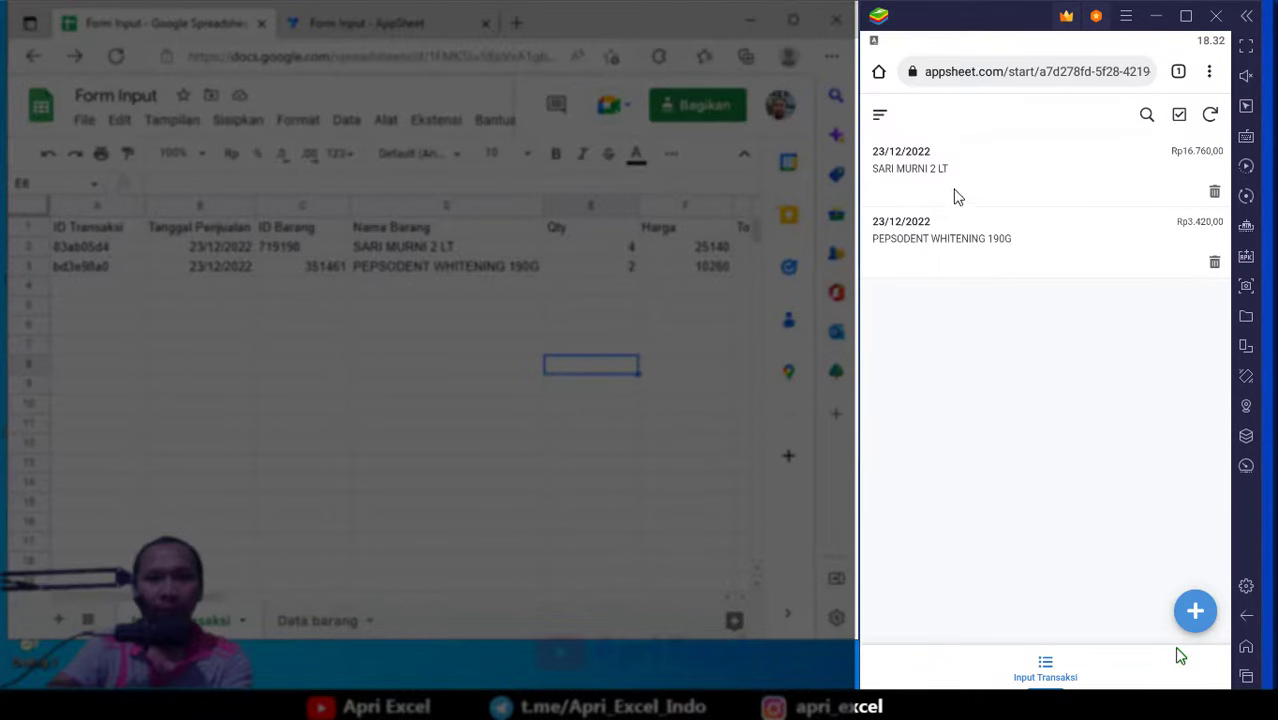
pyautogui.moveTo(537, 640); pyautogui.dragTo(537, 689)
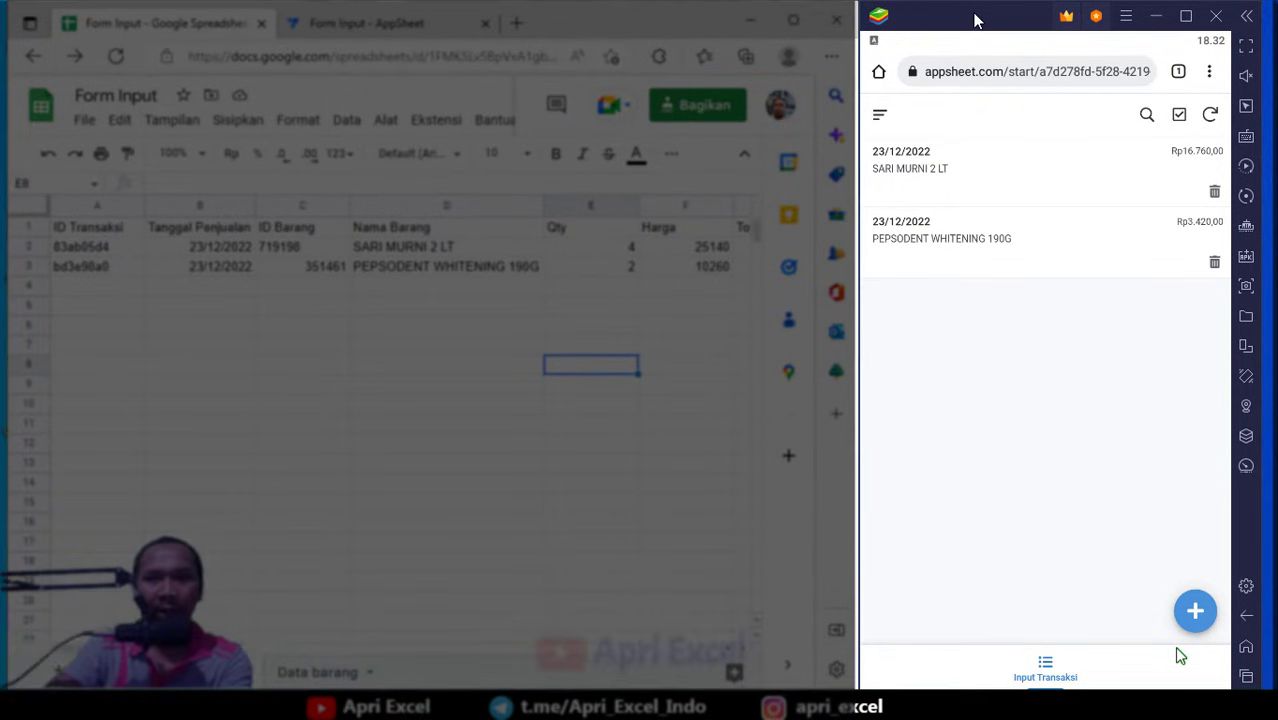
pyautogui.moveTo(974, 16); pyautogui.dragTo(991, 17)
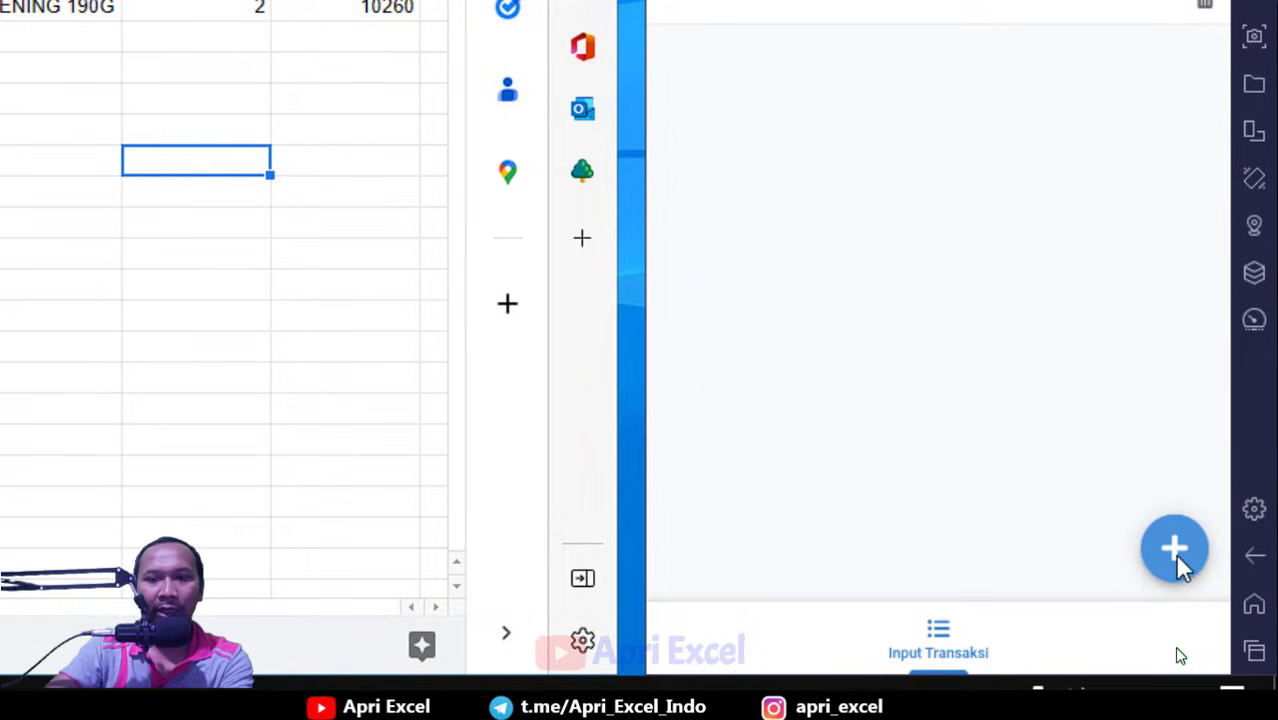
# Add a sales transaction in the mobile app for ATTACK MAXIMIZER 900G with quantity 5, save it and check its spreadsheet row.
pyautogui.click(1175, 553)
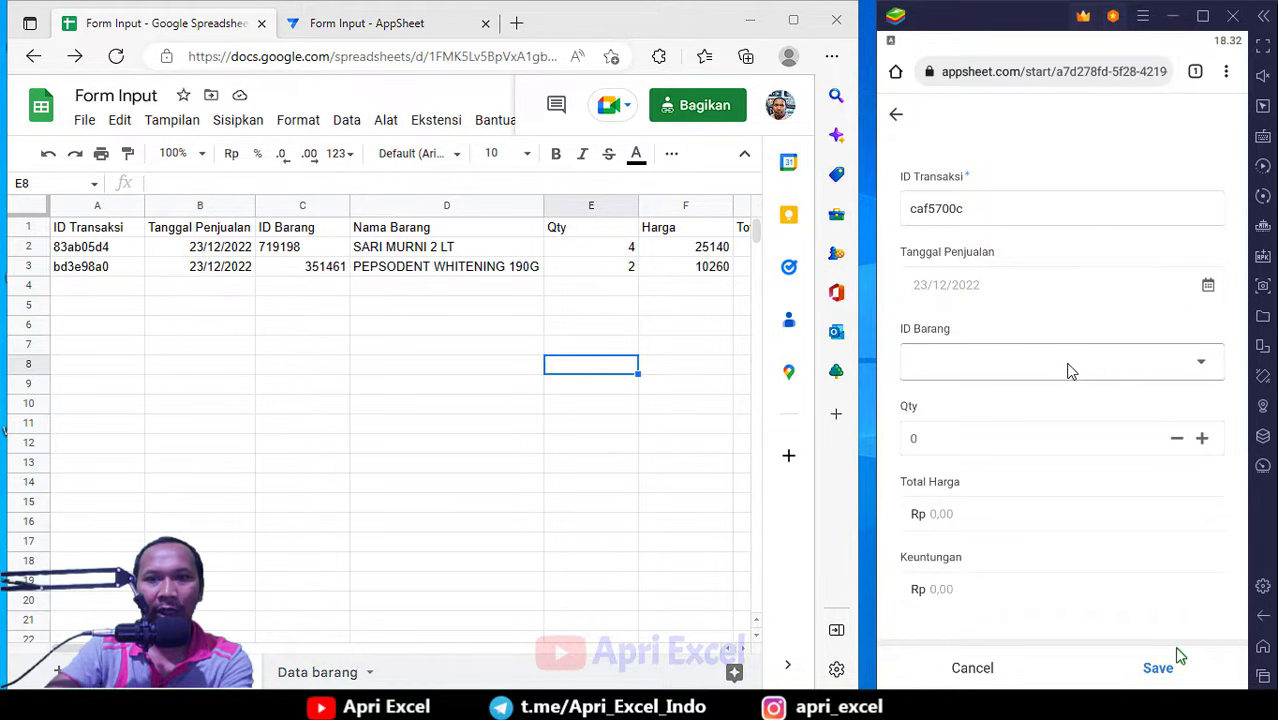
pyautogui.click(1070, 371)
pyautogui.click(1084, 378)
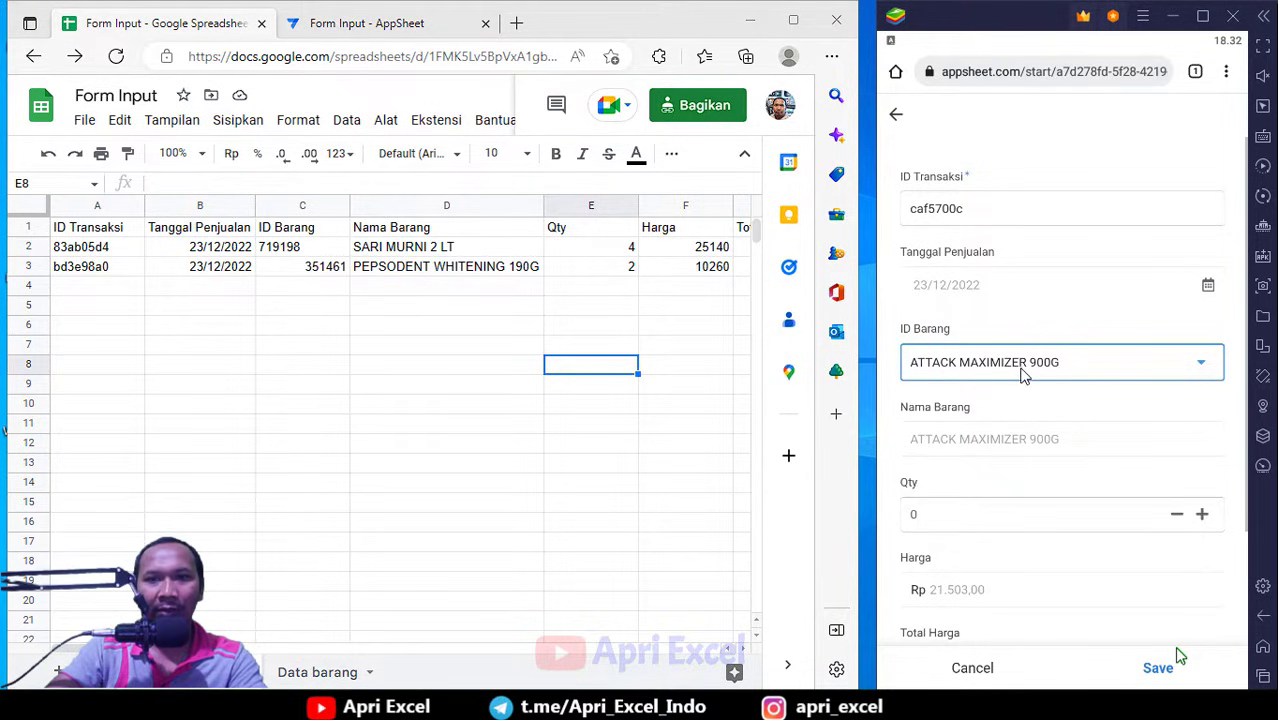
pyautogui.scroll(-2, 1030, 387)
pyautogui.click(968, 370)
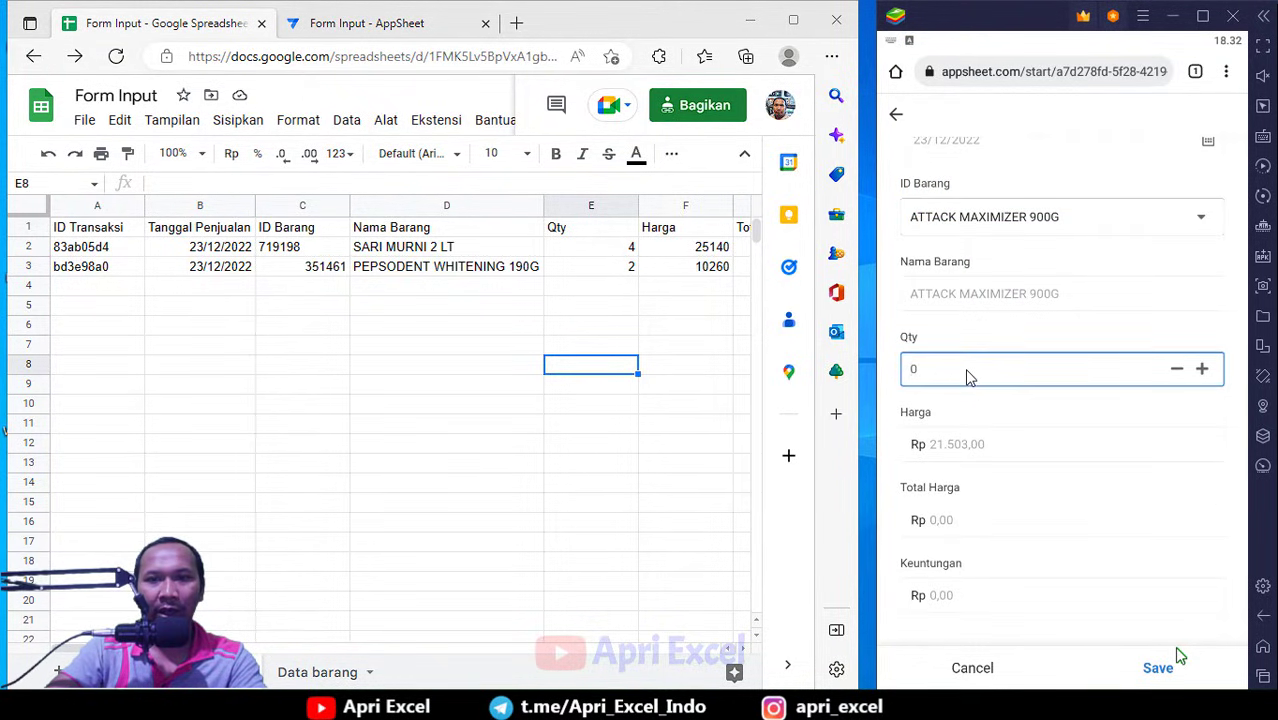
pyautogui.write('5')
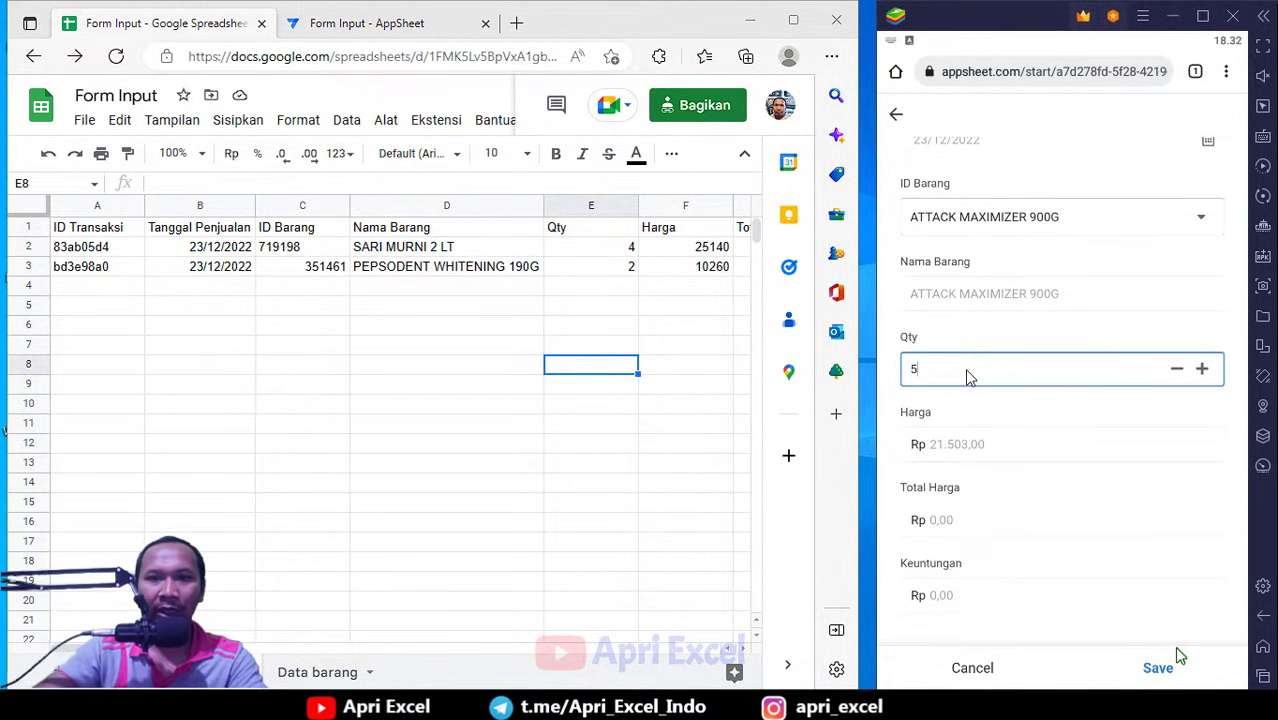
pyautogui.click(996, 350)
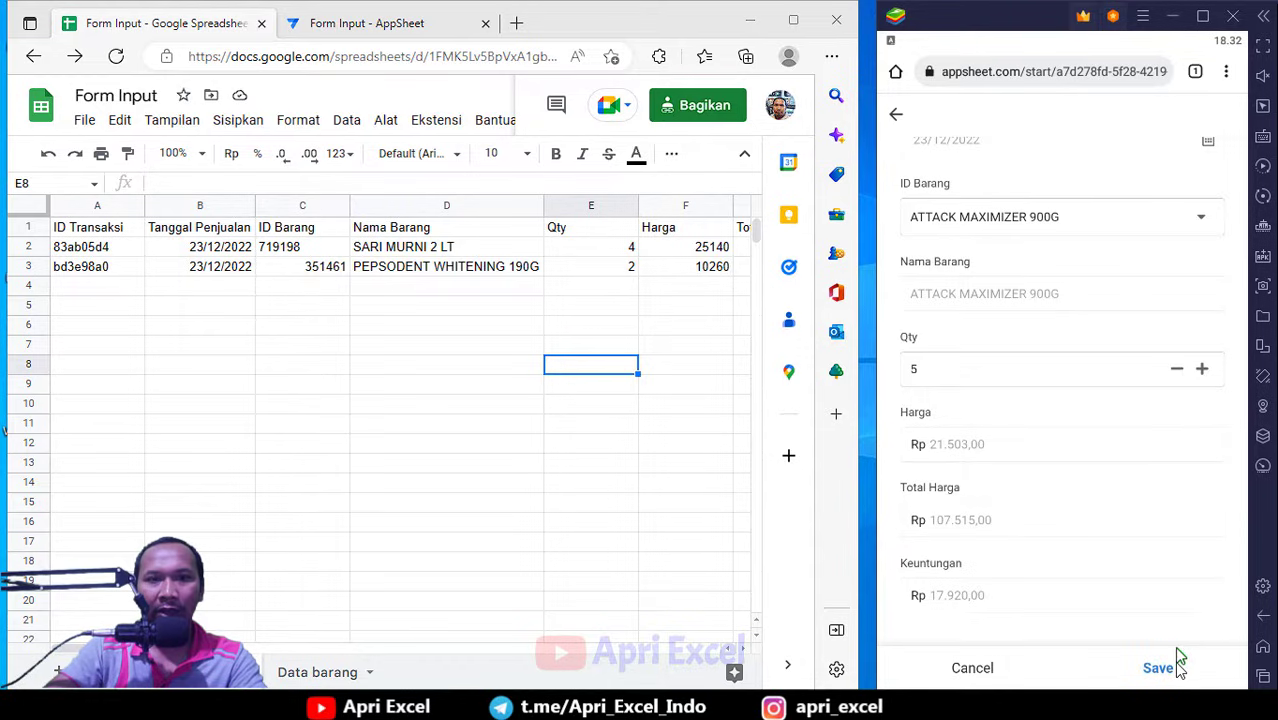
pyautogui.click(1176, 660)
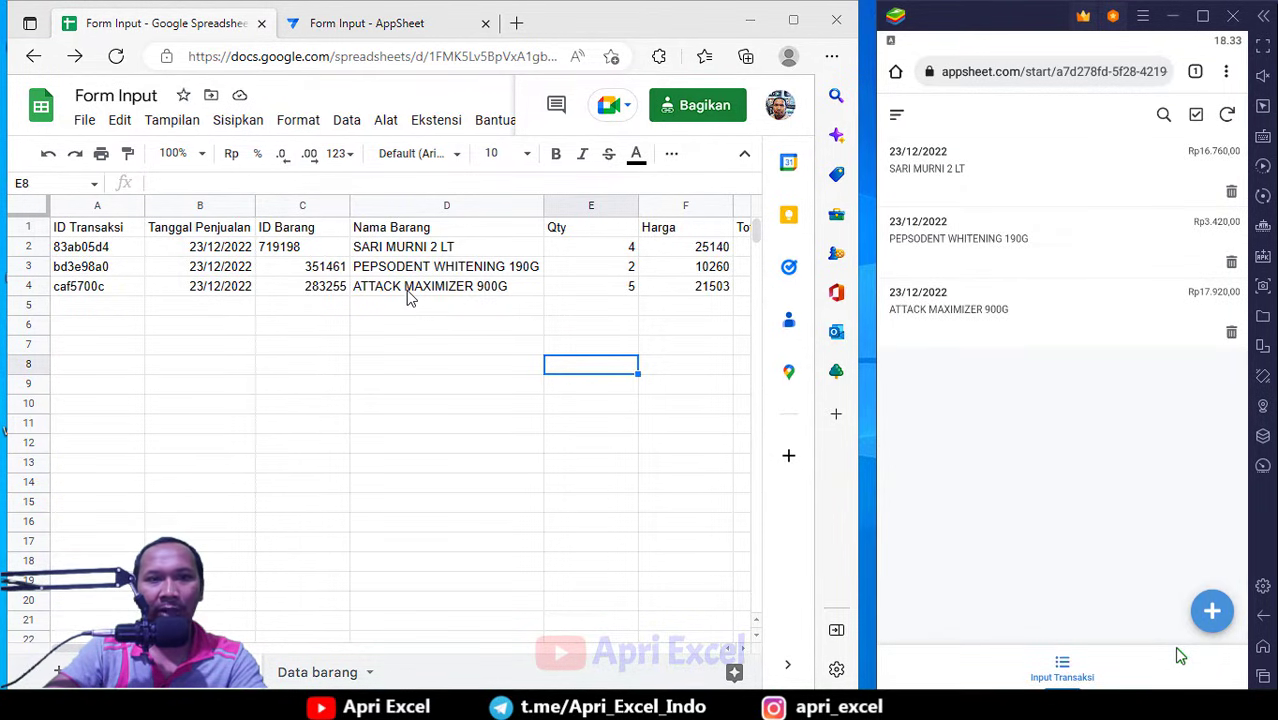
pyautogui.click(408, 290)
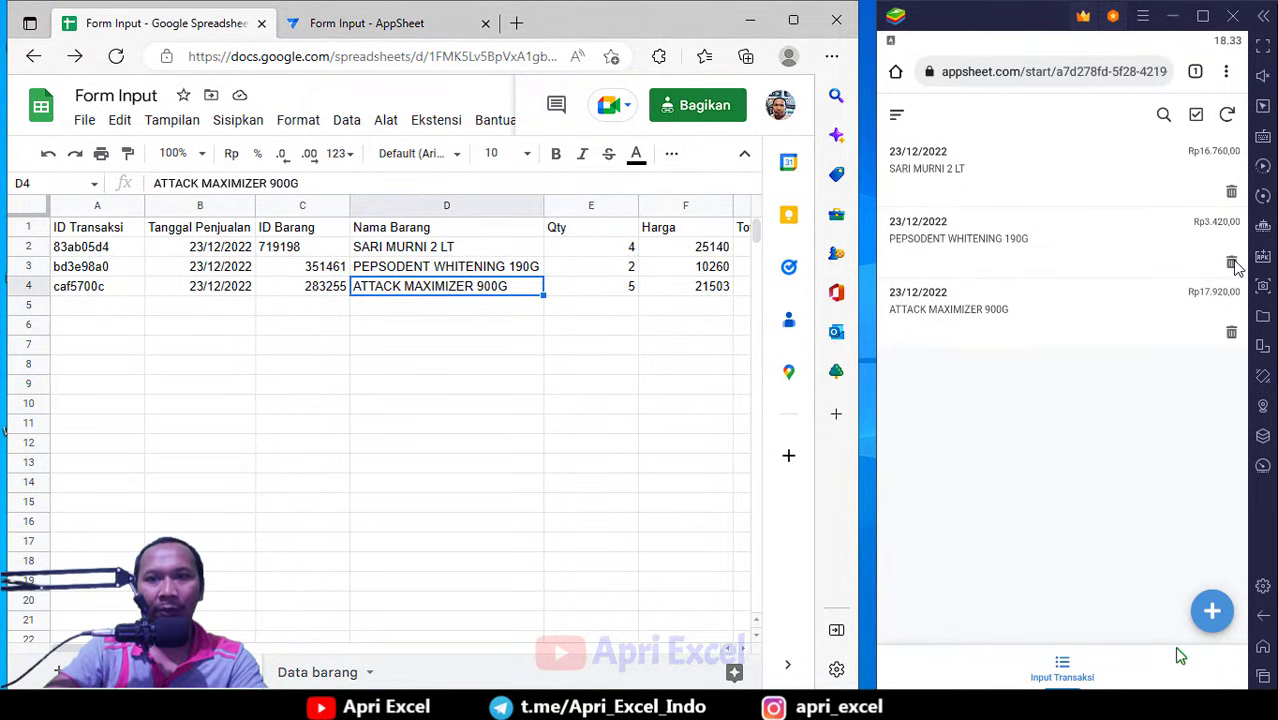
# Delete the ATTACK MAXIMIZER 900G transaction in the mobile app and check the spreadsheet.
pyautogui.click(1230, 334)
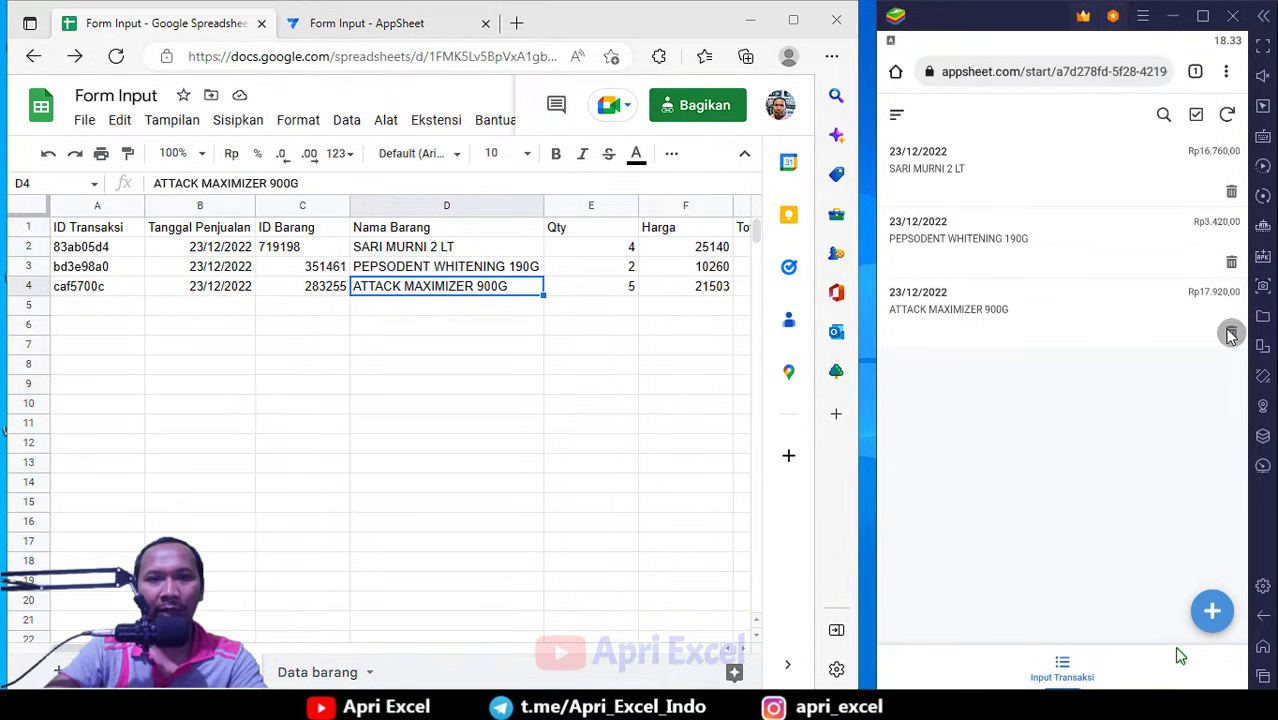
pyautogui.click(1140, 358)
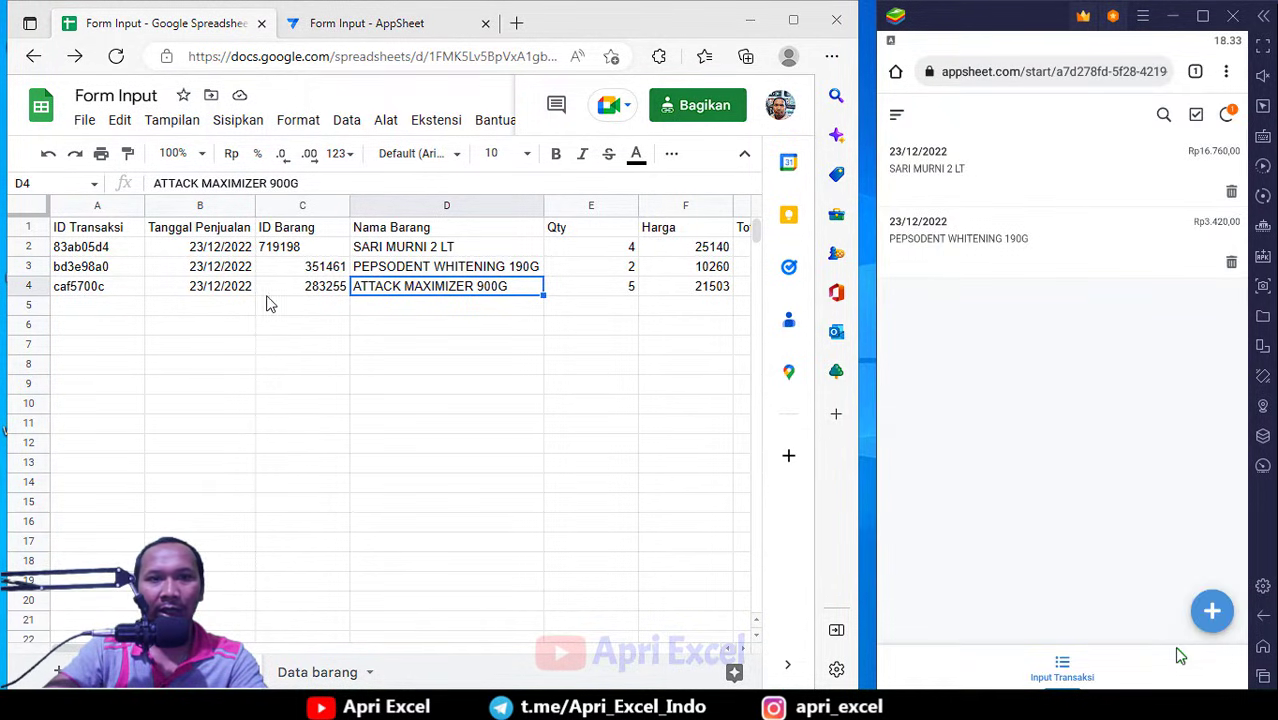
pyautogui.click(279, 327)
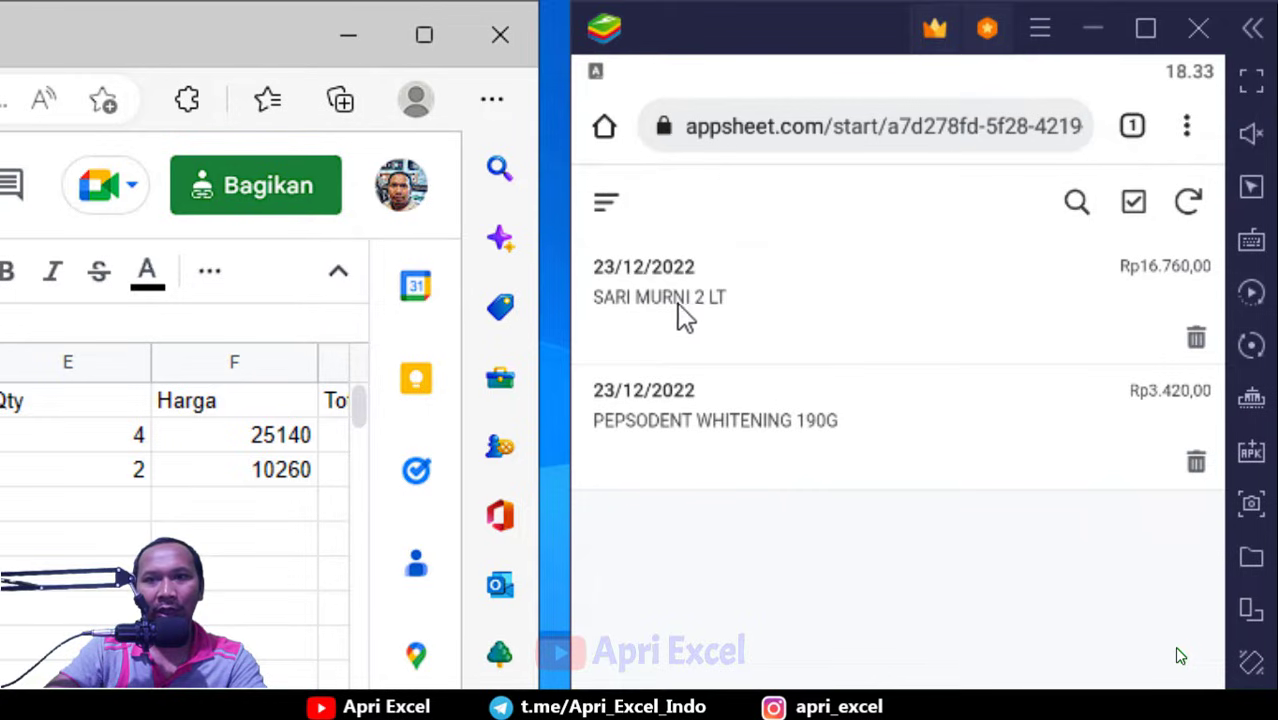
# Search the transaction list in the mobile app for "sari" and close the search.
pyautogui.click(1079, 203)
pyautogui.click(1079, 203)
pyautogui.click(845, 214)
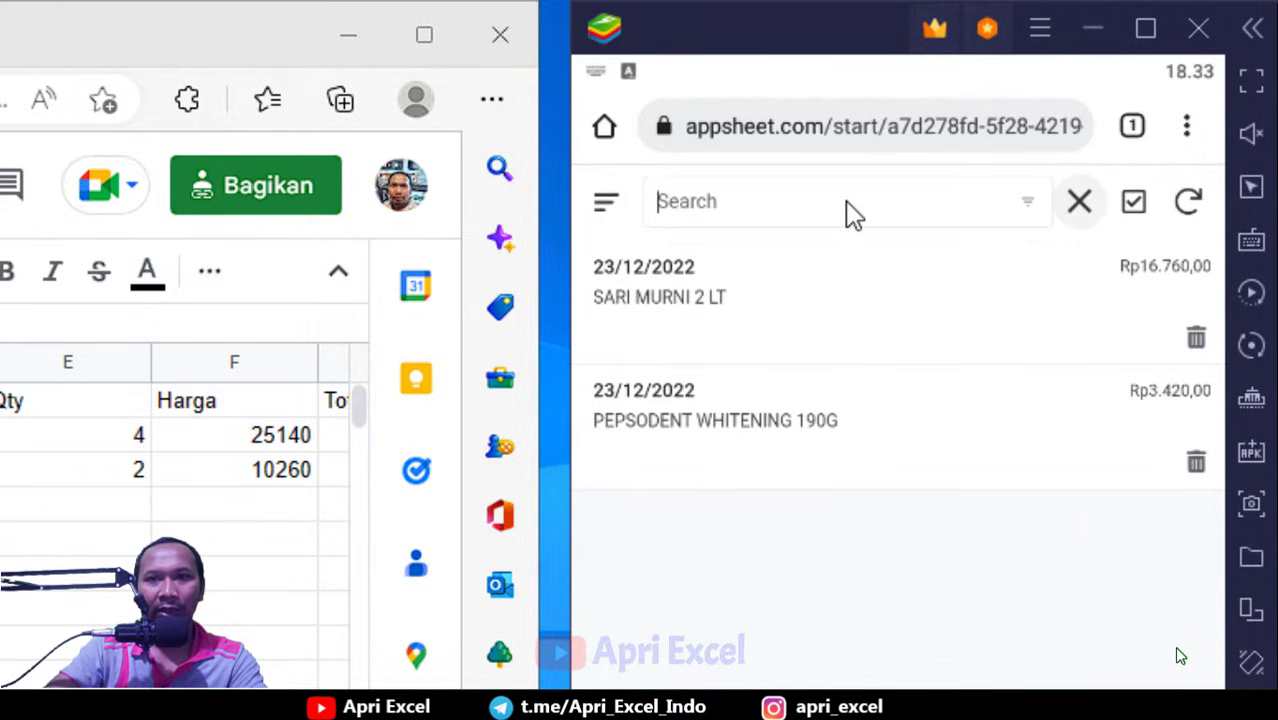
pyautogui.write('sari')
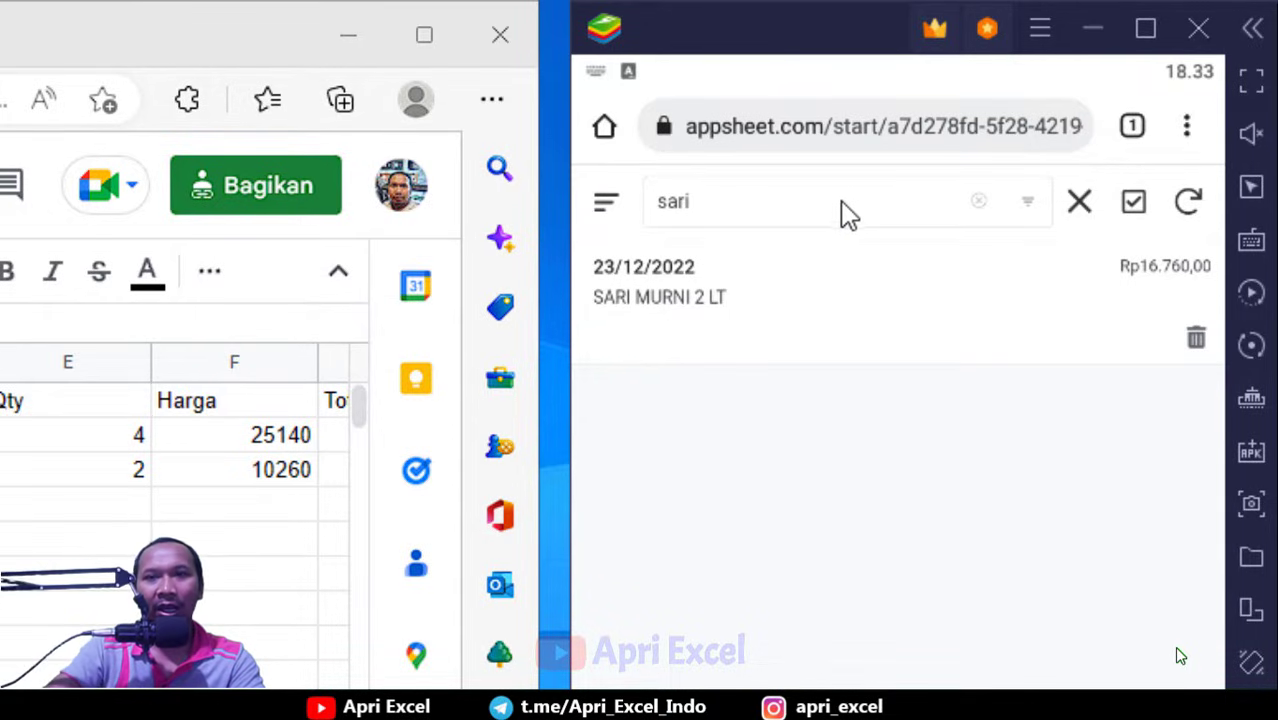
pyautogui.click(1083, 207)
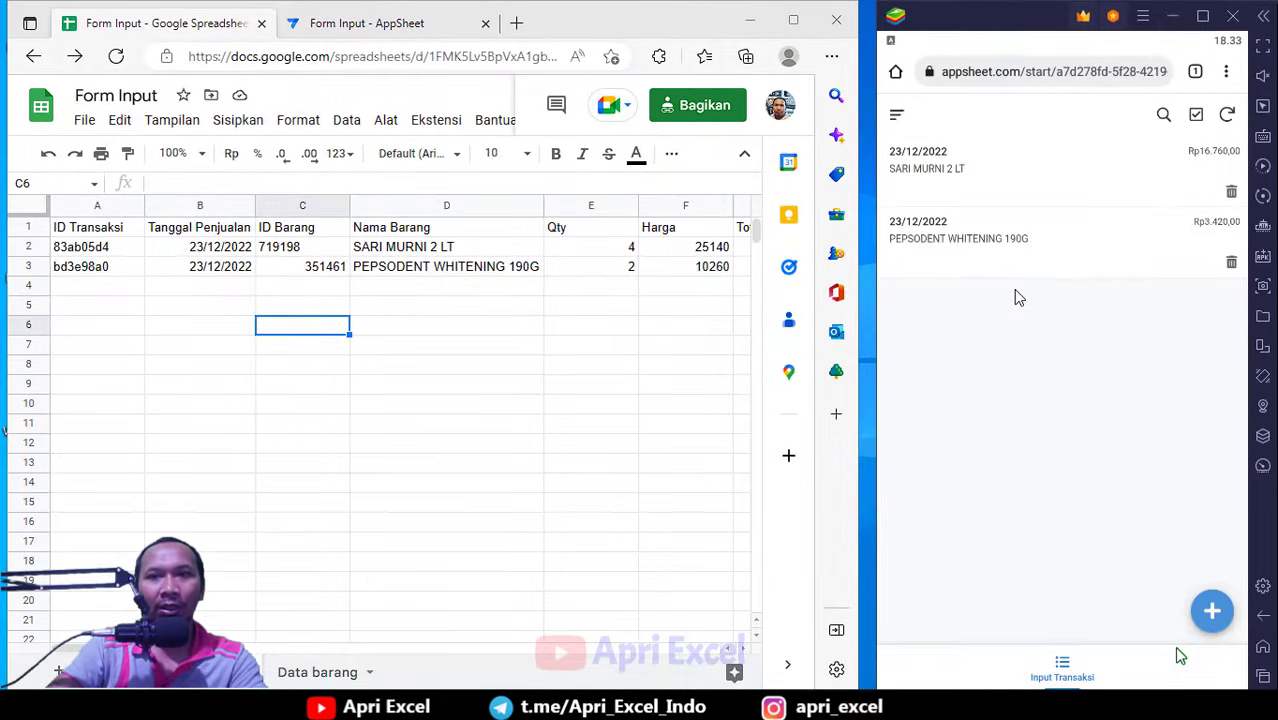
# Set the quantity of the PEPSODENT WHITENING 190G transaction to 8, save it and check the Qty cell in the spreadsheet.
pyautogui.click(972, 241)
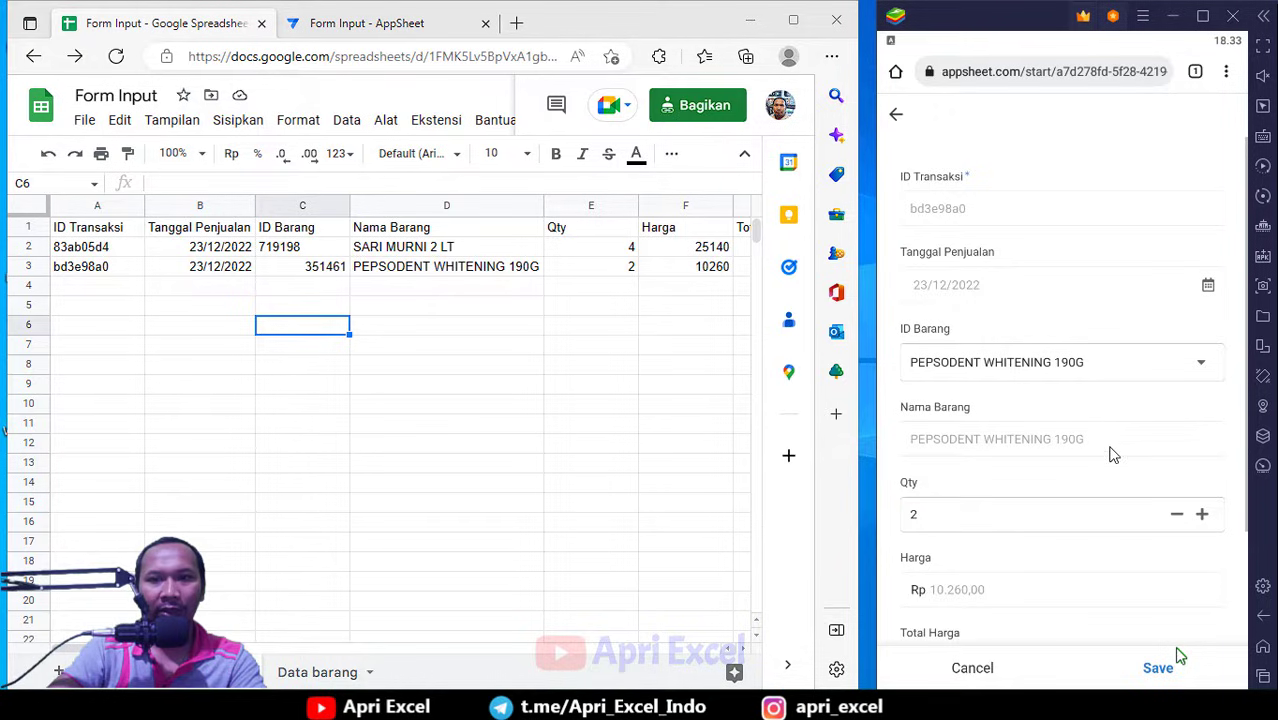
pyautogui.scroll(-2, 979, 382)
pyautogui.click(964, 373)
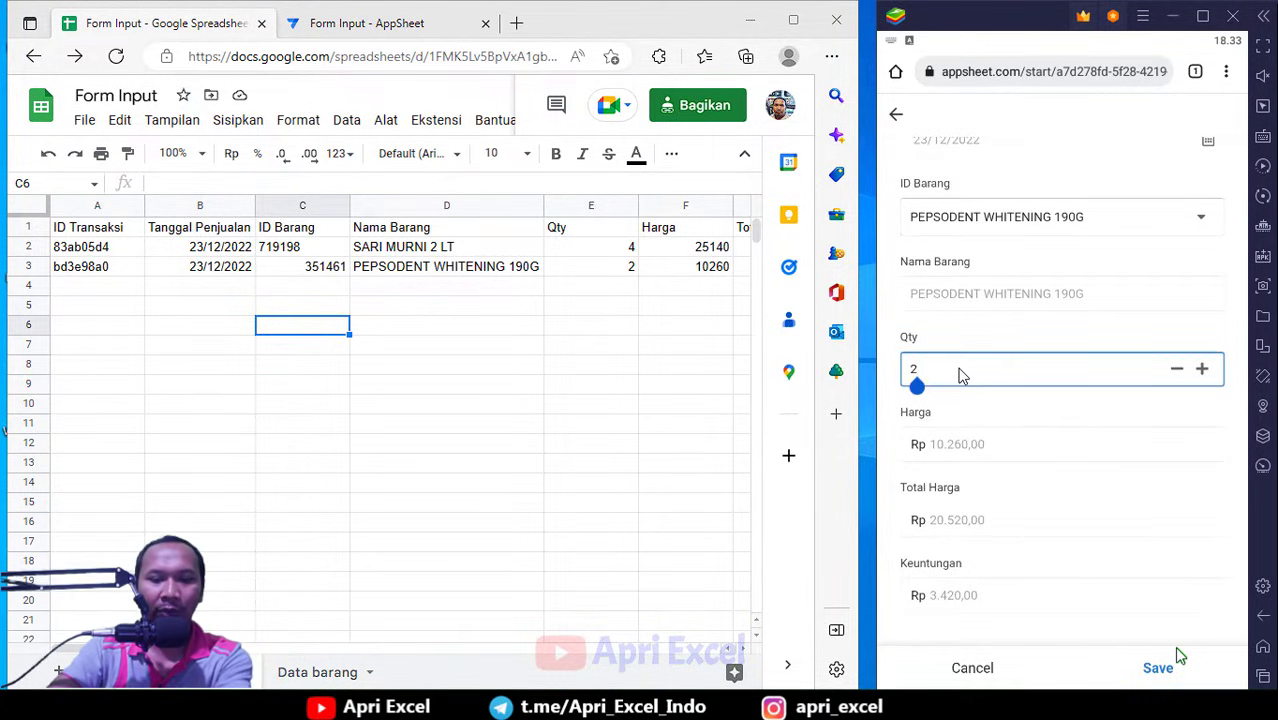
pyautogui.press('BackSpace')
pyautogui.write('0')
pyautogui.write('8')
pyautogui.click(1057, 414)
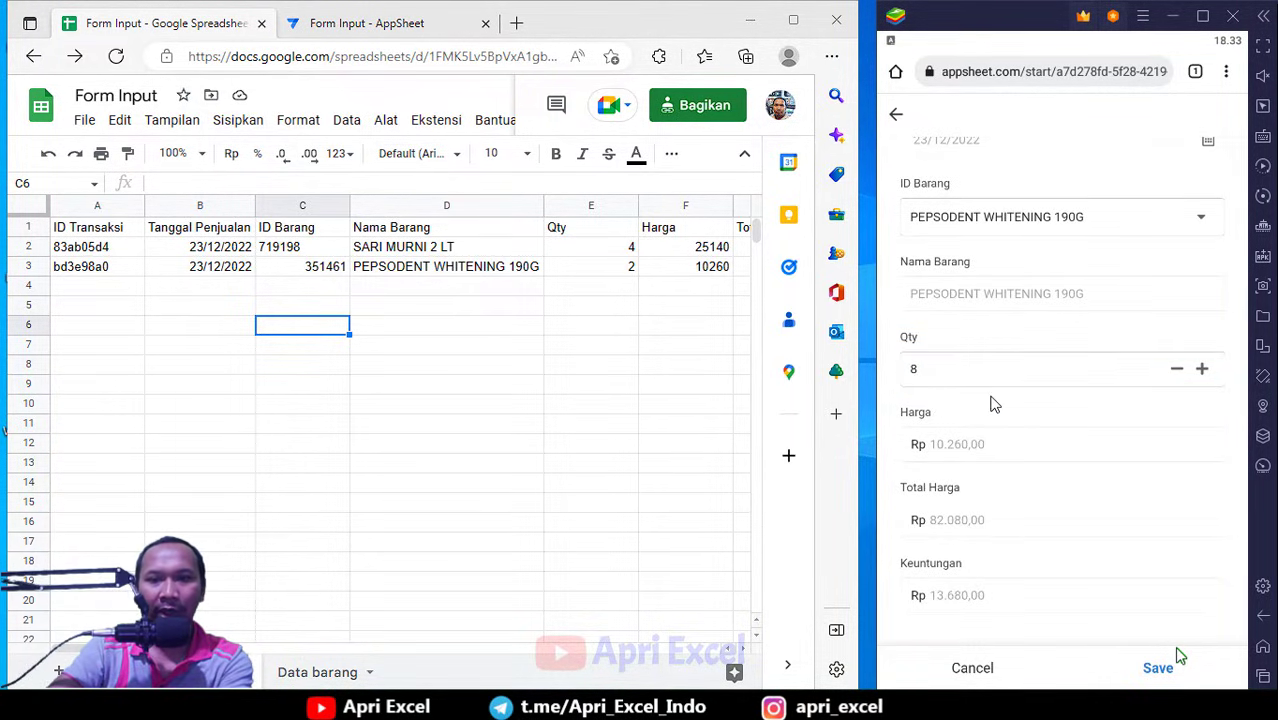
pyautogui.click(1160, 668)
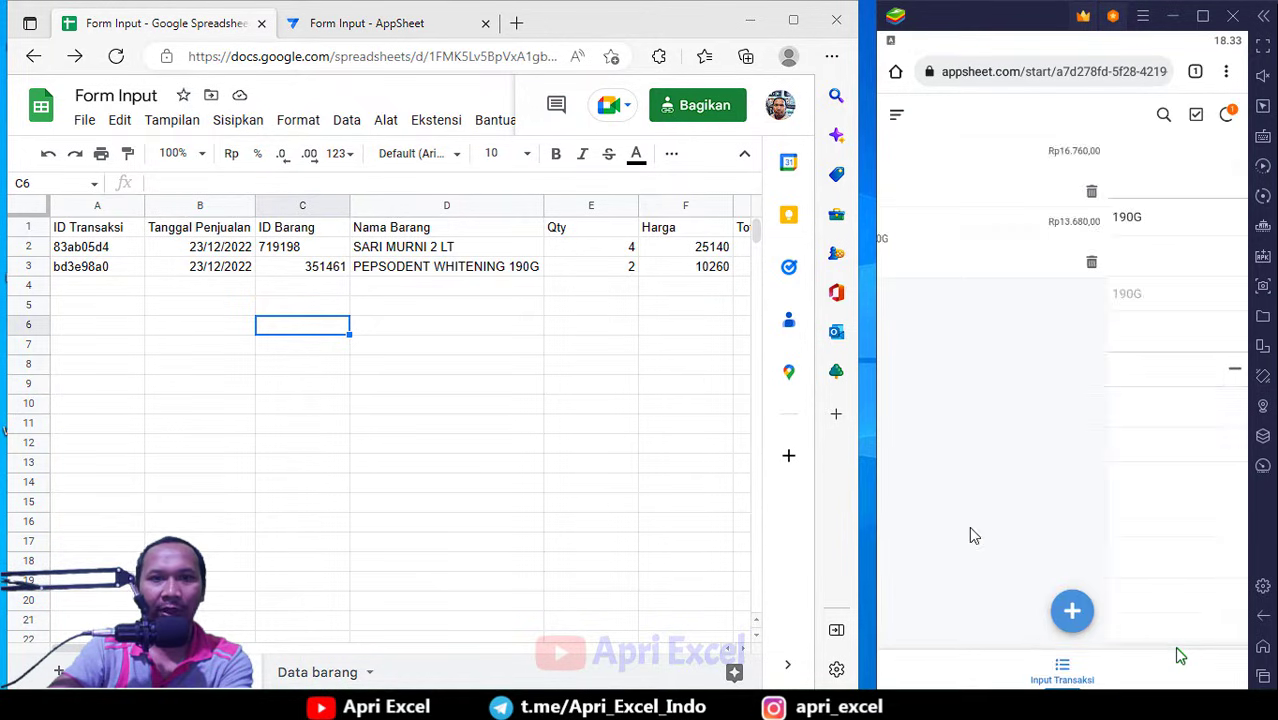
pyautogui.click(627, 270)
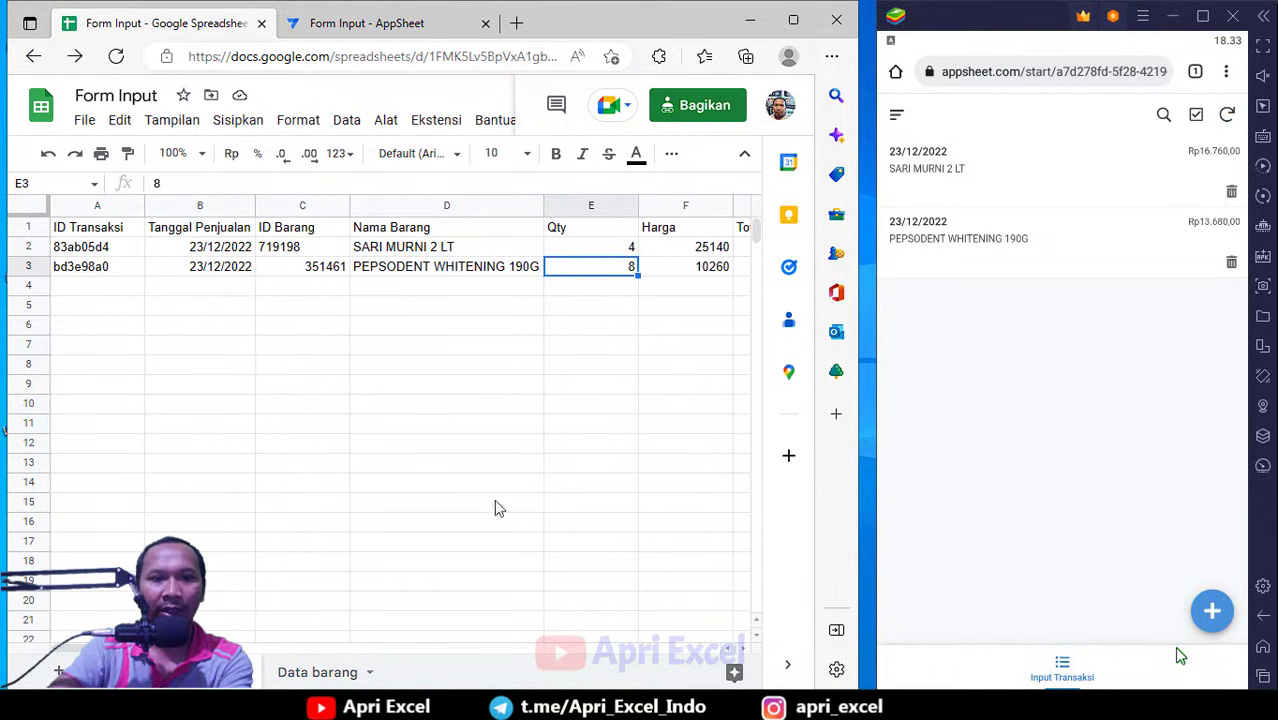
pyautogui.moveTo(76, 647)
pyautogui.mouseDown()
pyautogui.moveTo(350, 645)
pyautogui.moveTo(78, 647)
pyautogui.mouseUp()
pyautogui.click(590, 344)
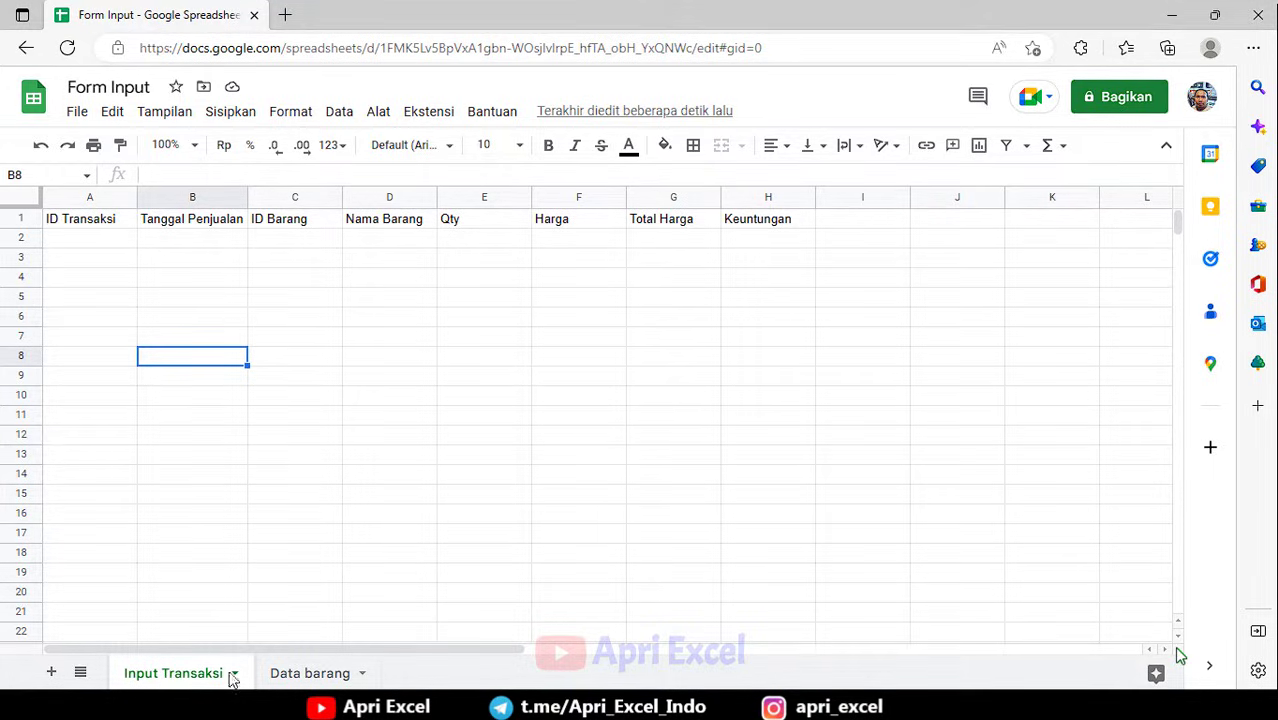
# Examine the item list in the Data barang sheet and the column headers of the Input Transaksi sheet.
pyautogui.click(312, 677)
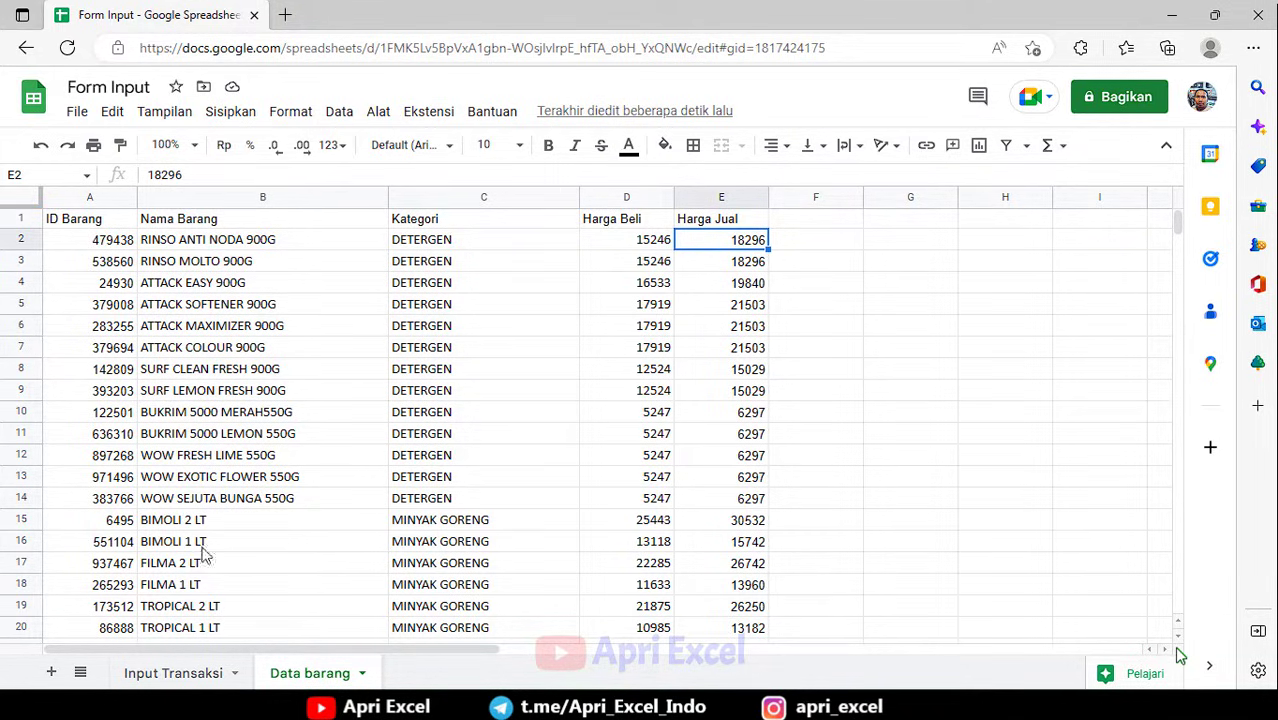
pyautogui.click(180, 673)
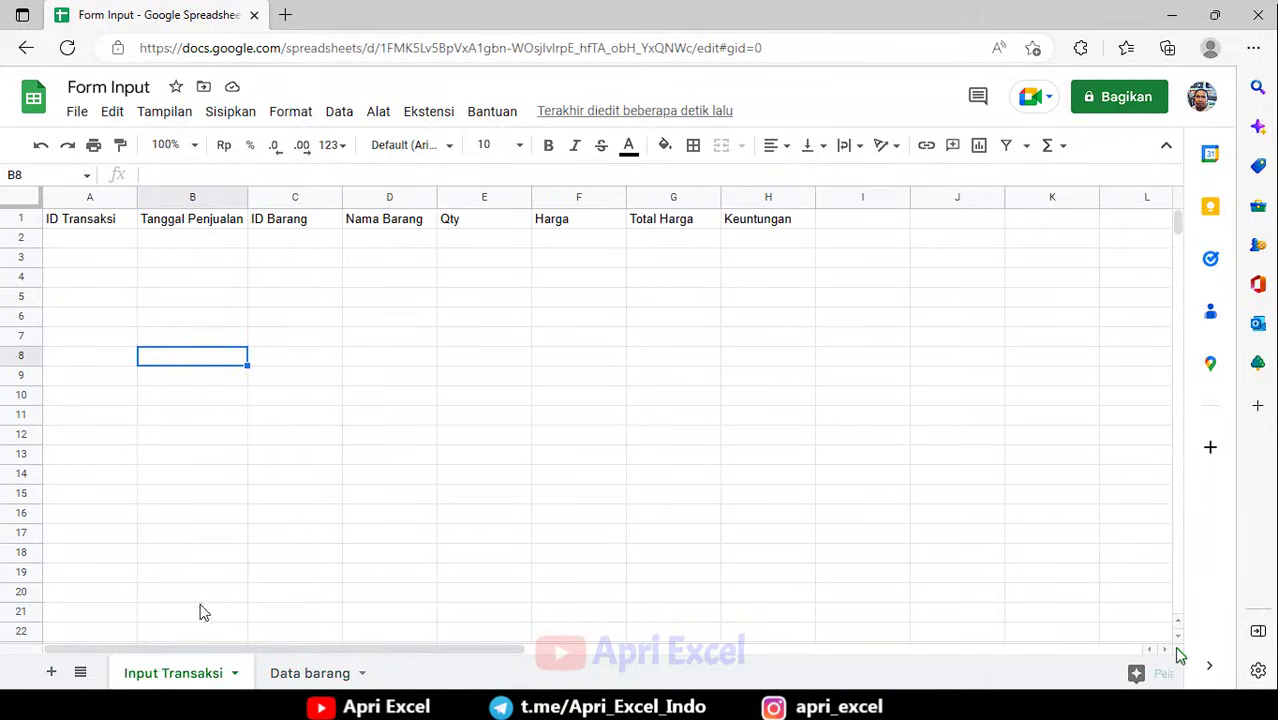
pyautogui.click(210, 220)
pyautogui.click(278, 226)
pyautogui.click(378, 229)
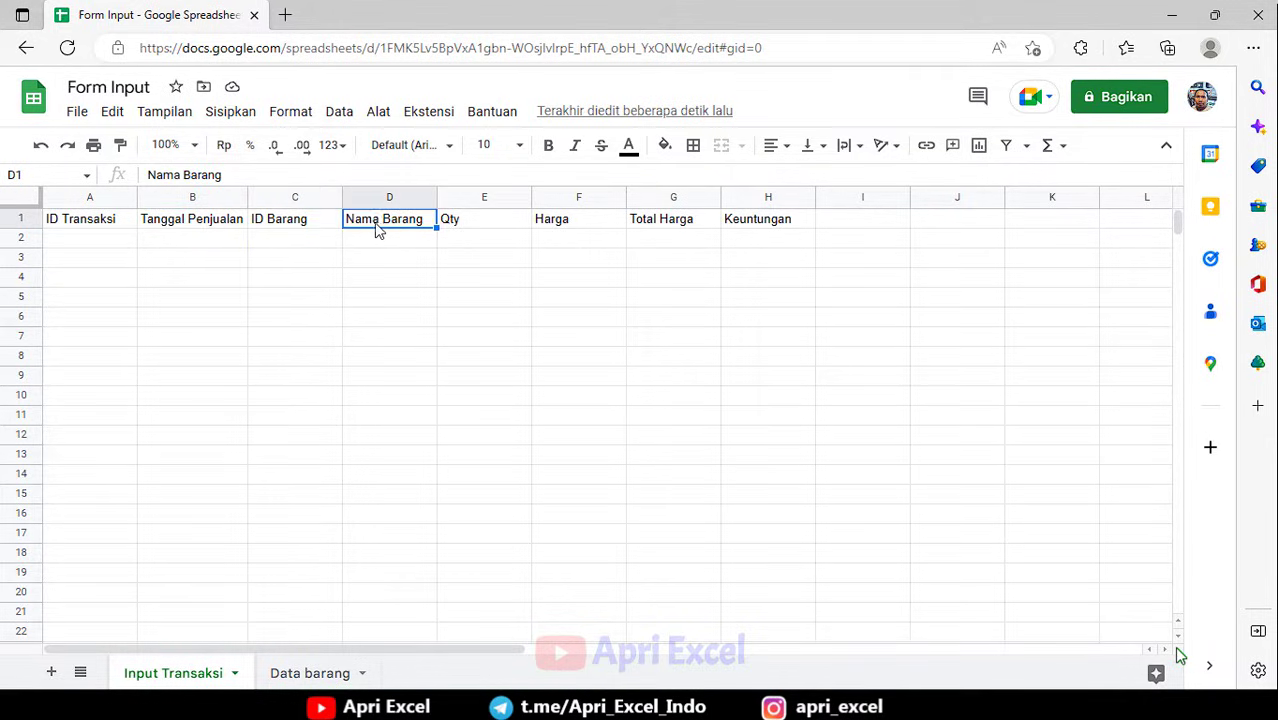
pyautogui.click(490, 227)
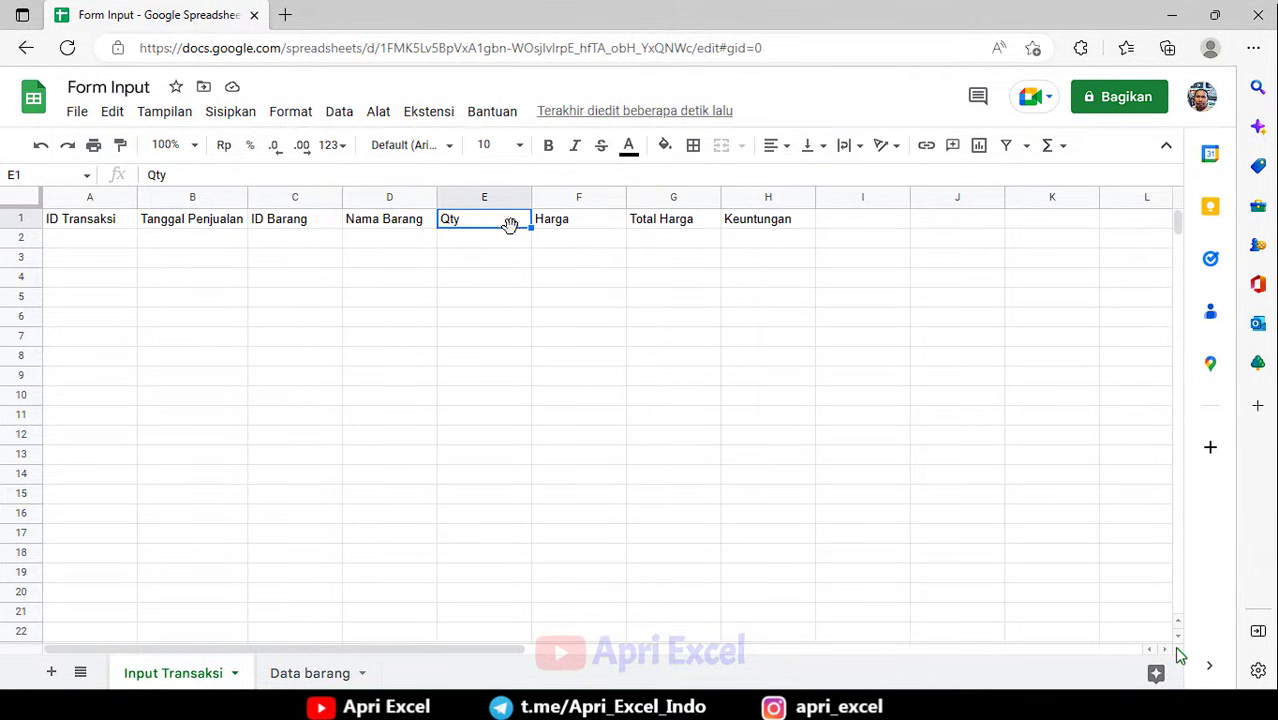
pyautogui.click(580, 230)
pyautogui.click(668, 232)
pyautogui.click(773, 229)
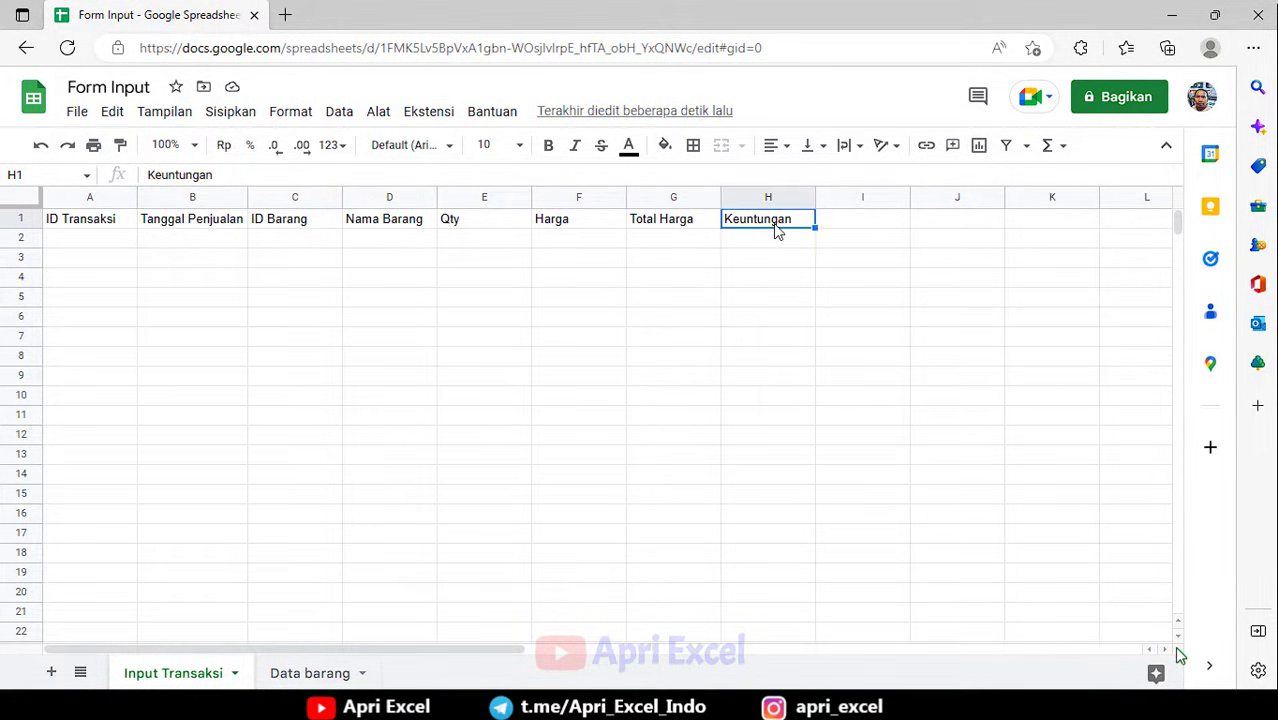
pyautogui.click(431, 278)
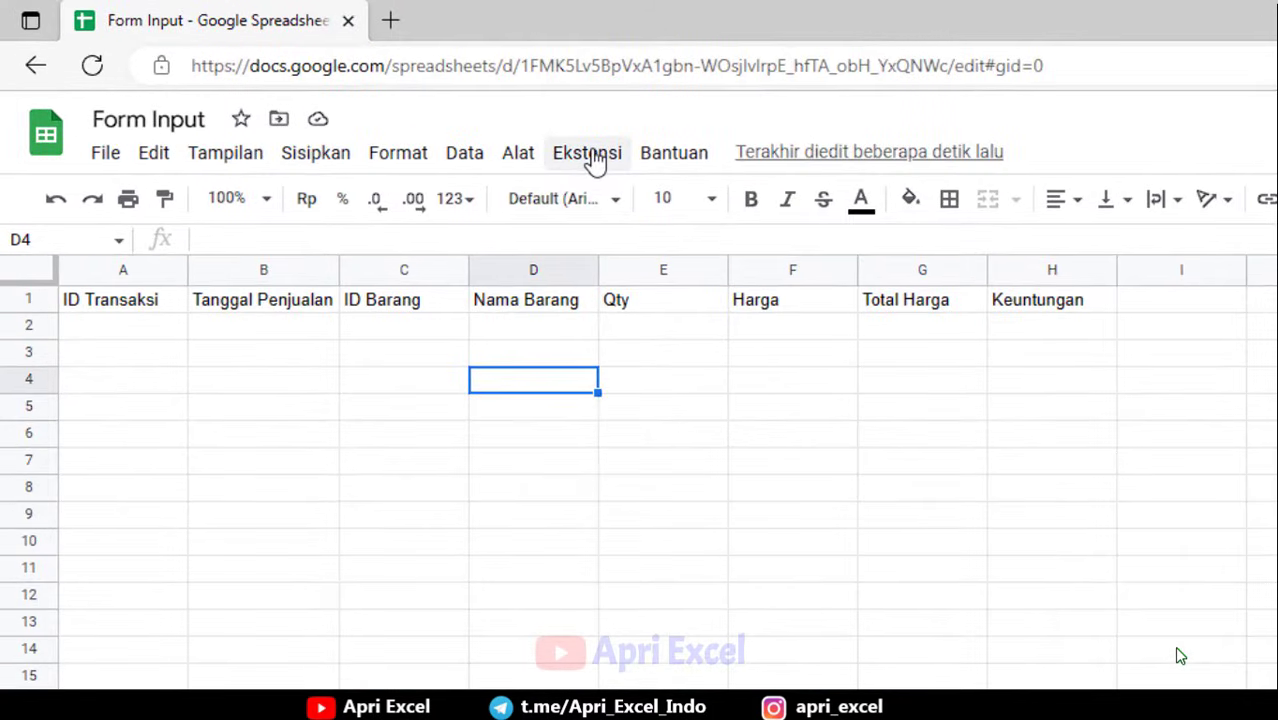
# Search the Google Workspace Marketplace for the AppSheet add-on and close the marketplace.
pyautogui.click(590, 154)
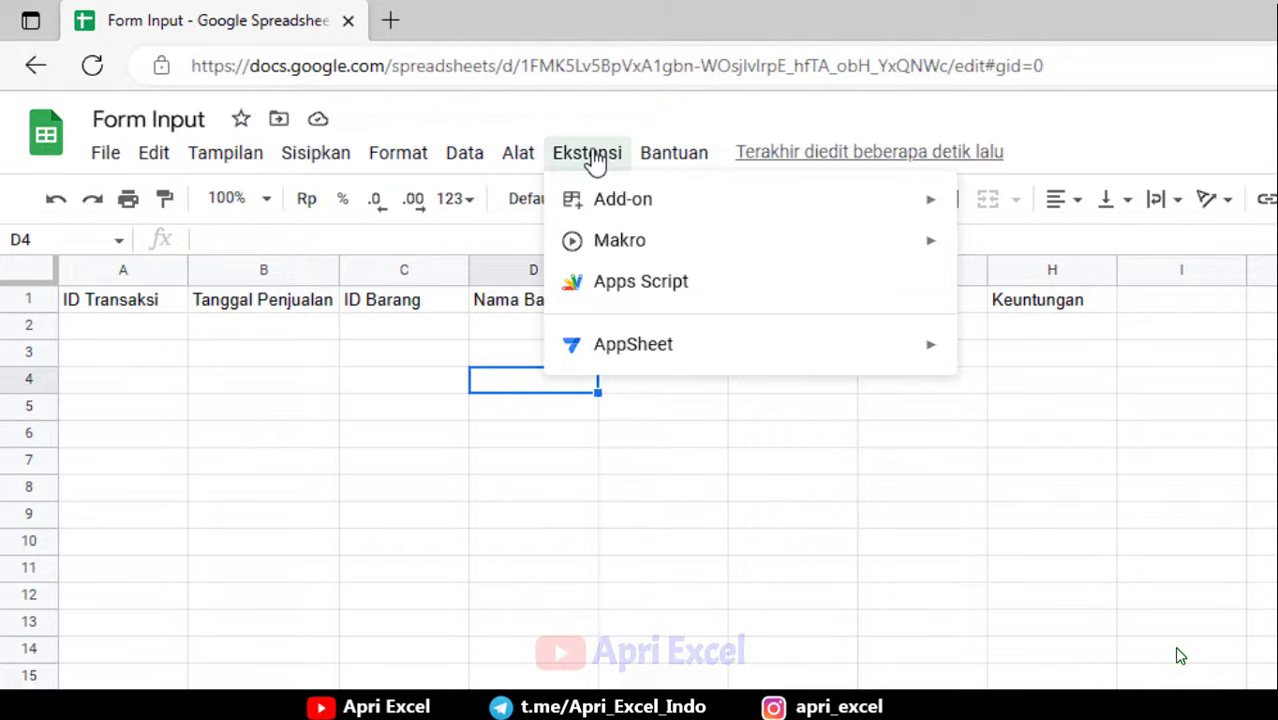
pyautogui.moveTo(662, 358)
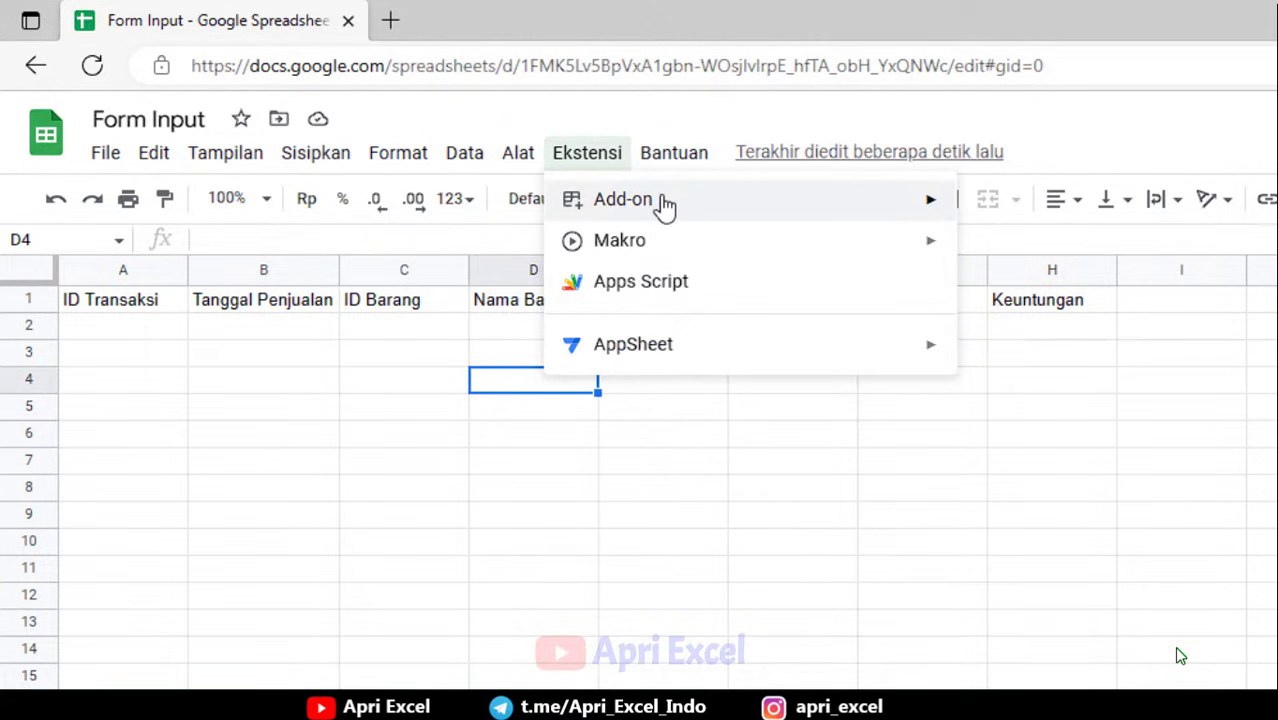
pyautogui.moveTo(665, 205)
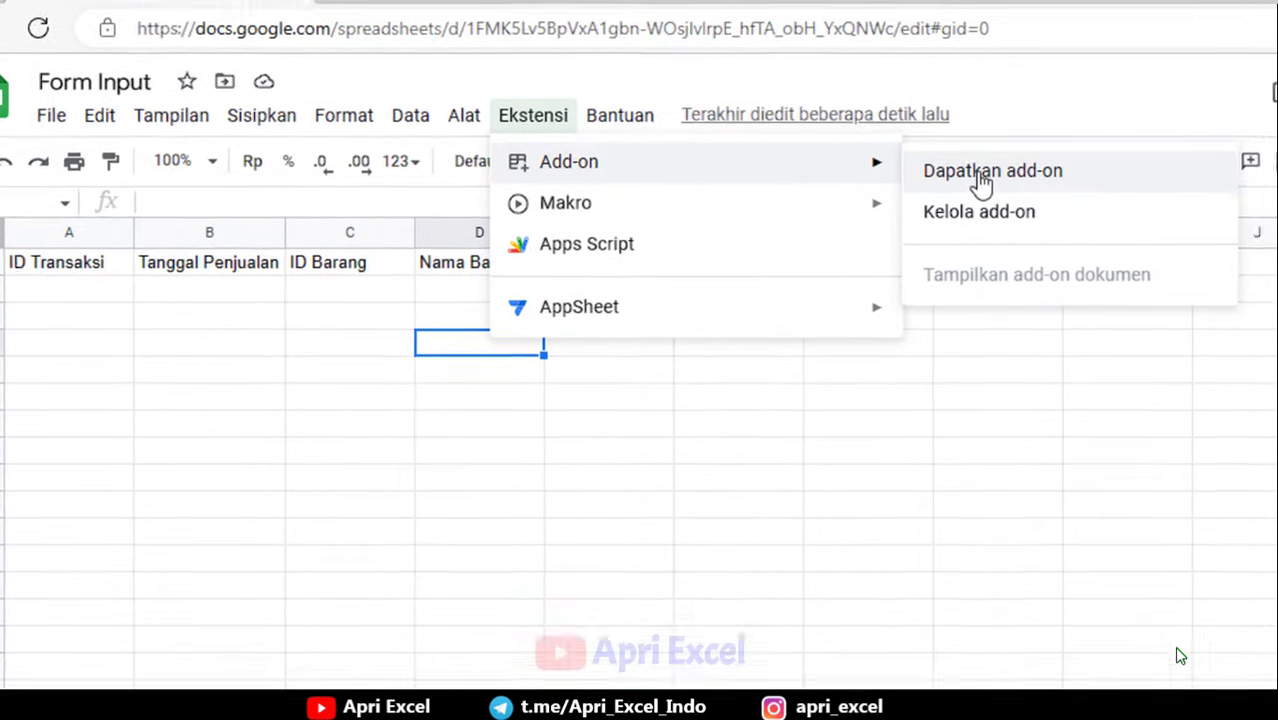
pyautogui.click(1030, 212)
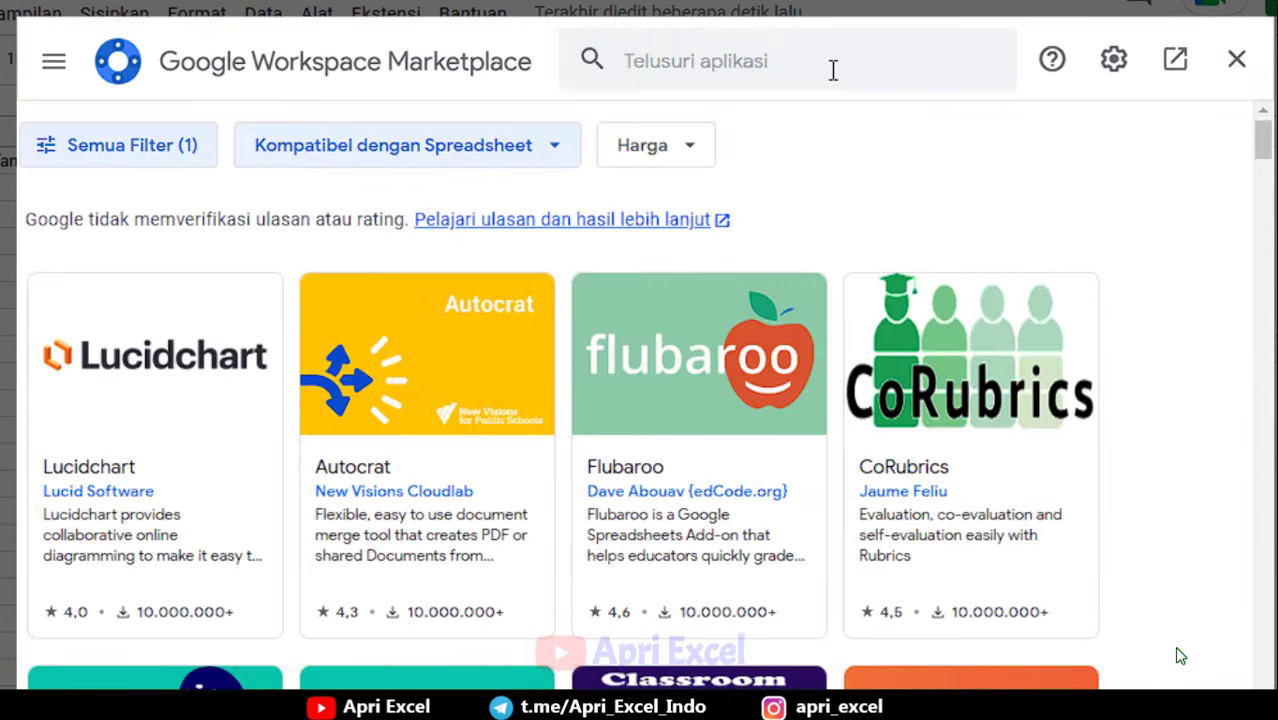
pyautogui.click(766, 63)
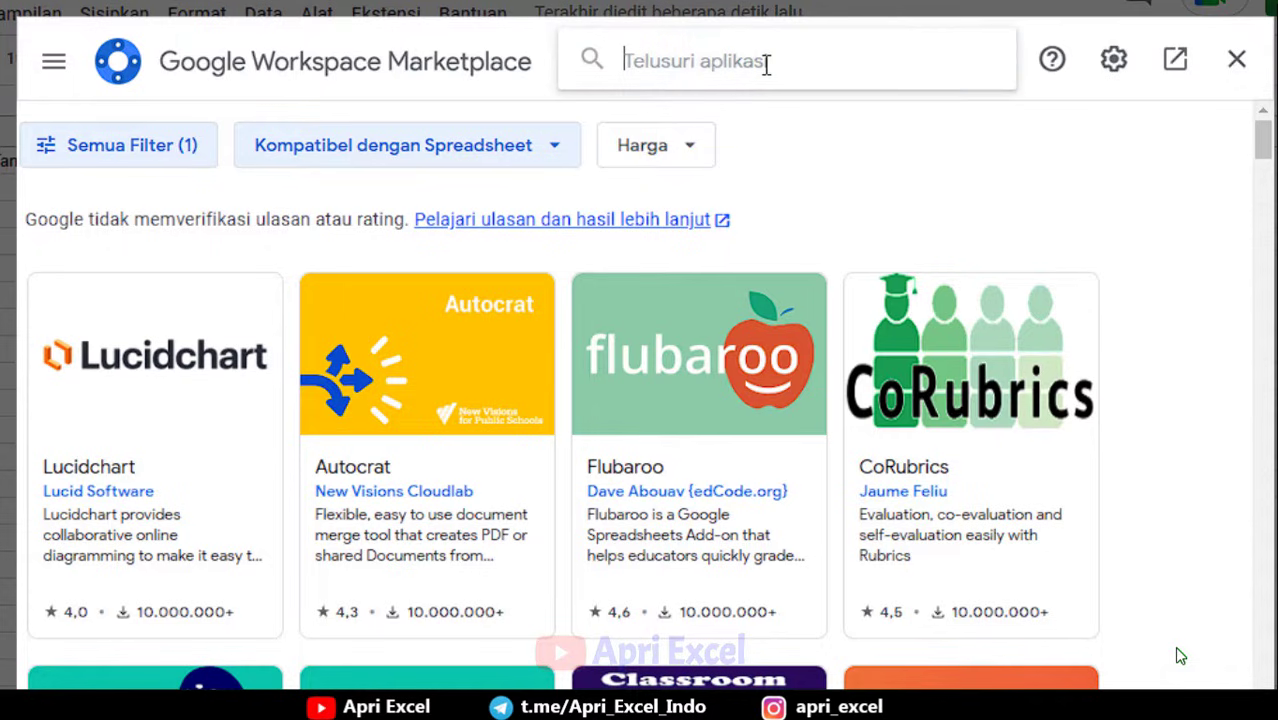
pyautogui.write('app')
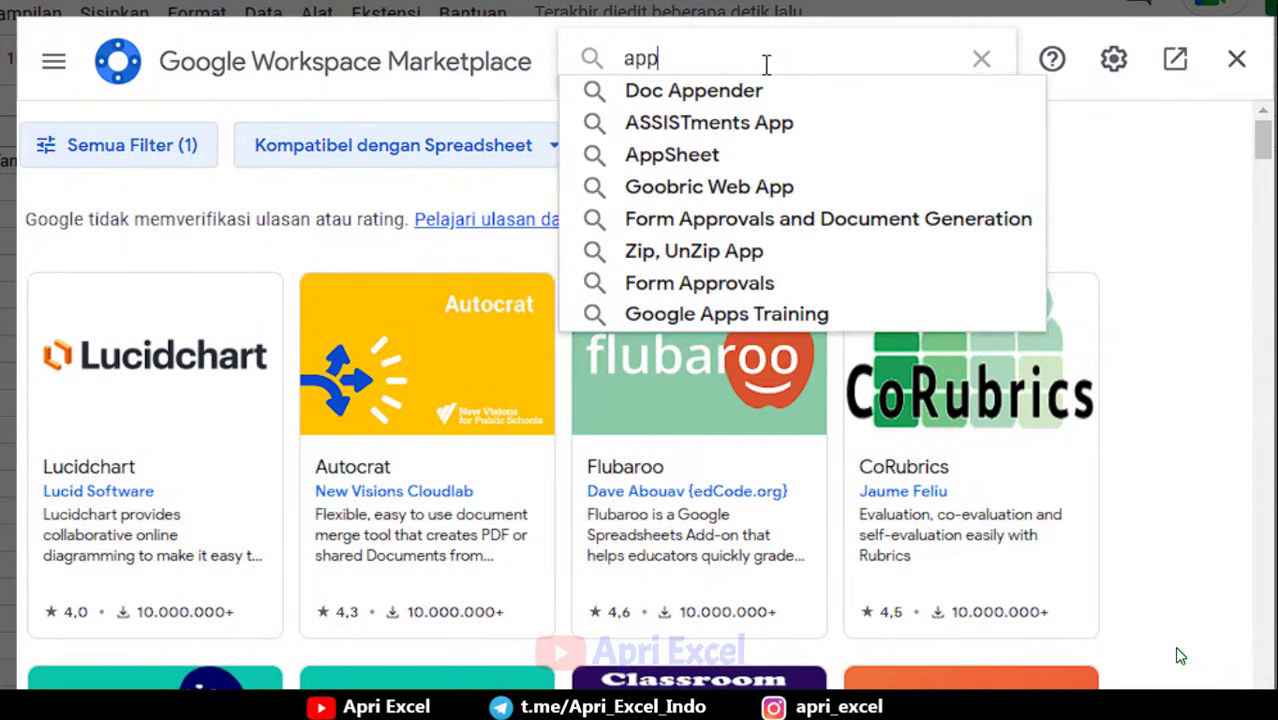
pyautogui.write('s')
pyautogui.click(731, 90)
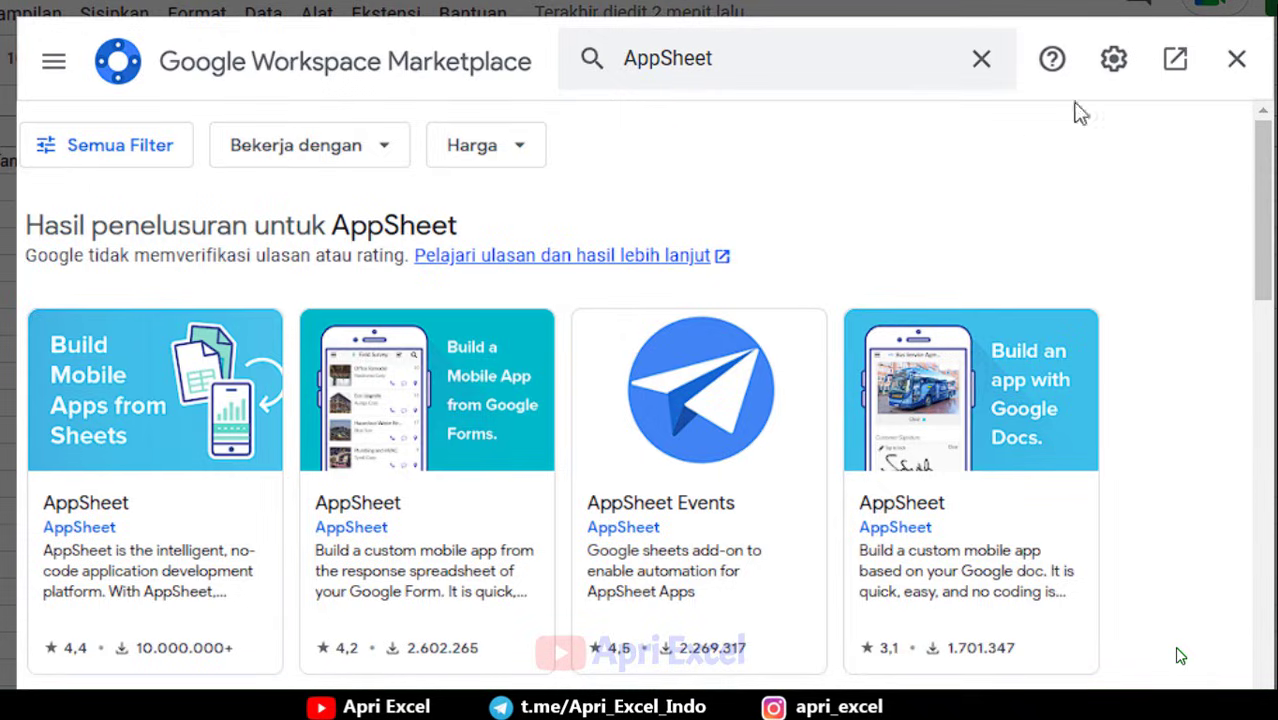
pyautogui.click(1237, 59)
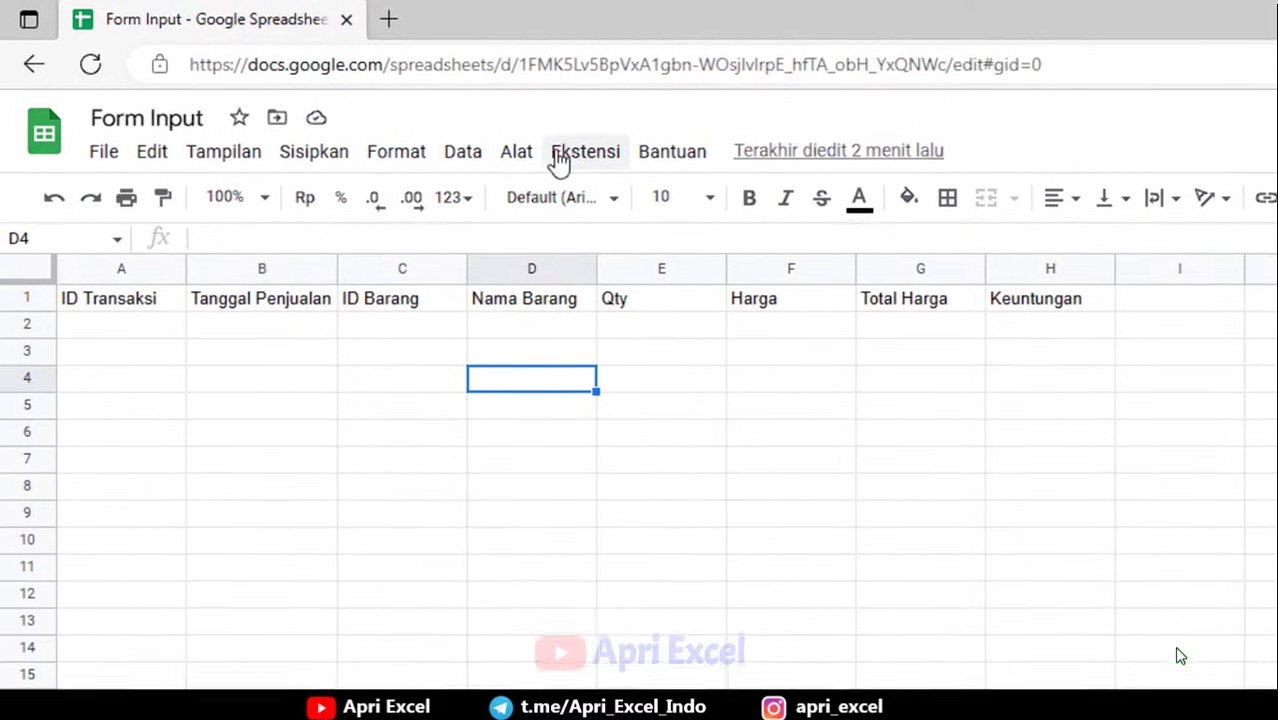
# Create a new AppSheet app from the Form Input spreadsheet.
pyautogui.click(587, 160)
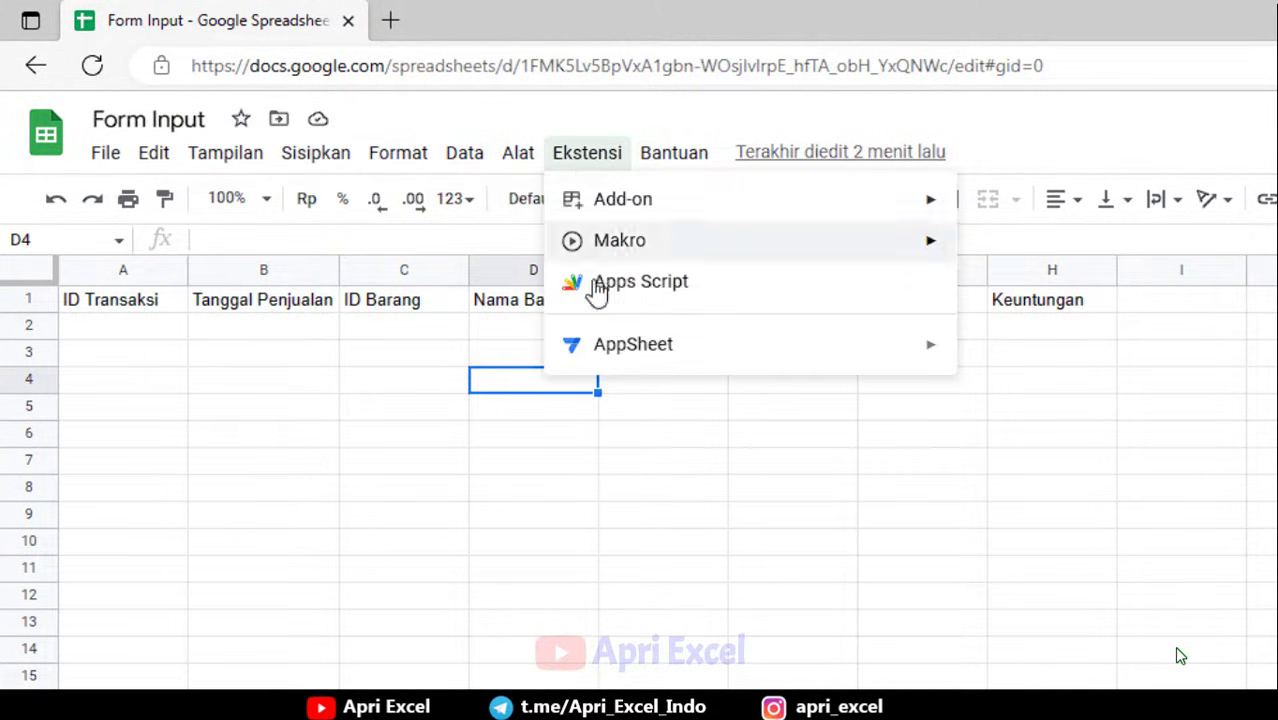
pyautogui.moveTo(633, 352)
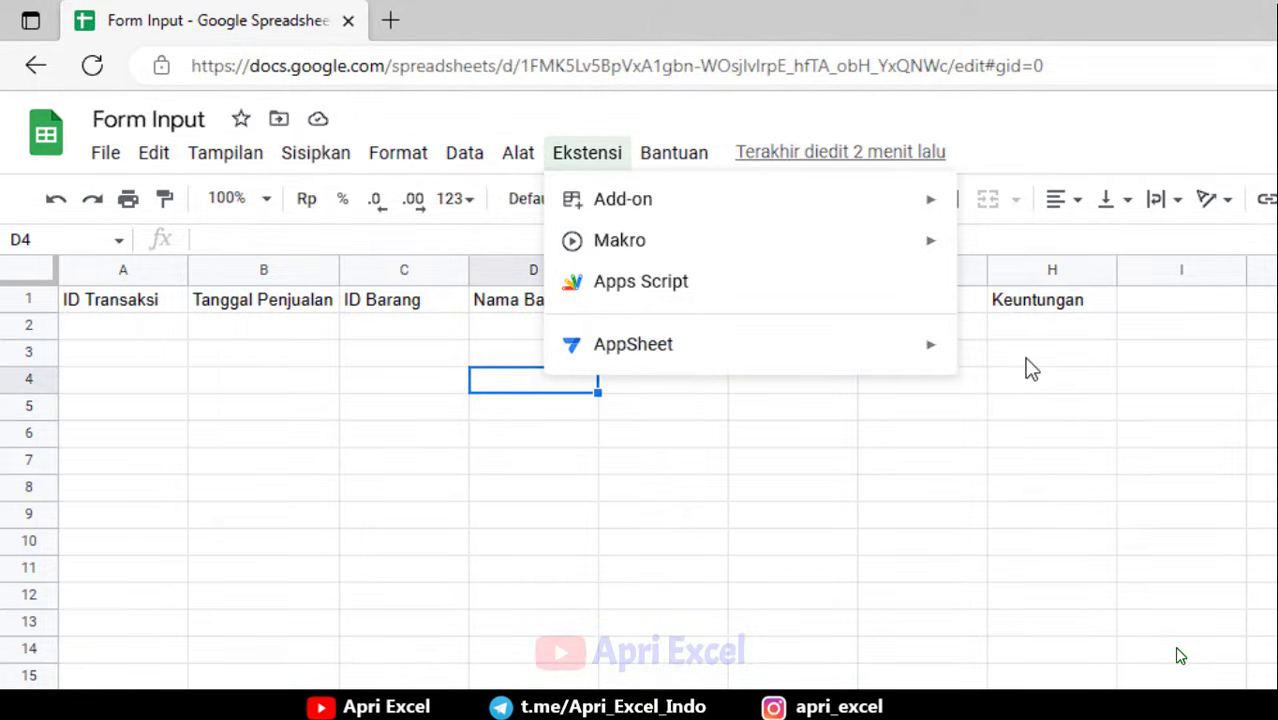
pyautogui.click(1017, 358)
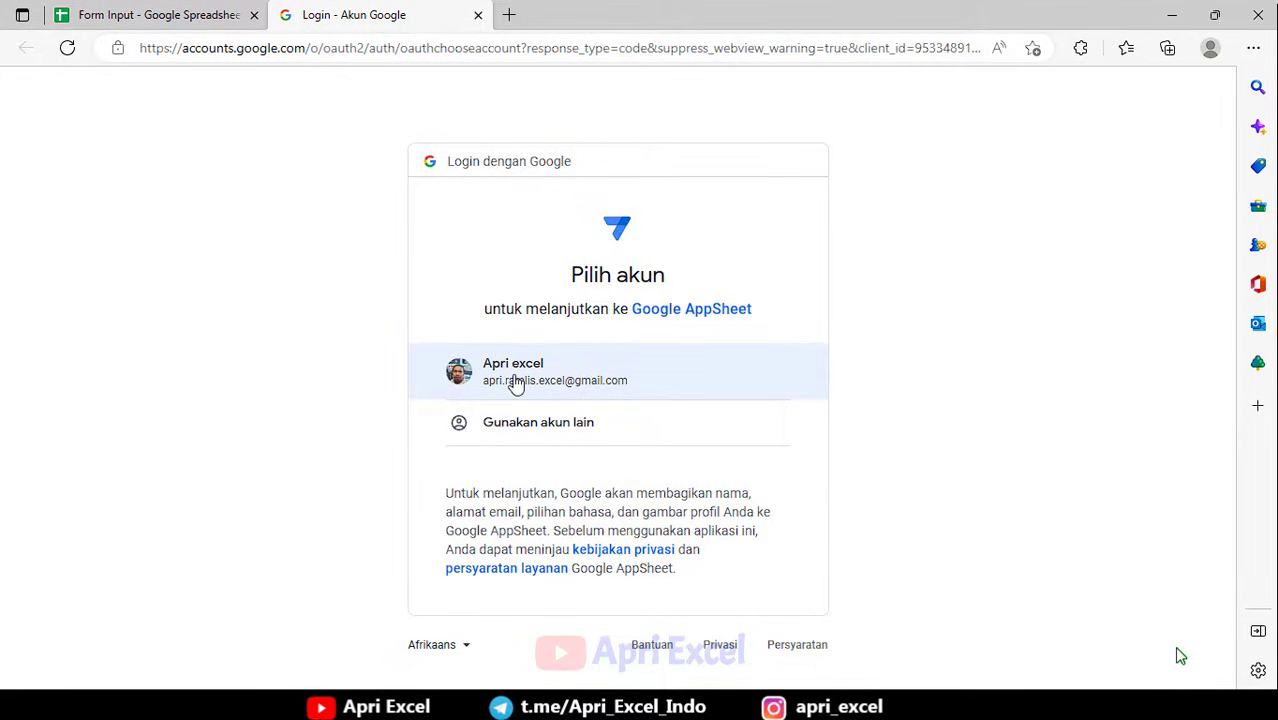
# Sign in to Google AppSheet with the listed Google account and allow it to access Google Drive and the spreadsheets.
pyautogui.click(171, 13)
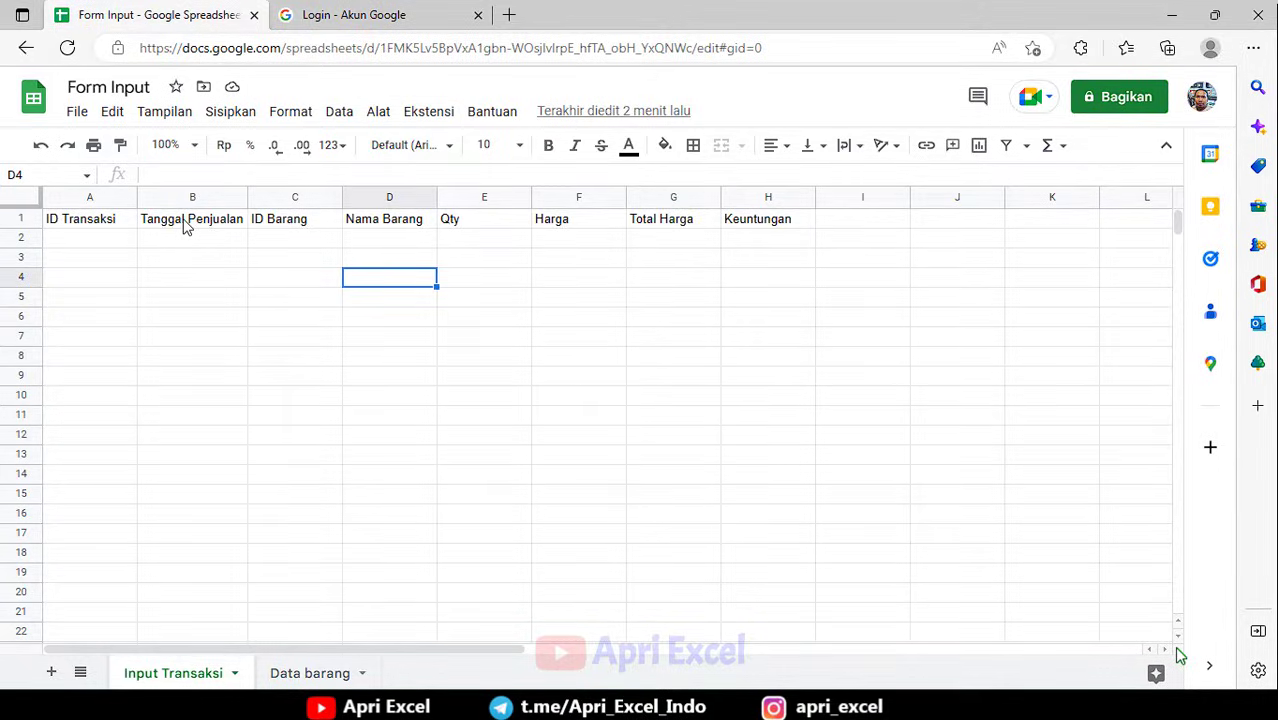
pyautogui.click(352, 15)
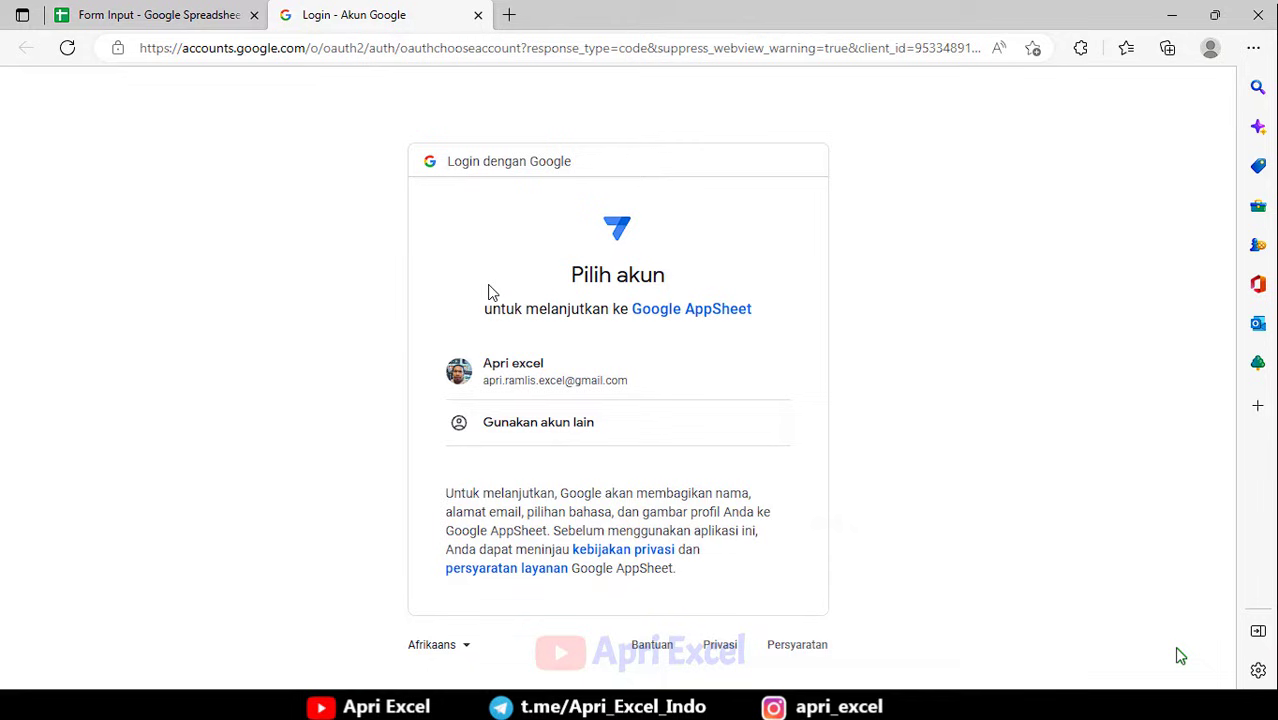
pyautogui.click(525, 369)
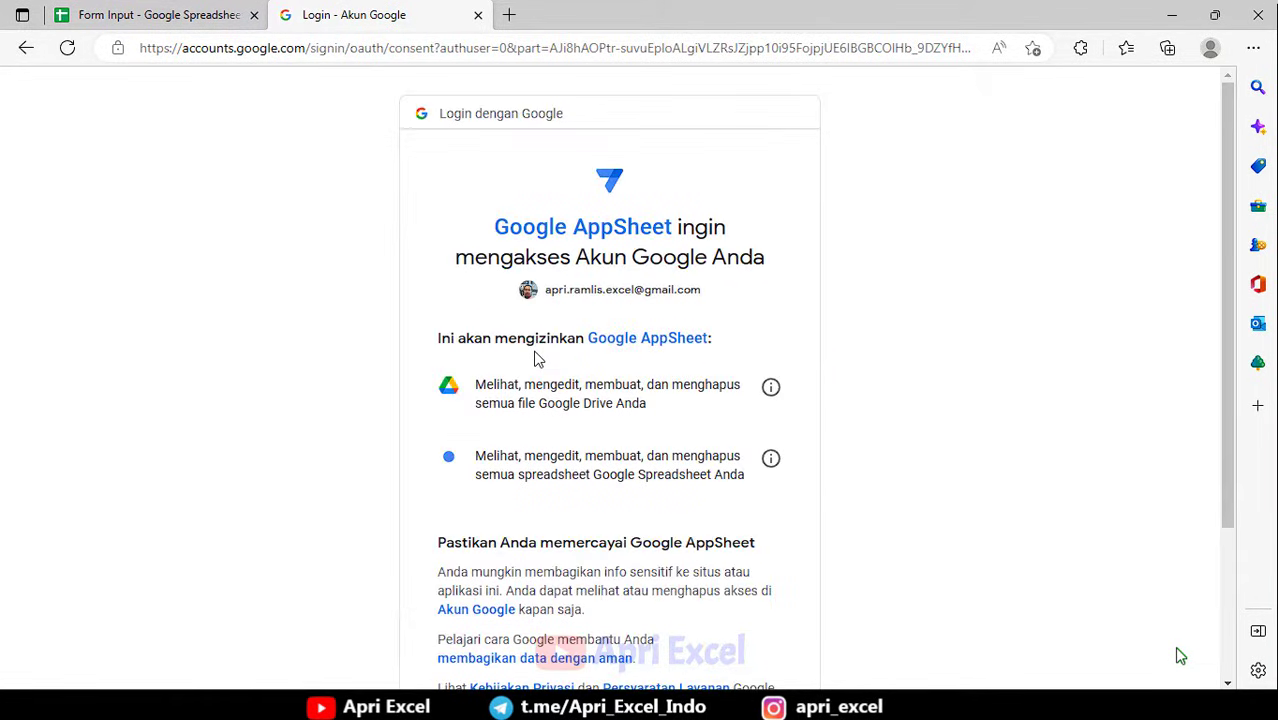
pyautogui.scroll(-2, 736, 536)
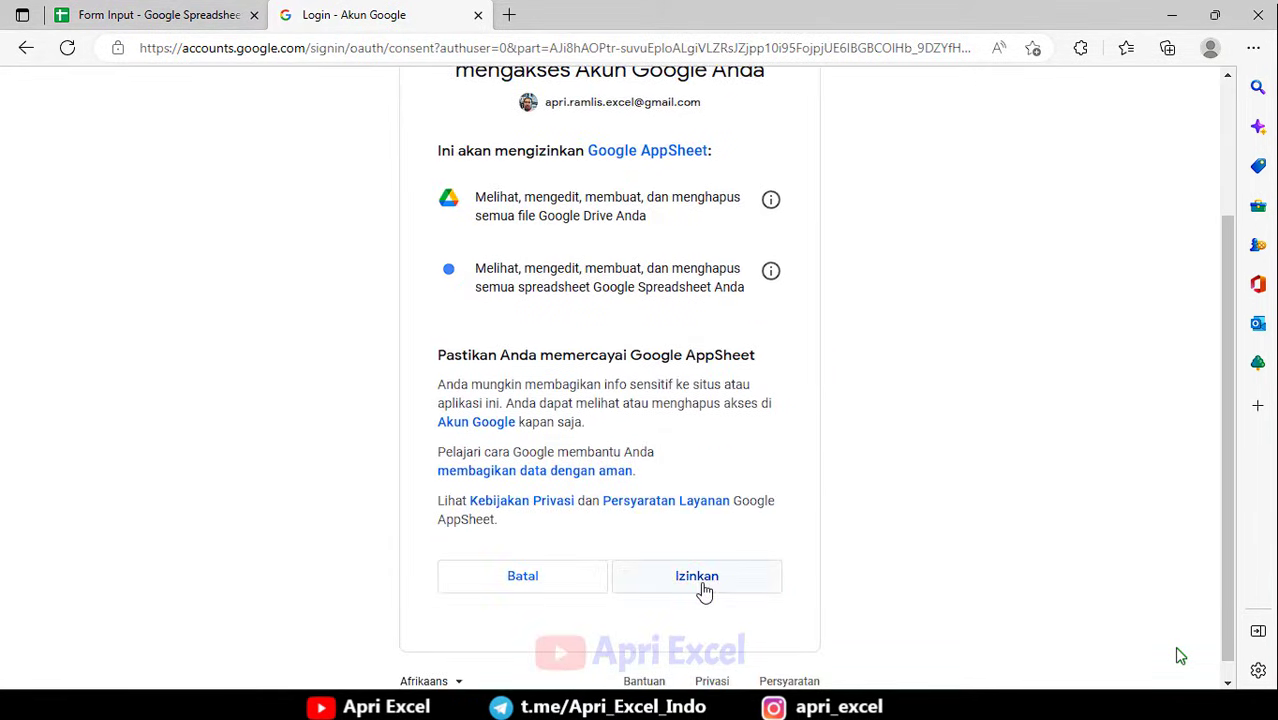
pyautogui.click(704, 590)
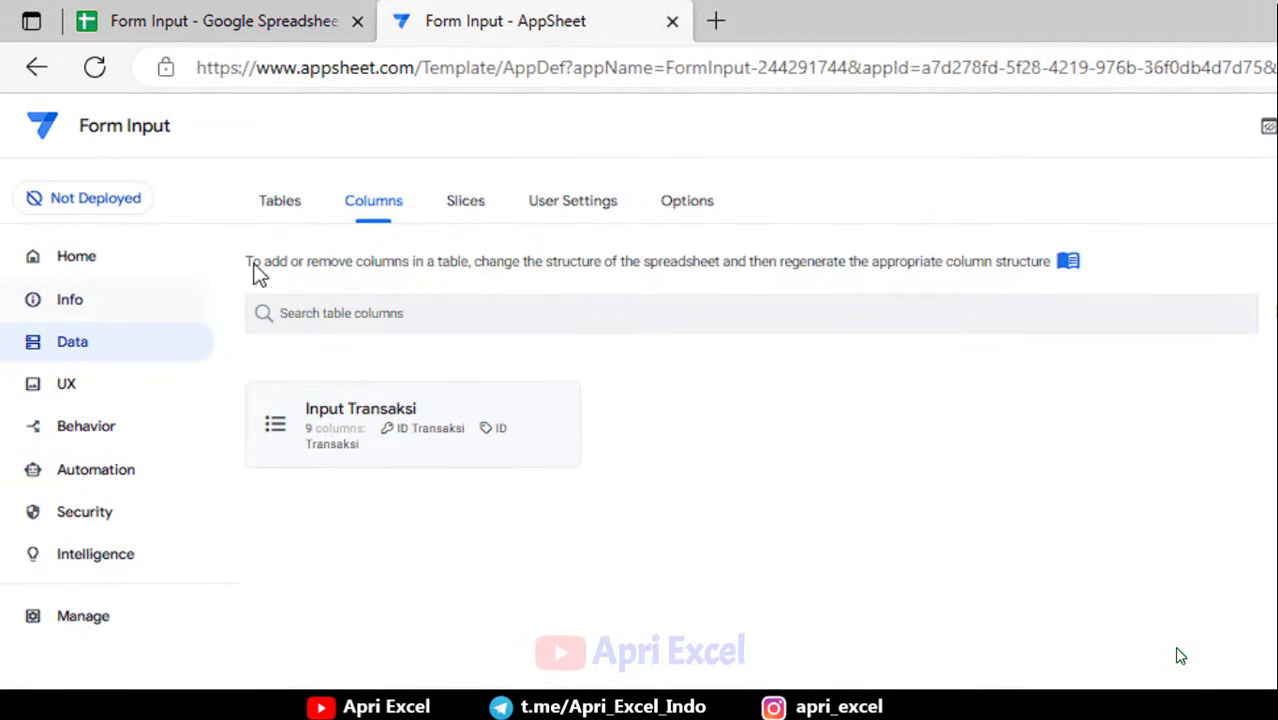
# View the app's data tables and open the column settings of the Input Transaksi table.
pyautogui.click(82, 347)
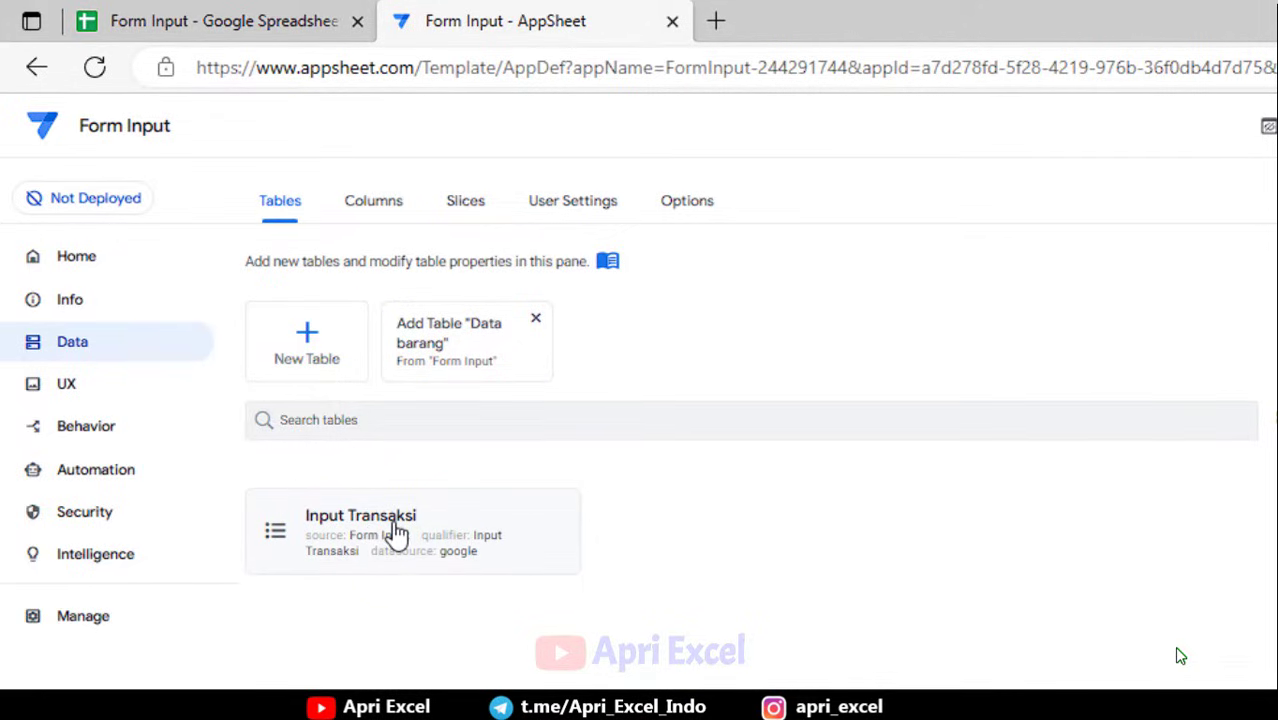
pyautogui.click(374, 206)
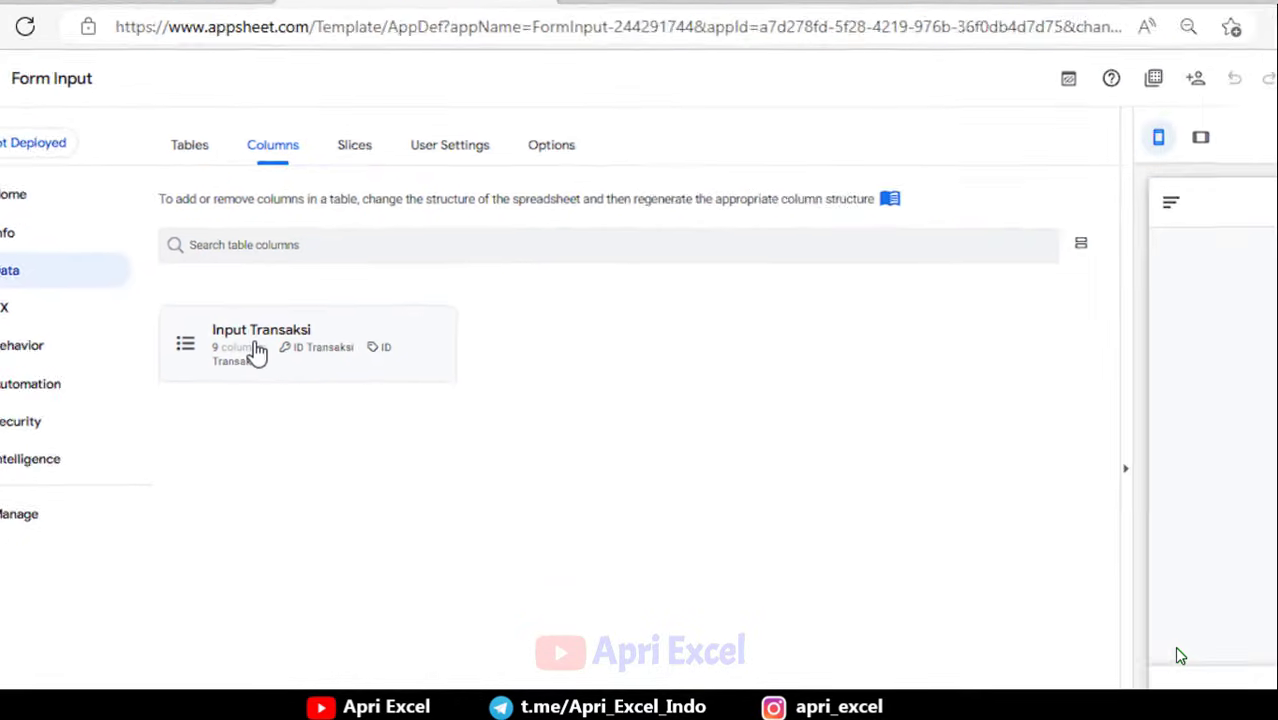
pyautogui.click(364, 418)
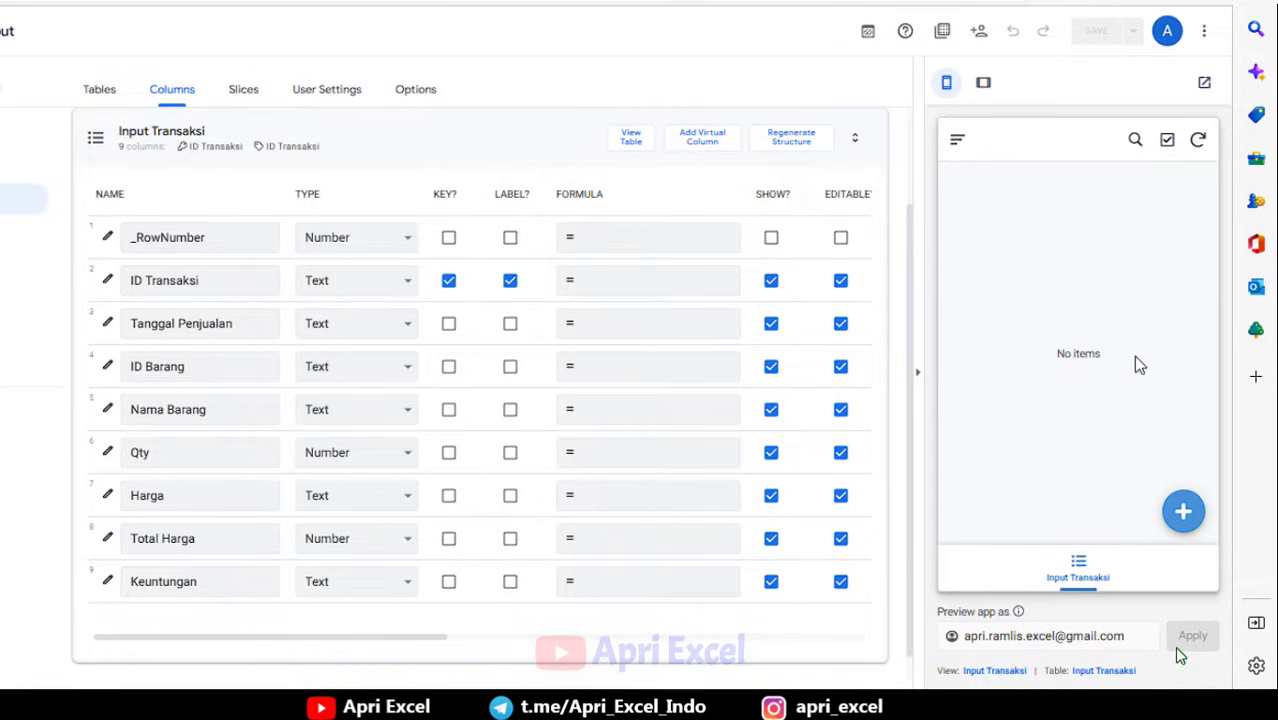
pyautogui.scroll(2, 565, 368)
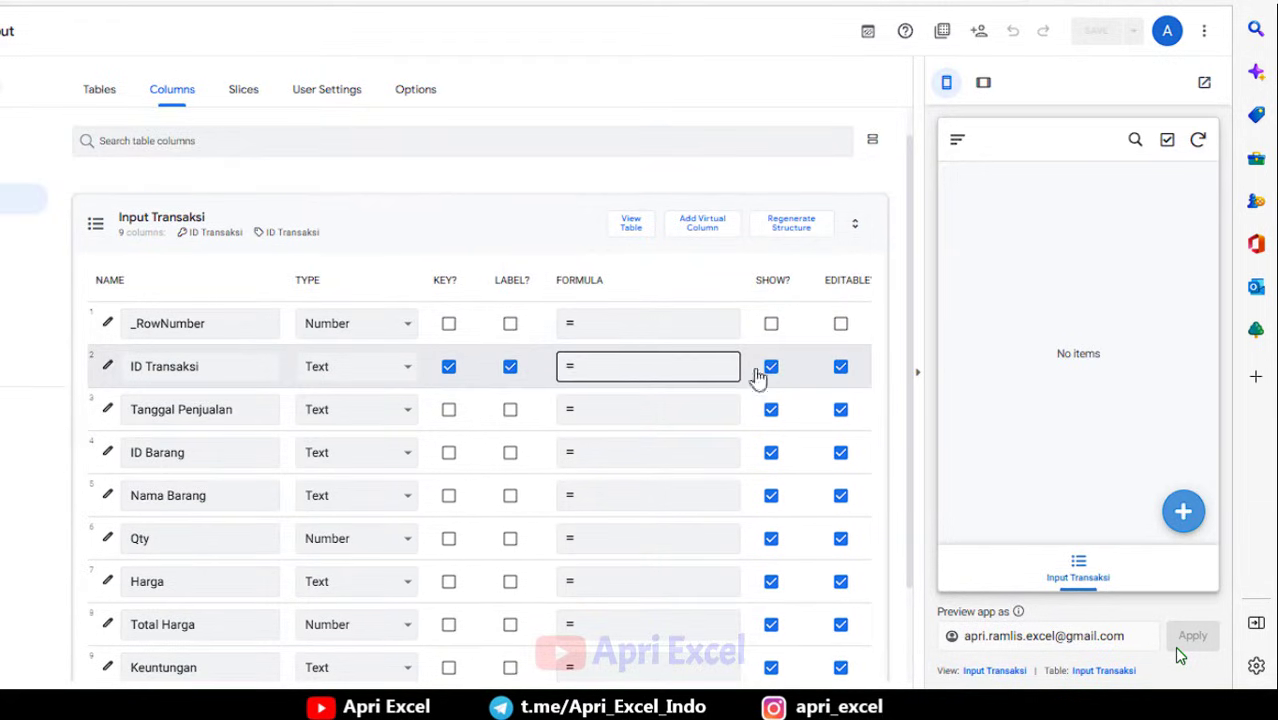
# Preview a blank transaction form and cancel it, and view the app preview in tablet layout before returning to phone layout.
pyautogui.click(1183, 511)
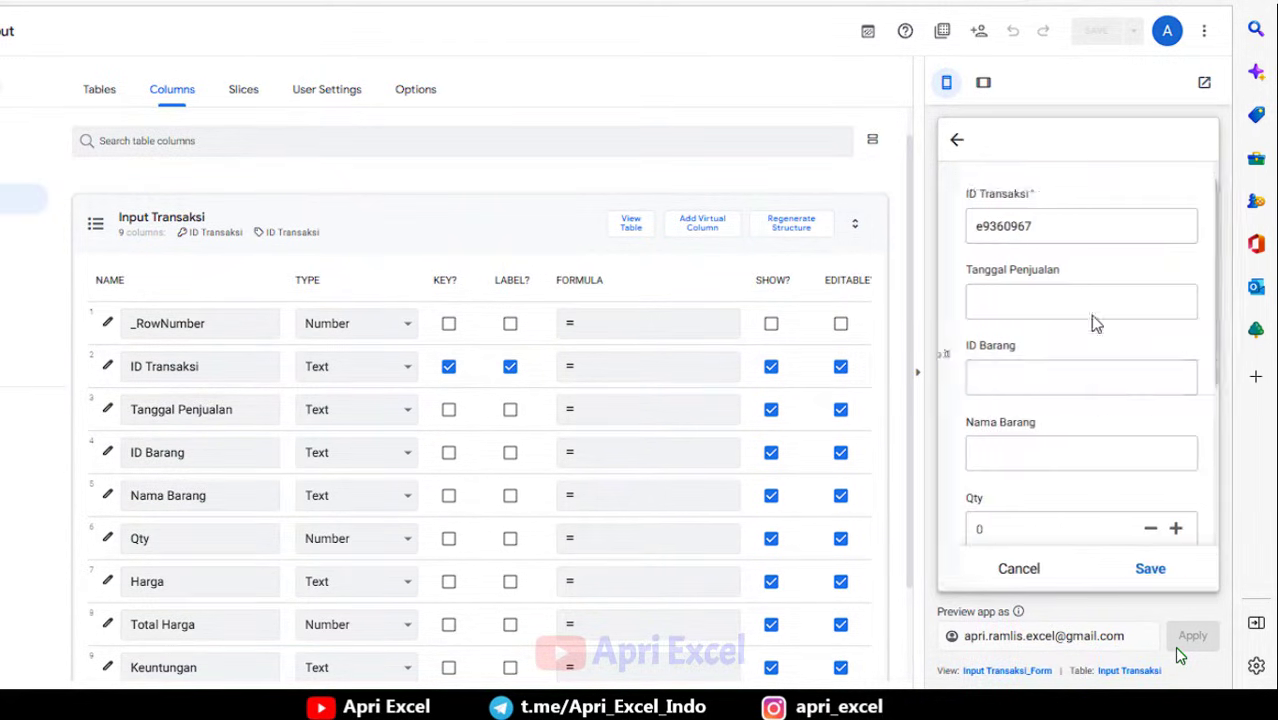
pyautogui.click(1007, 568)
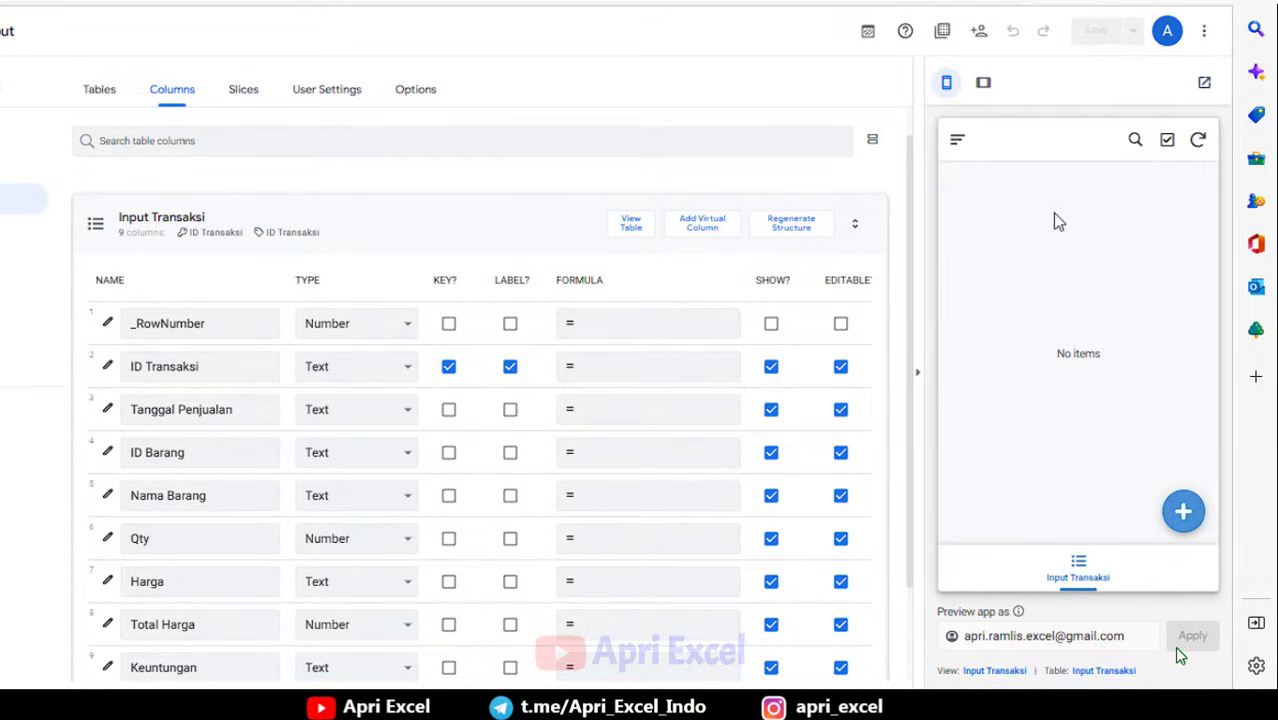
pyautogui.click(984, 88)
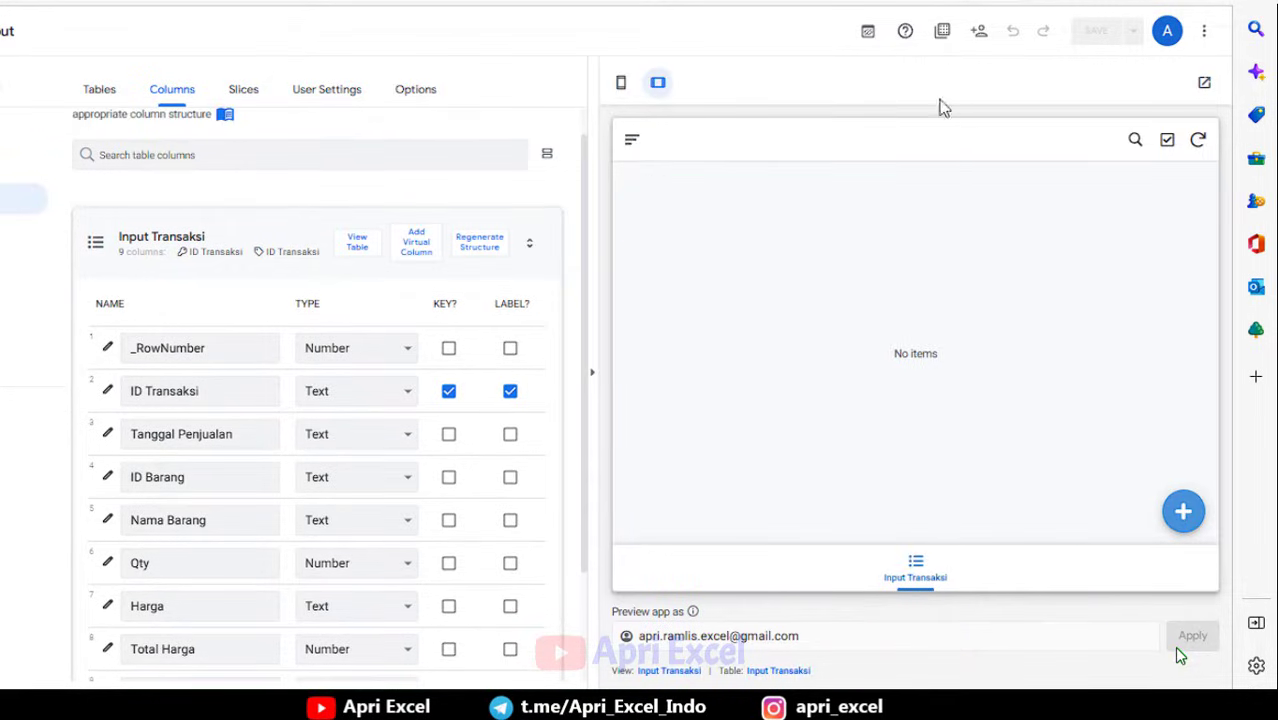
pyautogui.click(620, 86)
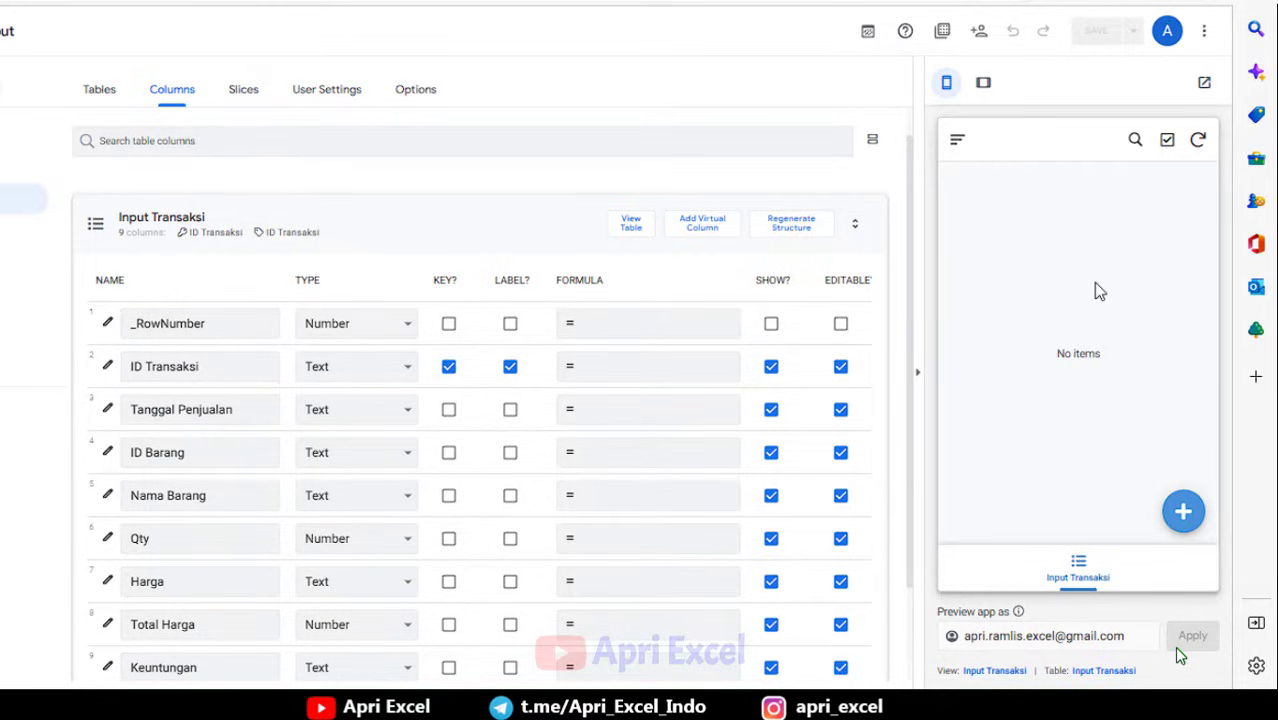
# Start a test transaction in the app preview with Tanggal Penjualan adf, ID Barang asdf and Nama Barang erwqe.
pyautogui.click(1186, 514)
pyautogui.click(1036, 288)
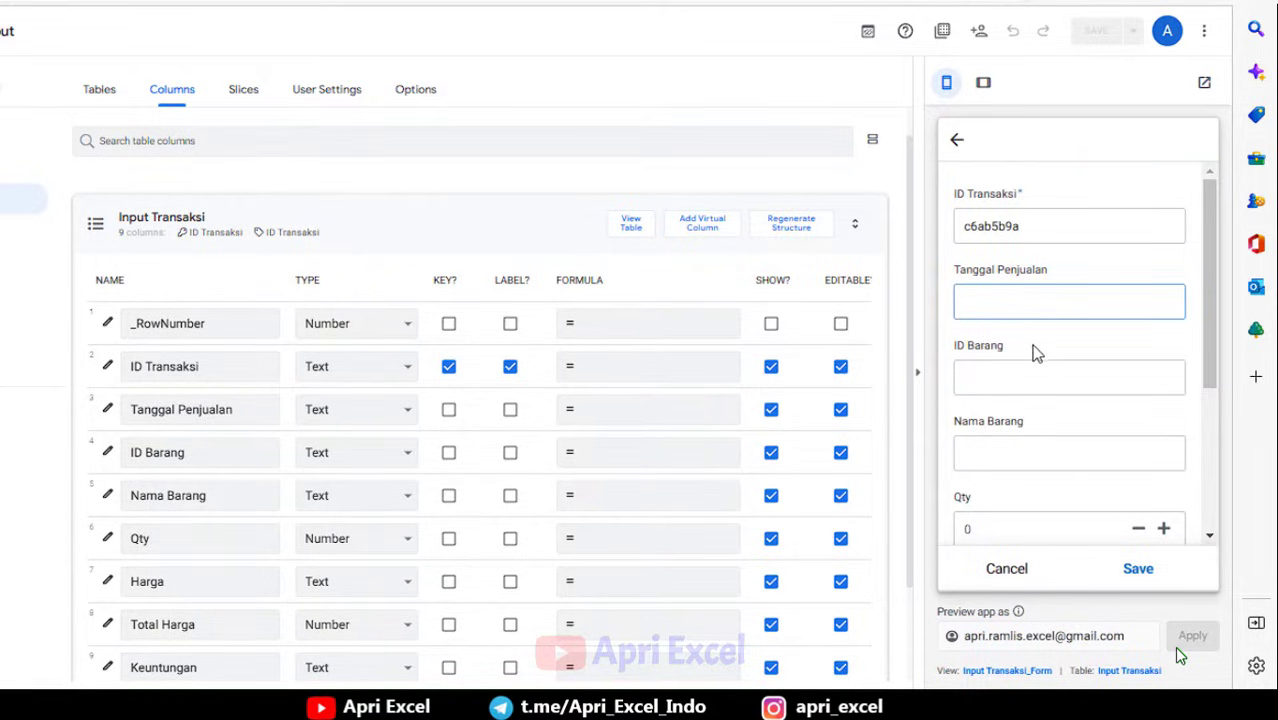
pyautogui.write('adf')
pyautogui.click(1013, 379)
pyautogui.write('asdf')
pyautogui.click(1021, 453)
pyautogui.write('erwqe')
# Enter awsdef as the Harga and e23 as the Qty of the test transaction.
pyautogui.scroll(-1, 1048, 430)
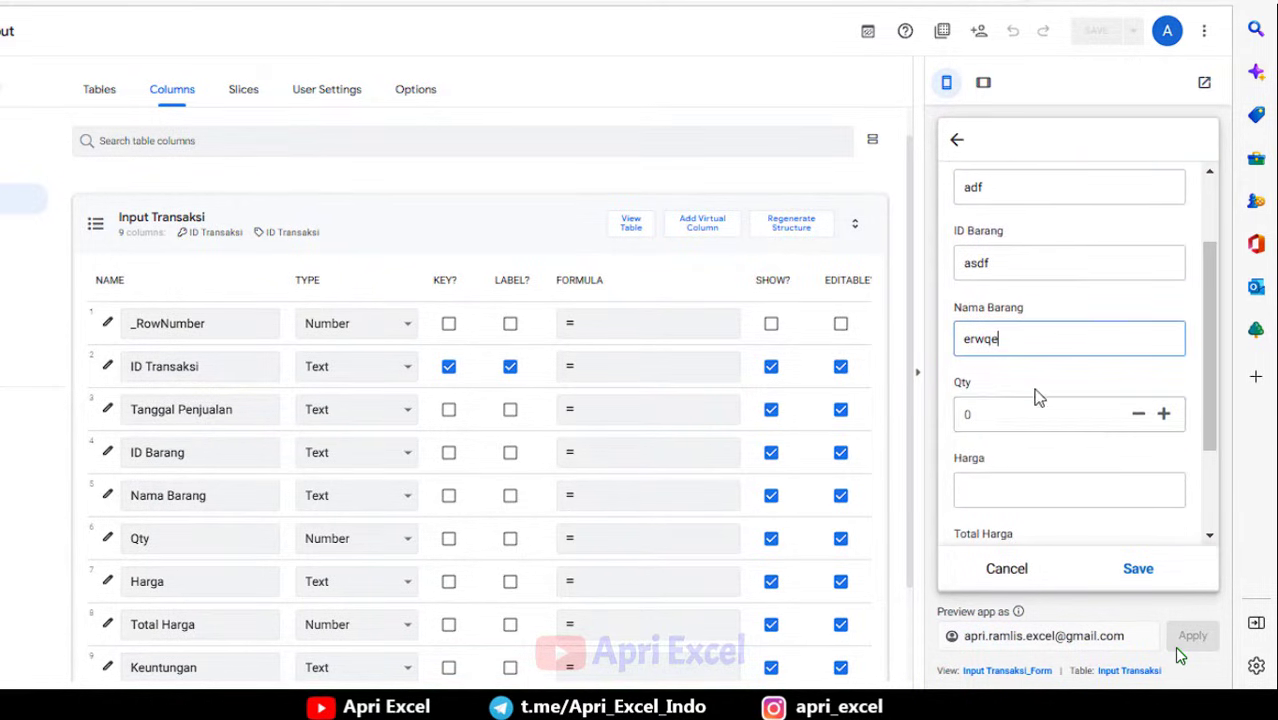
pyautogui.click(1036, 414)
pyautogui.click(1006, 485)
pyautogui.write('awsdef')
pyautogui.click(1048, 415)
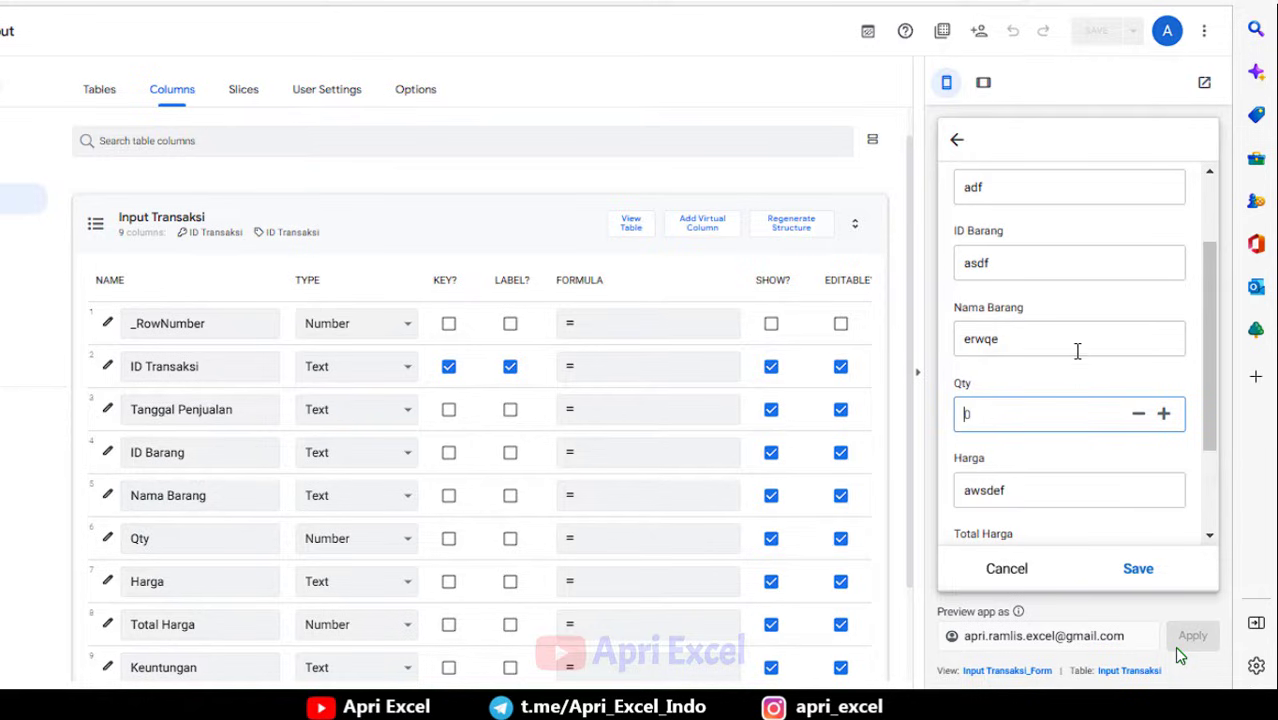
pyautogui.write('e23')
# Enter Keuntungan 32 and Total Harga 23, correct the Qty to 23 and save the test transaction.
pyautogui.scroll(-1, 1050, 400)
pyautogui.click(1040, 450)
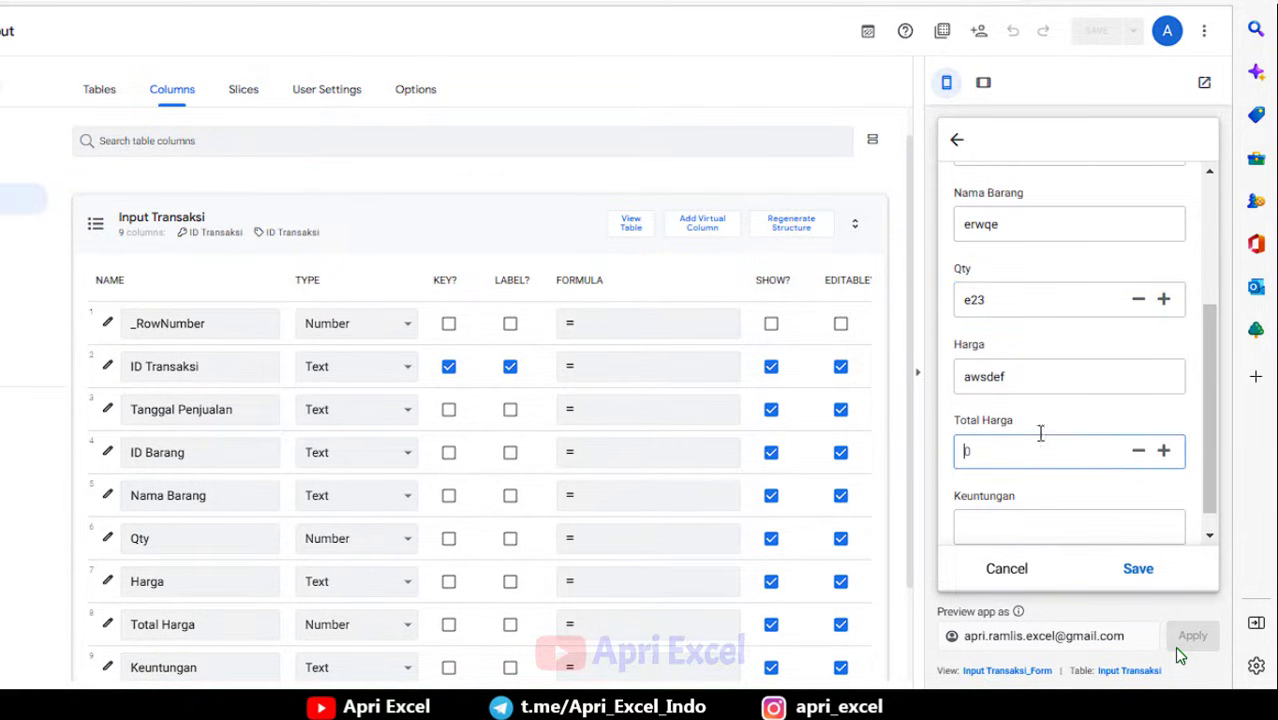
pyautogui.scroll(-1, 1073, 407)
pyautogui.click(1048, 490)
pyautogui.write('32')
pyautogui.click(1058, 418)
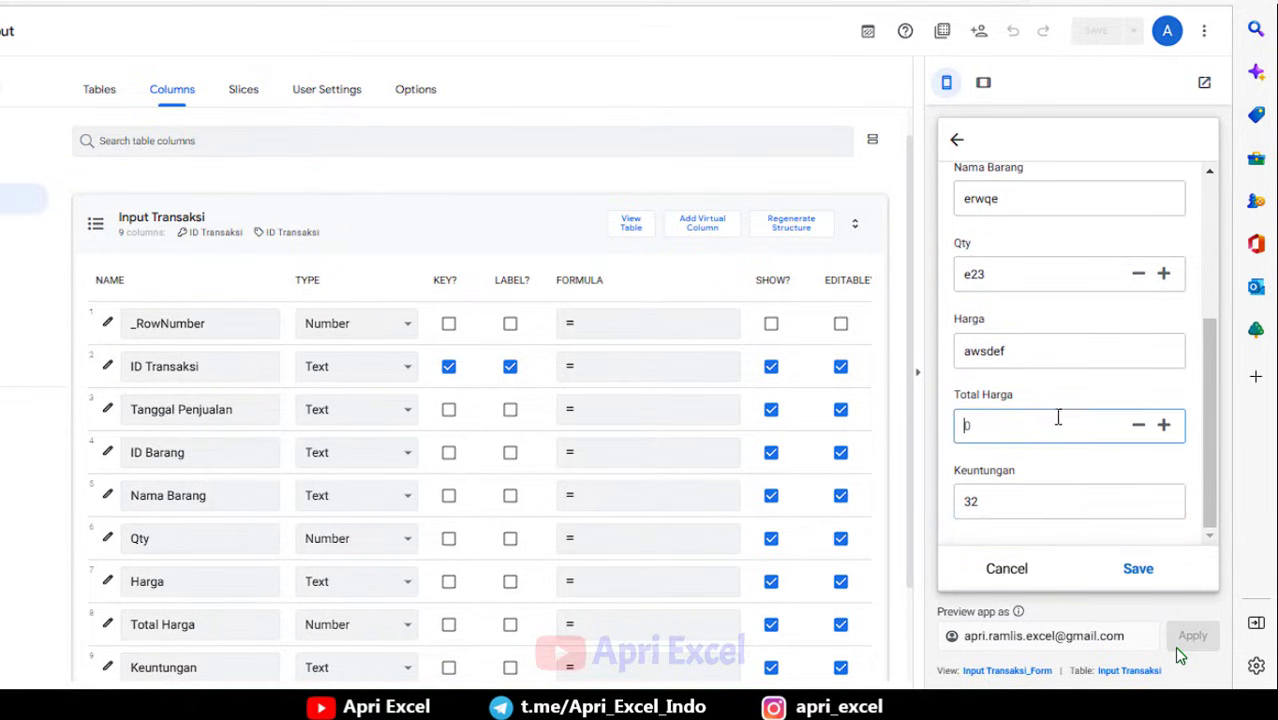
pyautogui.click(1100, 350)
pyautogui.click(1094, 212)
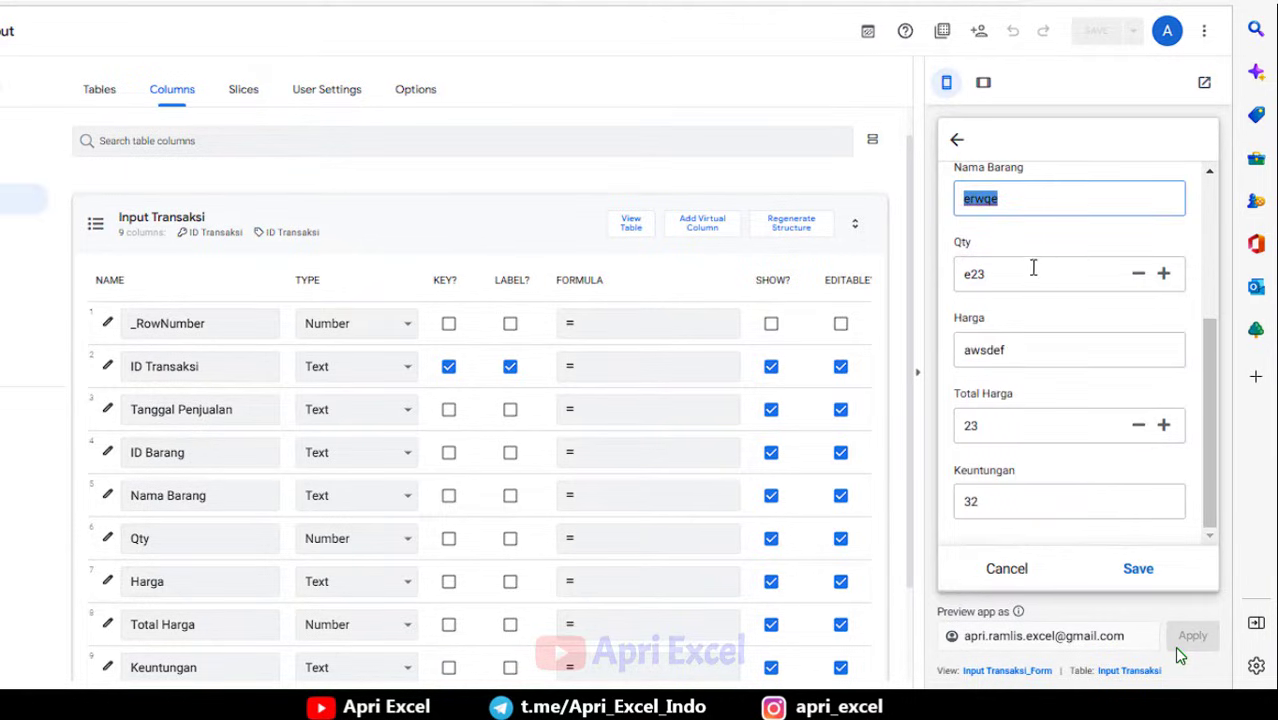
pyautogui.click(1006, 277)
pyautogui.click(1078, 238)
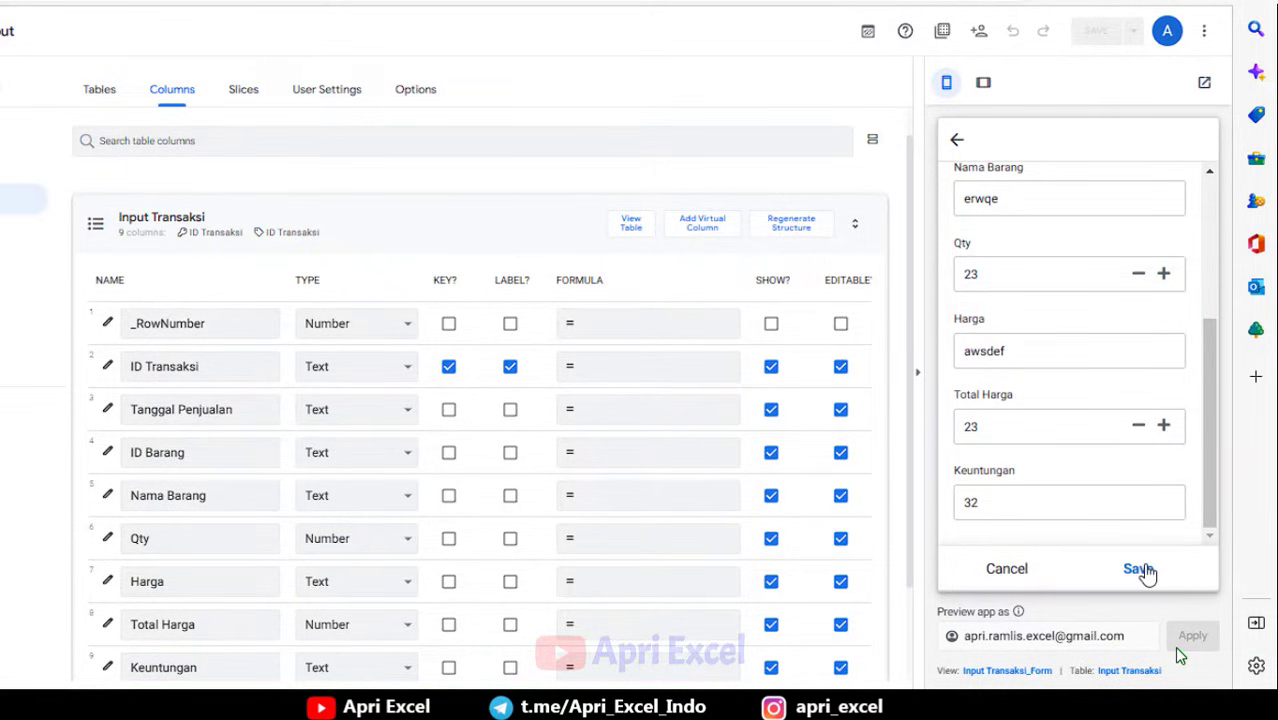
pyautogui.click(1140, 569)
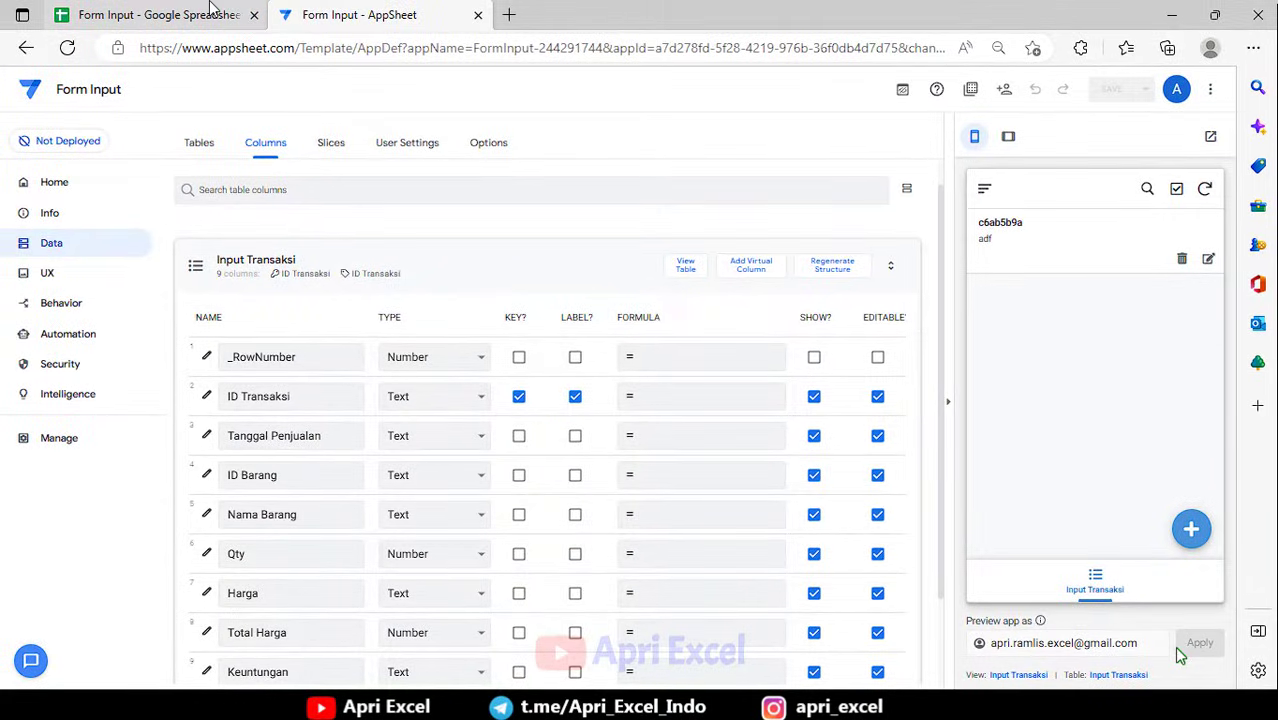
# Check the saved transaction's row in the Input Transaksi sheet and return to AppSheet.
pyautogui.click(210, 8)
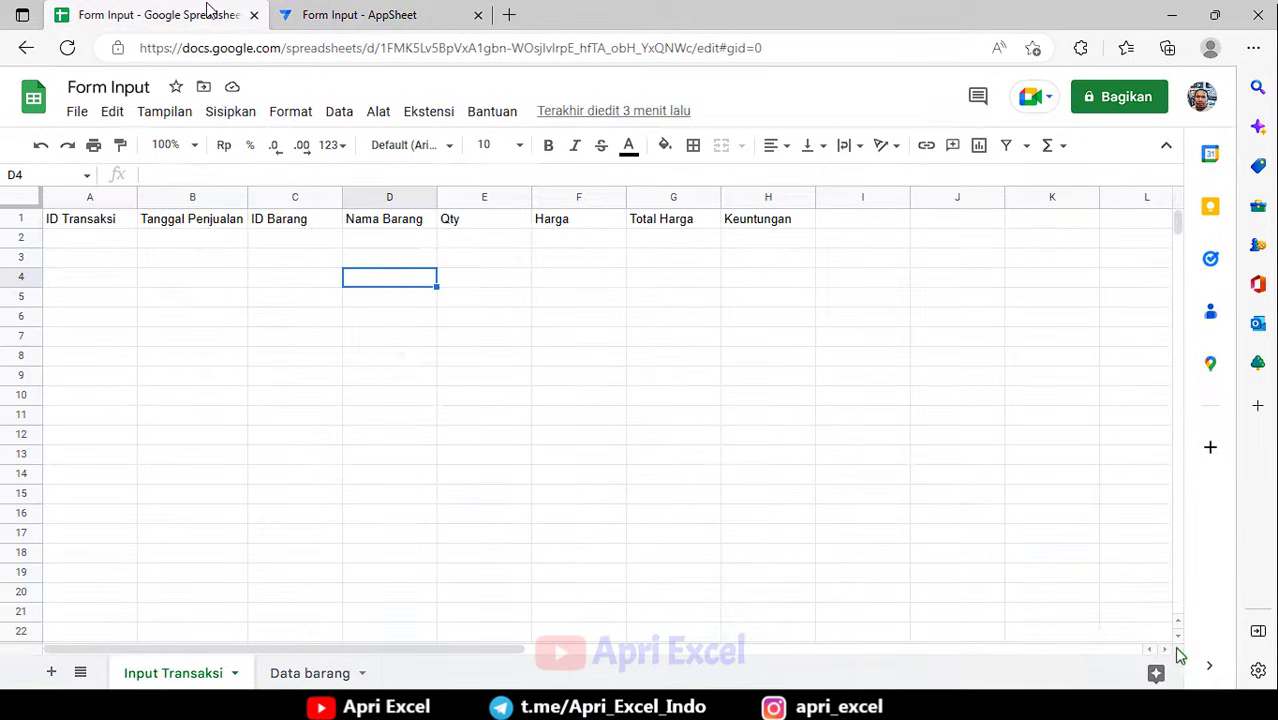
pyautogui.click(16, 240)
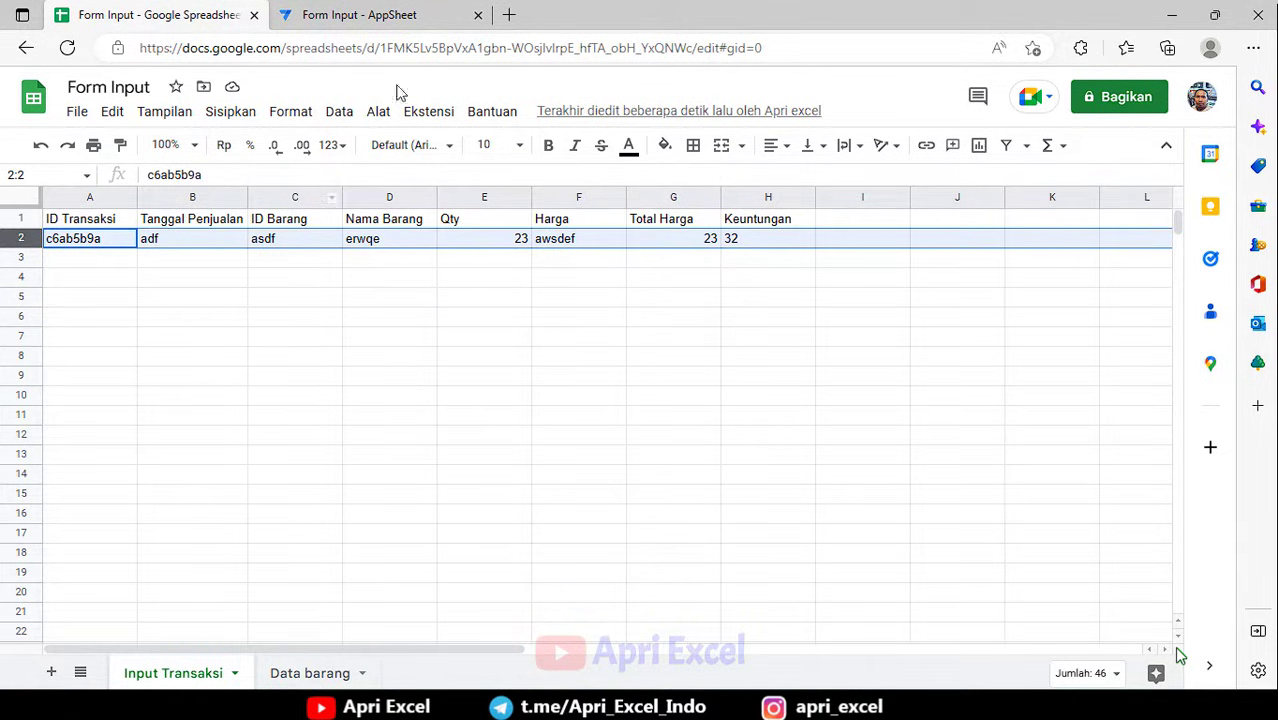
pyautogui.click(386, 15)
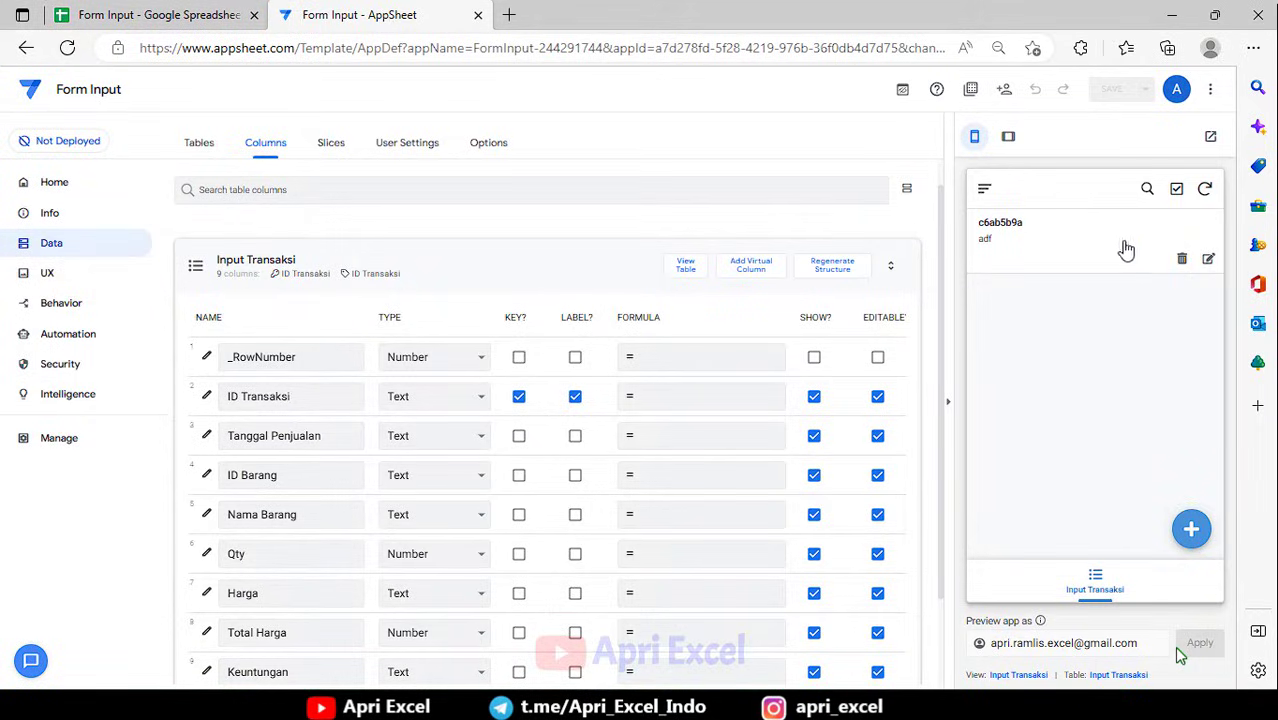
# Delete the test transaction in the app preview and check its row in the spreadsheet.
pyautogui.click(1181, 262)
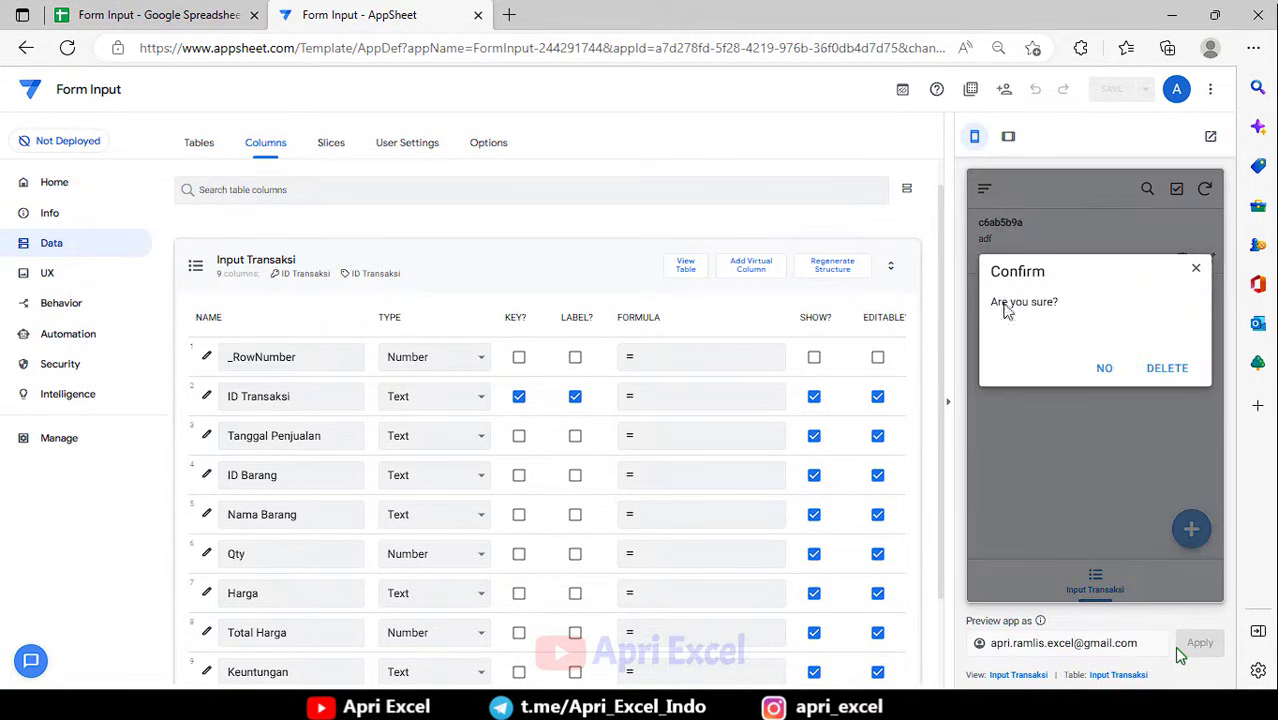
pyautogui.click(1167, 368)
pyautogui.click(155, 15)
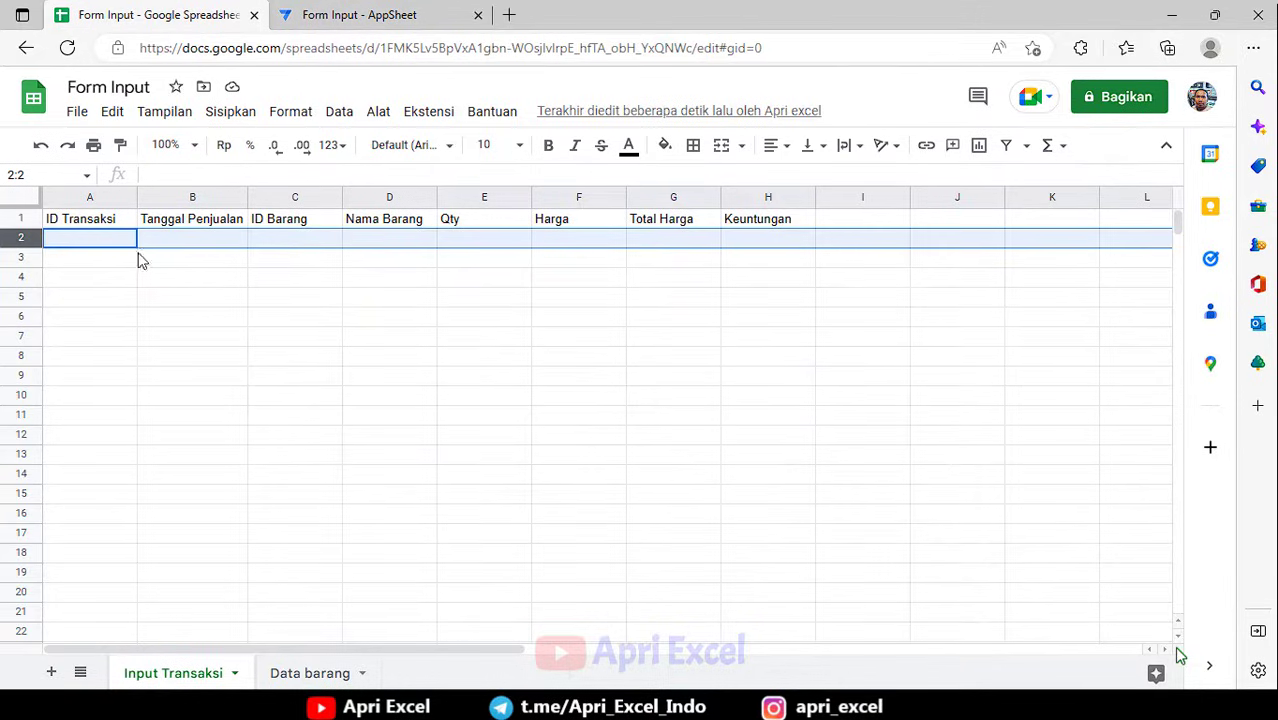
# Return to AppSheet and examine the Input Transaksi column settings and the fields of a blank transaction form.
pyautogui.click(403, 10)
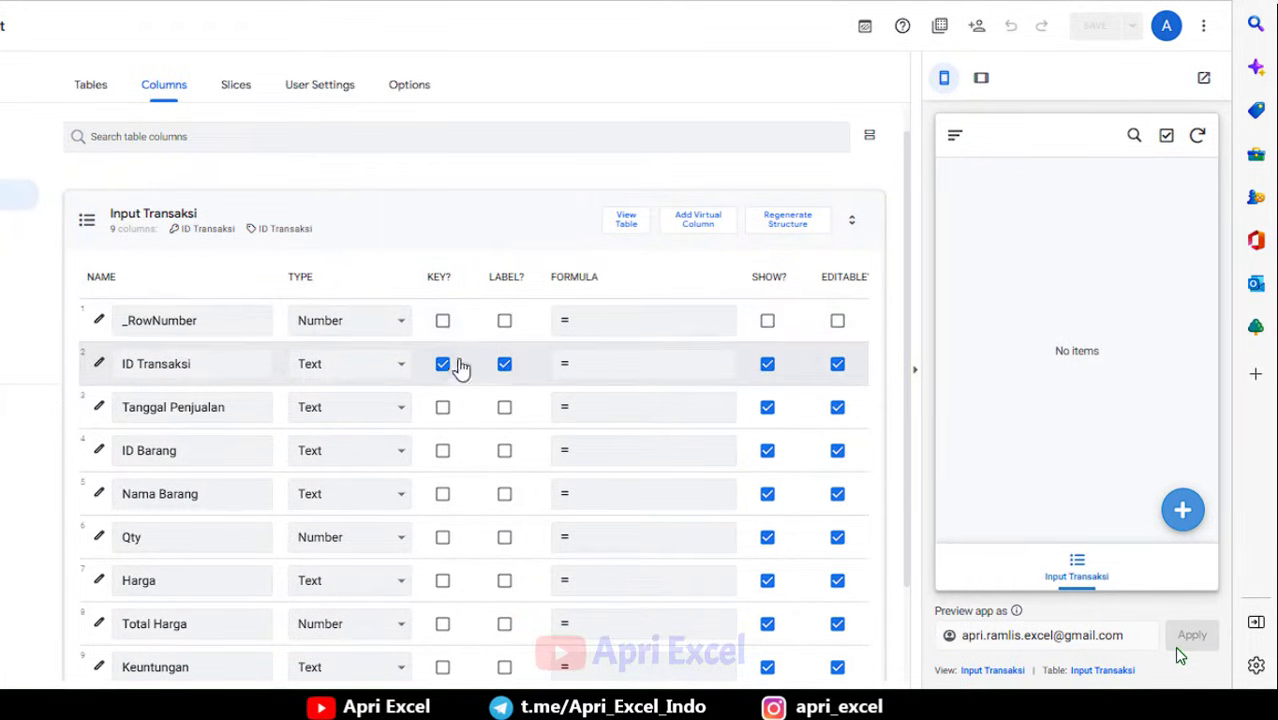
pyautogui.scroll(-1, 335, 450)
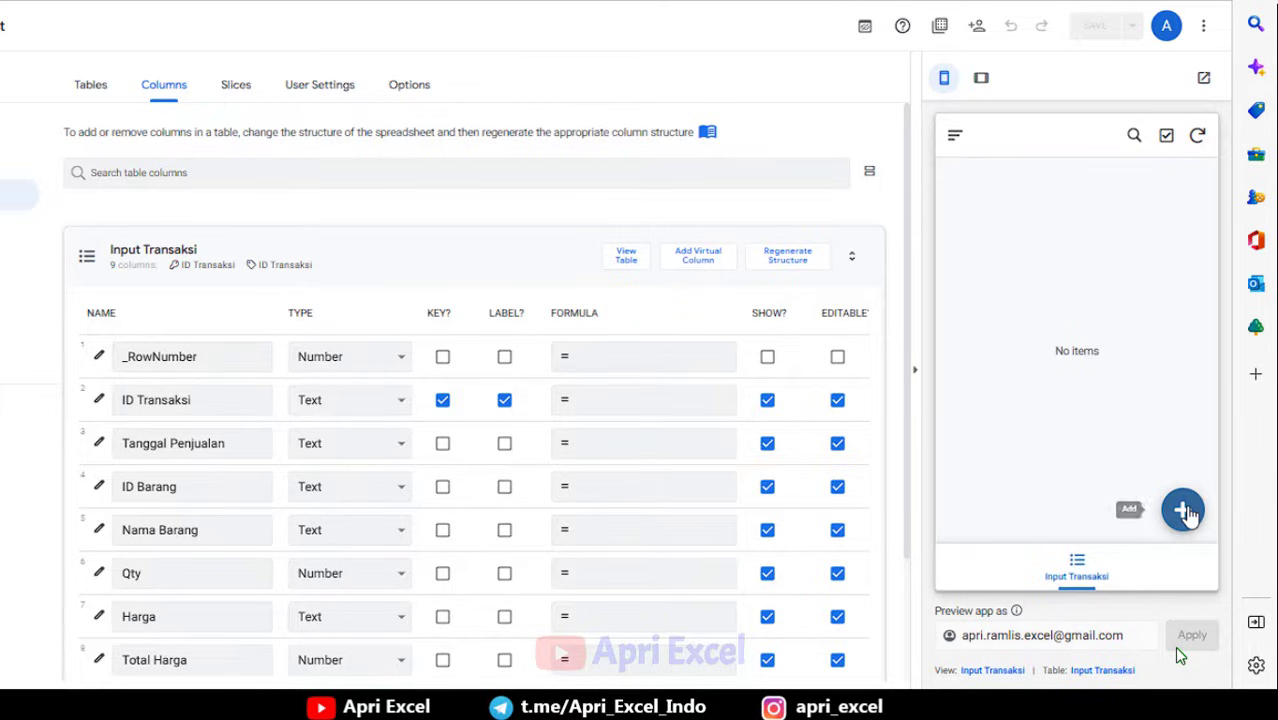
pyautogui.click(1182, 510)
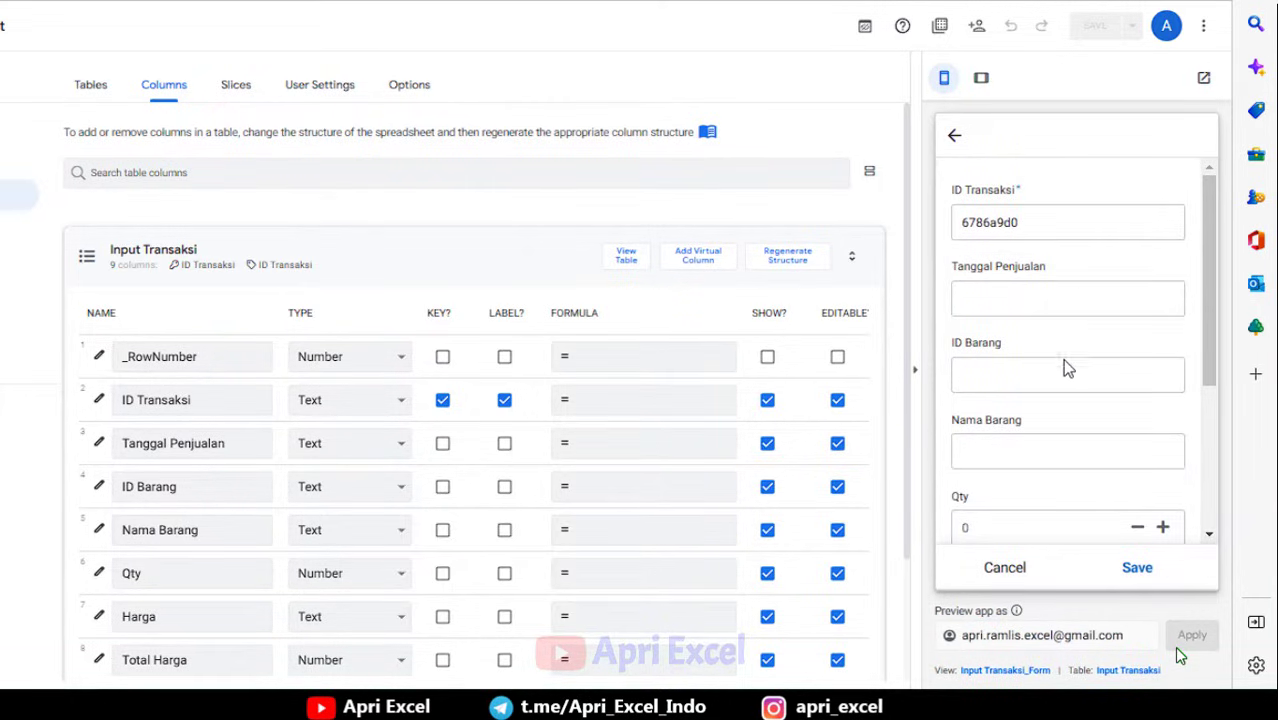
pyautogui.scroll(-2, 1068, 370)
pyautogui.scroll(2, 1072, 395)
# Start a new table from Google Sheets, using the Form Input spreadsheet in the Drive folder appsheet.
pyautogui.click(172, 262)
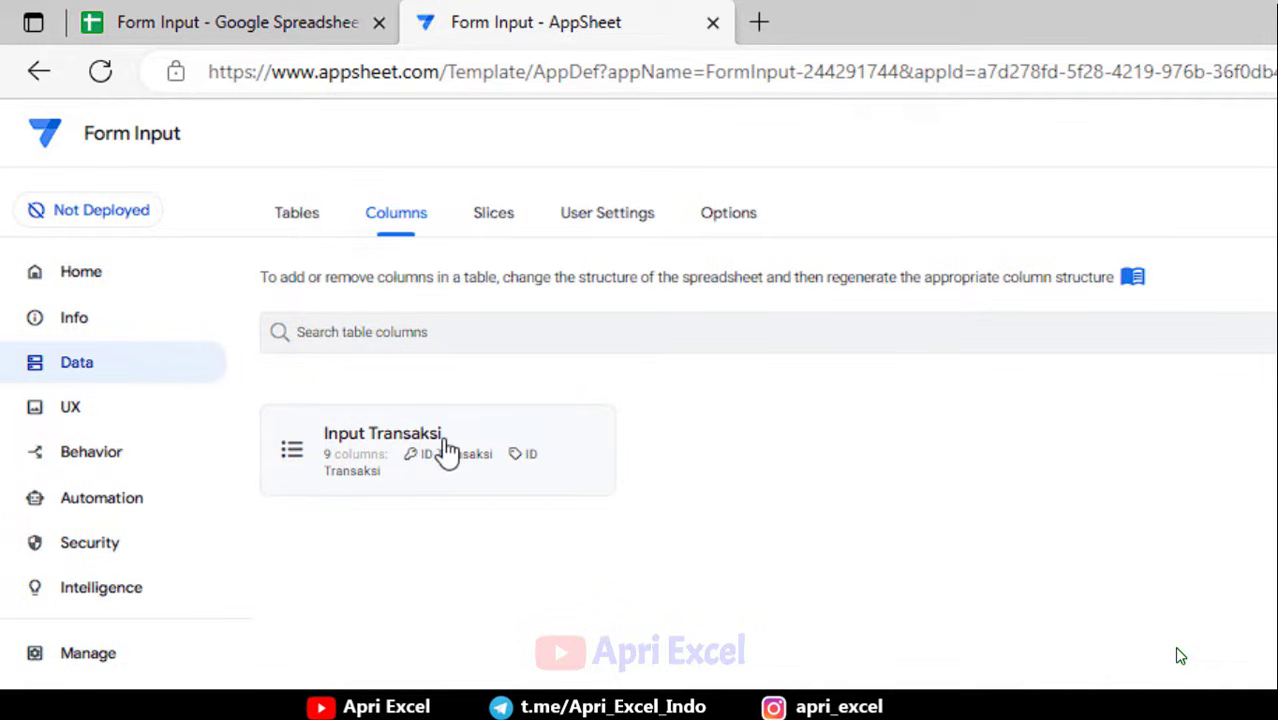
pyautogui.click(298, 220)
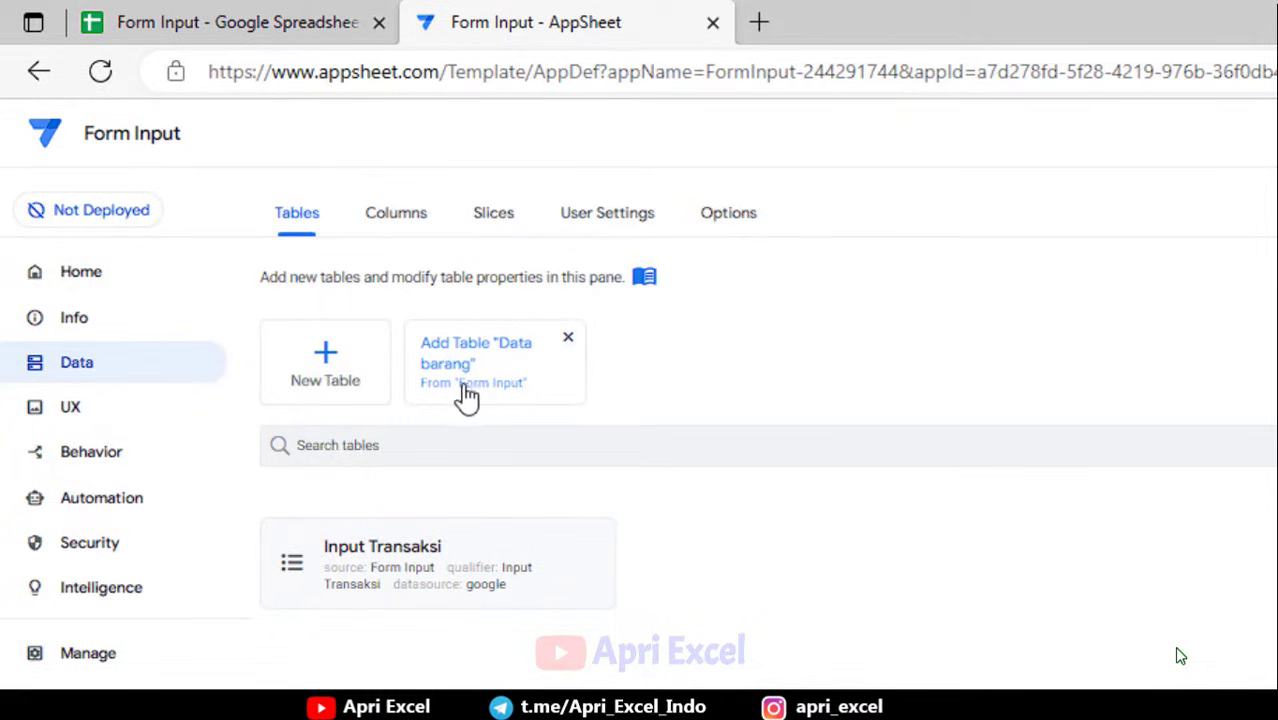
pyautogui.click(337, 368)
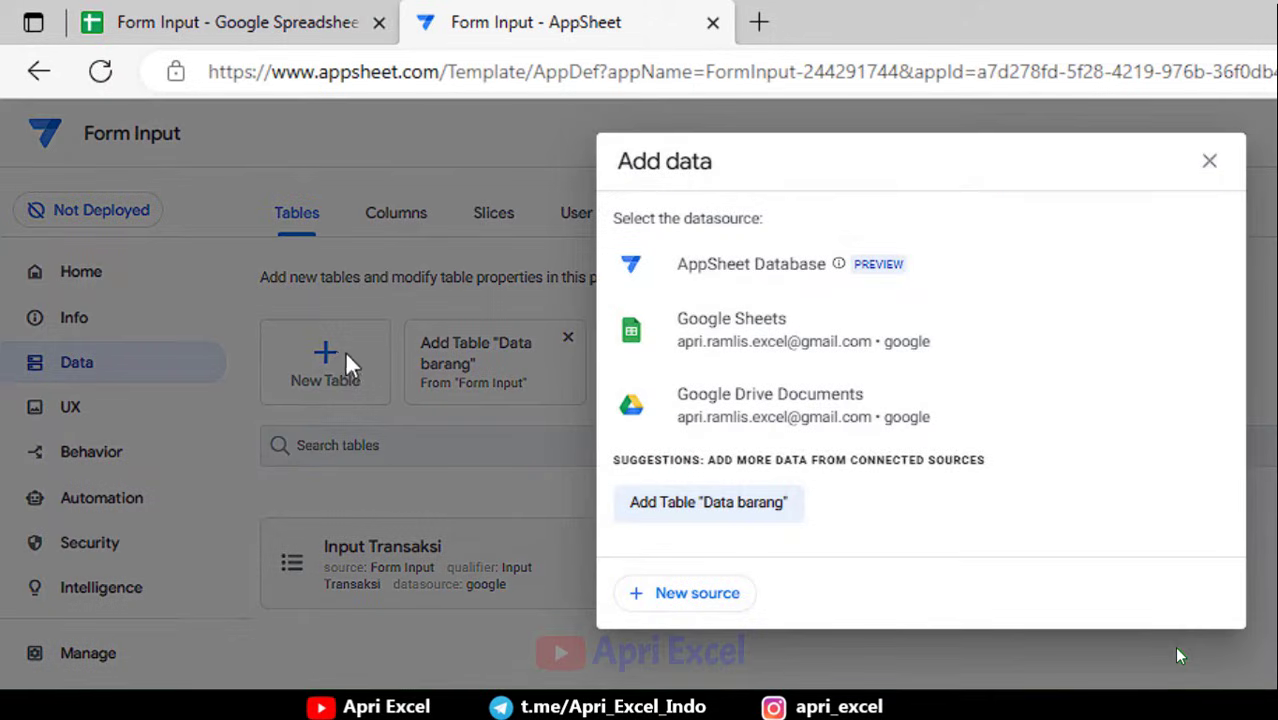
pyautogui.click(745, 342)
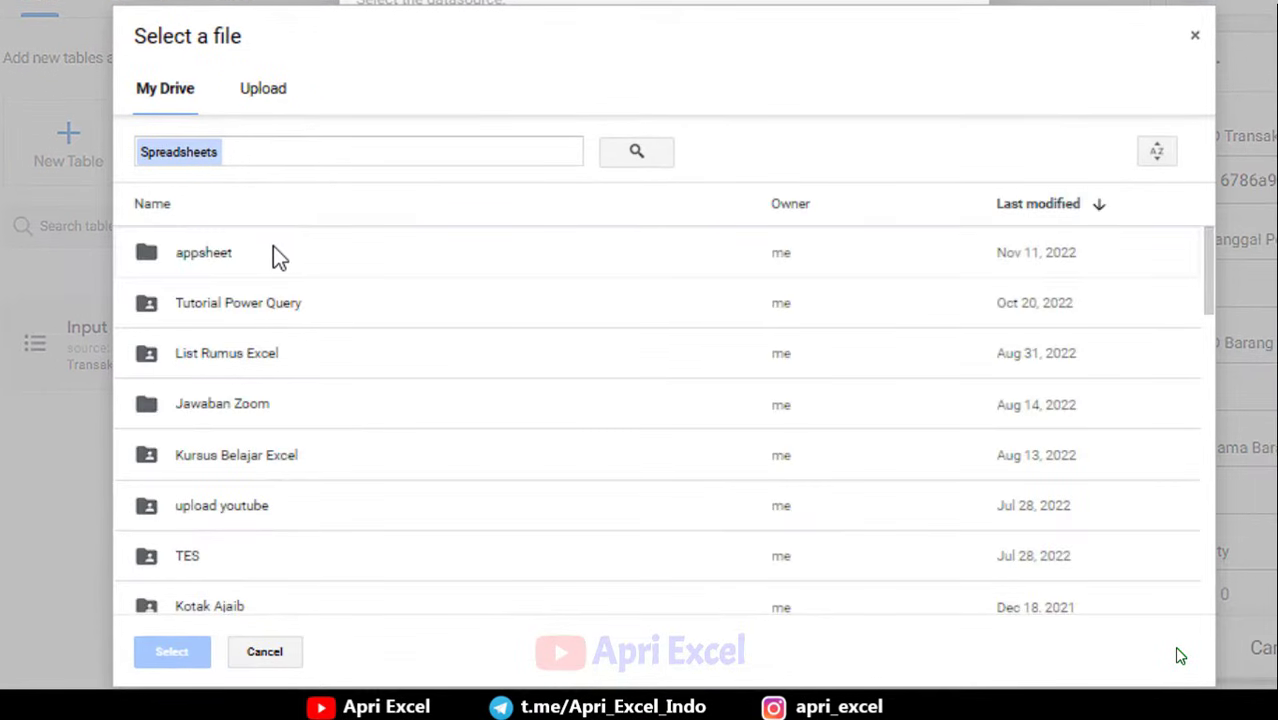
pyautogui.doubleClick(217, 264)
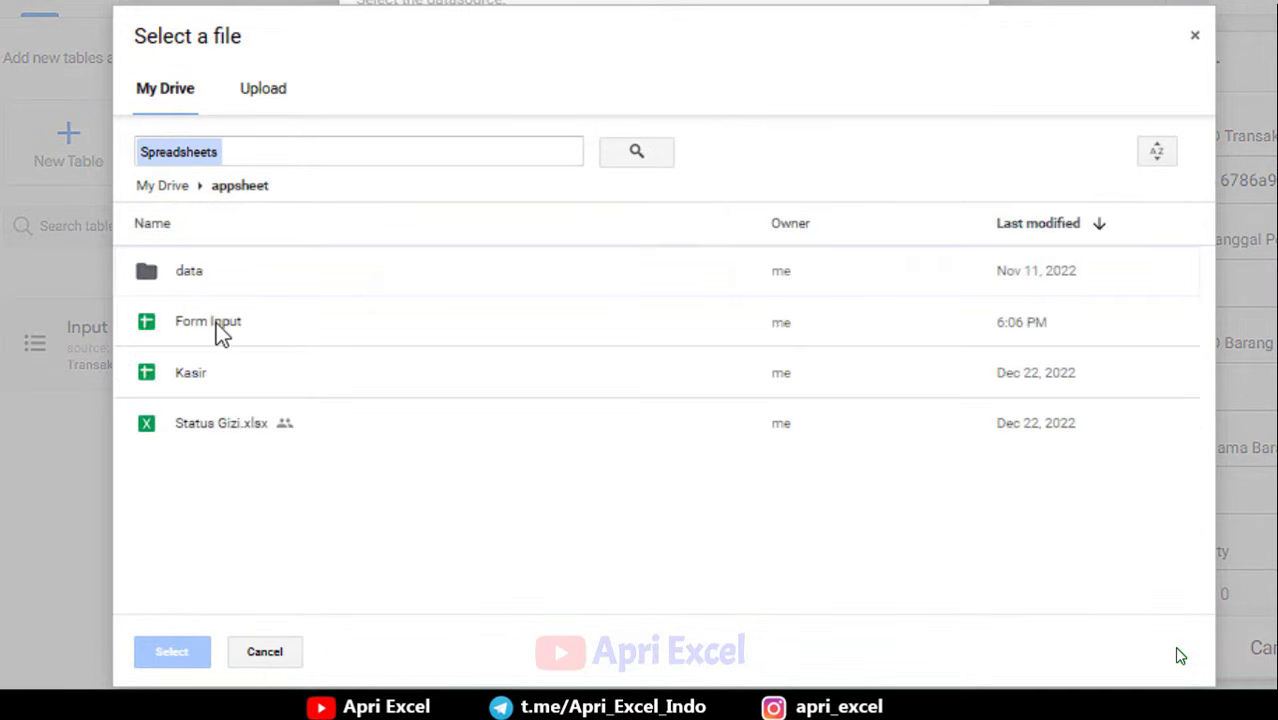
pyautogui.click(216, 322)
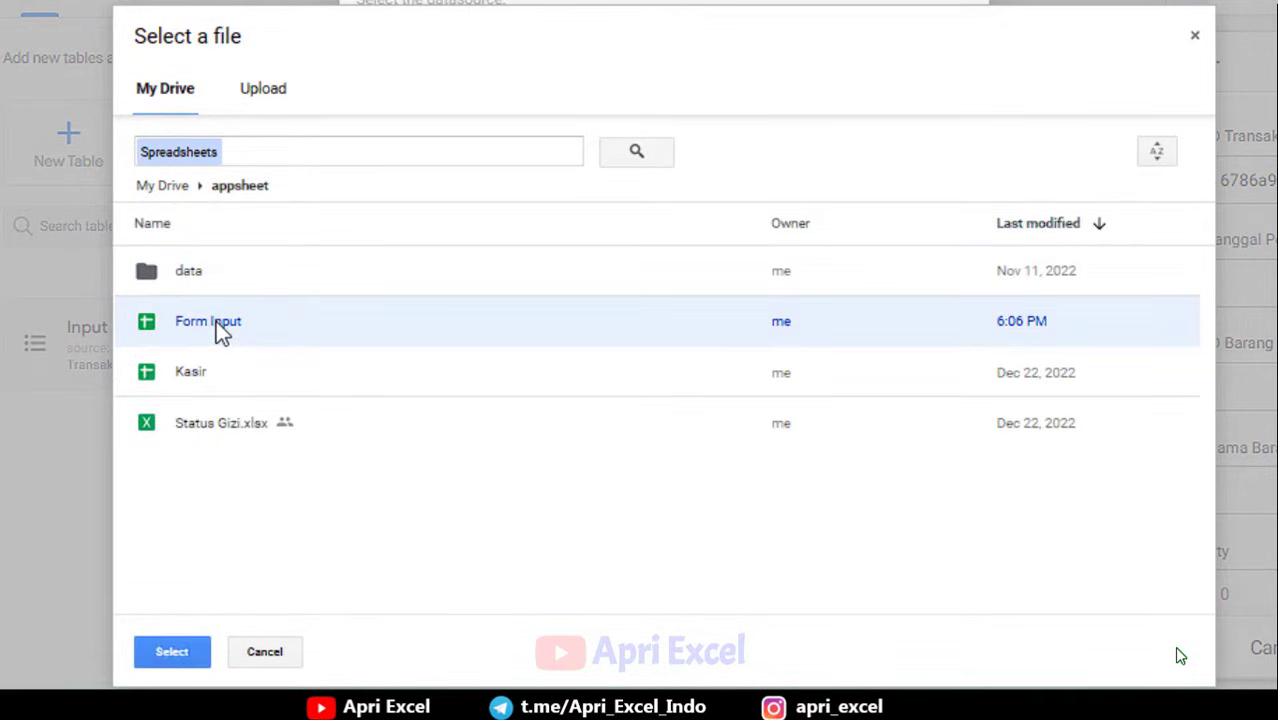
pyautogui.click(192, 653)
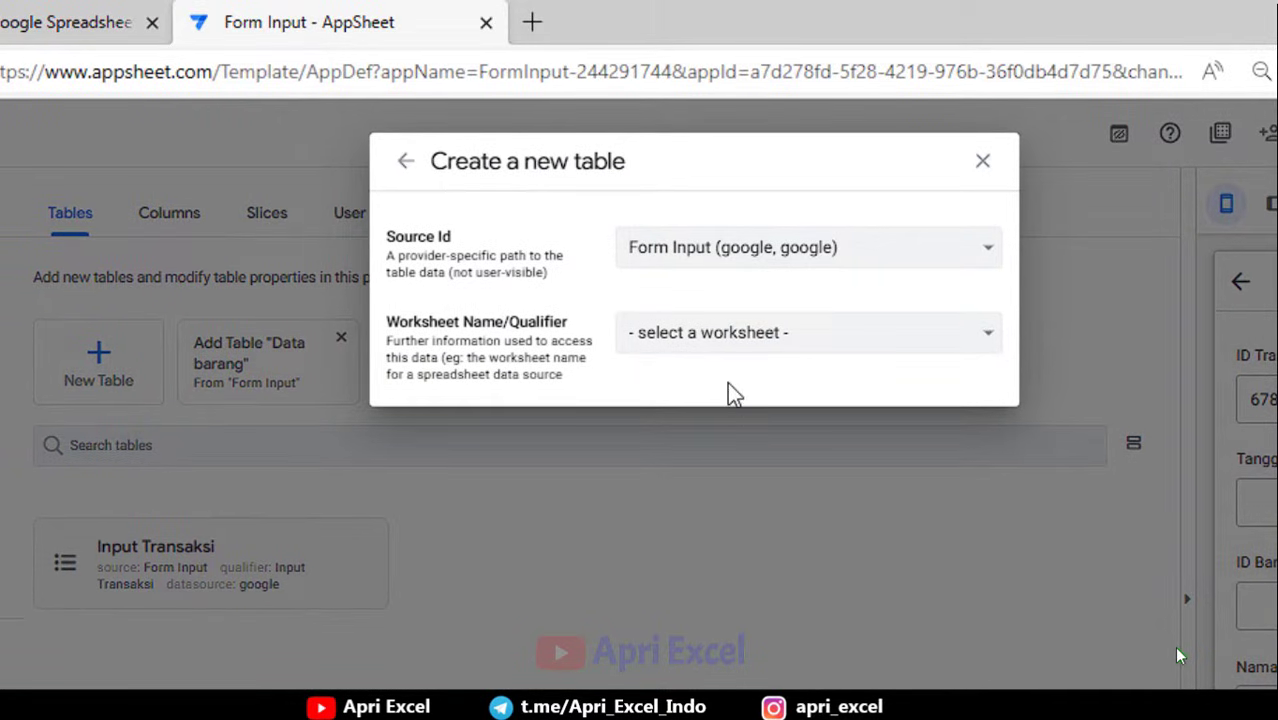
# Choose the Data barang worksheet, allow updates, adds and deletes, and add it as a table.
pyautogui.click(737, 338)
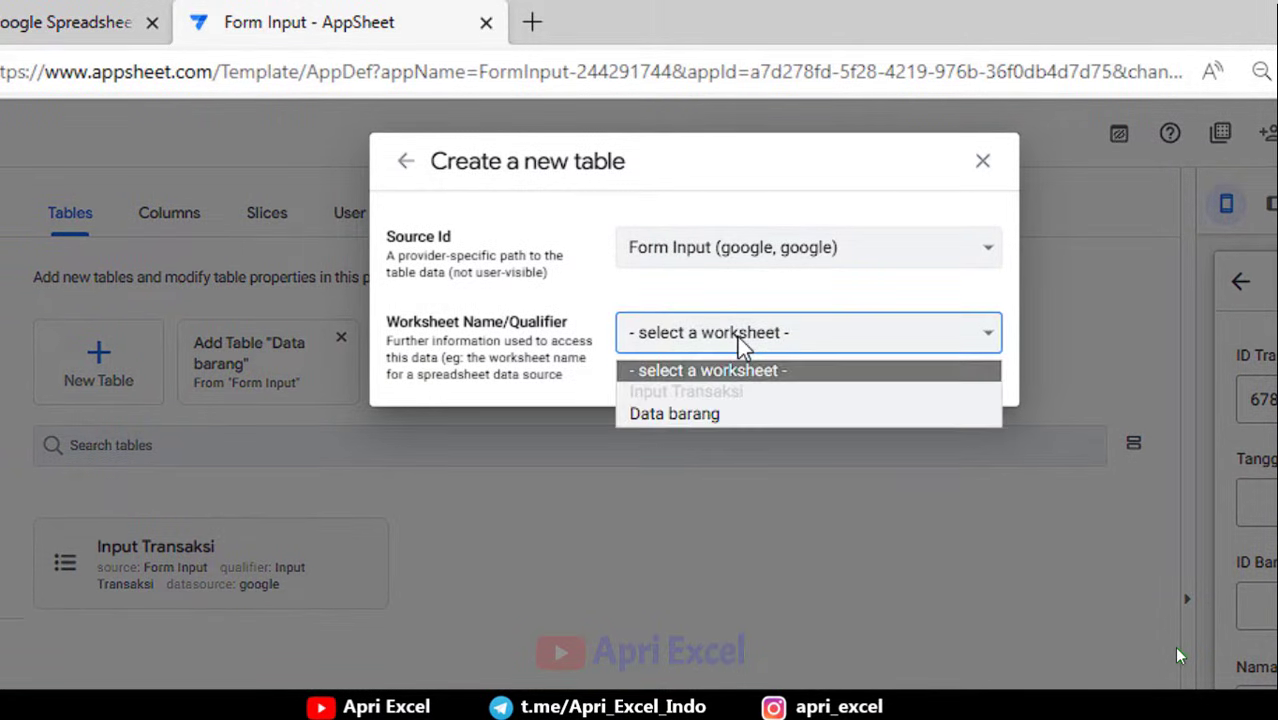
pyautogui.click(699, 413)
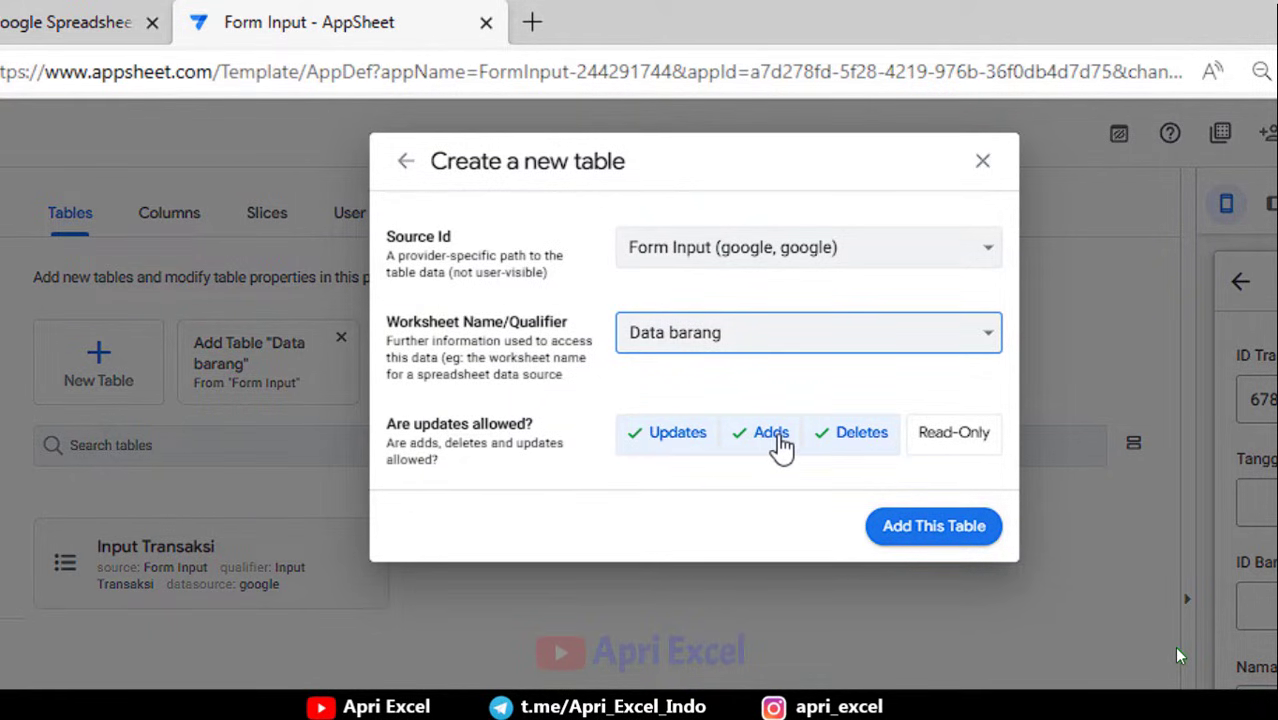
pyautogui.click(958, 438)
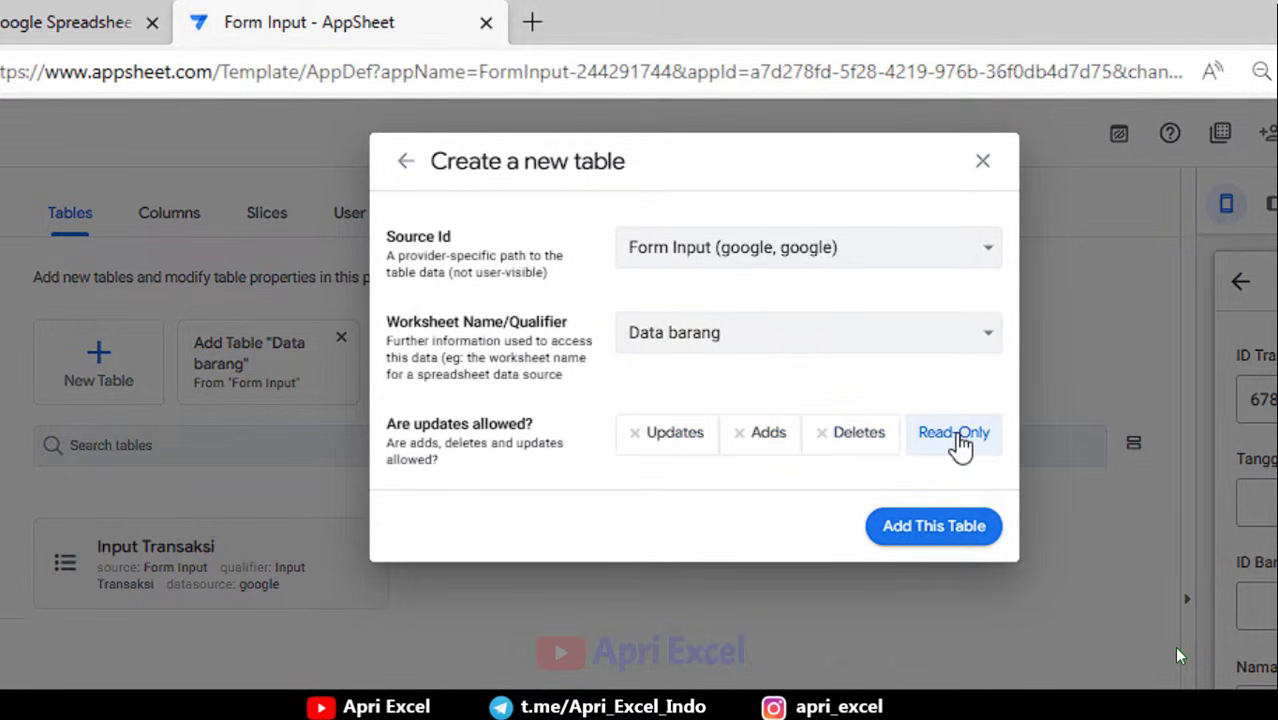
pyautogui.click(870, 440)
pyautogui.click(766, 440)
pyautogui.click(662, 440)
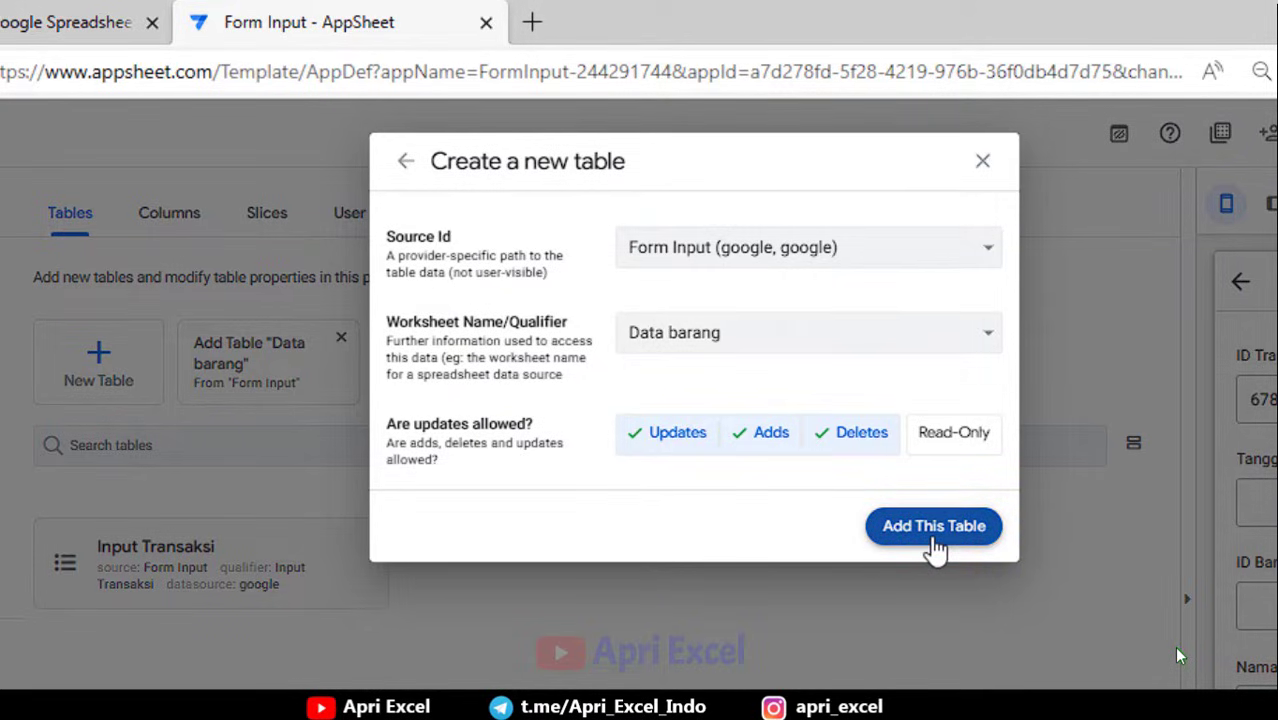
pyautogui.click(933, 527)
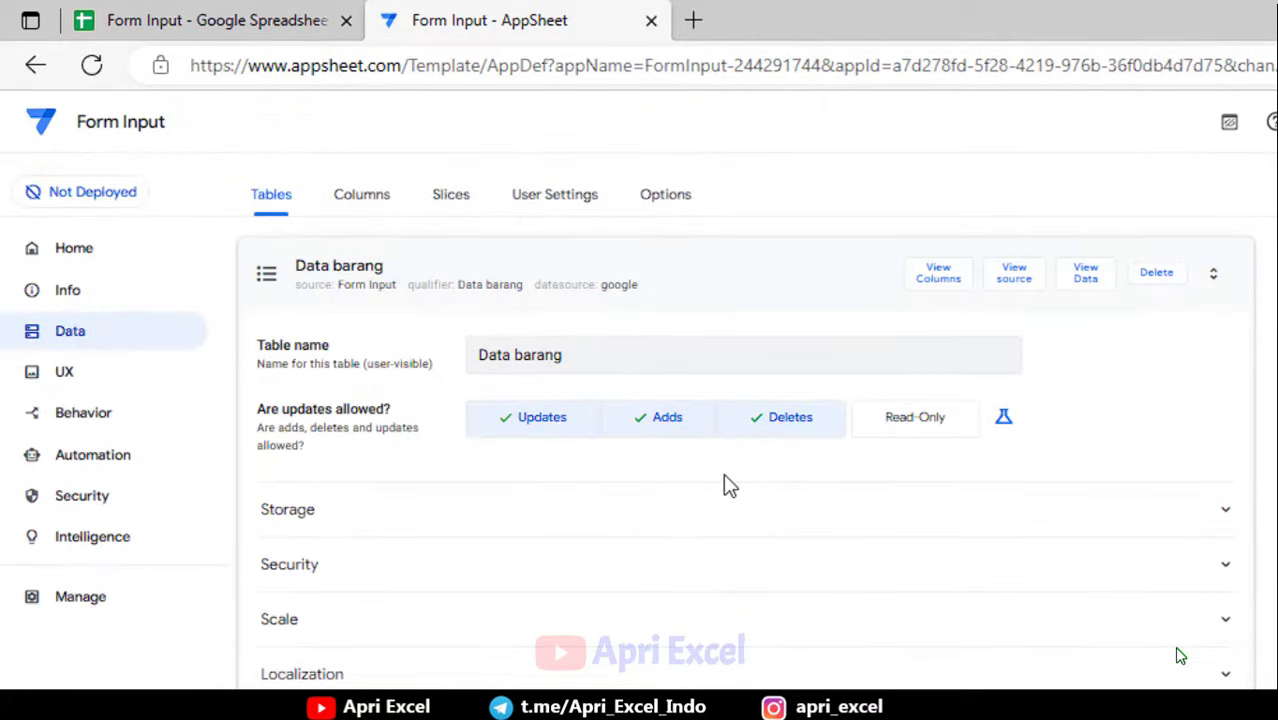
# Open the Input Transaksi column settings and examine the columns' types, key, label and initial value settings.
pyautogui.click(350, 284)
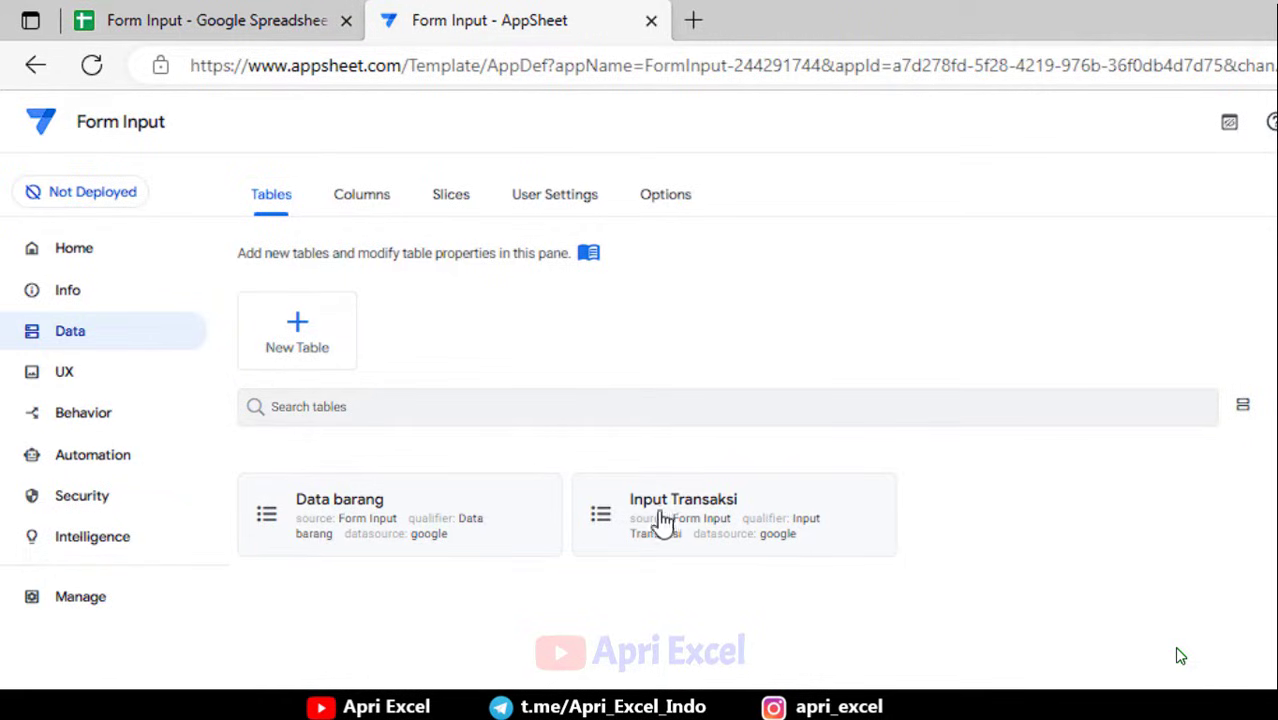
pyautogui.click(358, 201)
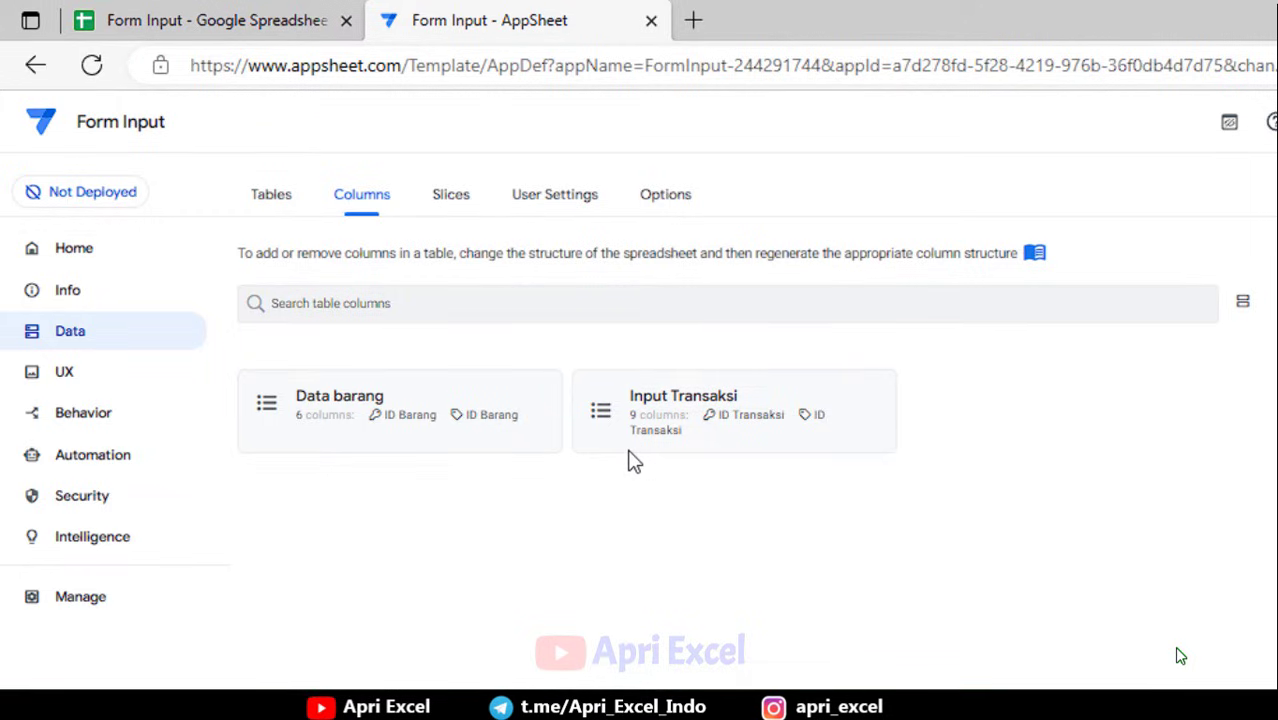
pyautogui.click(676, 420)
pyautogui.scroll(2, 522, 466)
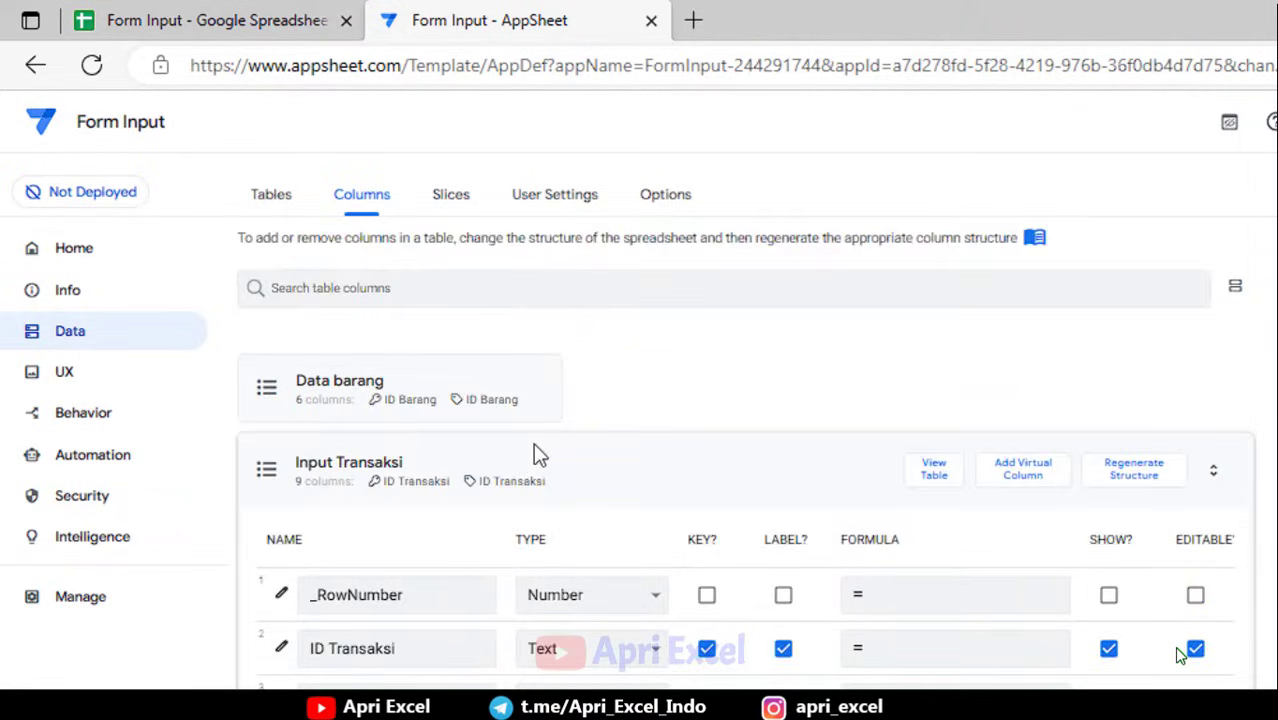
pyautogui.scroll(-1, 538, 455)
pyautogui.click(370, 540)
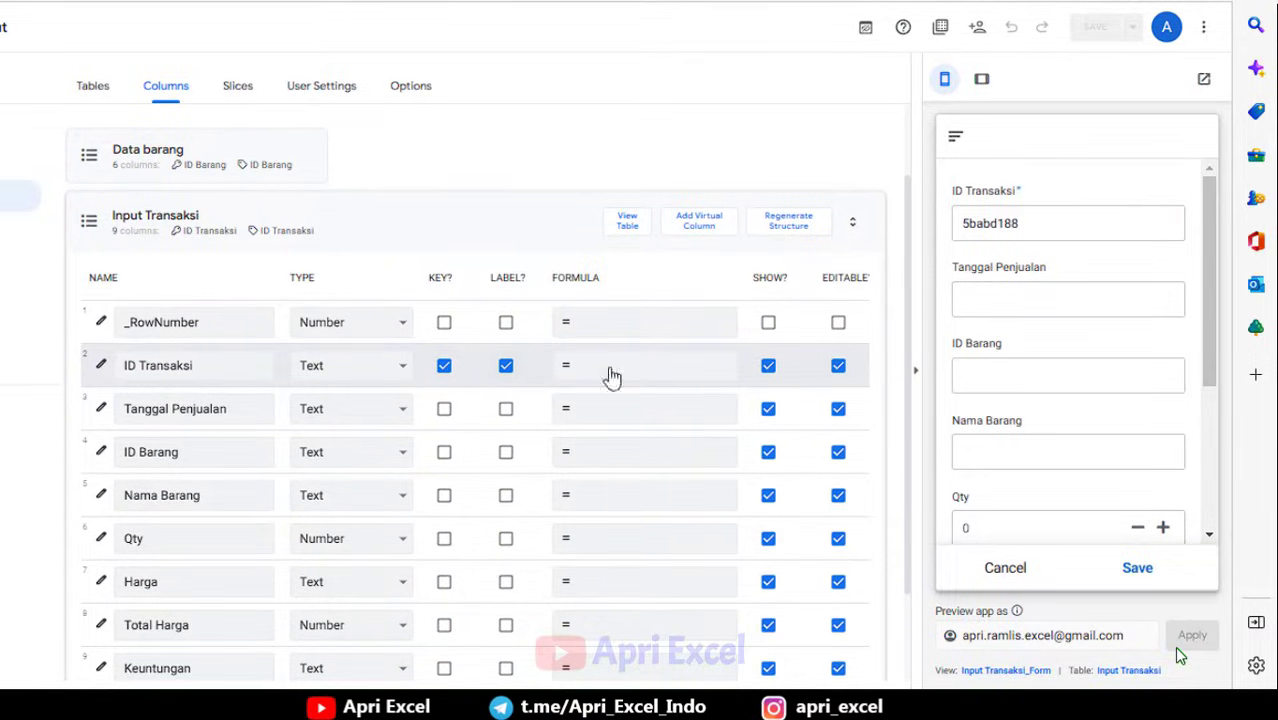
pyautogui.scroll(-2, 585, 445)
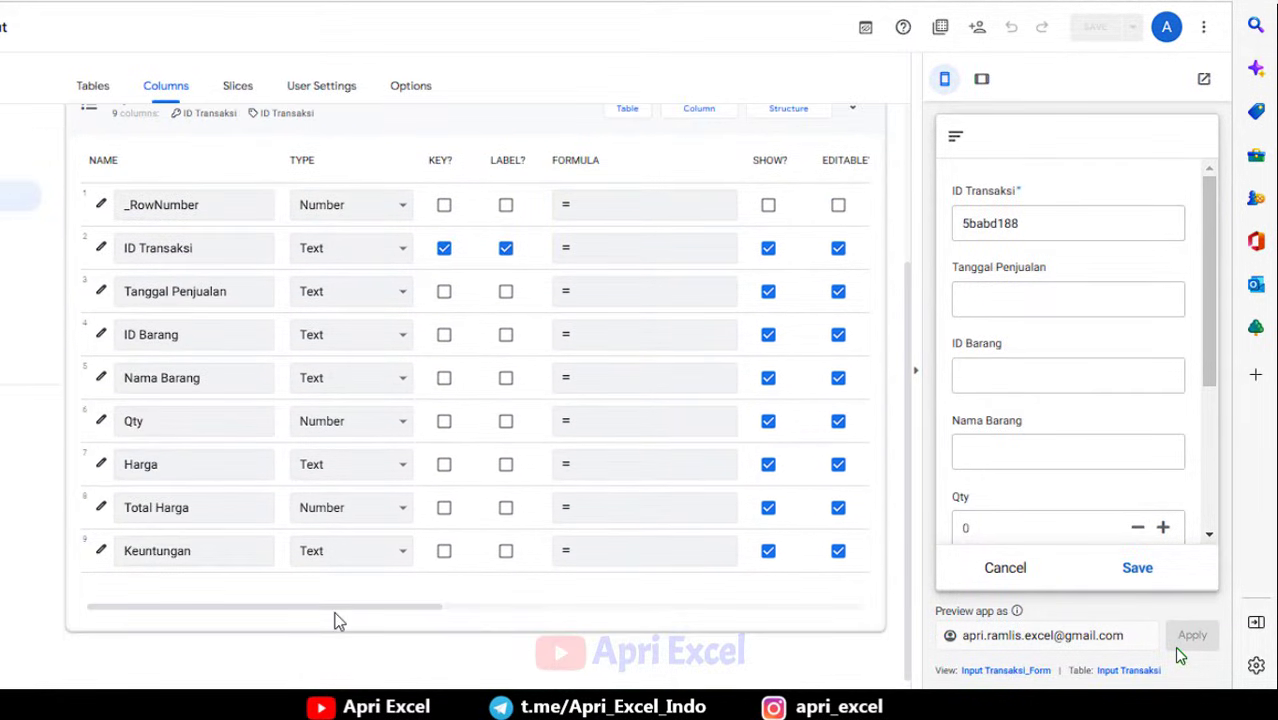
pyautogui.scroll(2, 400, 450)
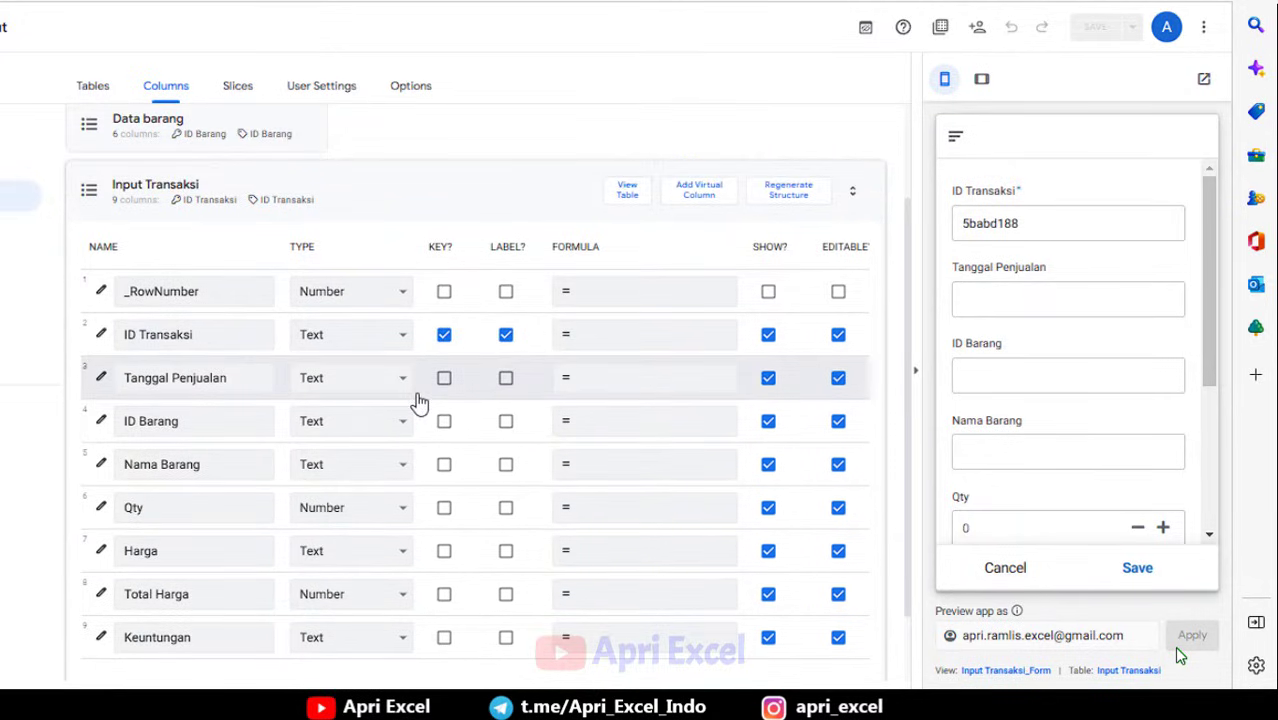
pyautogui.hscroll(3, 420, 395)
pyautogui.hscroll(3, 632, 347)
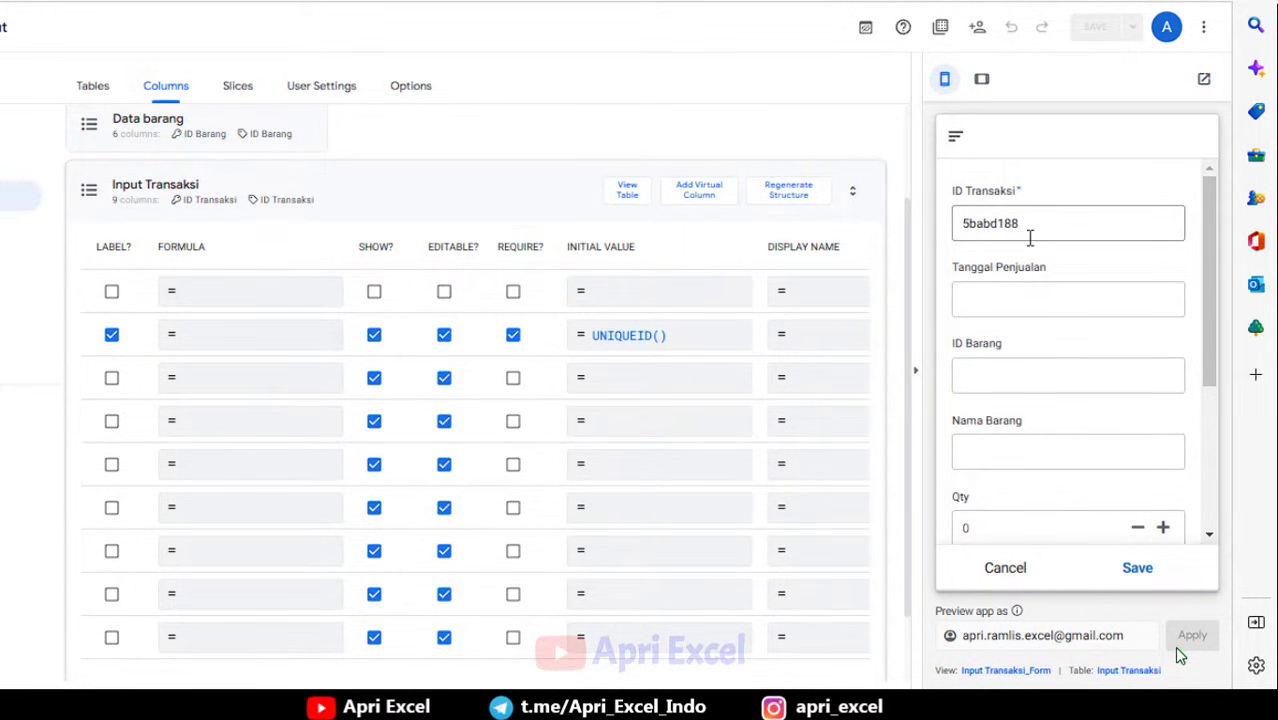
pyautogui.hscroll(-6, 530, 338)
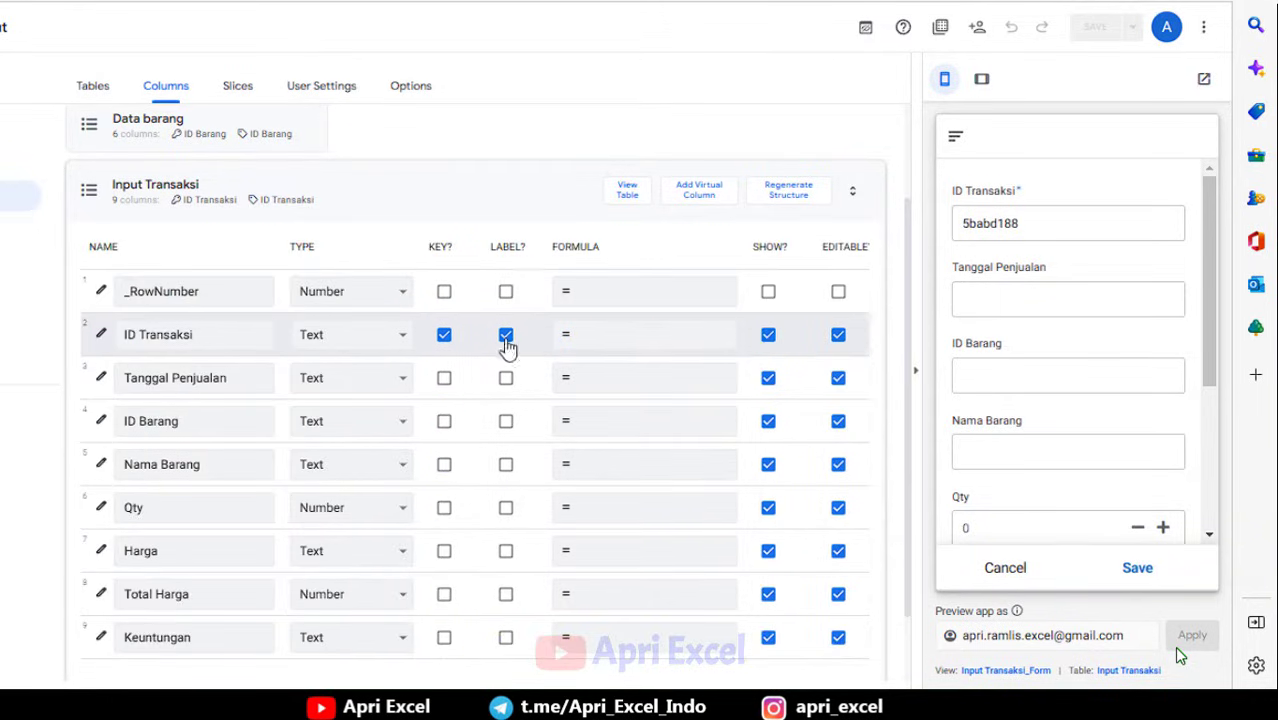
# Change the type of the Tanggal Penjualan column in Input Transaksi to Date.
pyautogui.click(322, 386)
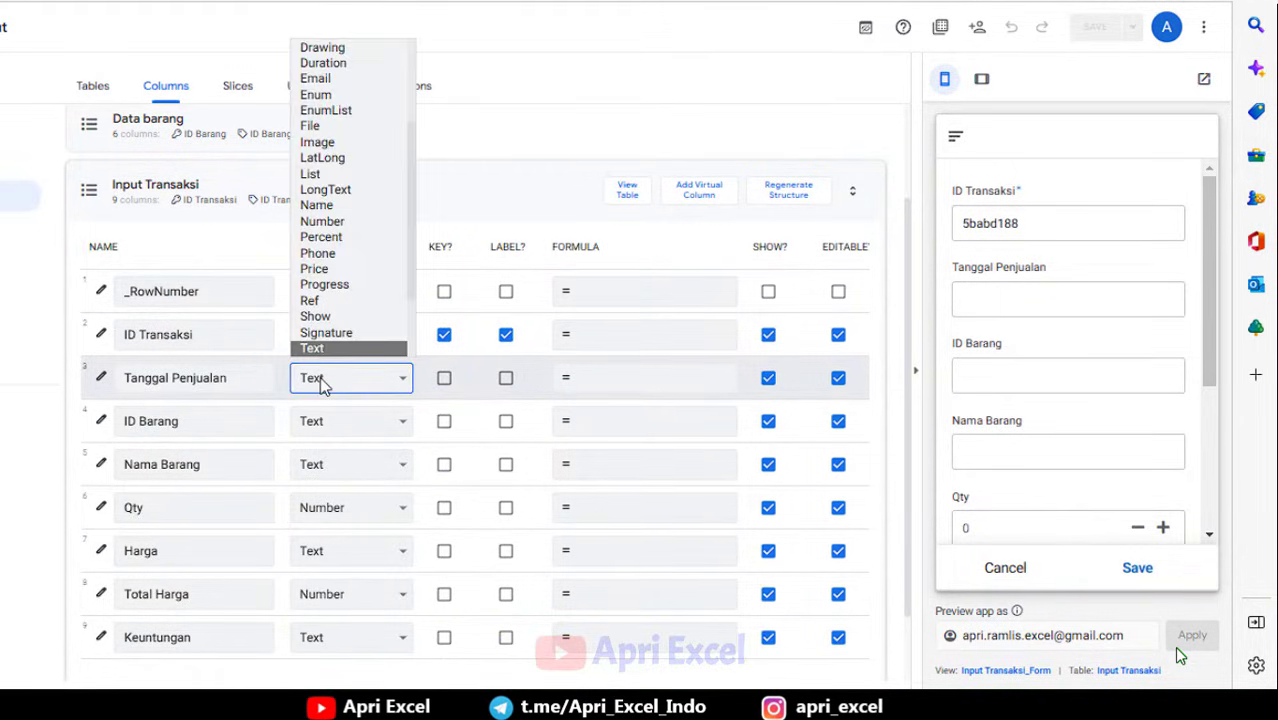
pyautogui.scroll(2, 340, 200)
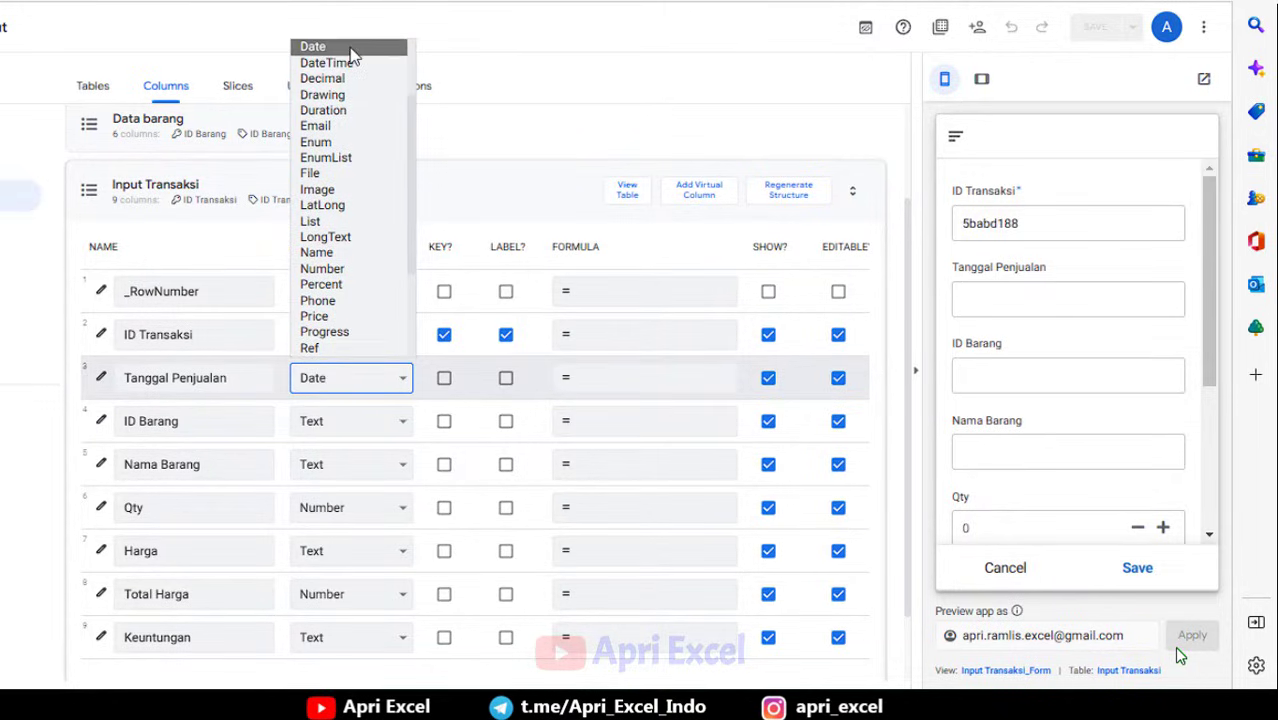
pyautogui.click(357, 48)
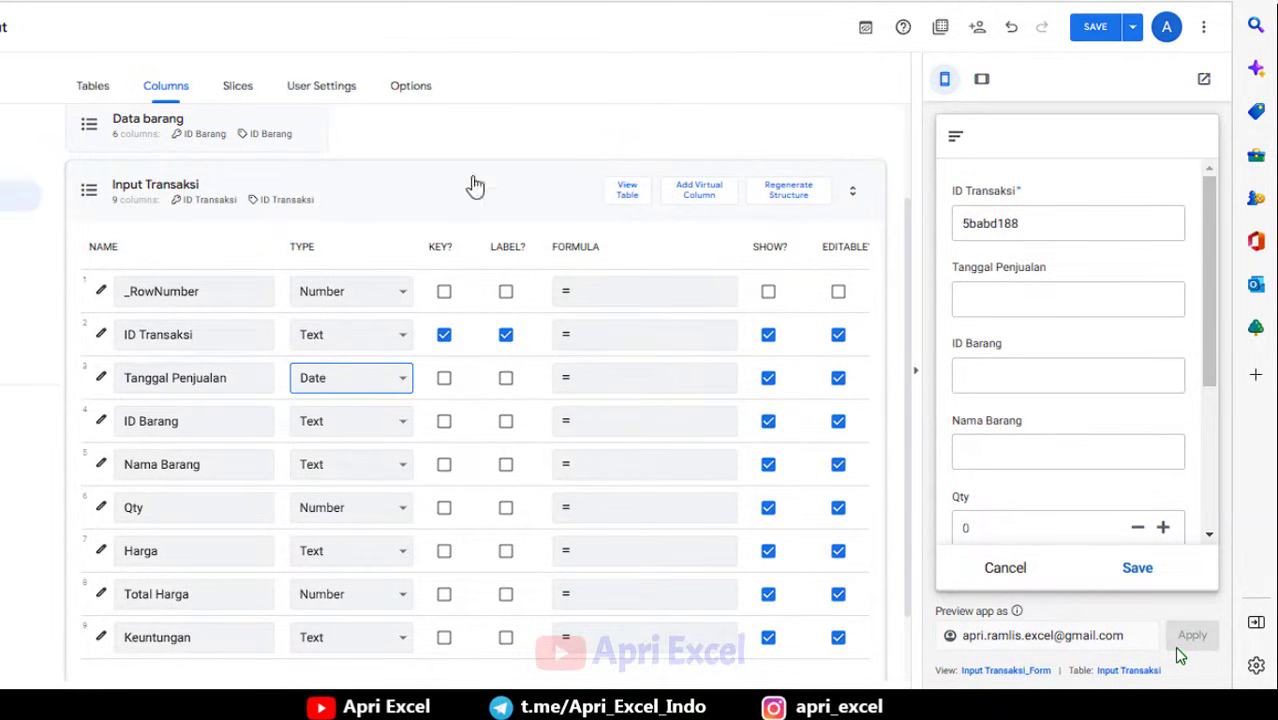
# Try the Tanggal Penjualan date picker in the app preview with 23/12/2022 and 08/12/2022.
pyautogui.click(1165, 303)
pyautogui.click(1077, 449)
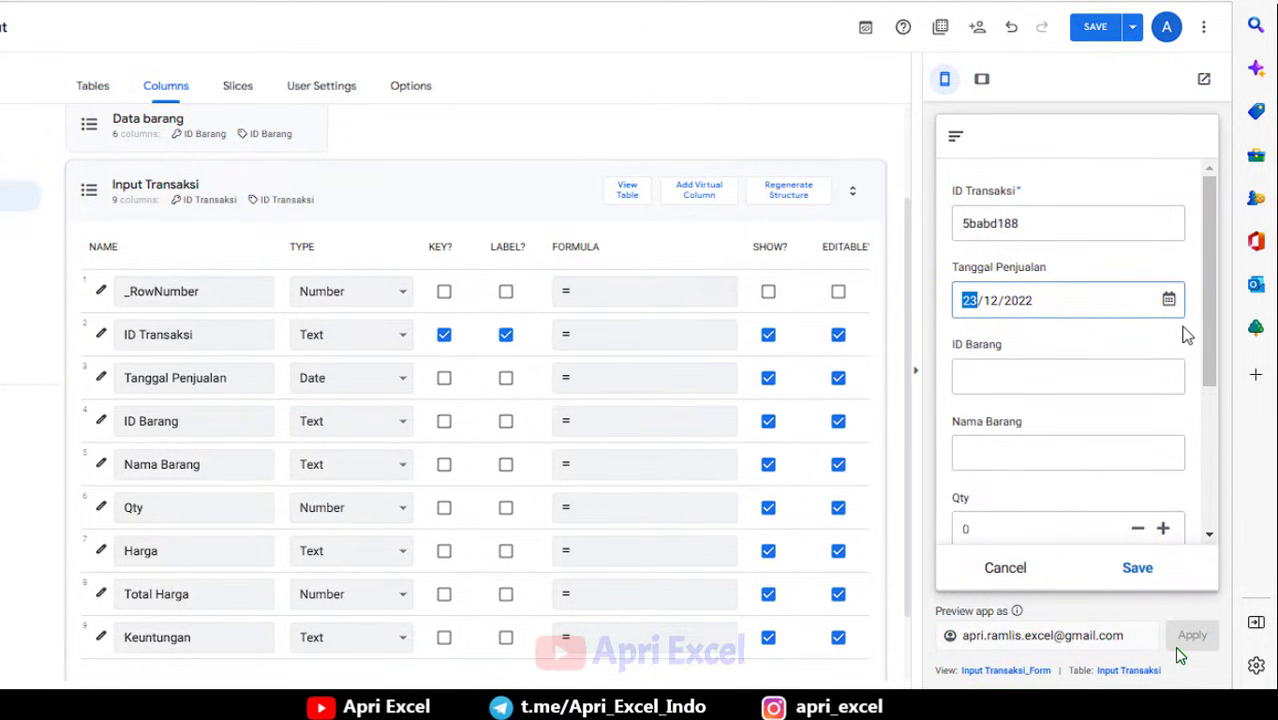
pyautogui.click(1169, 302)
pyautogui.click(1057, 413)
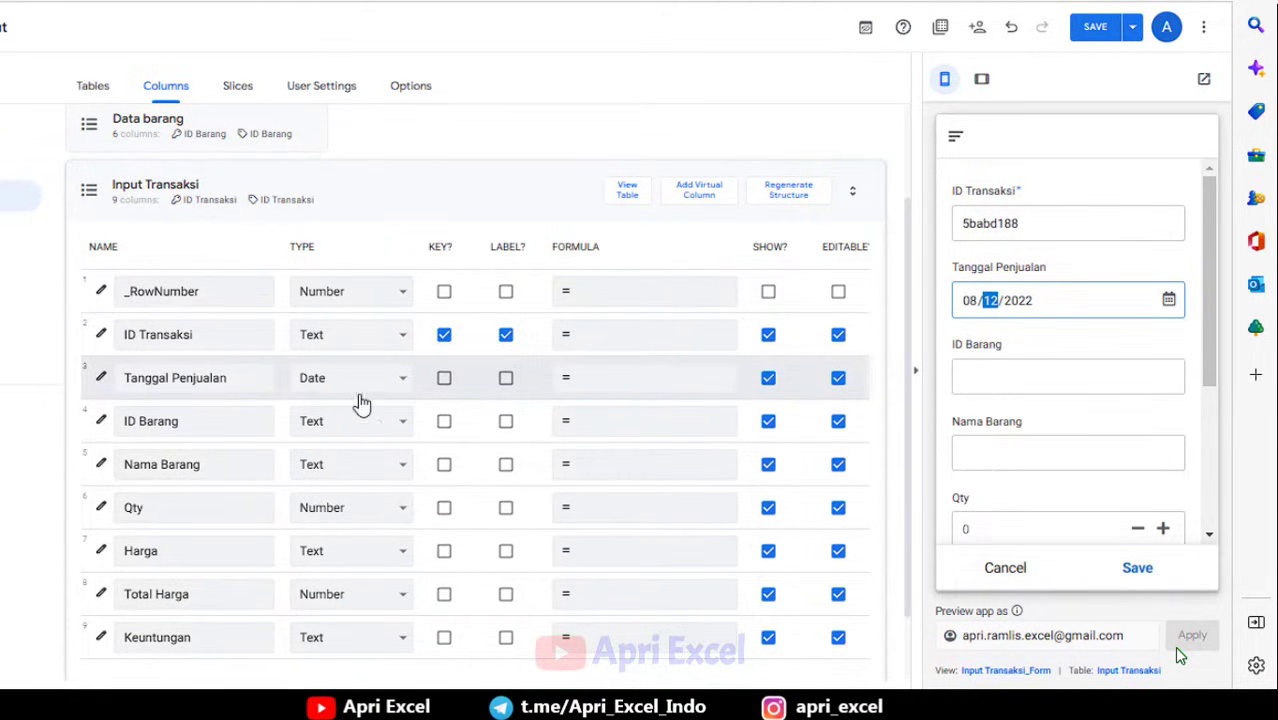
# Set the Tanggal Penjualan column's formula to today() and save the app changes.
pyautogui.scroll(-1, 528, 308)
pyautogui.scroll(2, 308, 443)
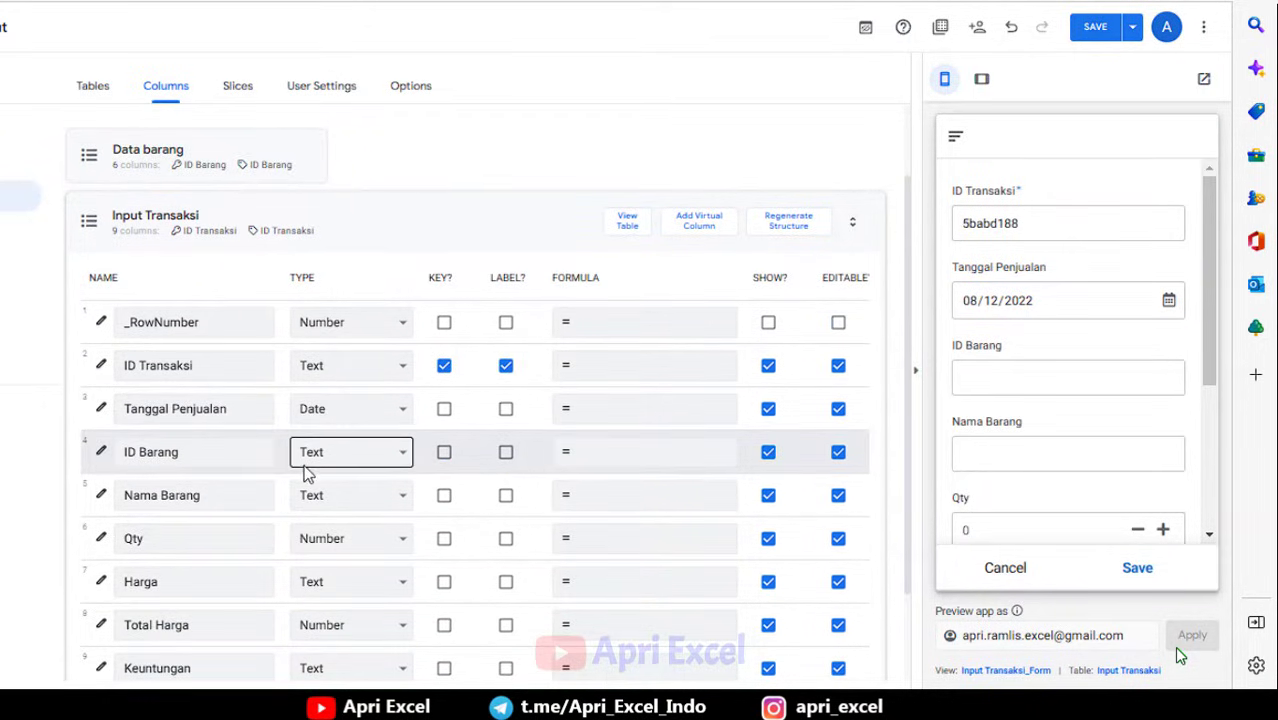
pyautogui.click(622, 417)
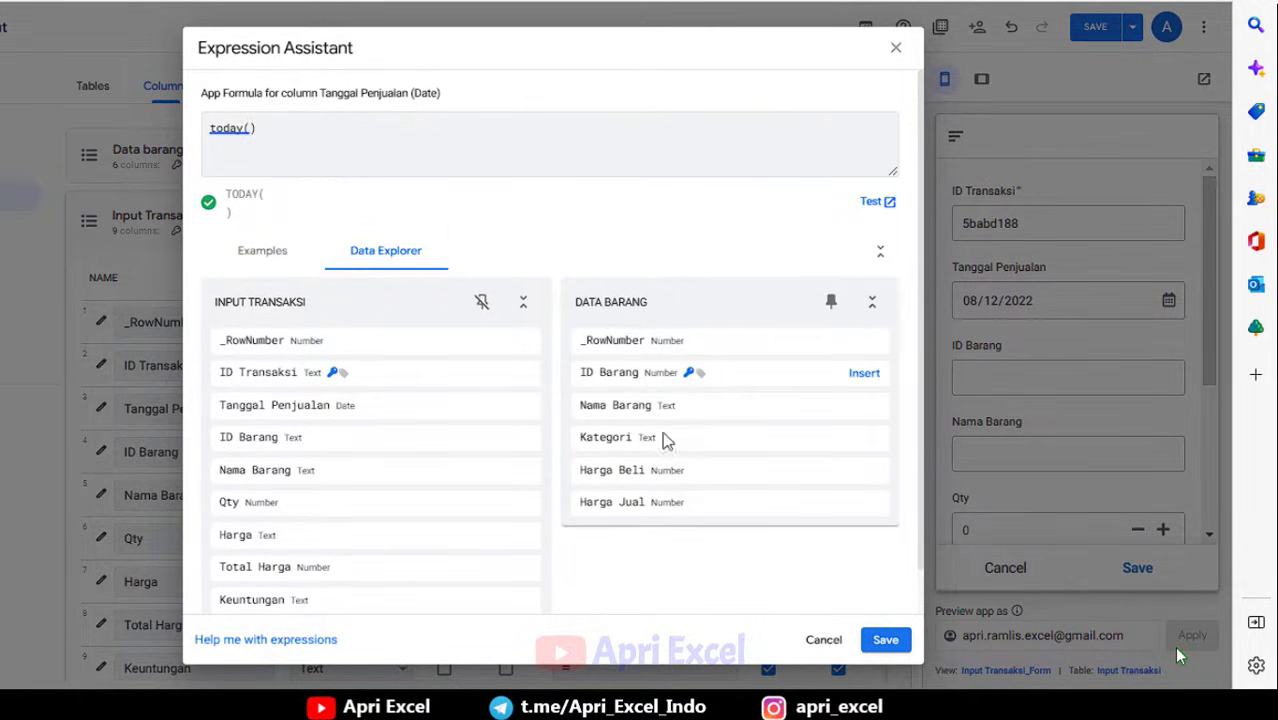
pyautogui.click(886, 640)
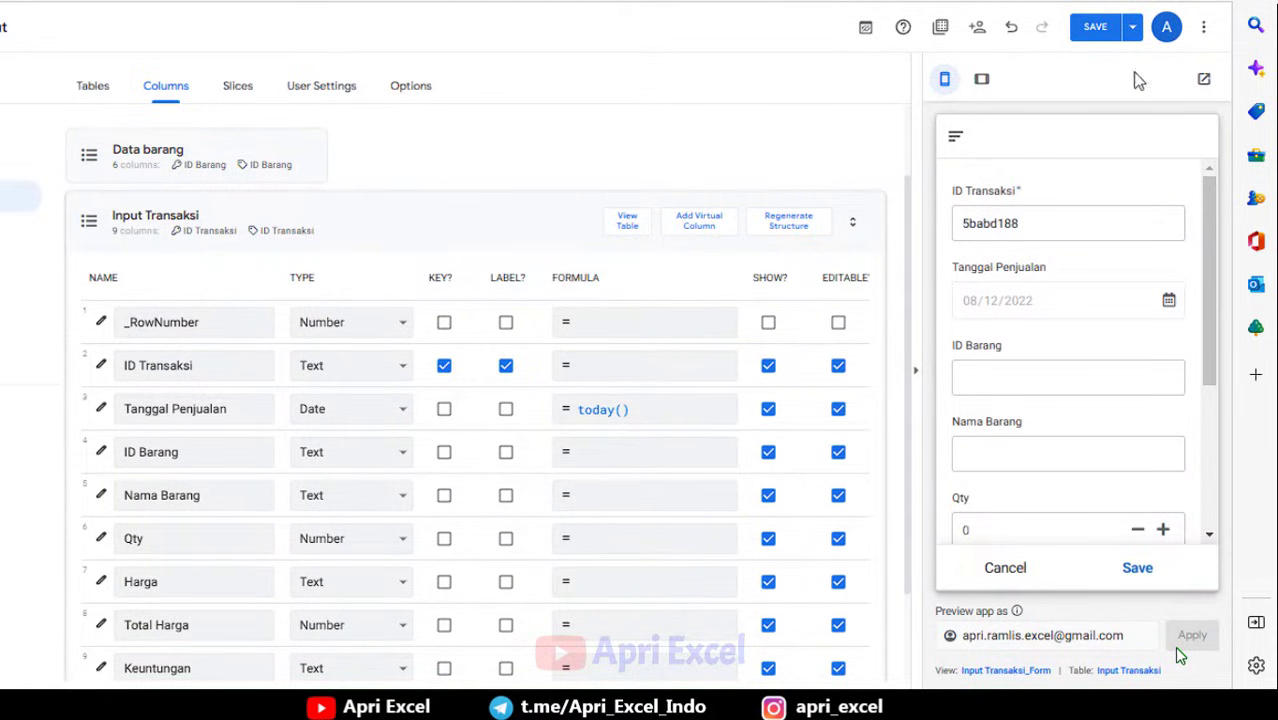
pyautogui.click(1098, 30)
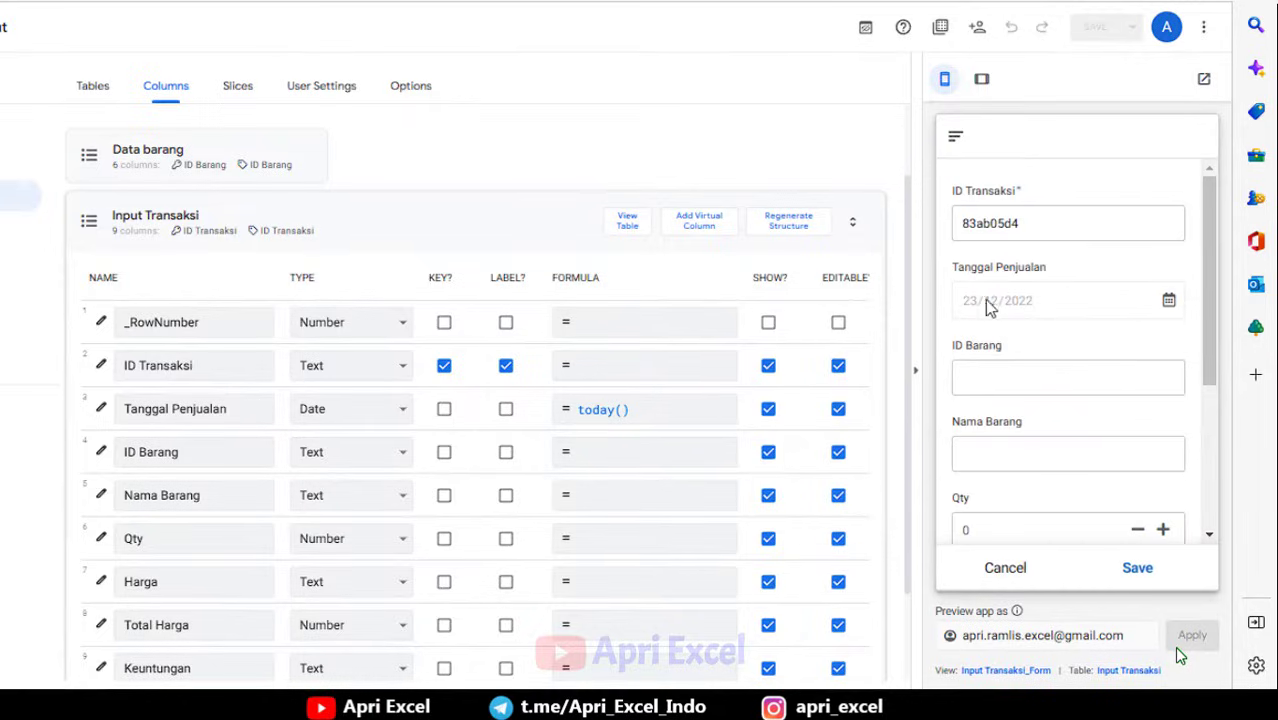
# Expand the Data barang column settings and compare its ID Barang key column with ID Barang in Input Transaksi.
pyautogui.click(209, 455)
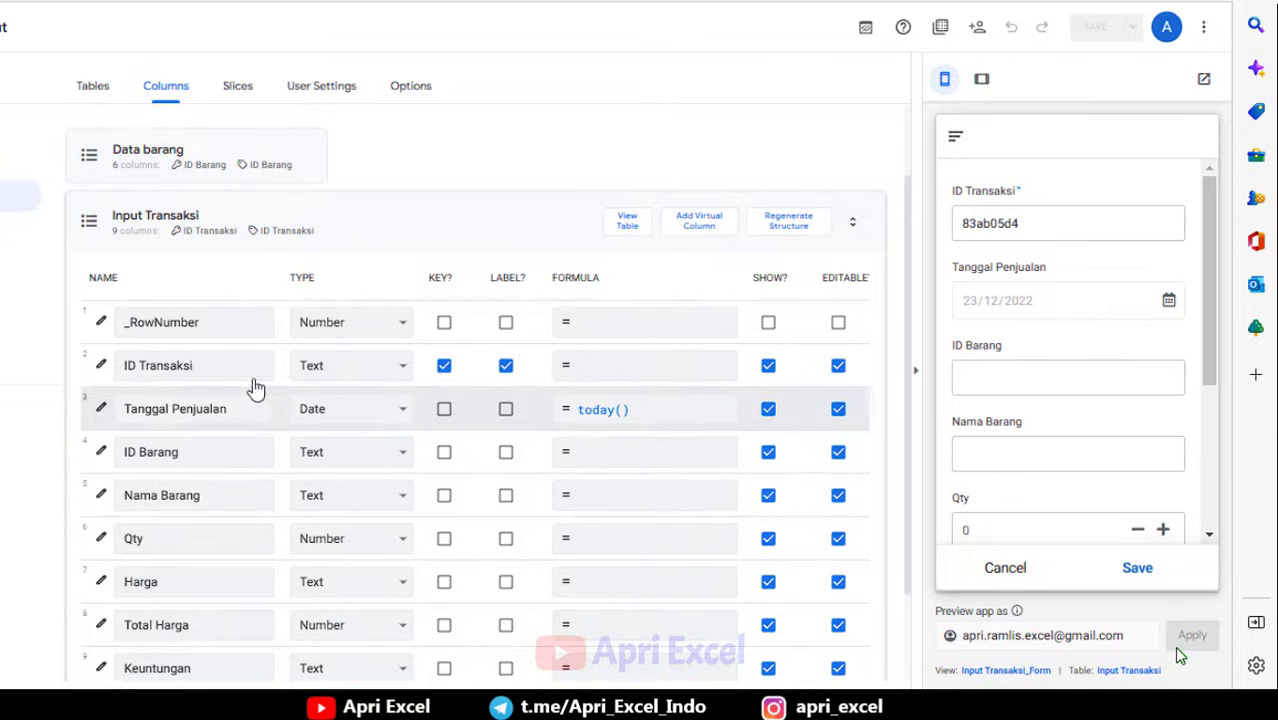
pyautogui.click(140, 160)
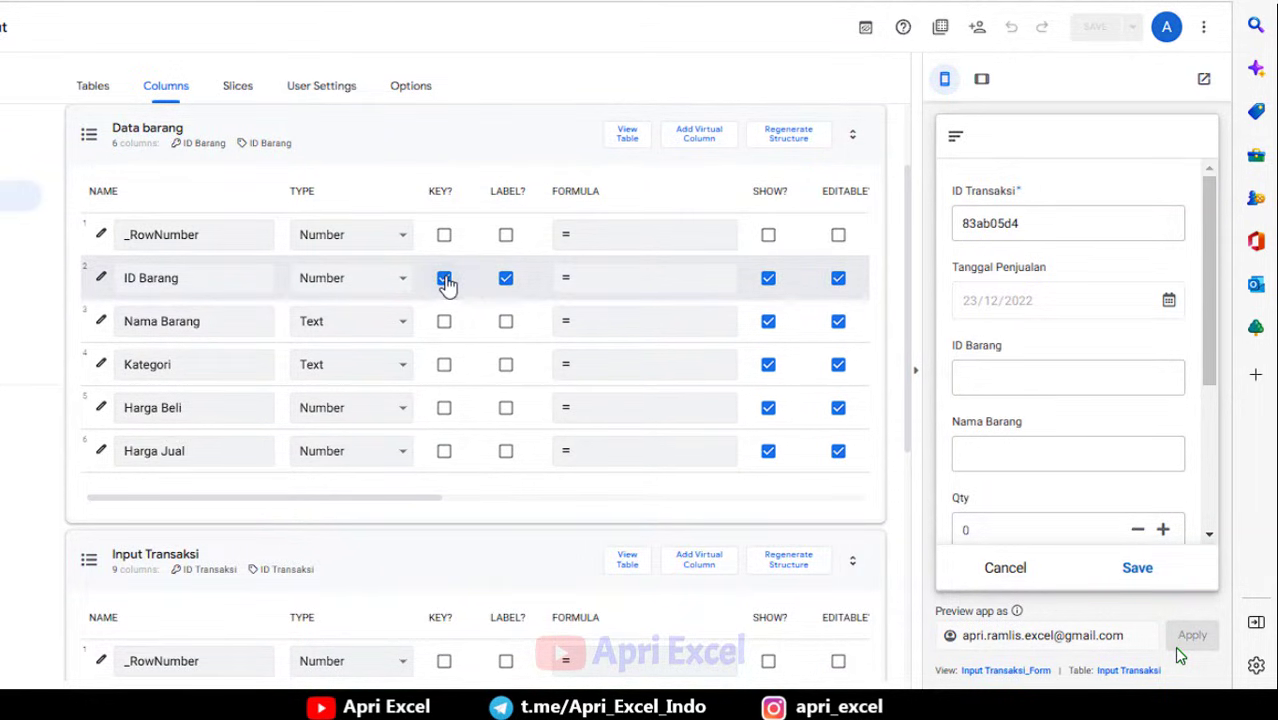
pyautogui.click(201, 282)
pyautogui.scroll(-3, 583, 480)
pyautogui.scroll(-1, 587, 485)
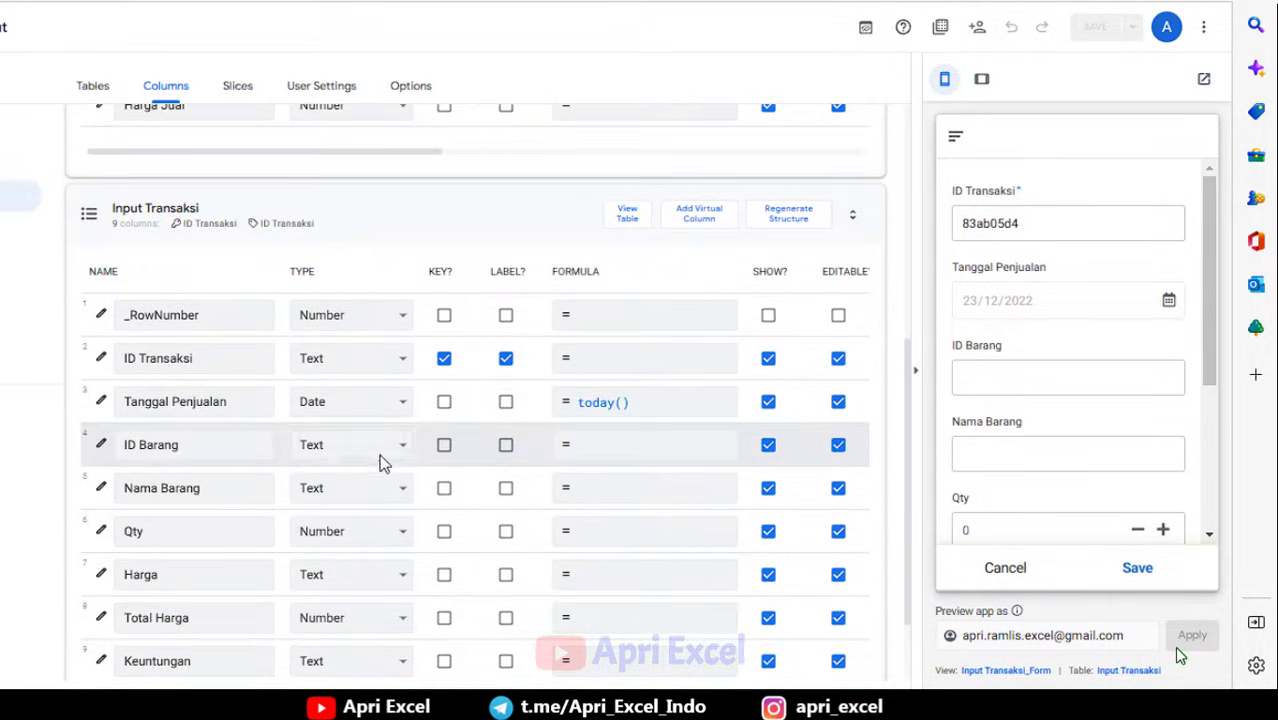
# Change the ID Barang column in Input Transaksi to type Ref with Data barang as its source table.
pyautogui.click(181, 452)
pyautogui.click(101, 445)
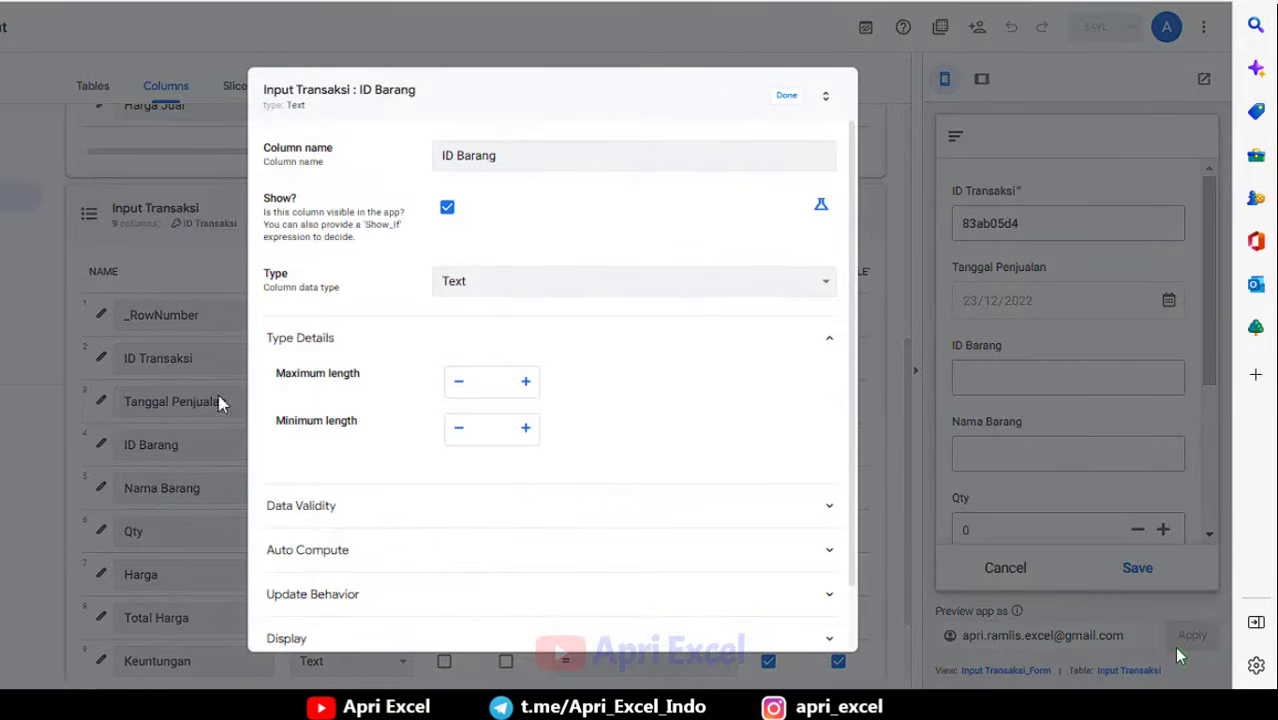
pyautogui.click(508, 284)
pyautogui.press('r')
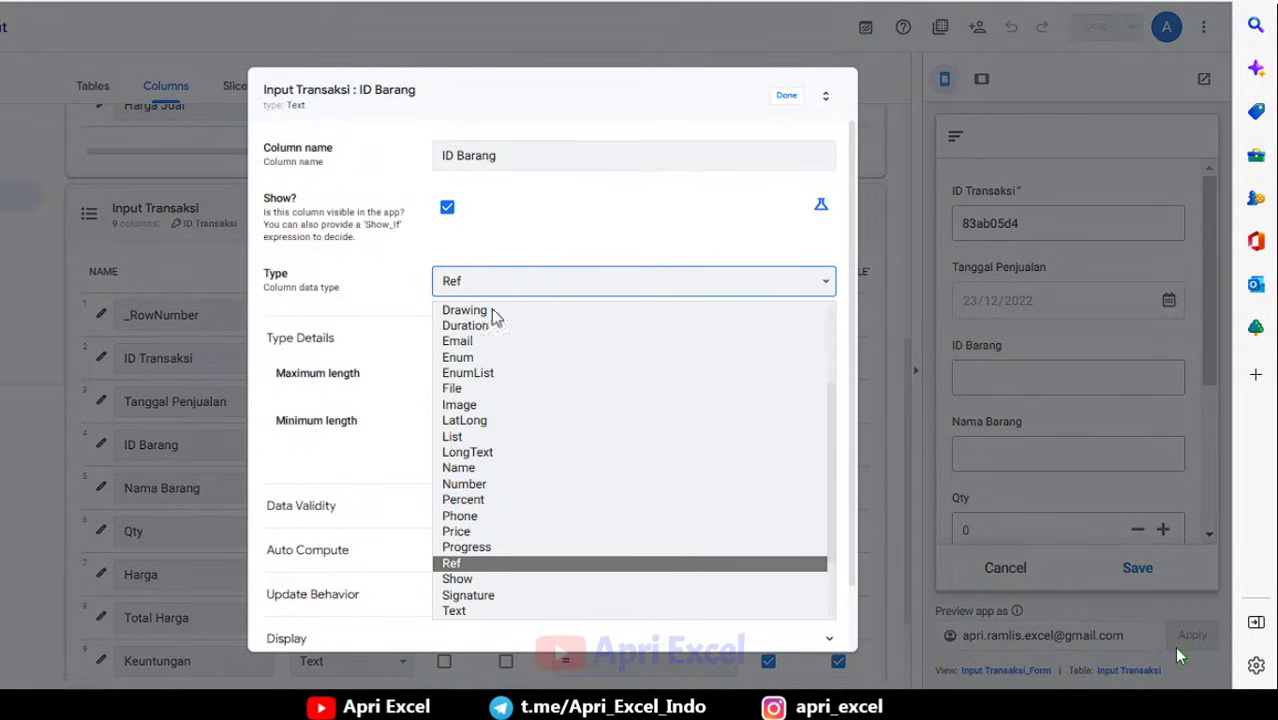
pyautogui.click(476, 565)
pyautogui.click(482, 396)
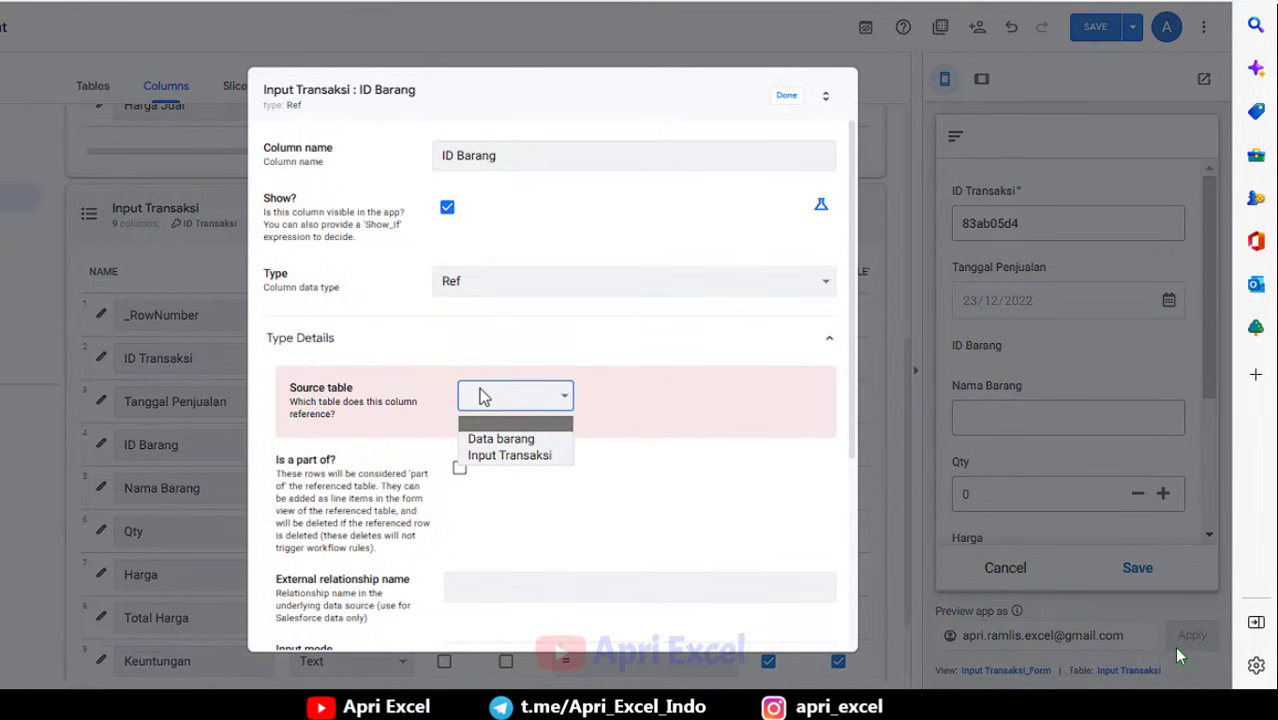
pyautogui.click(508, 440)
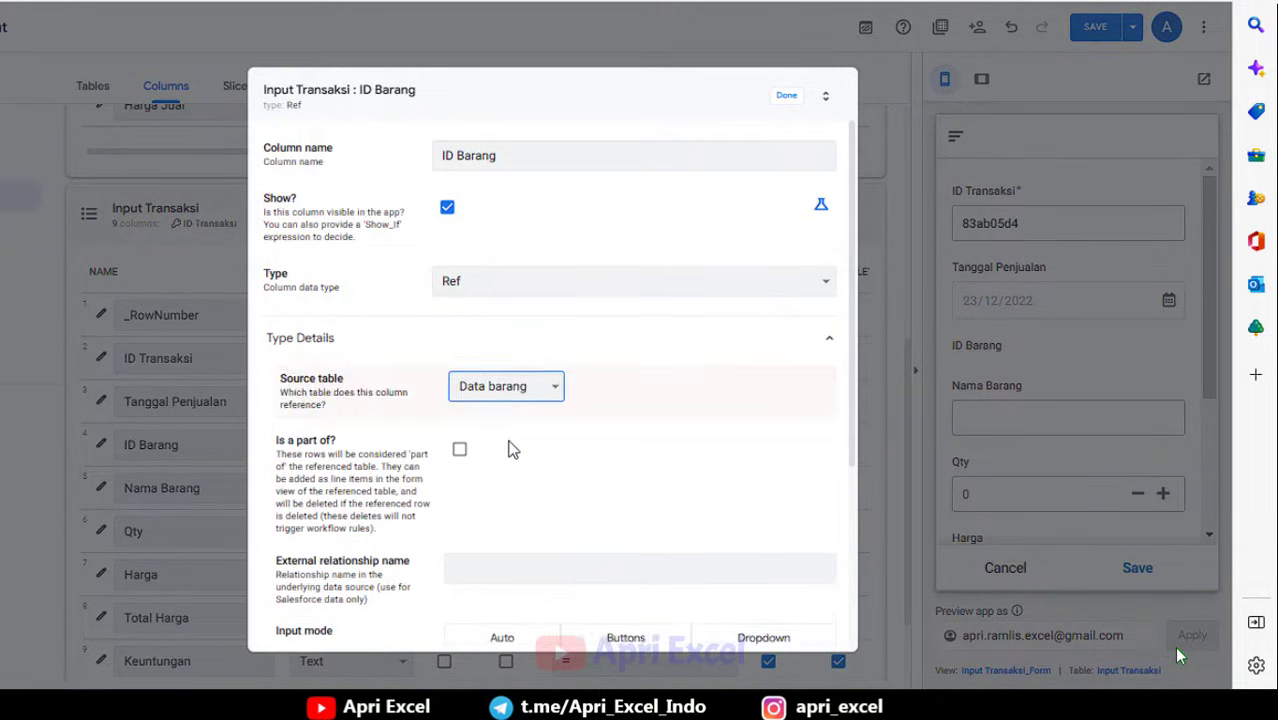
# Enable "Is a part of?" for the ID Barang reference and set its input mode to Dropdown.
pyautogui.scroll(-1, 497, 362)
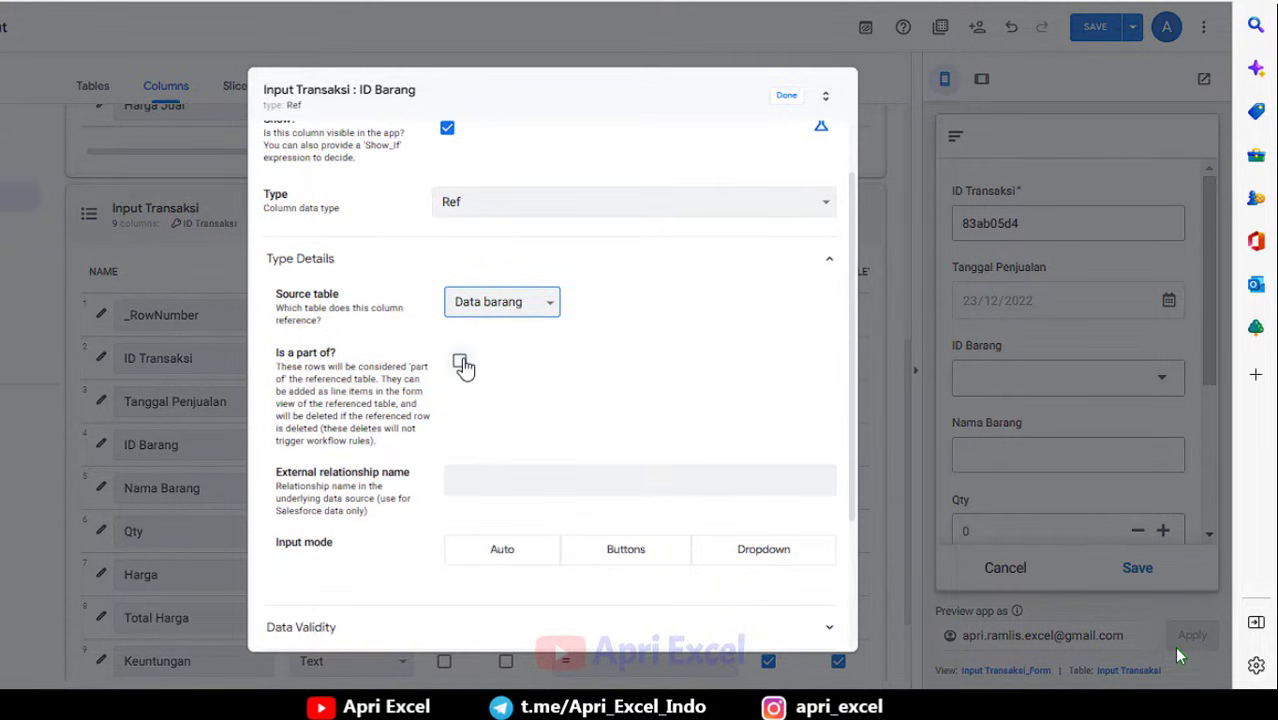
pyautogui.click(460, 363)
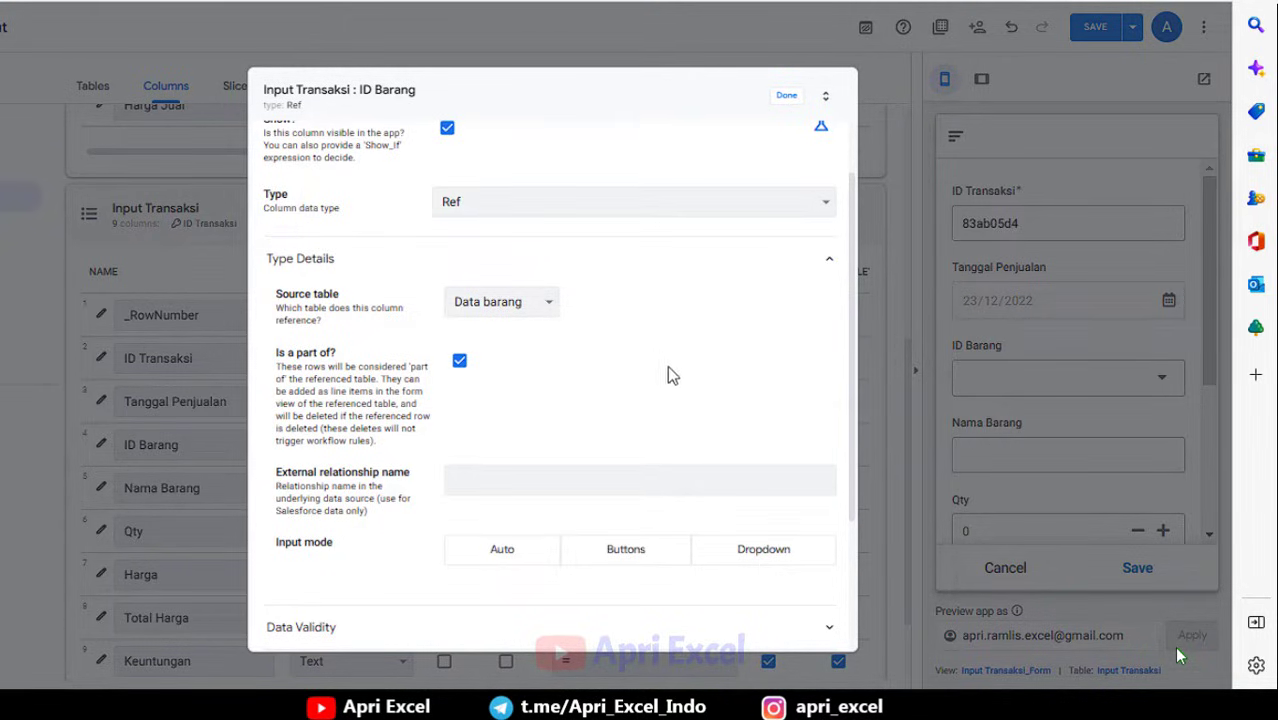
pyautogui.click(767, 556)
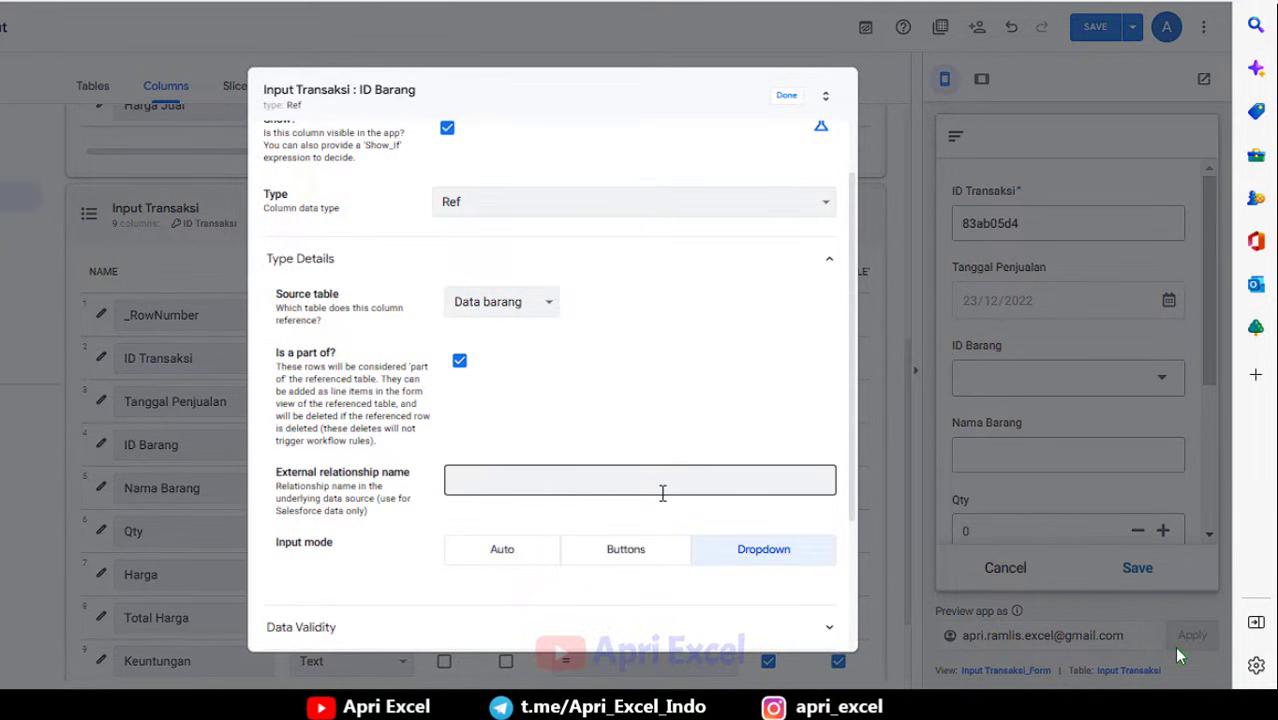
pyautogui.click(788, 100)
# Browse the ID Barang options in the app preview and compare them with the Data barang sheet in the Form Input spreadsheet.
pyautogui.click(1098, 382)
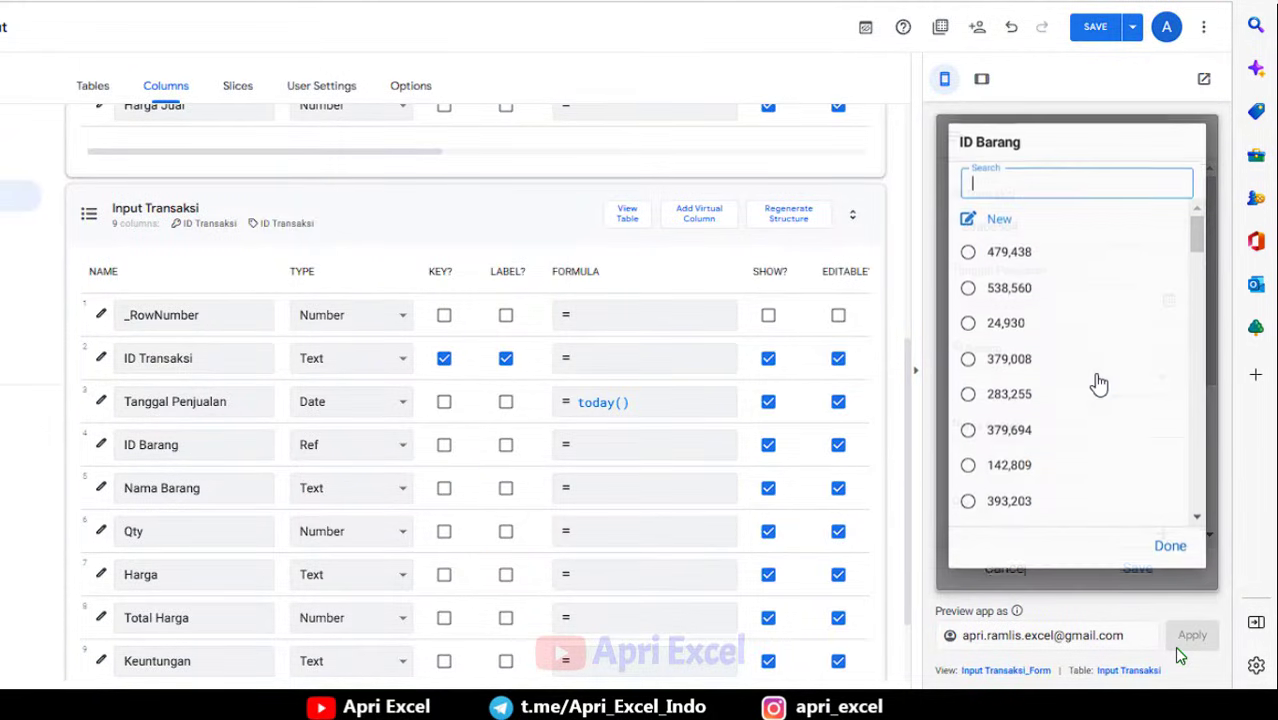
pyautogui.scroll(-2, 1022, 285)
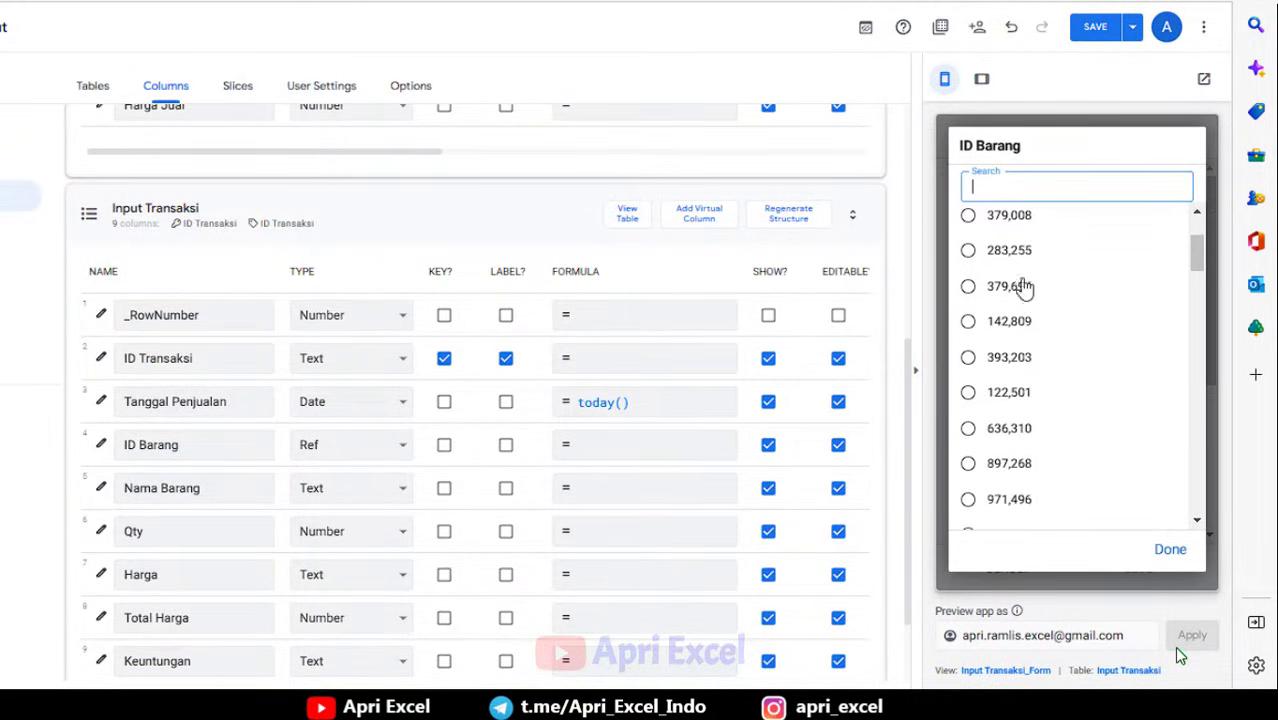
pyautogui.scroll(-2, 1022, 286)
pyautogui.scroll(5, 1022, 286)
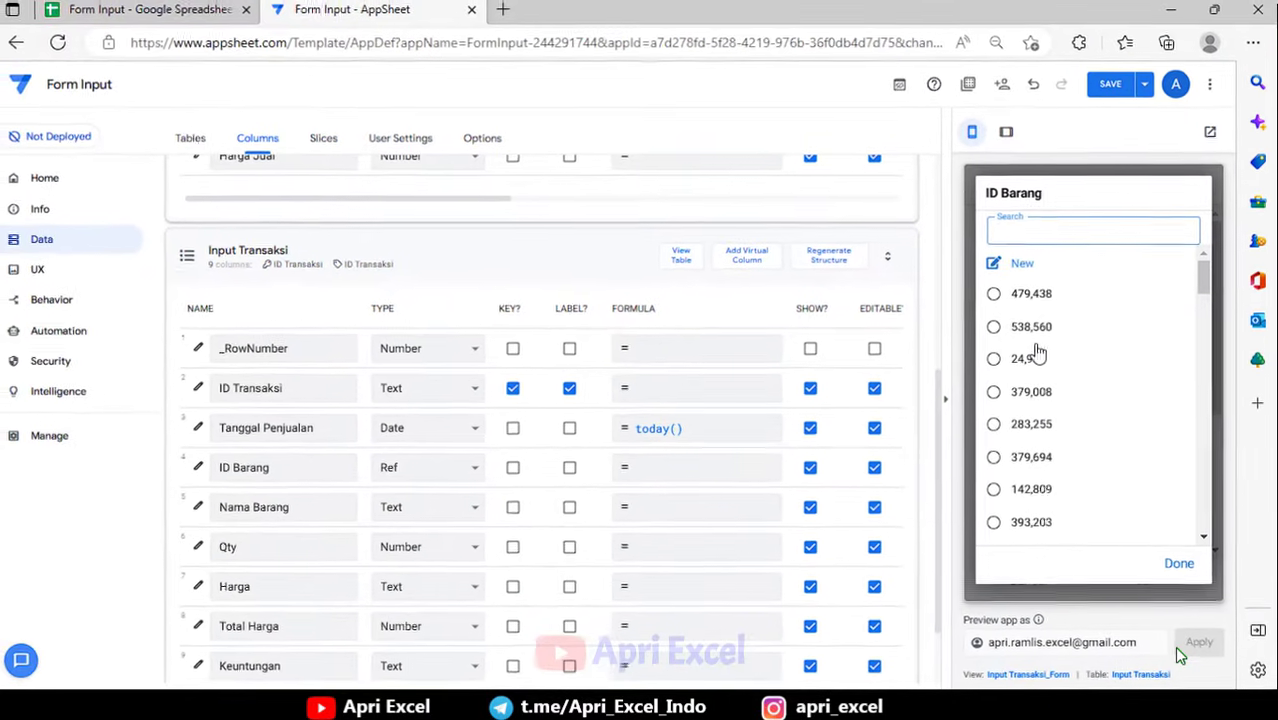
pyautogui.scroll(-2, 1037, 352)
pyautogui.scroll(2, 1037, 352)
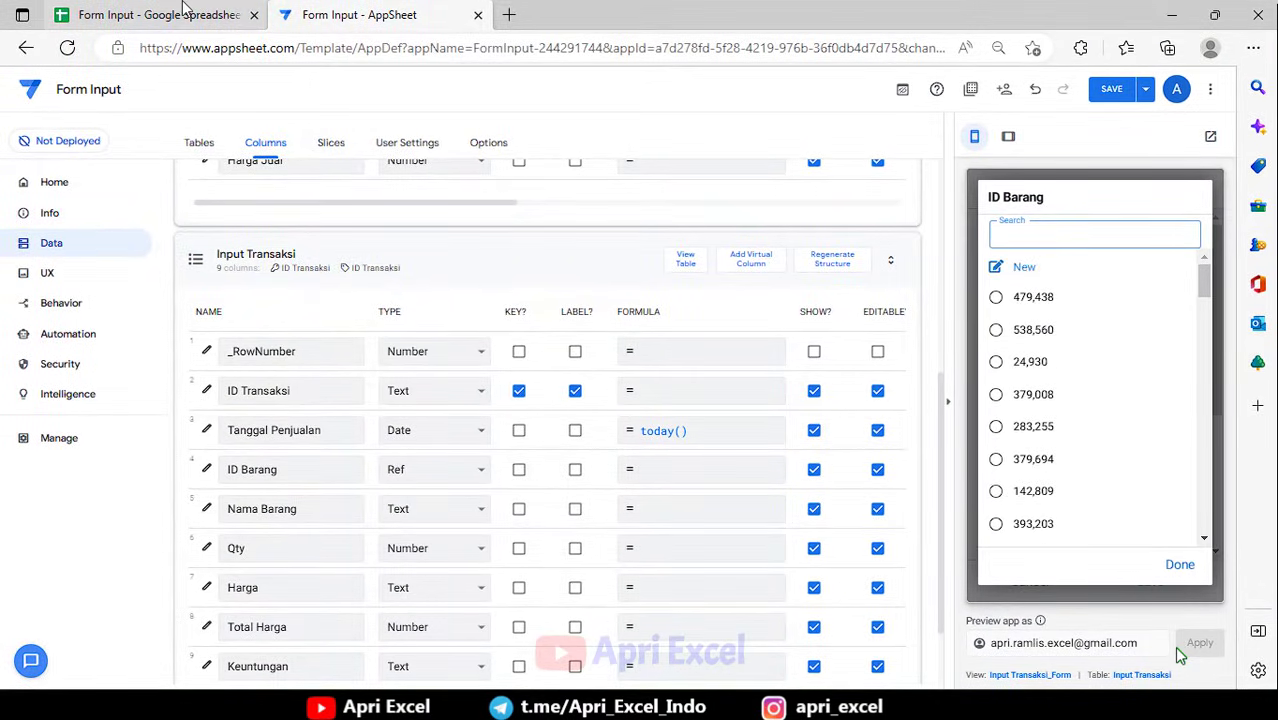
pyautogui.click(184, 12)
pyautogui.click(308, 671)
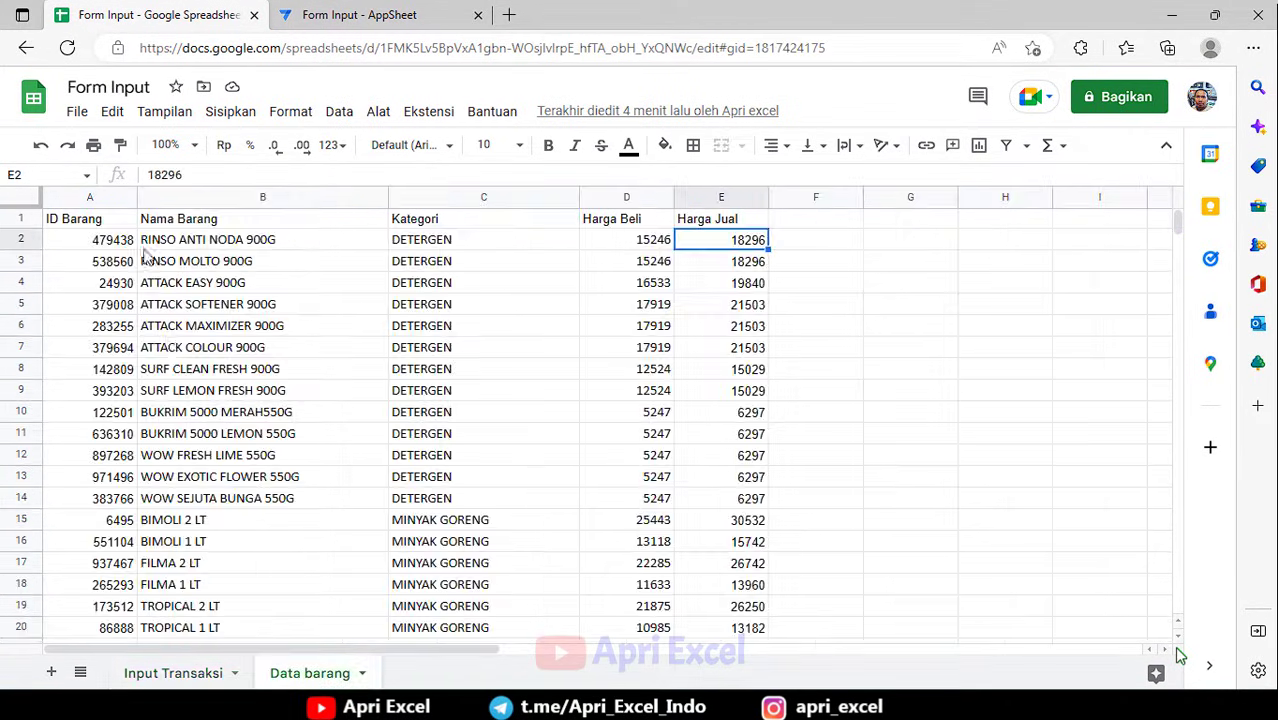
pyautogui.click(360, 14)
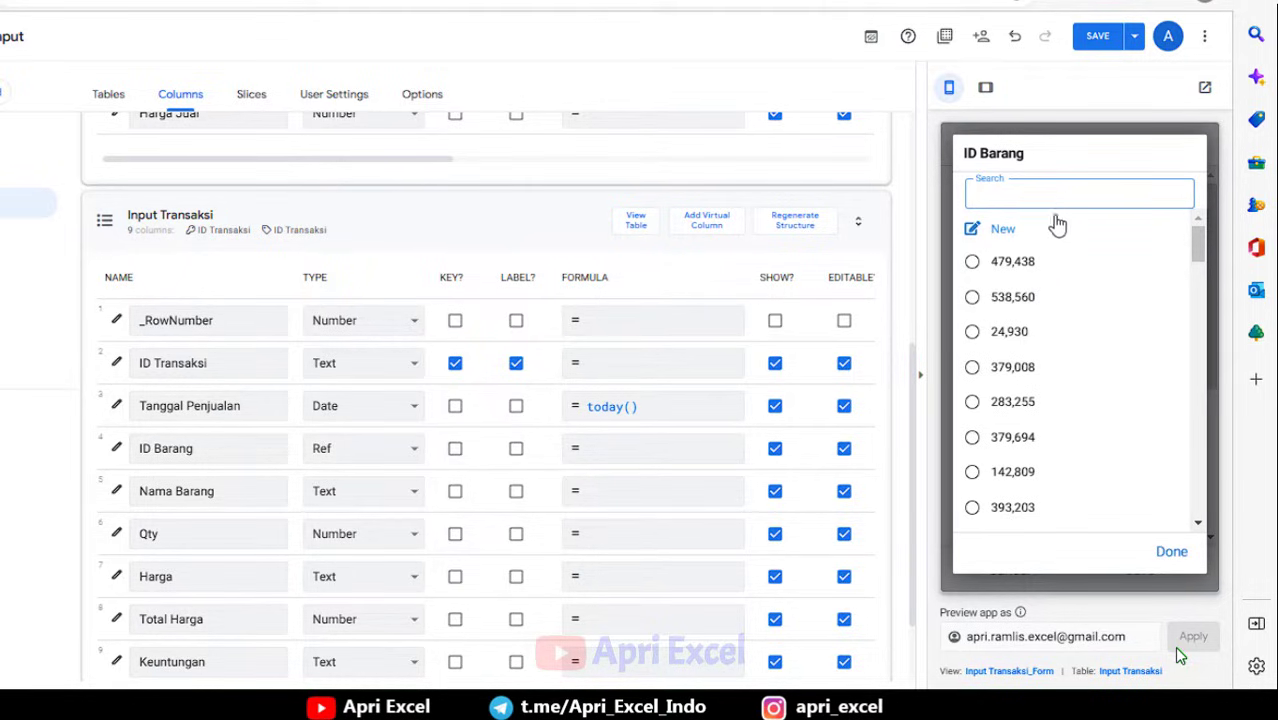
pyautogui.click(1171, 553)
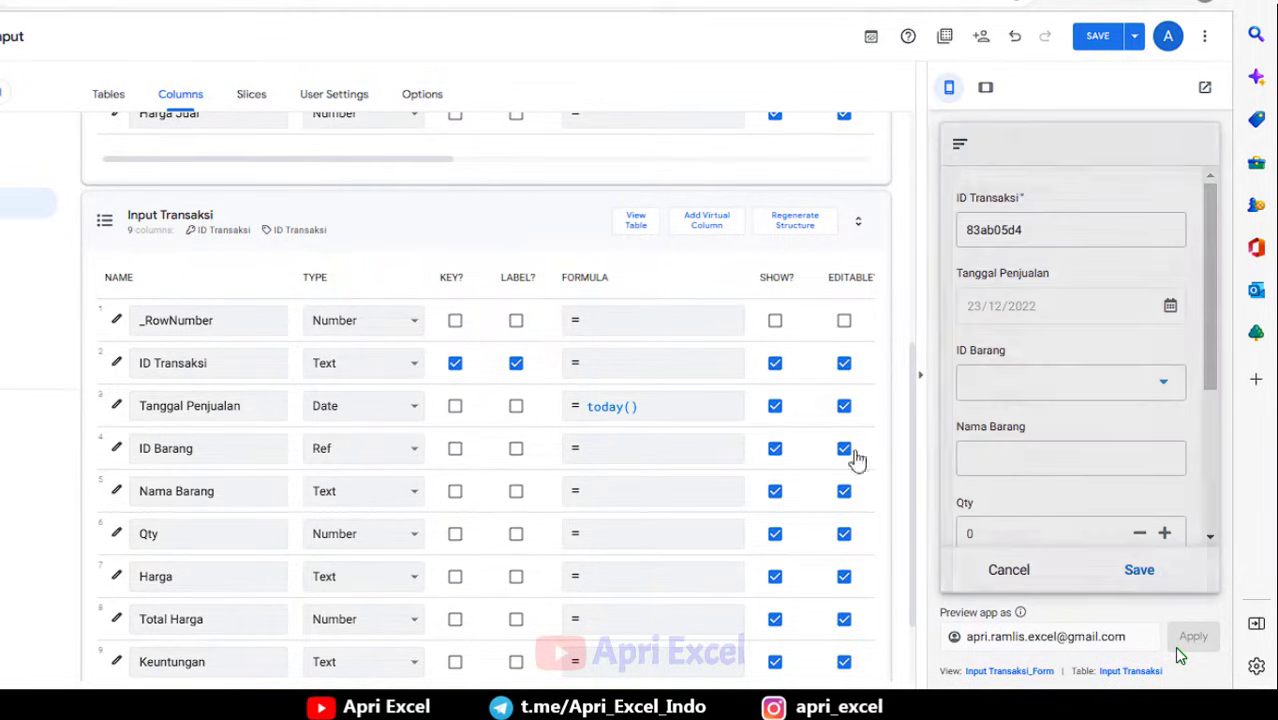
# Make Nama Barang the label column of the Data barang table instead of ID Barang.
pyautogui.scroll(5, 461, 333)
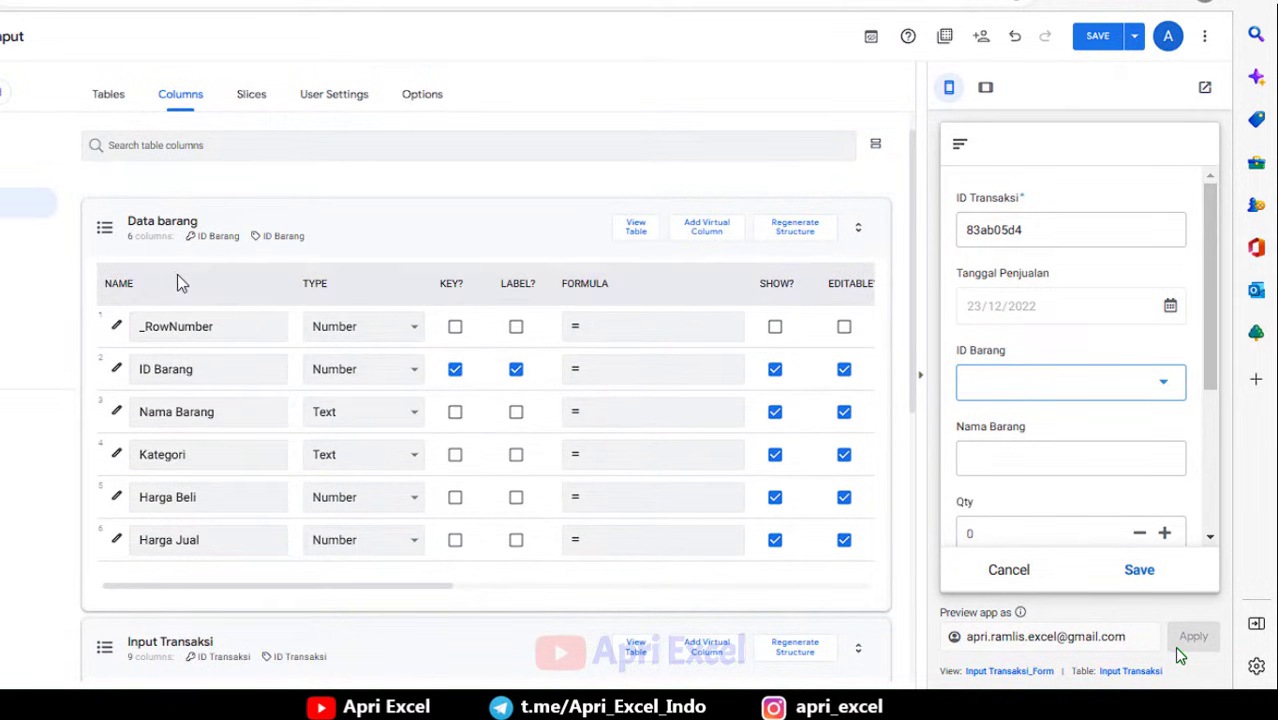
pyautogui.click(517, 376)
pyautogui.click(516, 413)
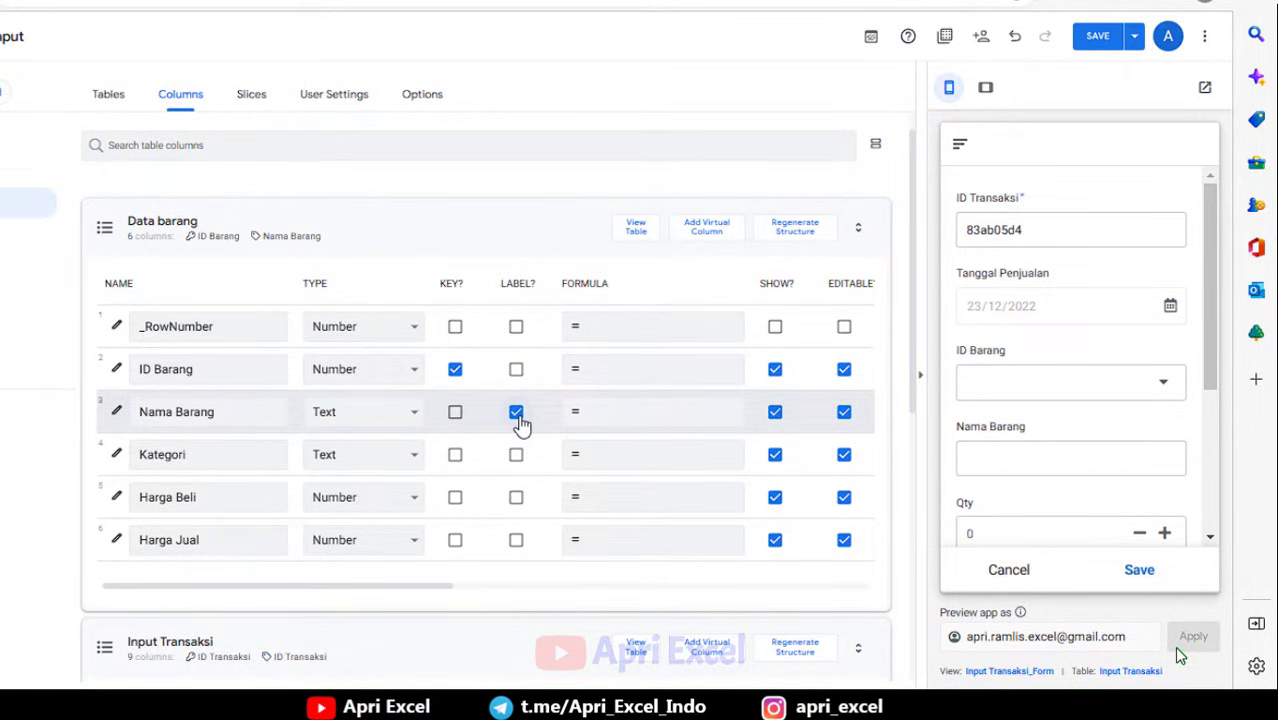
# Try the ID Barang dropdown in the app preview with ATTACK SOFTENER 900G and SURF CLEAN FRESH 900G.
pyautogui.click(1088, 392)
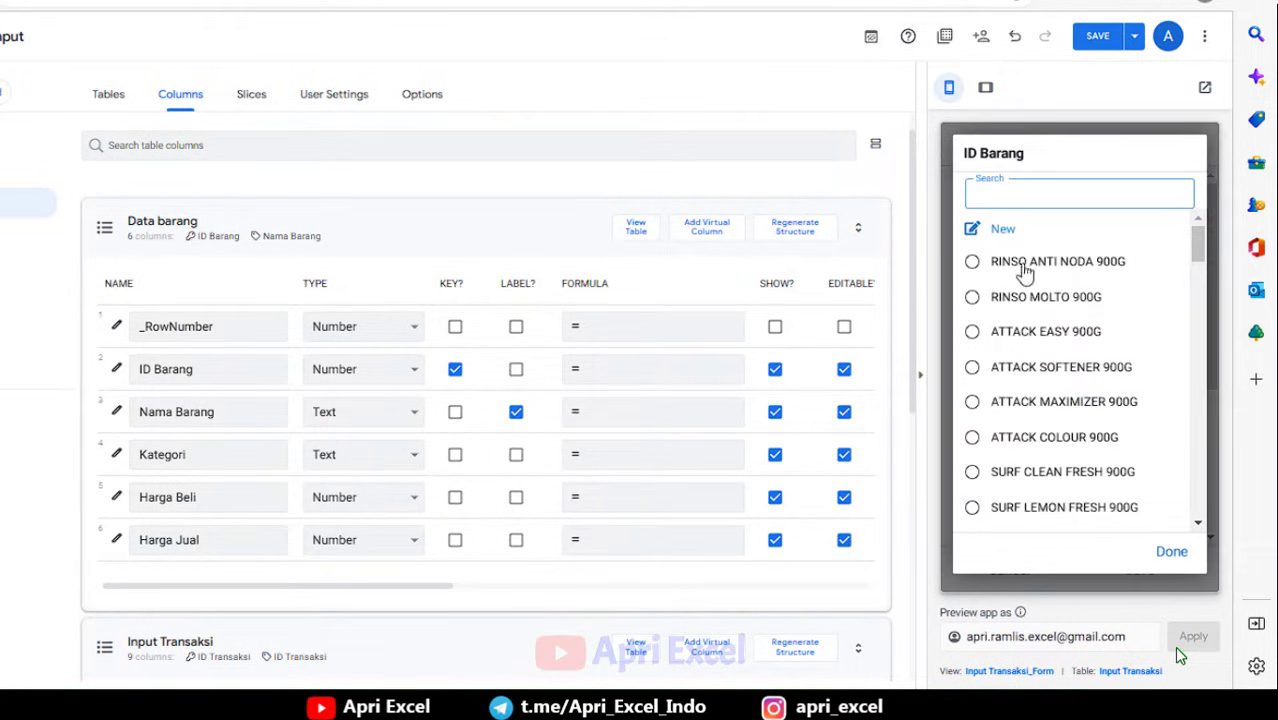
pyautogui.click(1053, 366)
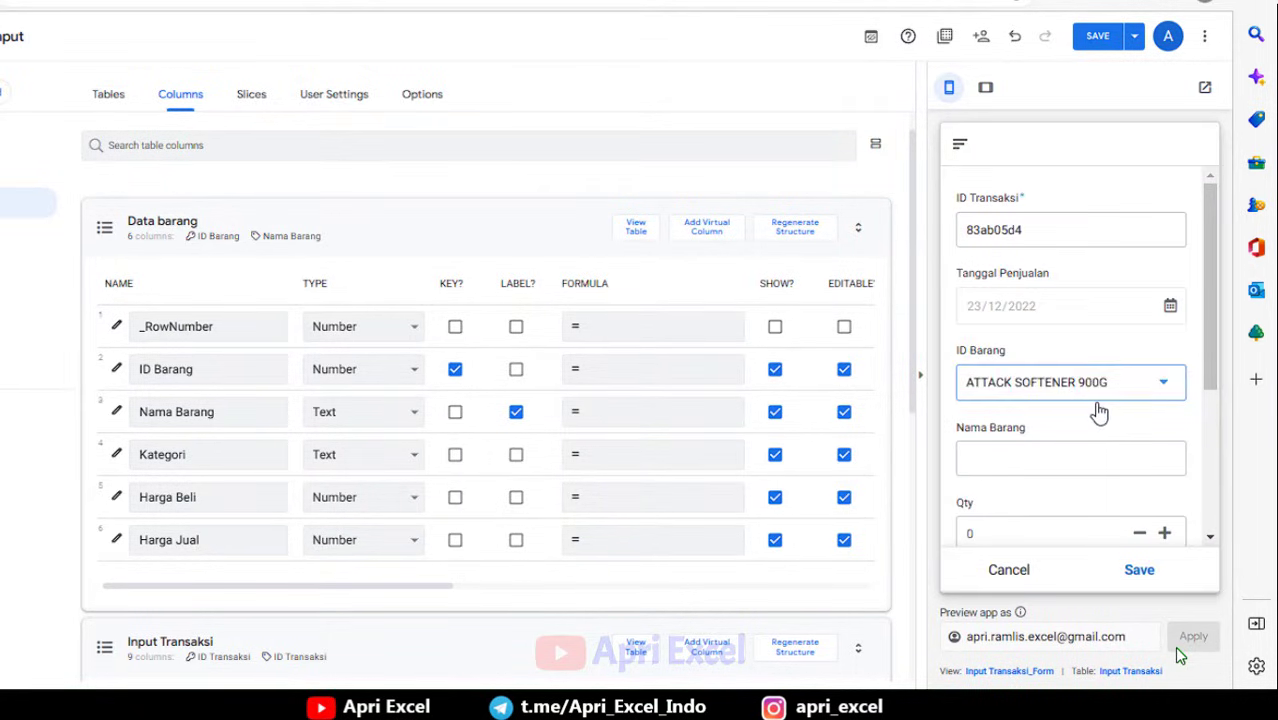
pyautogui.click(1087, 395)
pyautogui.click(1041, 484)
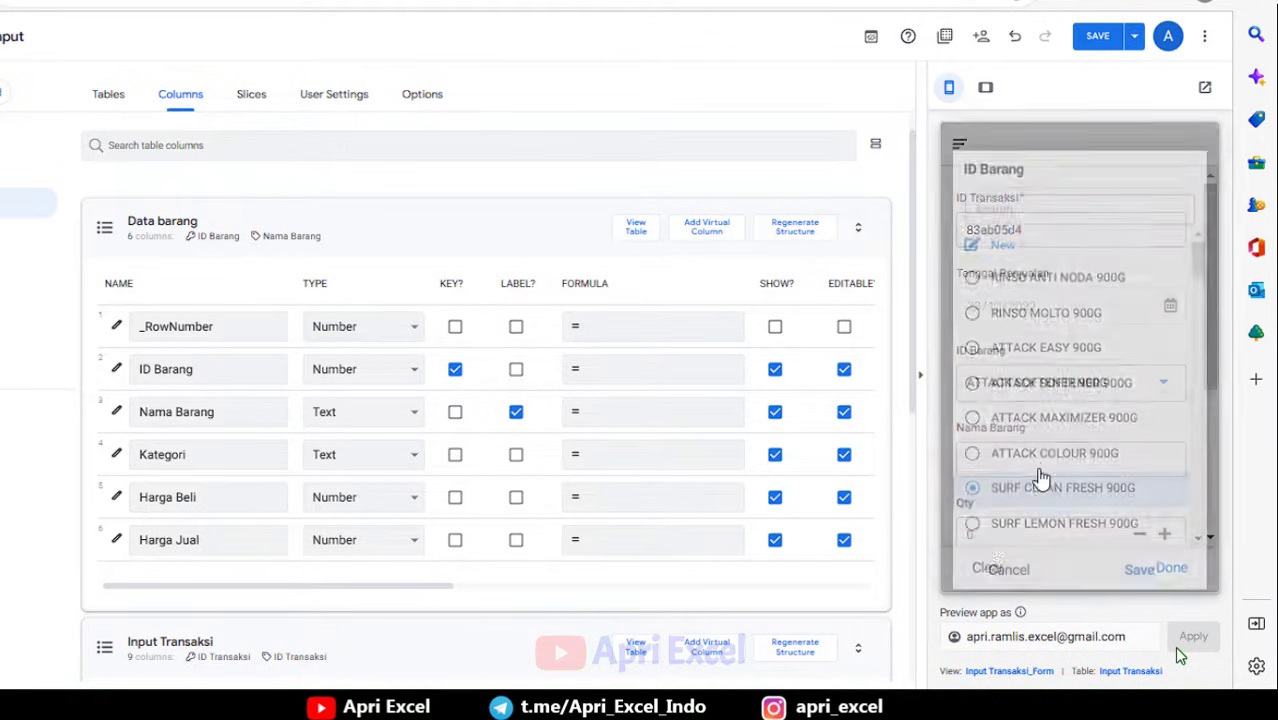
# Search the ID Barang options for "sa", choose SARI MURNI 2 LT and save the transaction form in the preview.
pyautogui.click(1073, 395)
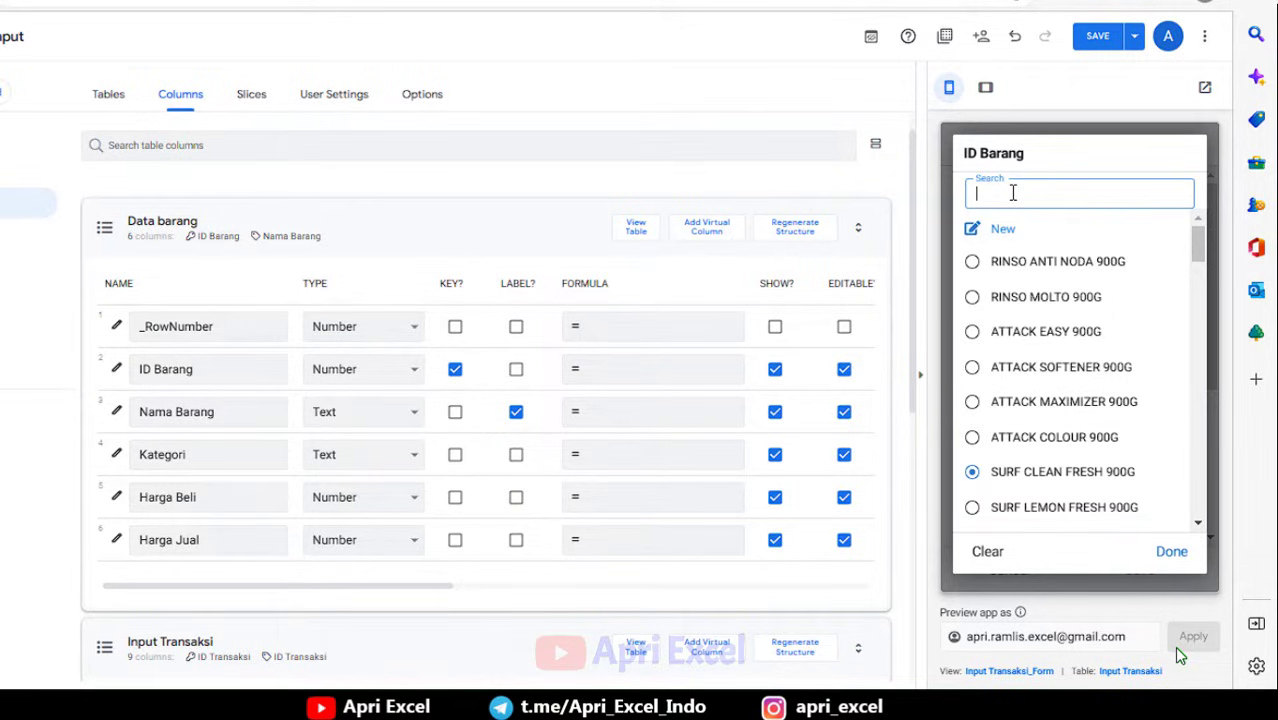
pyautogui.scroll(-8, 1192, 374)
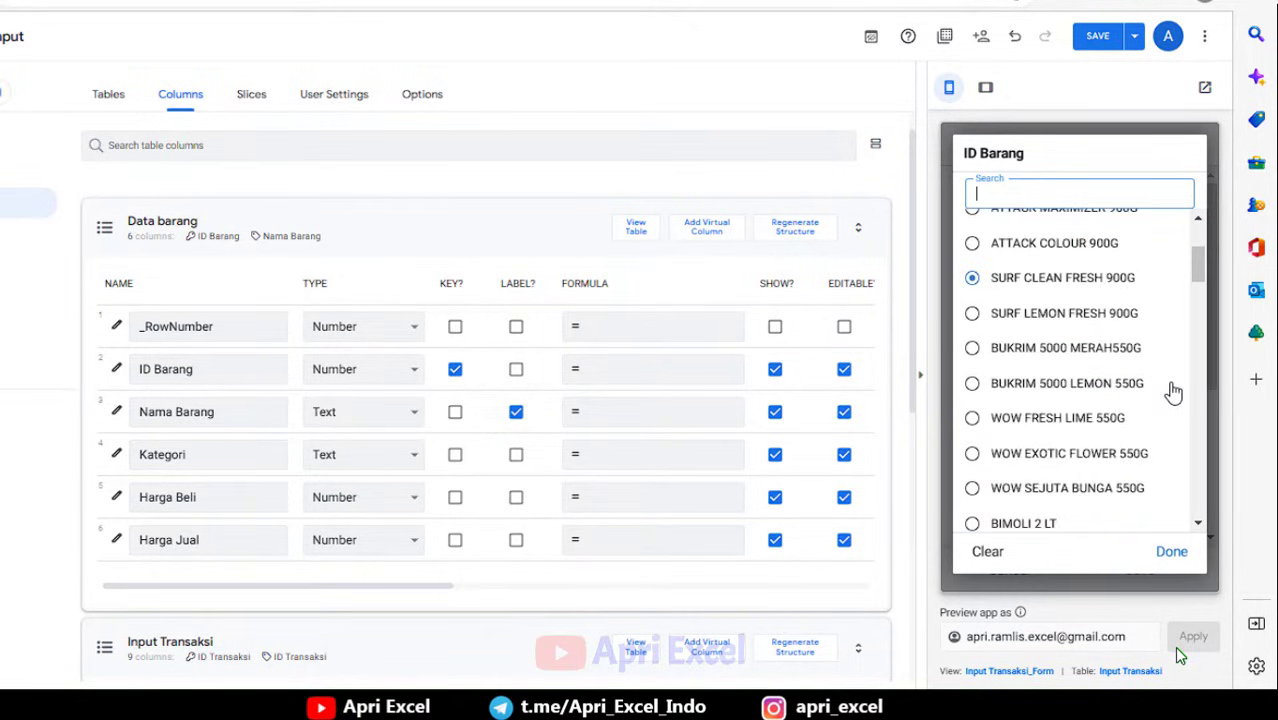
pyautogui.scroll(2, 1173, 393)
pyautogui.scroll(5, 1173, 393)
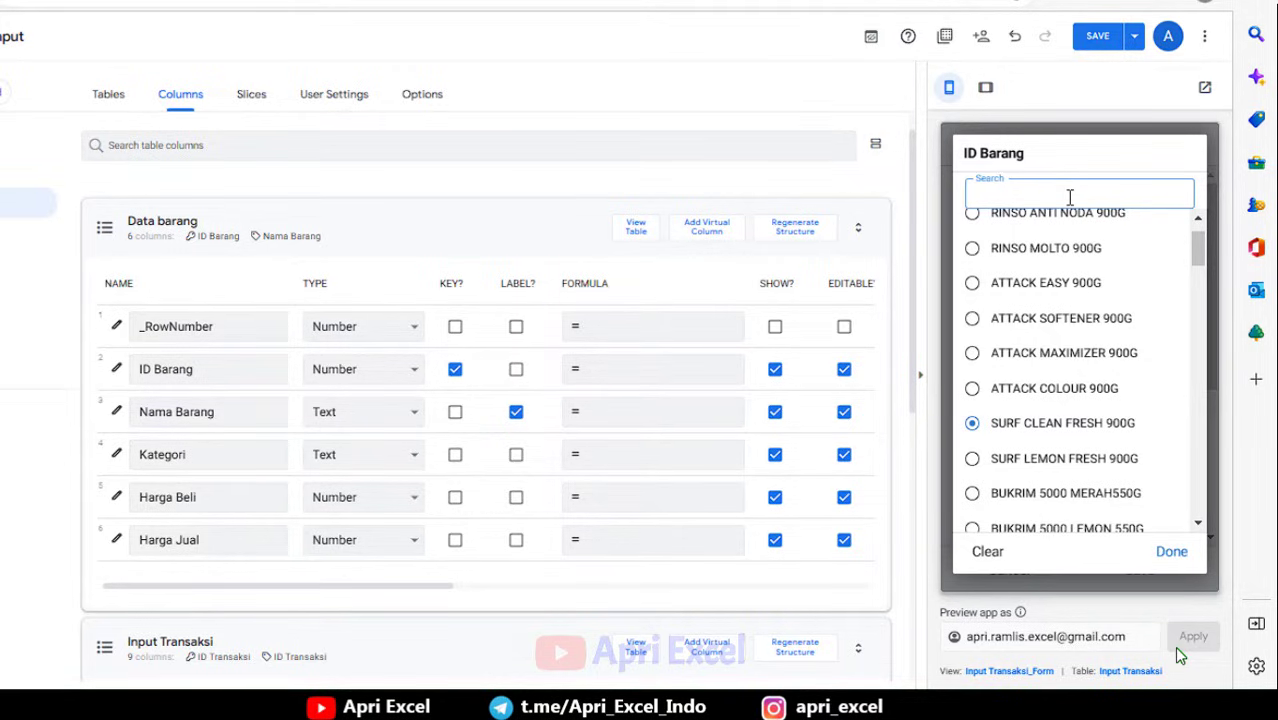
pyautogui.write('sa')
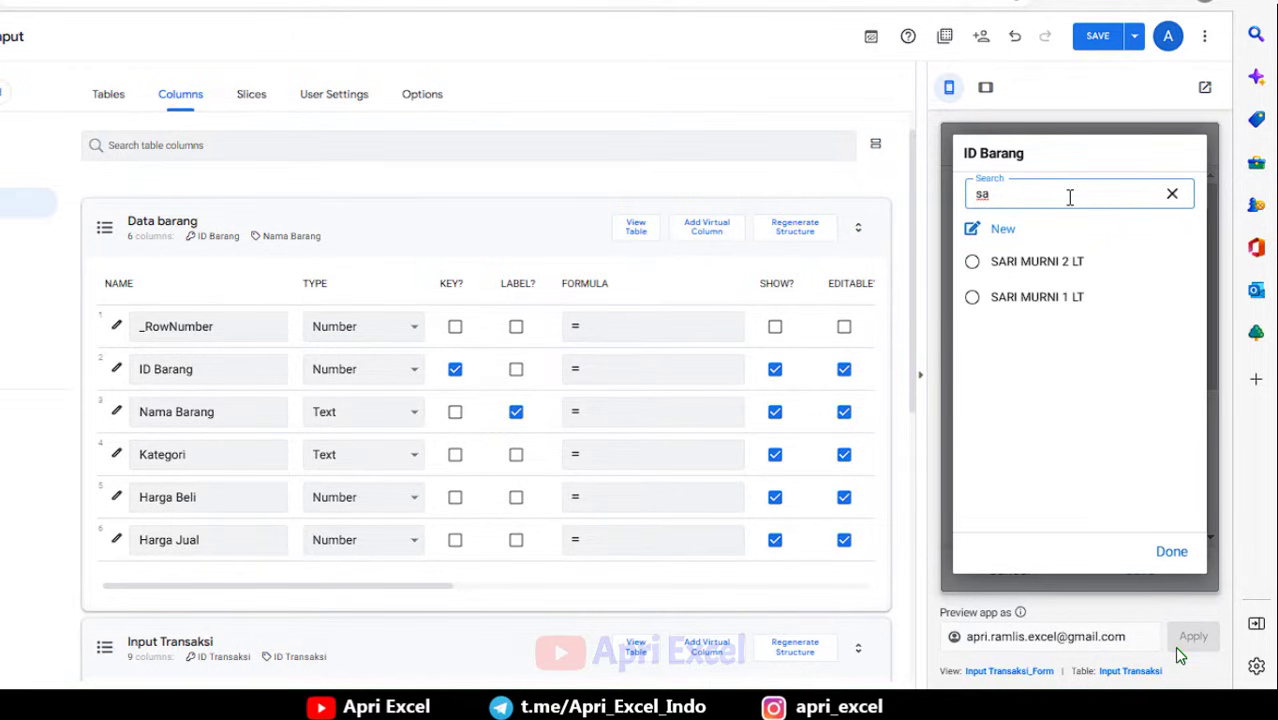
pyautogui.click(1048, 266)
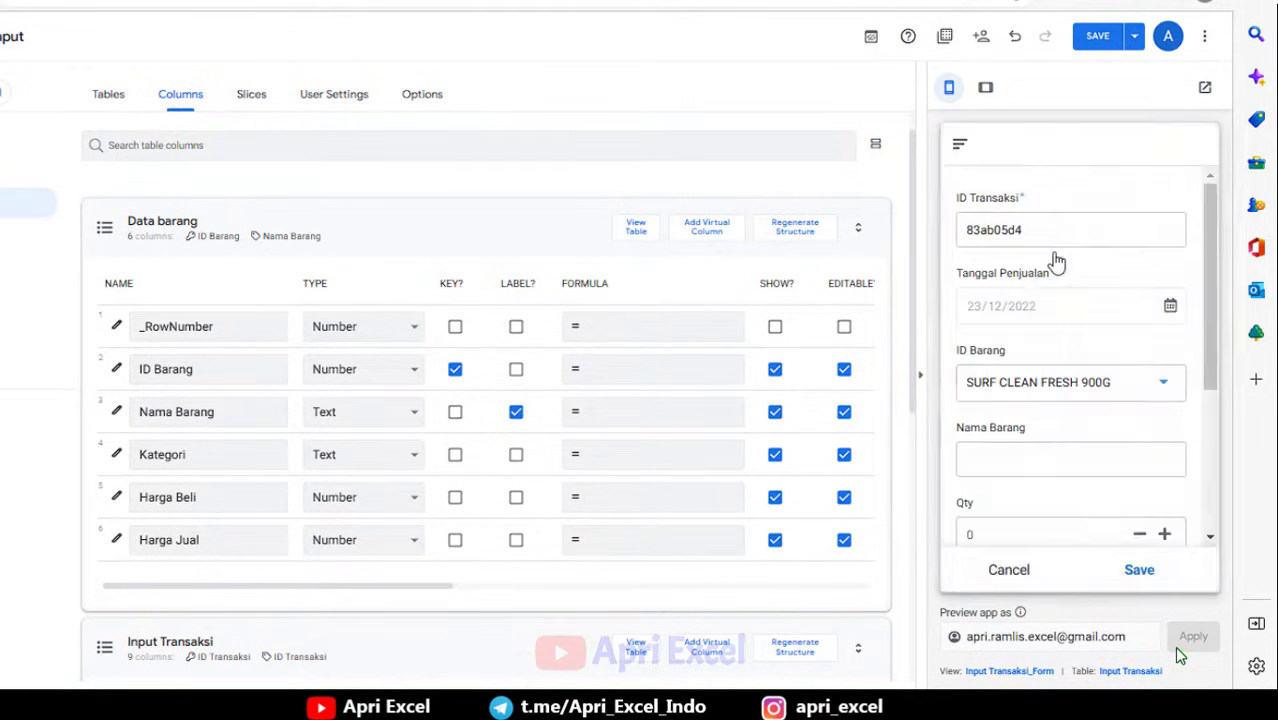
pyautogui.scroll(-2, 1040, 340)
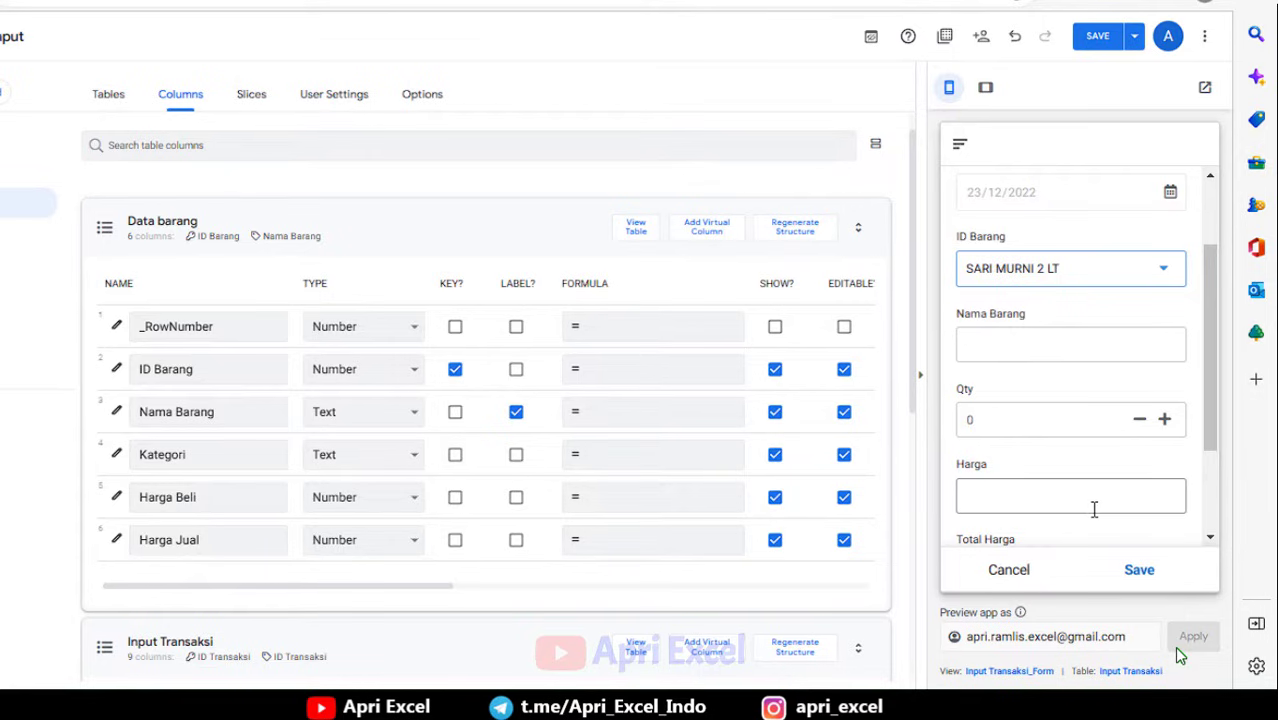
pyautogui.click(1140, 572)
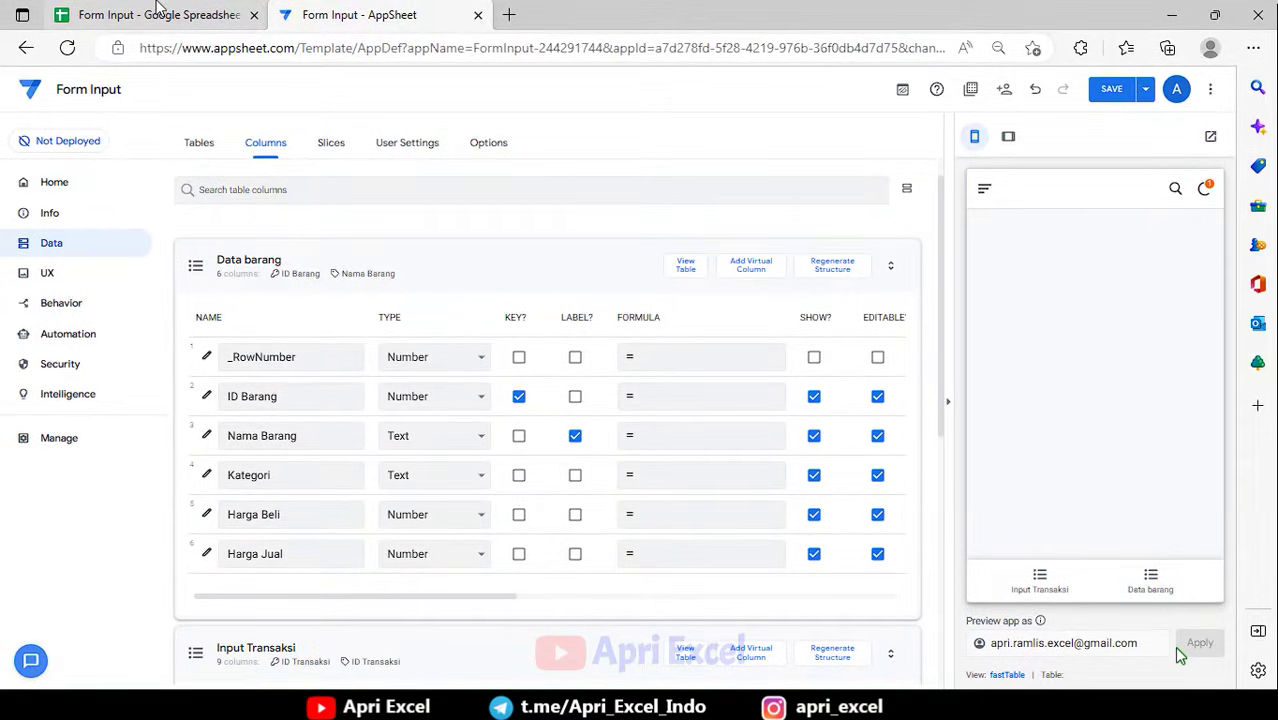
# Check the ID Barang value stored in the Input Transaksi sheet of the Form Input spreadsheet, then return to AppSheet.
pyautogui.click(157, 14)
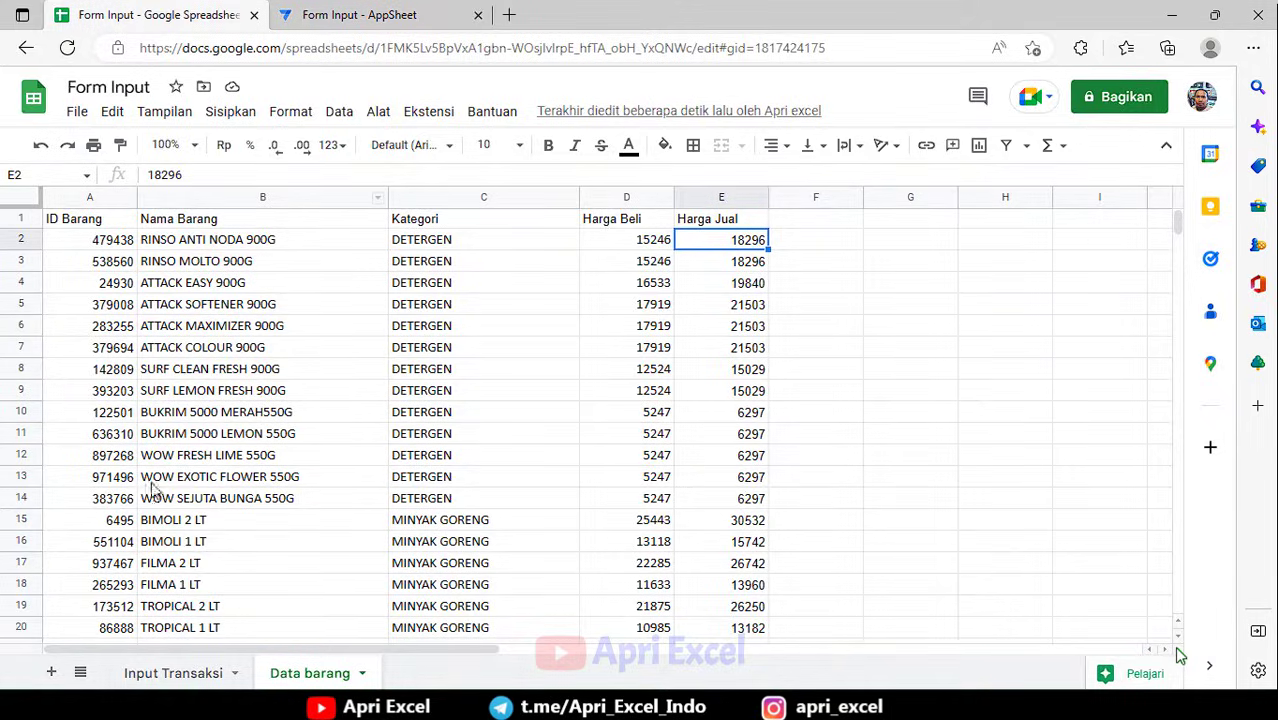
pyautogui.click(176, 672)
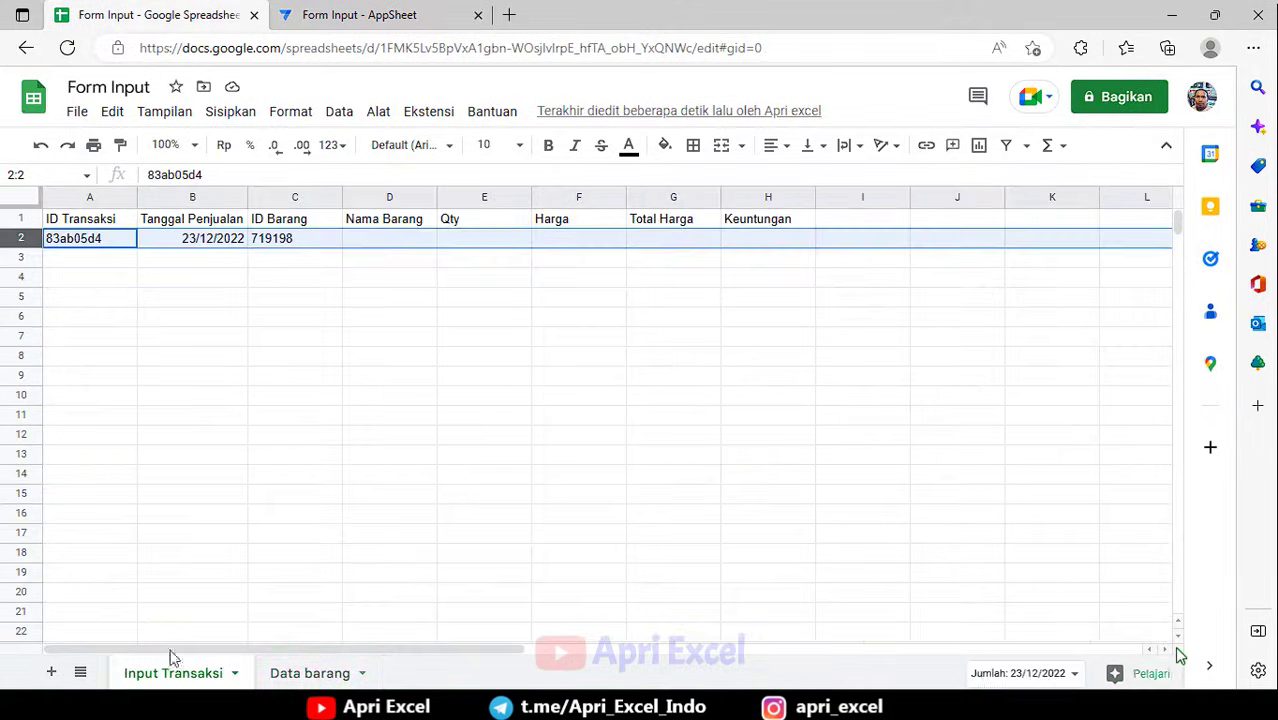
pyautogui.click(300, 244)
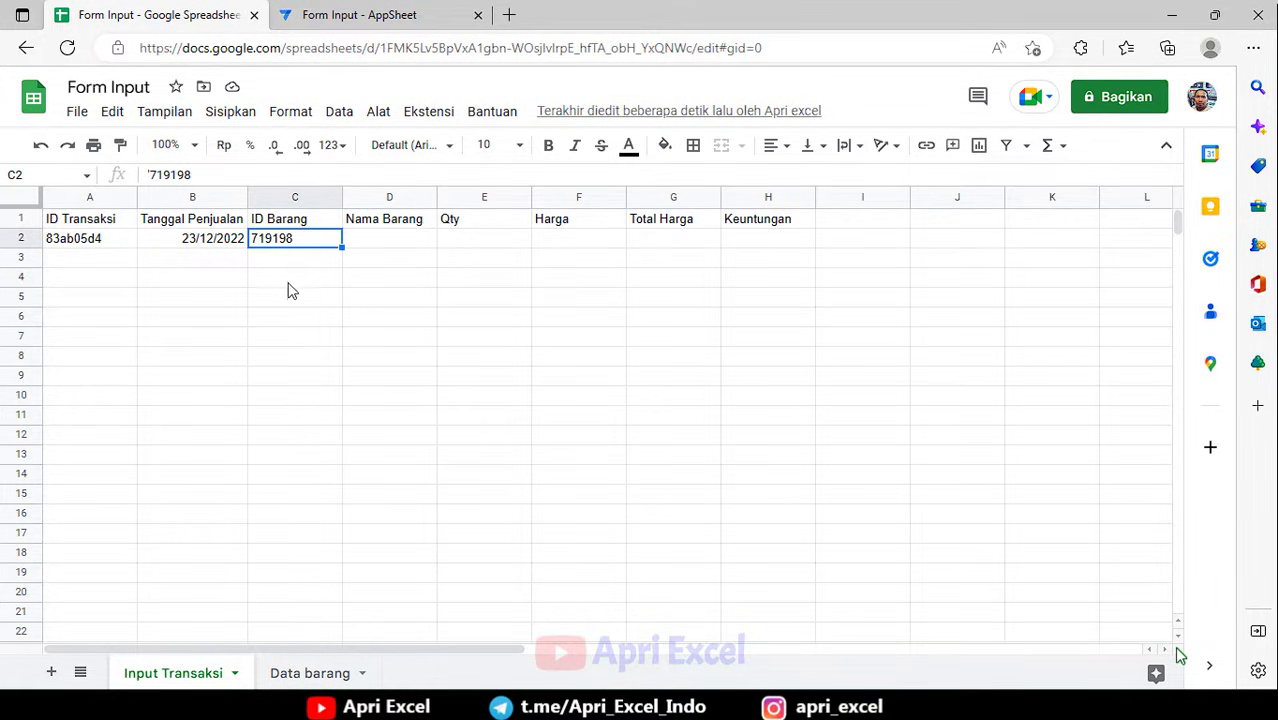
pyautogui.click(360, 14)
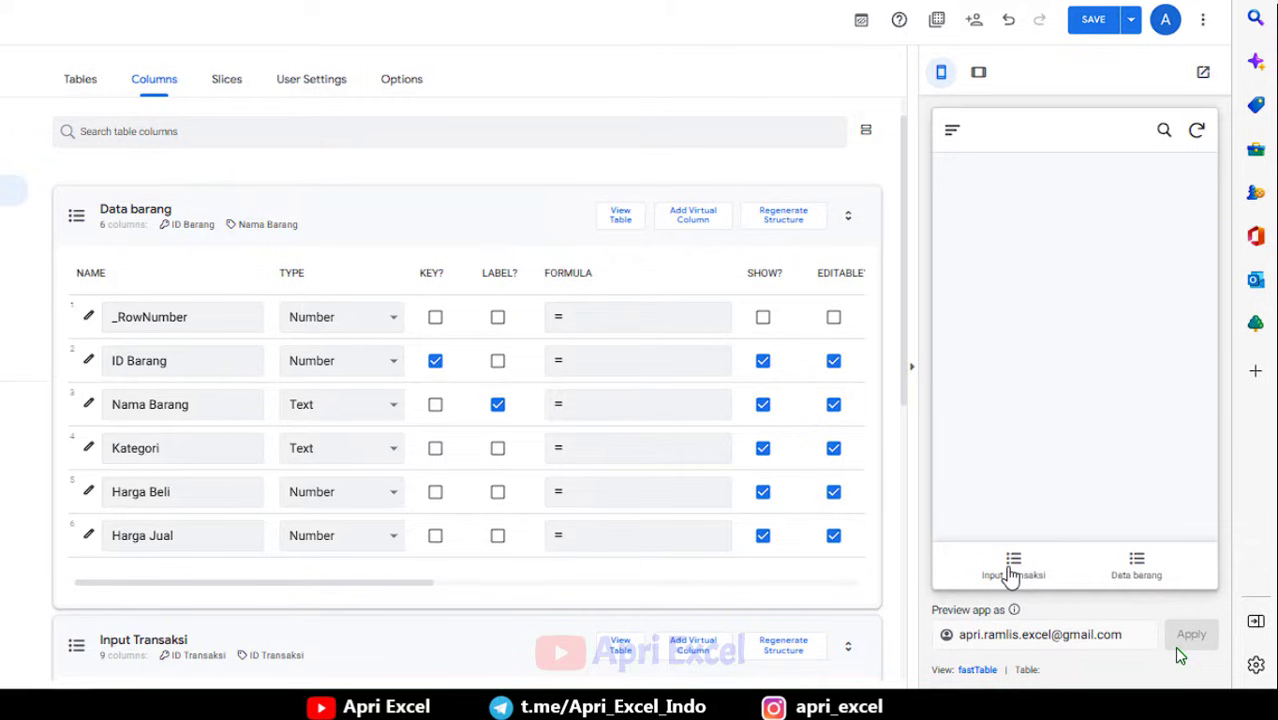
# Open the saved Input Transaksi record for editing in the app preview and save the app changes.
pyautogui.click(1012, 570)
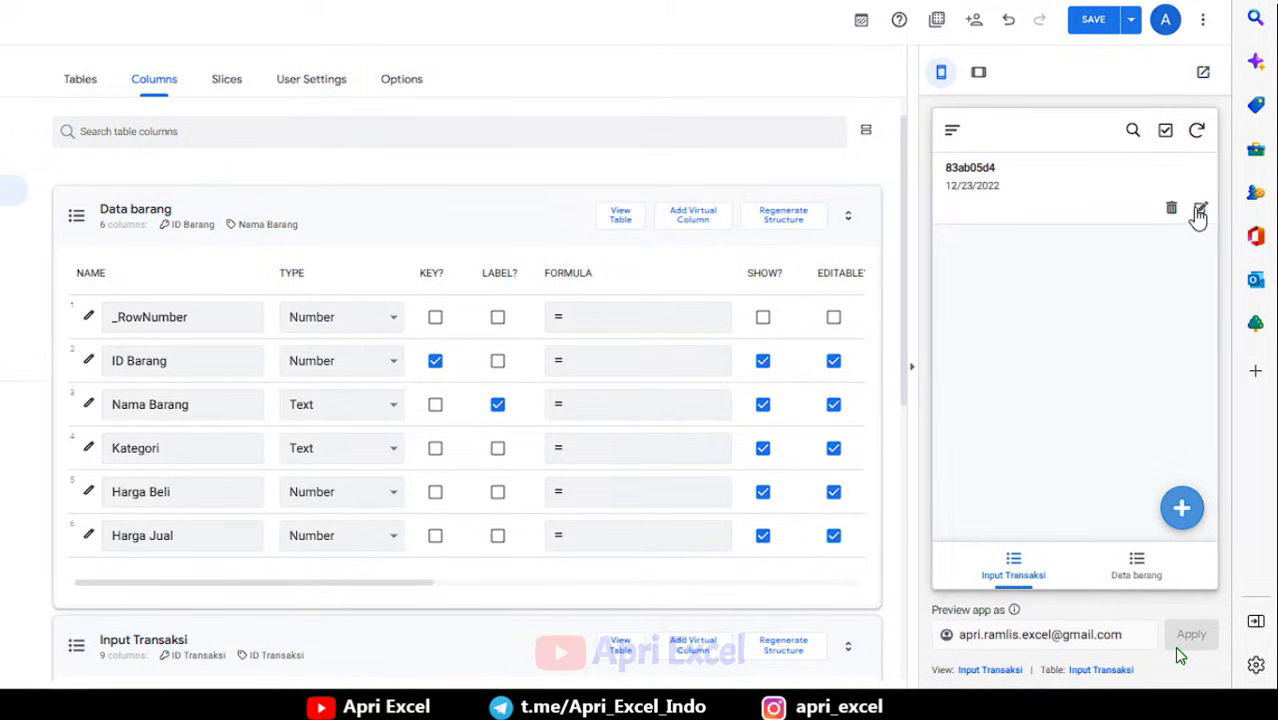
pyautogui.click(1200, 212)
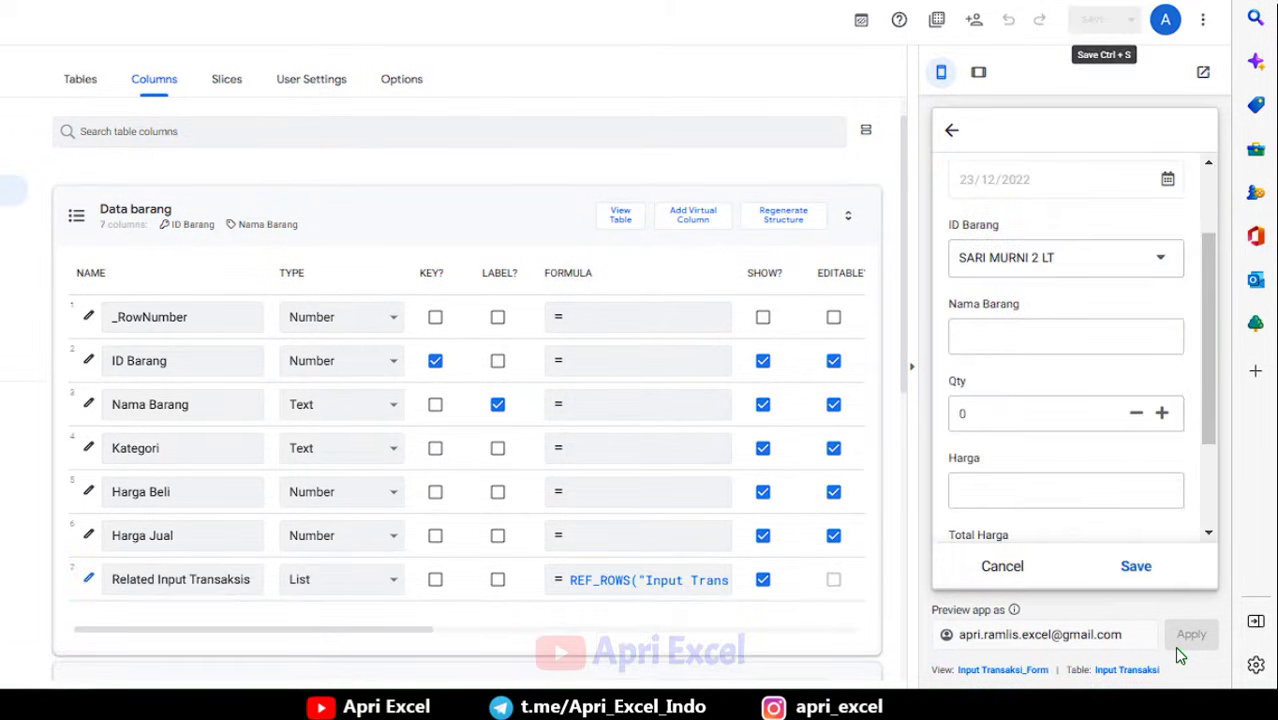
pyautogui.click(1048, 344)
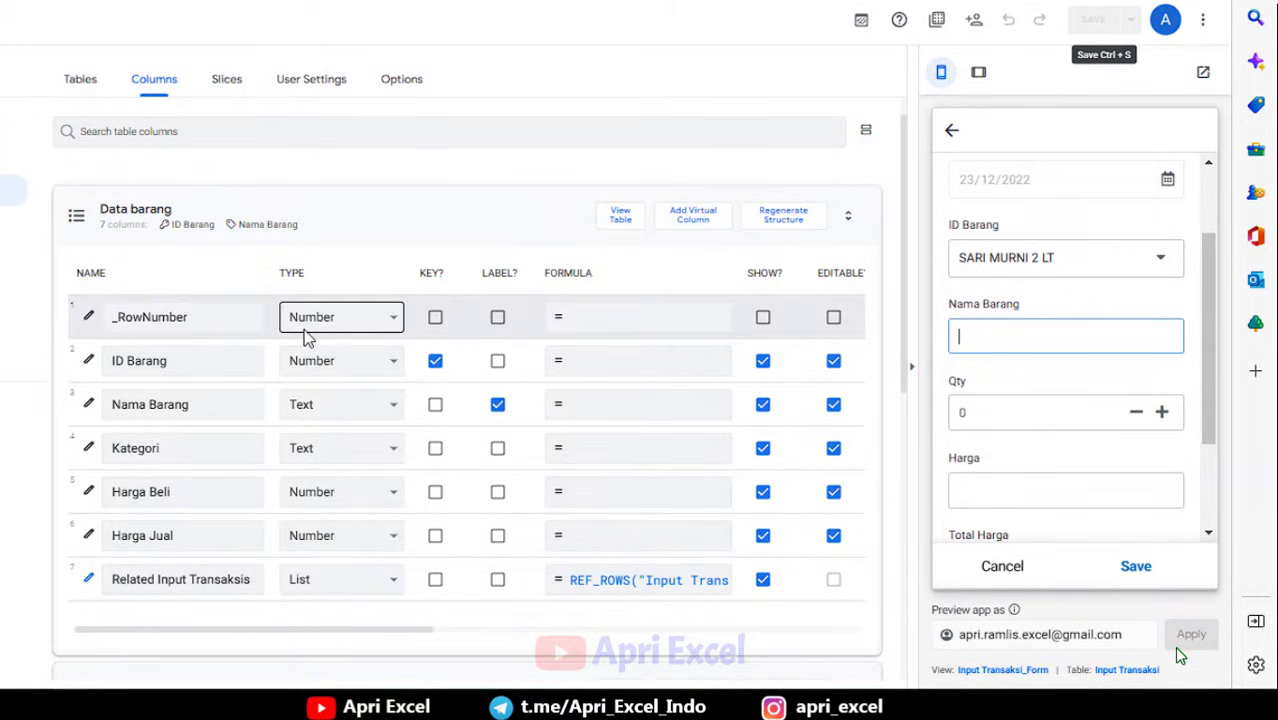
# Collapse the Data barang column settings and bring the Input Transaksi columns into view.
pyautogui.click(128, 212)
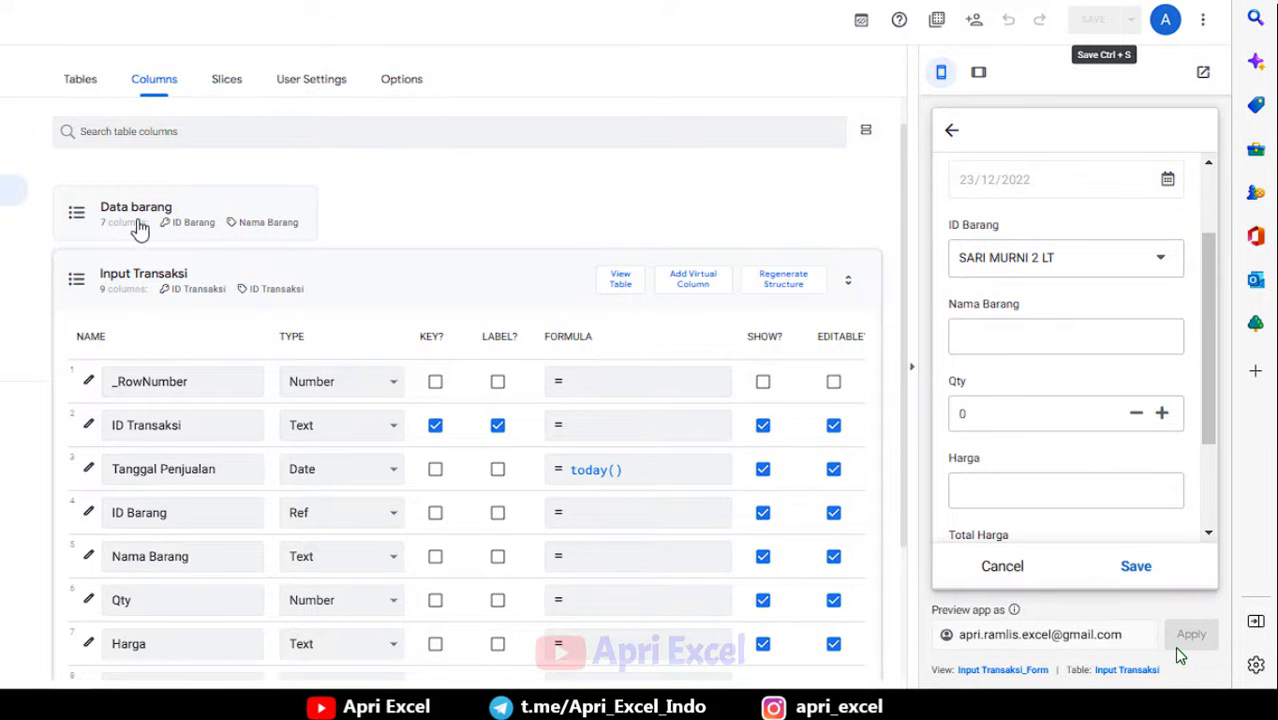
pyautogui.scroll(-1, 178, 237)
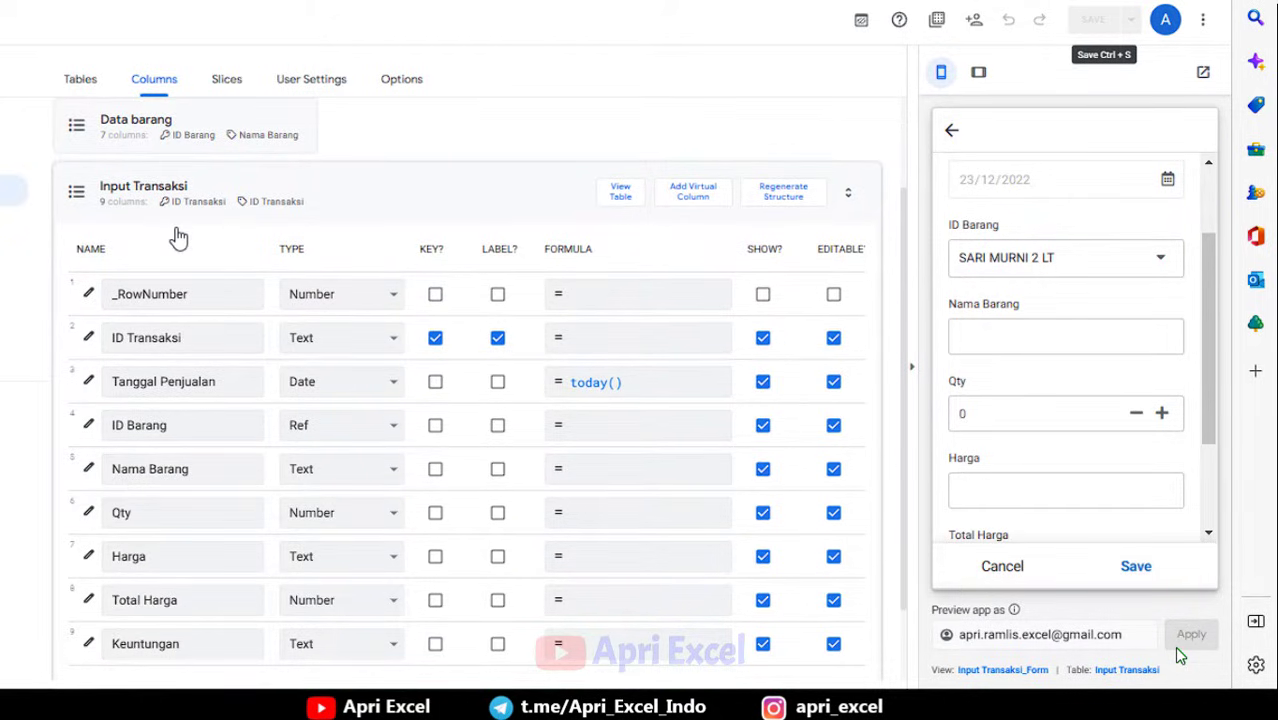
pyautogui.click(119, 424)
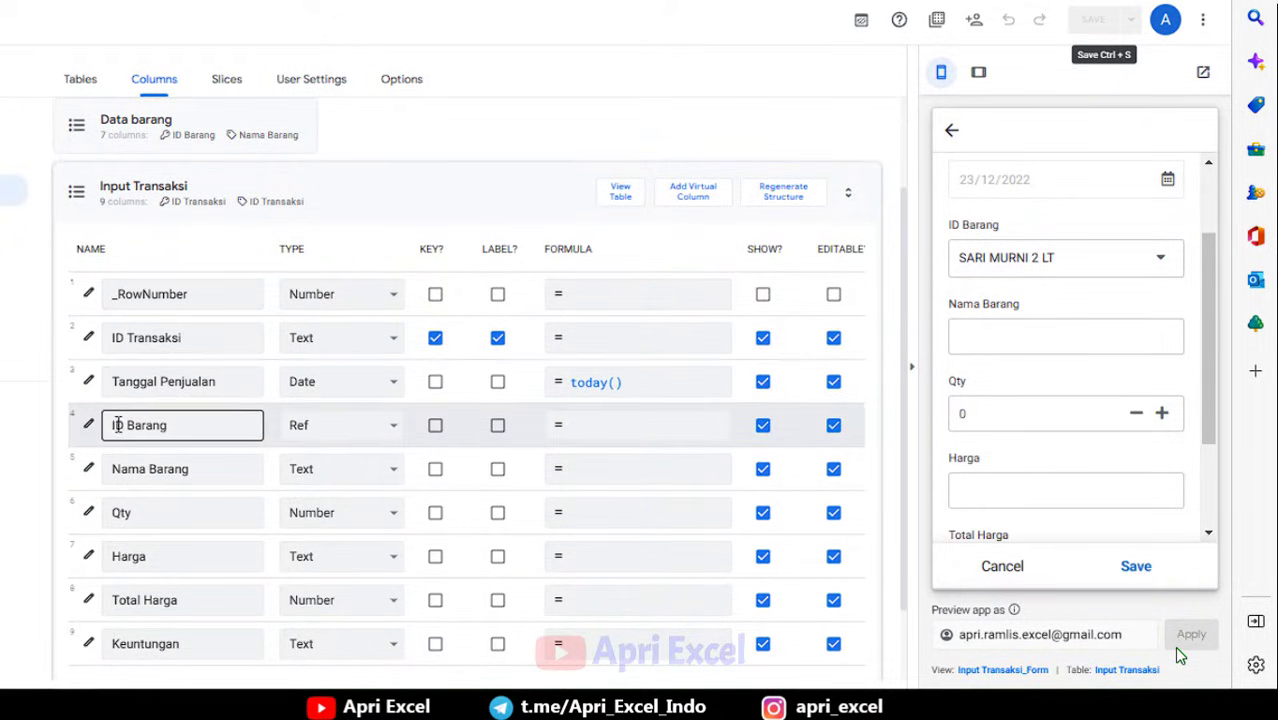
pyautogui.scroll(-1, 176, 427)
pyautogui.click(191, 381)
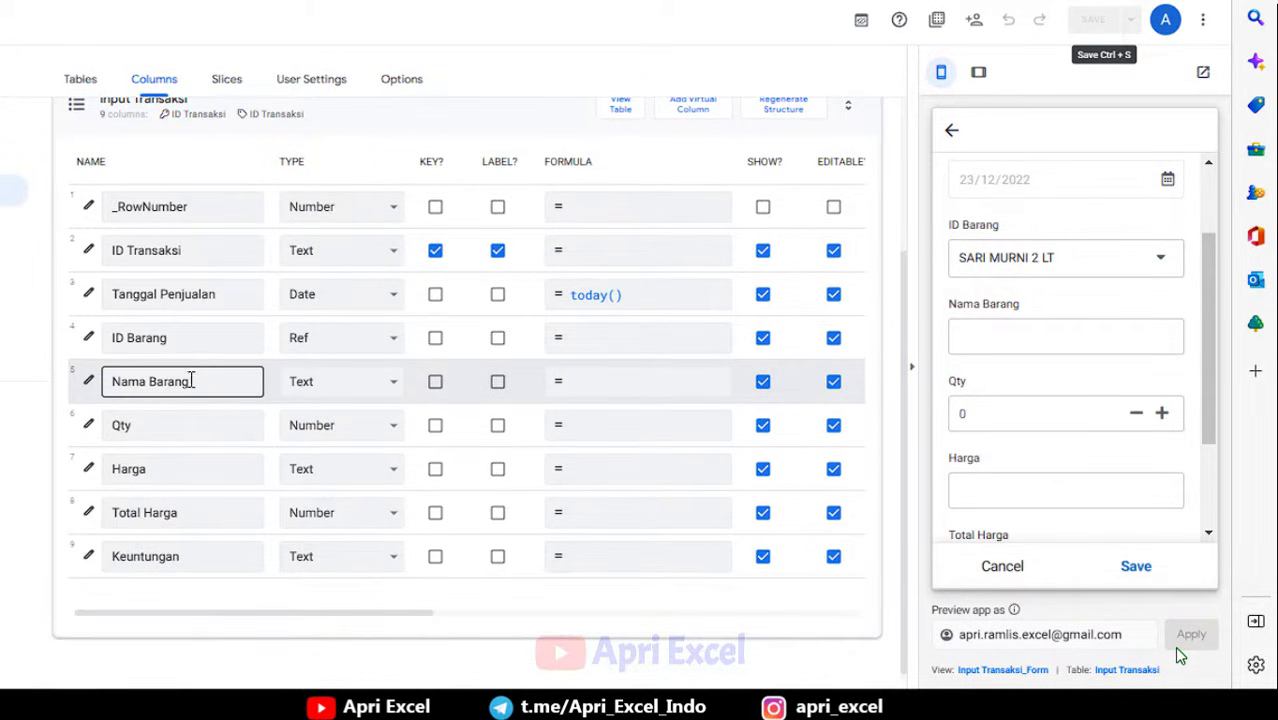
pyautogui.scroll(1, 191, 381)
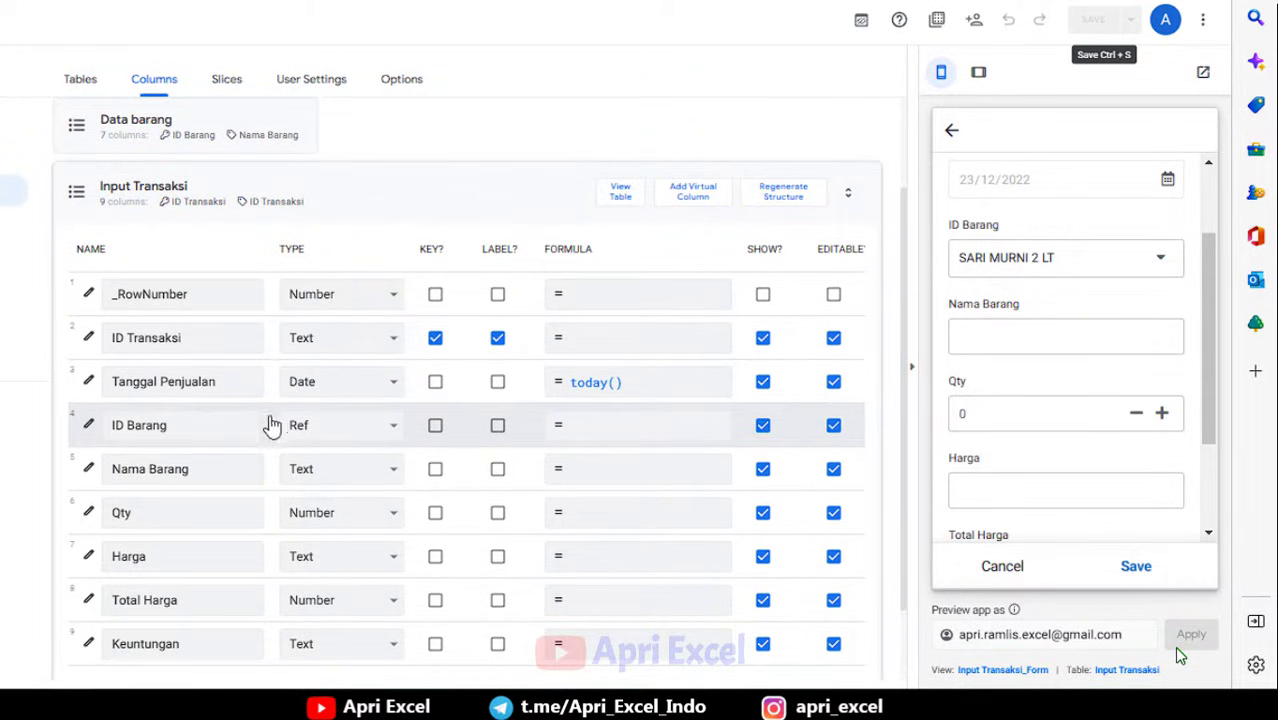
# Set the app formula of the Nama Barang column in Input Transaksi to [ID Barang].[Nama Barang] and save the app.
pyautogui.click(89, 467)
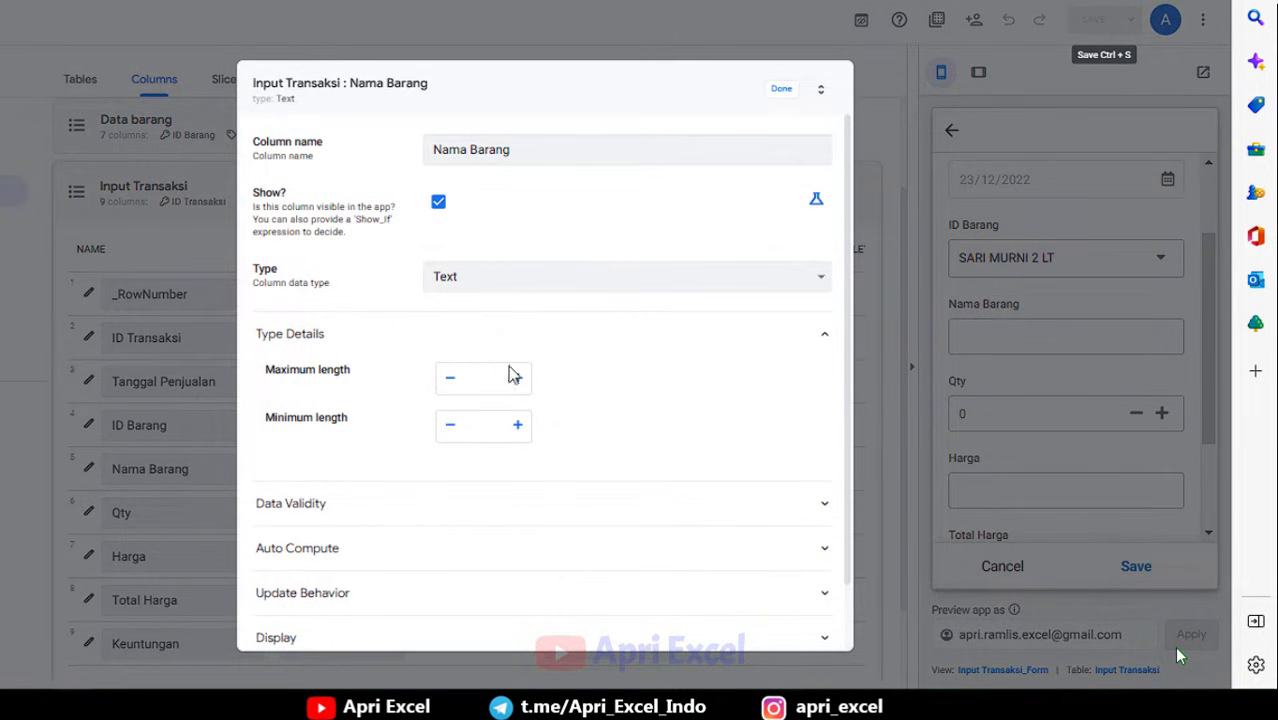
pyautogui.scroll(-1, 505, 452)
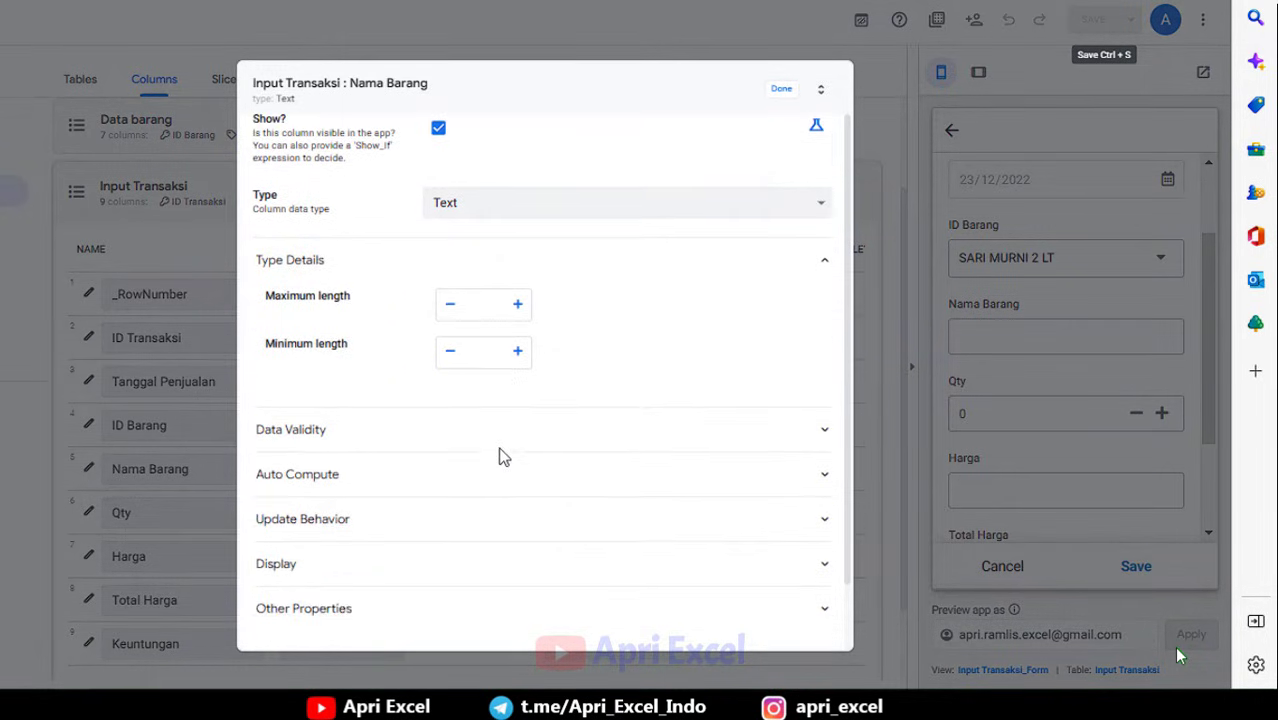
pyautogui.click(418, 476)
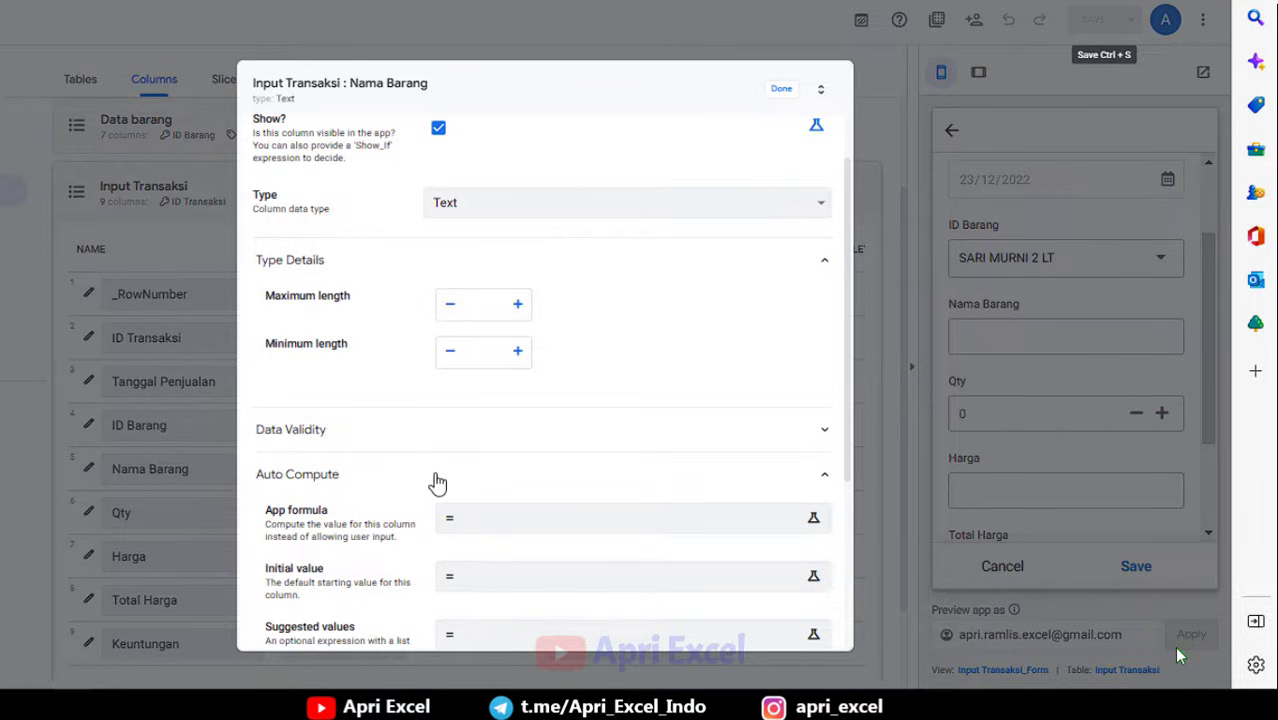
pyautogui.scroll(-1, 436, 482)
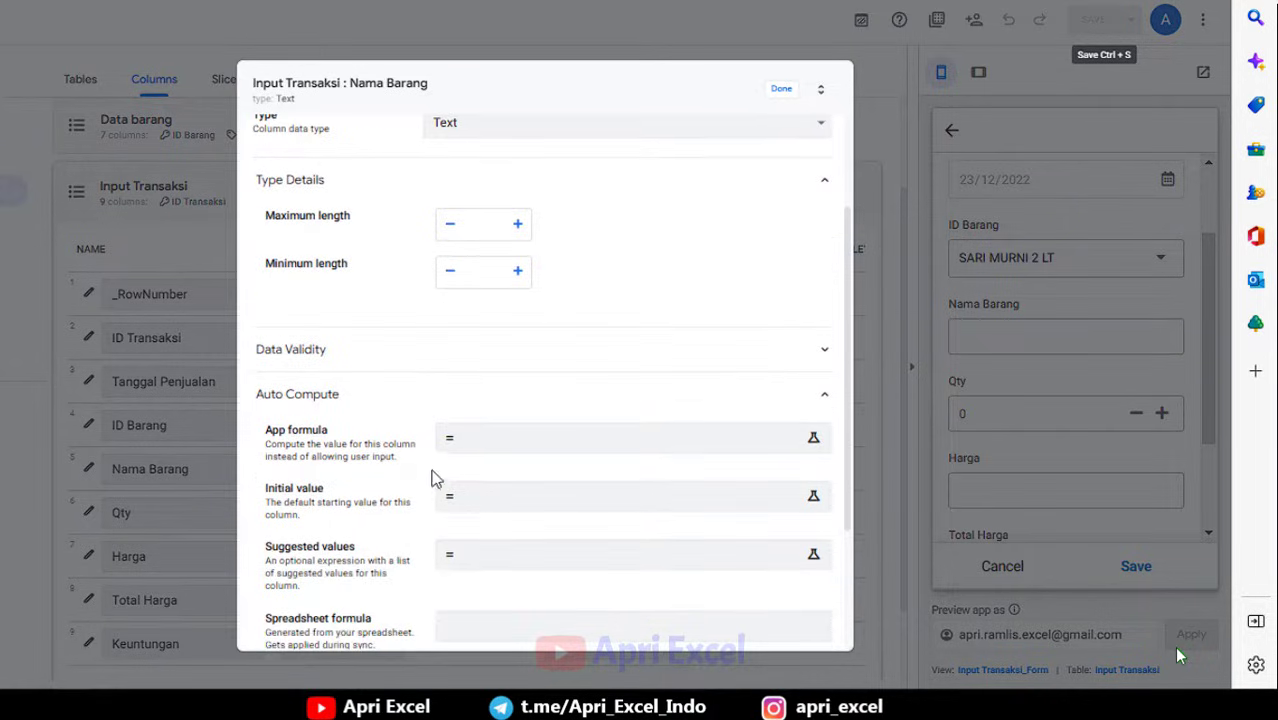
pyautogui.click(500, 443)
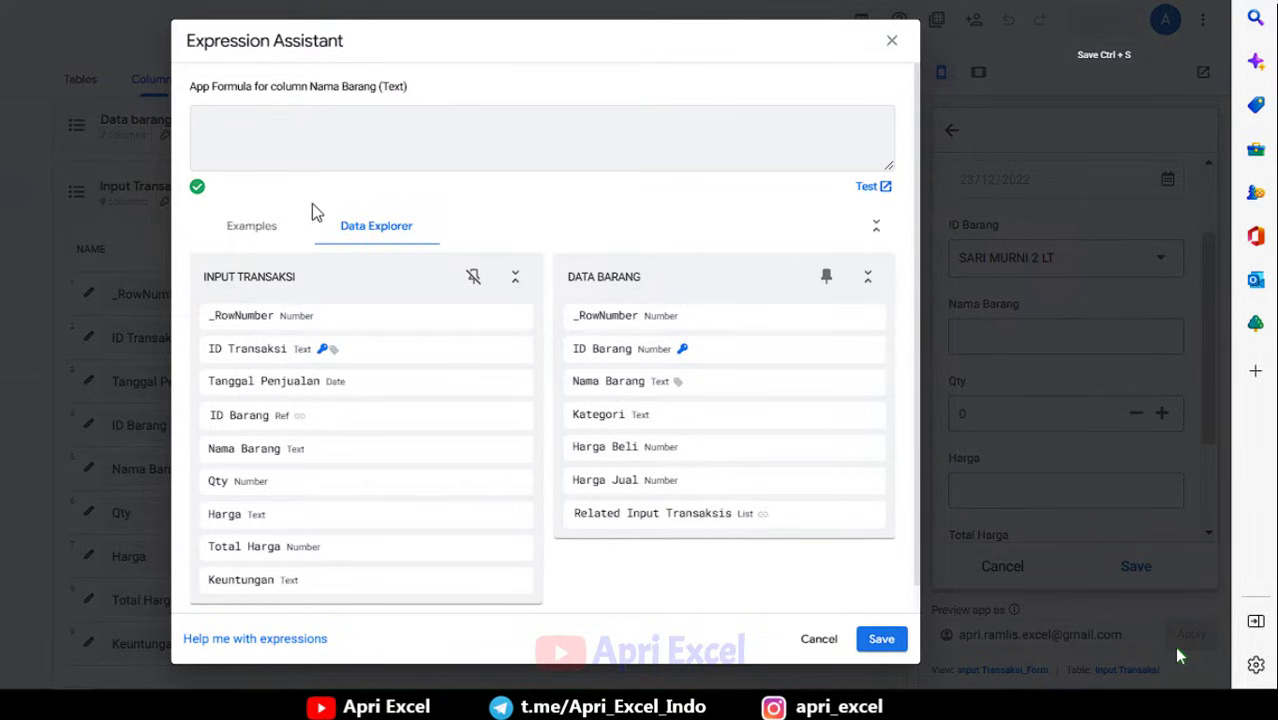
pyautogui.click(255, 232)
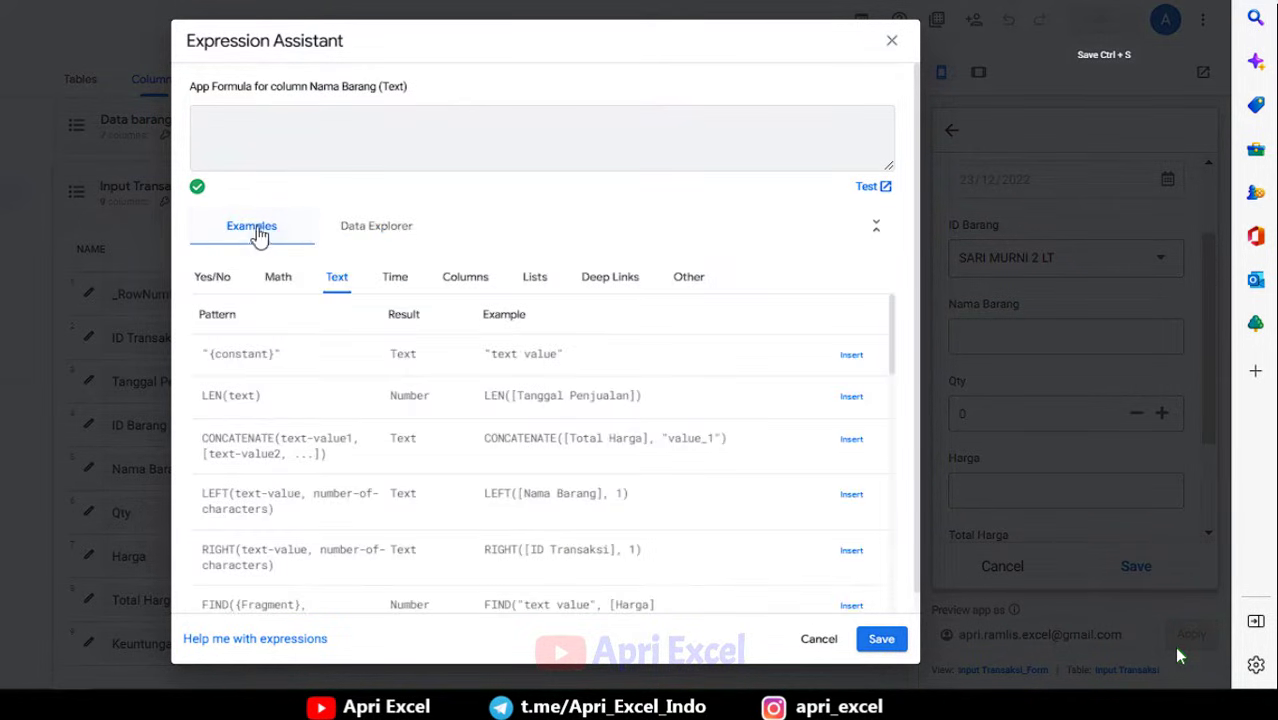
pyautogui.click(383, 222)
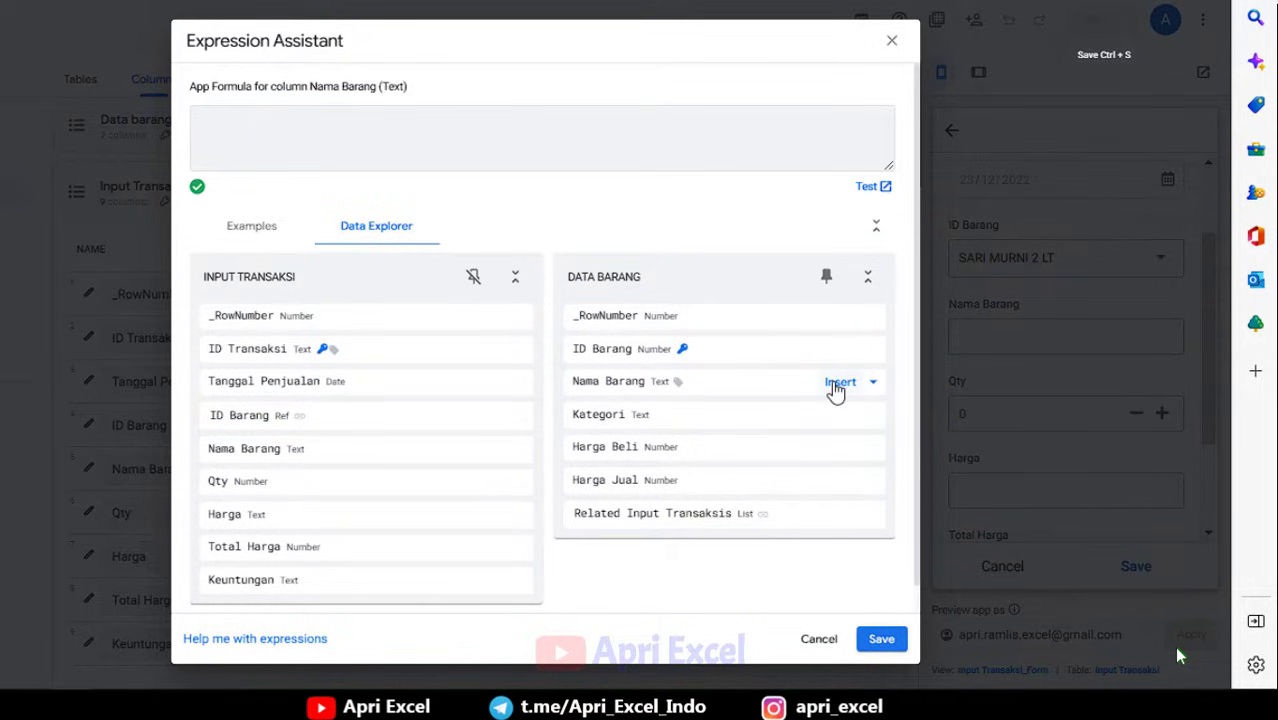
pyautogui.click(840, 383)
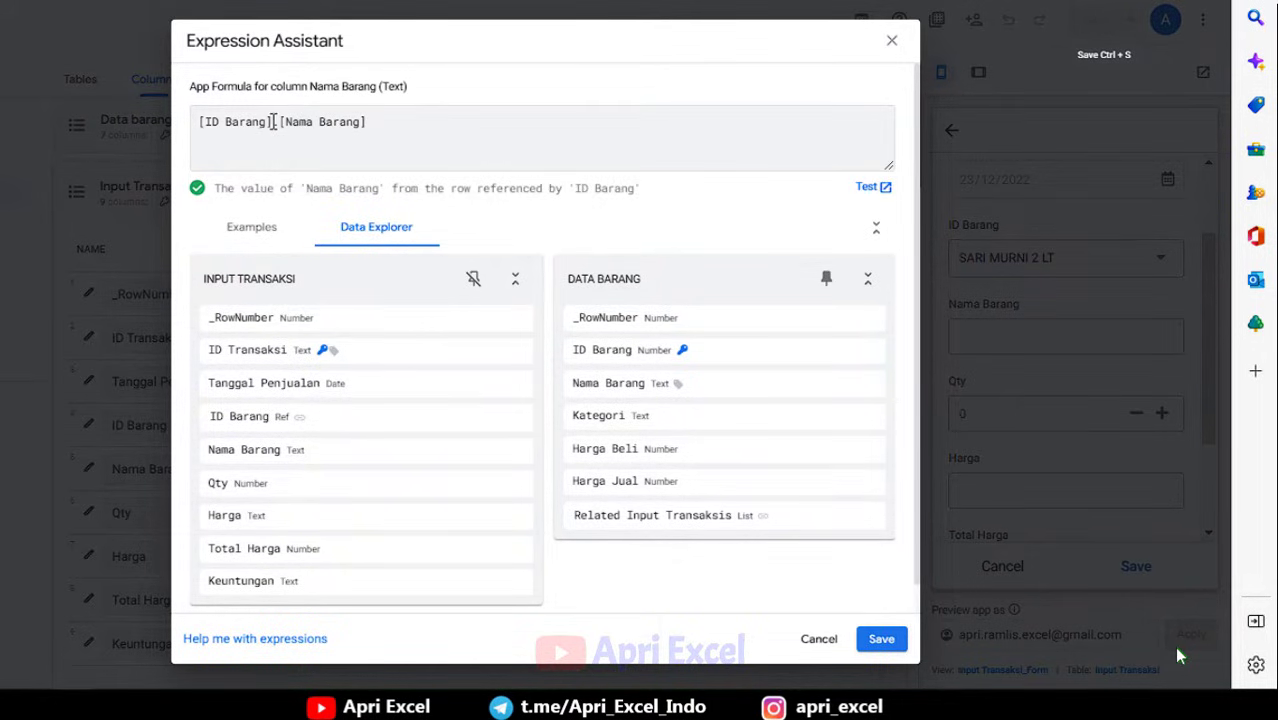
pyautogui.click(889, 640)
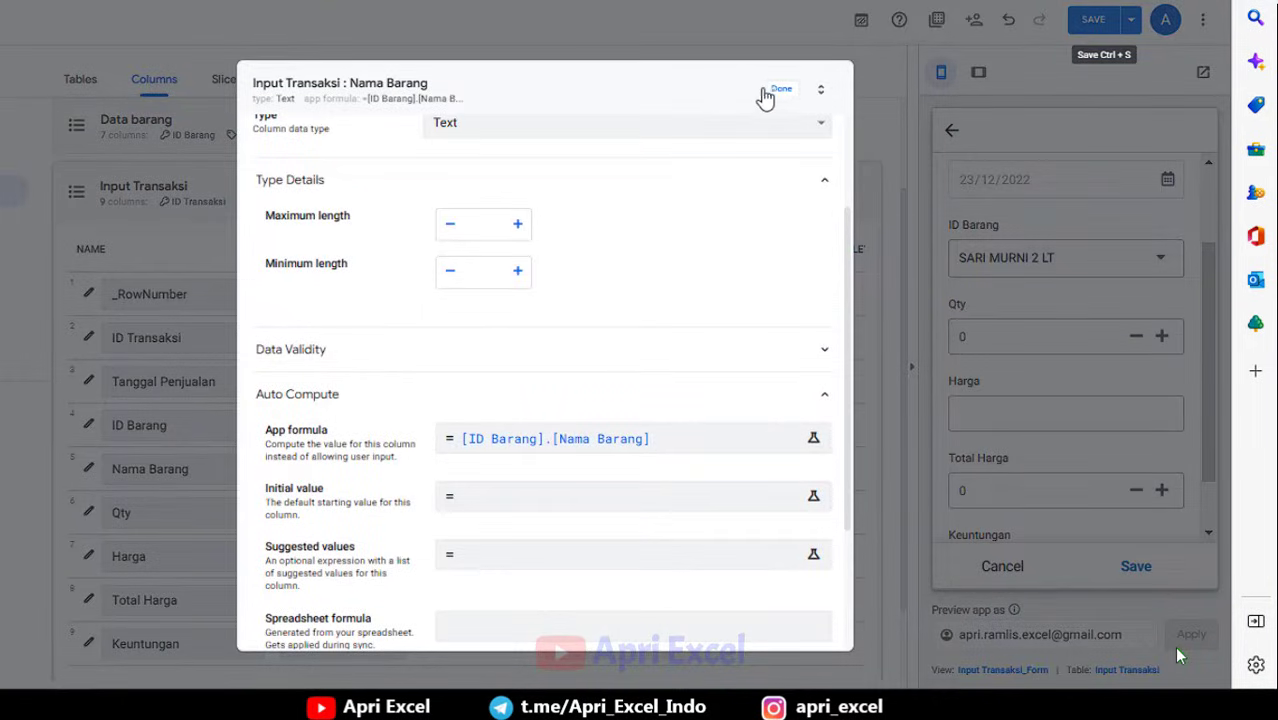
pyautogui.click(772, 89)
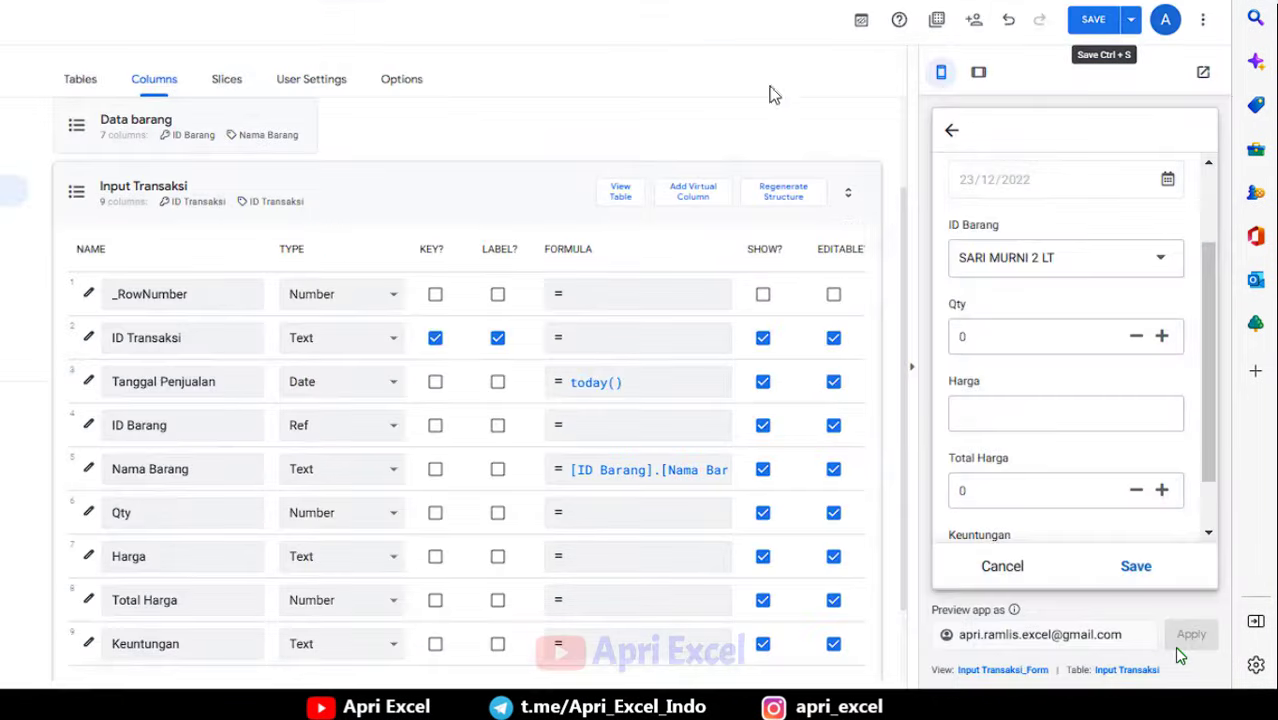
pyautogui.click(1090, 28)
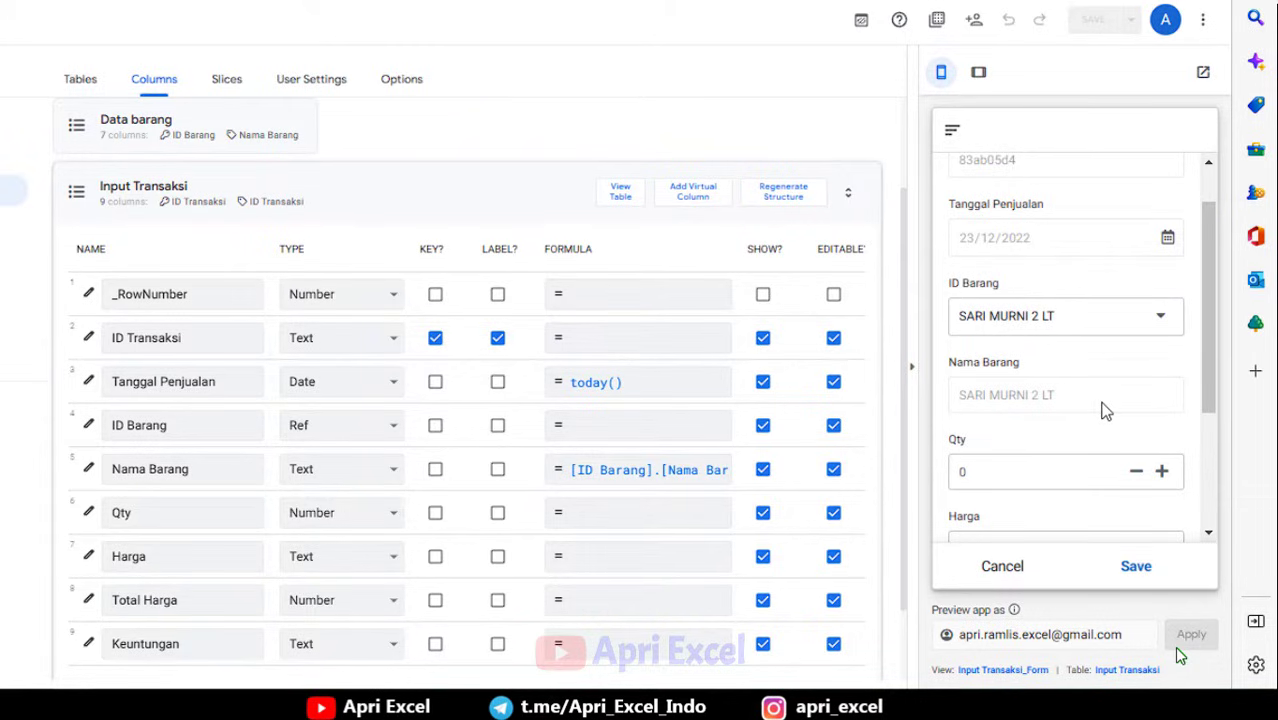
# Enter a Qty of 2 in the preview's transaction form and move to its Harga field.
pyautogui.scroll(-1, 1086, 368)
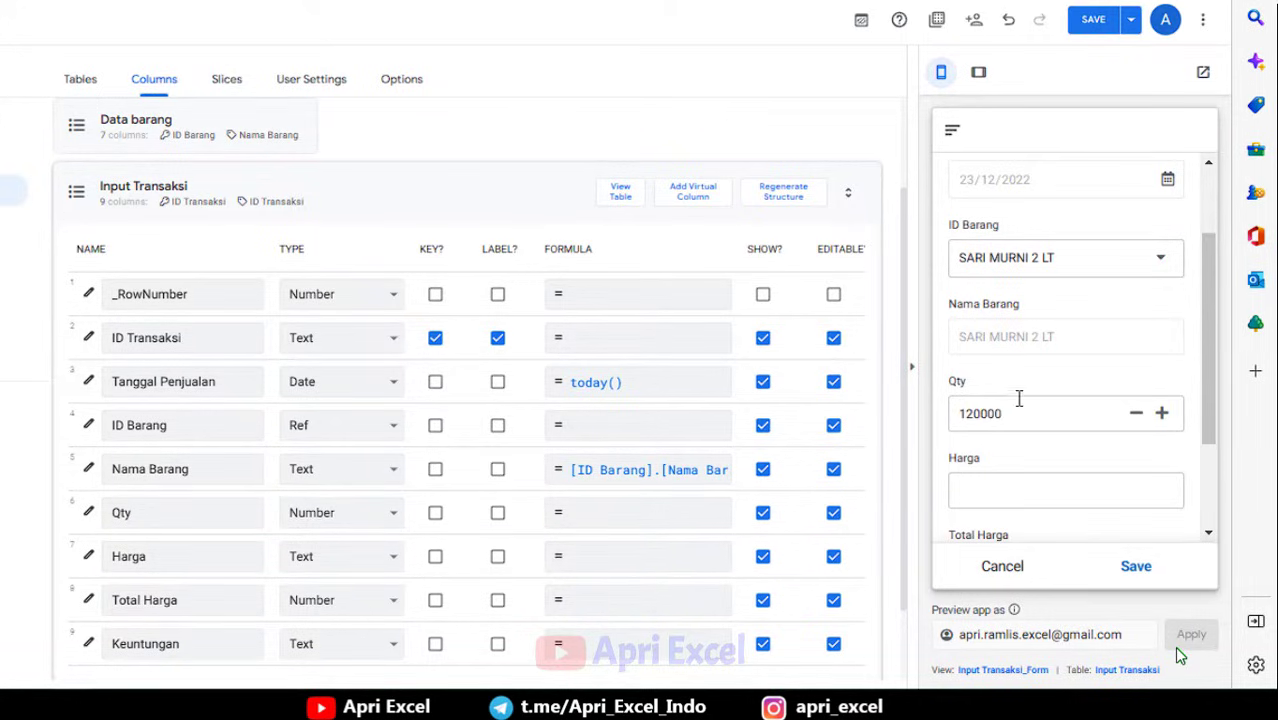
pyautogui.moveTo(1015, 413); pyautogui.dragTo(928, 415)
pyautogui.write('2')
pyautogui.scroll(-2, 1032, 387)
pyautogui.click(1021, 374)
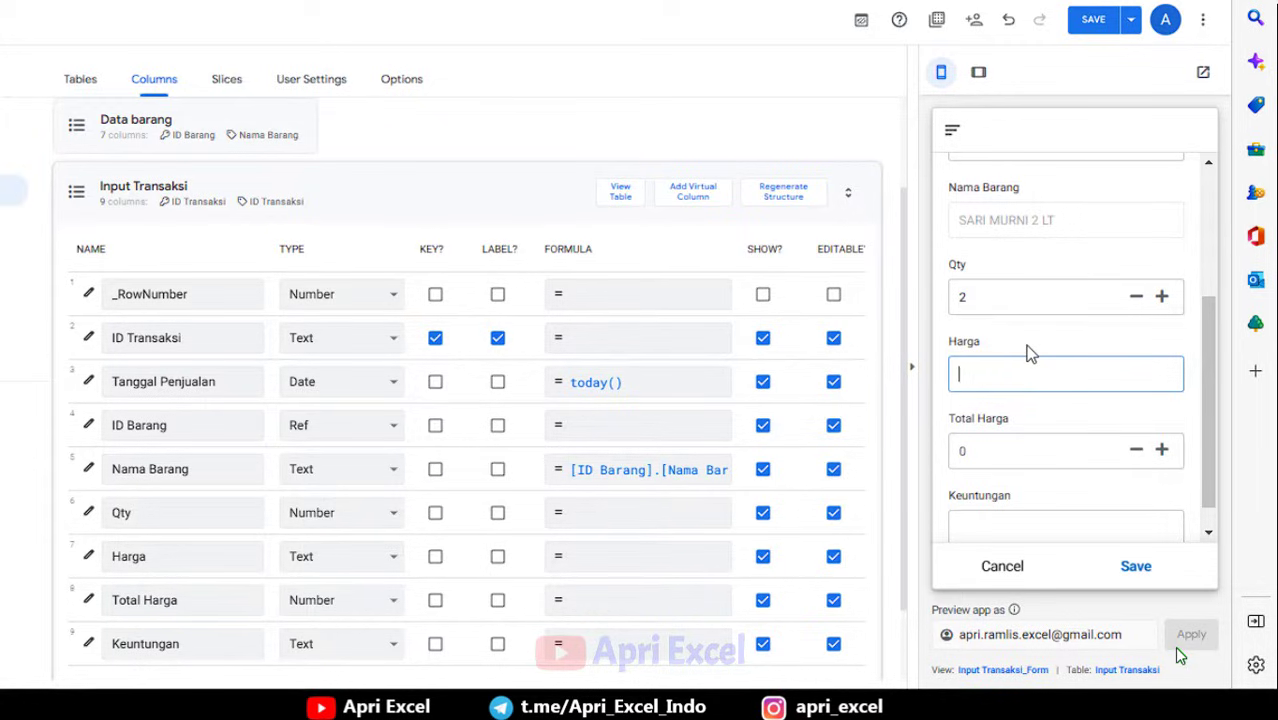
# Set the app formula of the Harga column in Input Transaksi to [ID Barang].[Harga Jual].
pyautogui.click(88, 560)
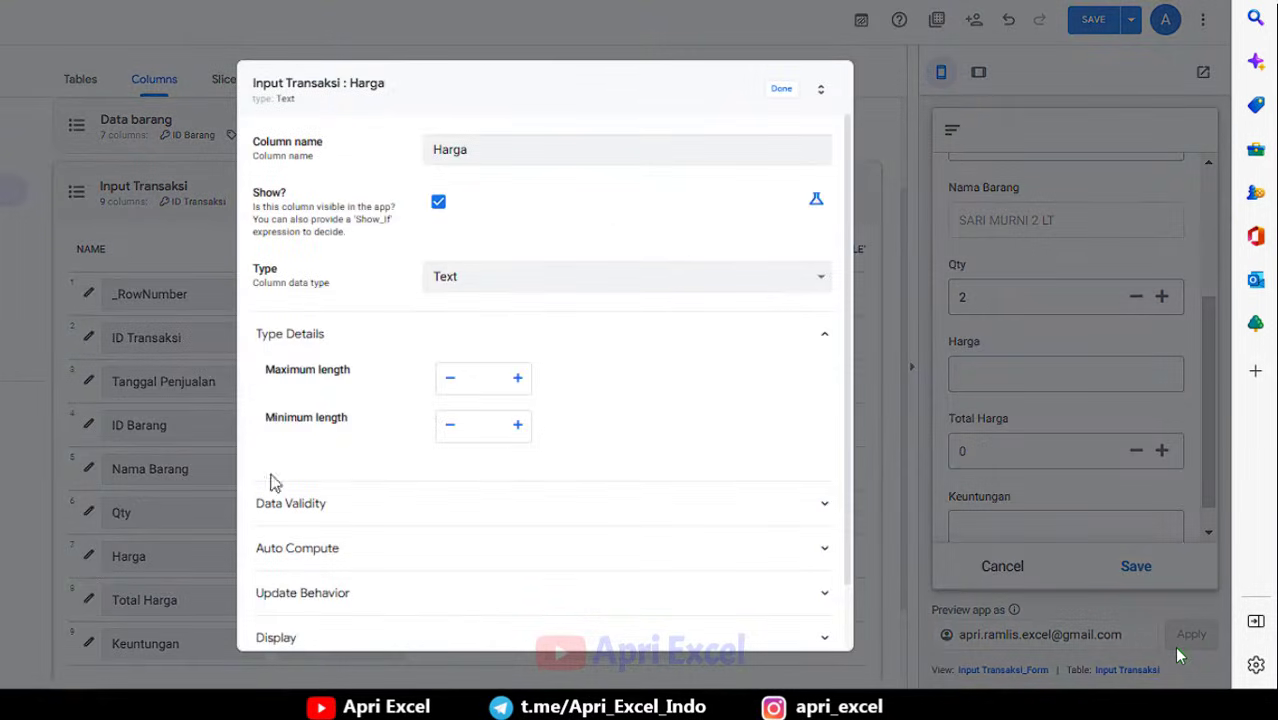
pyautogui.scroll(-1, 440, 473)
pyautogui.click(418, 480)
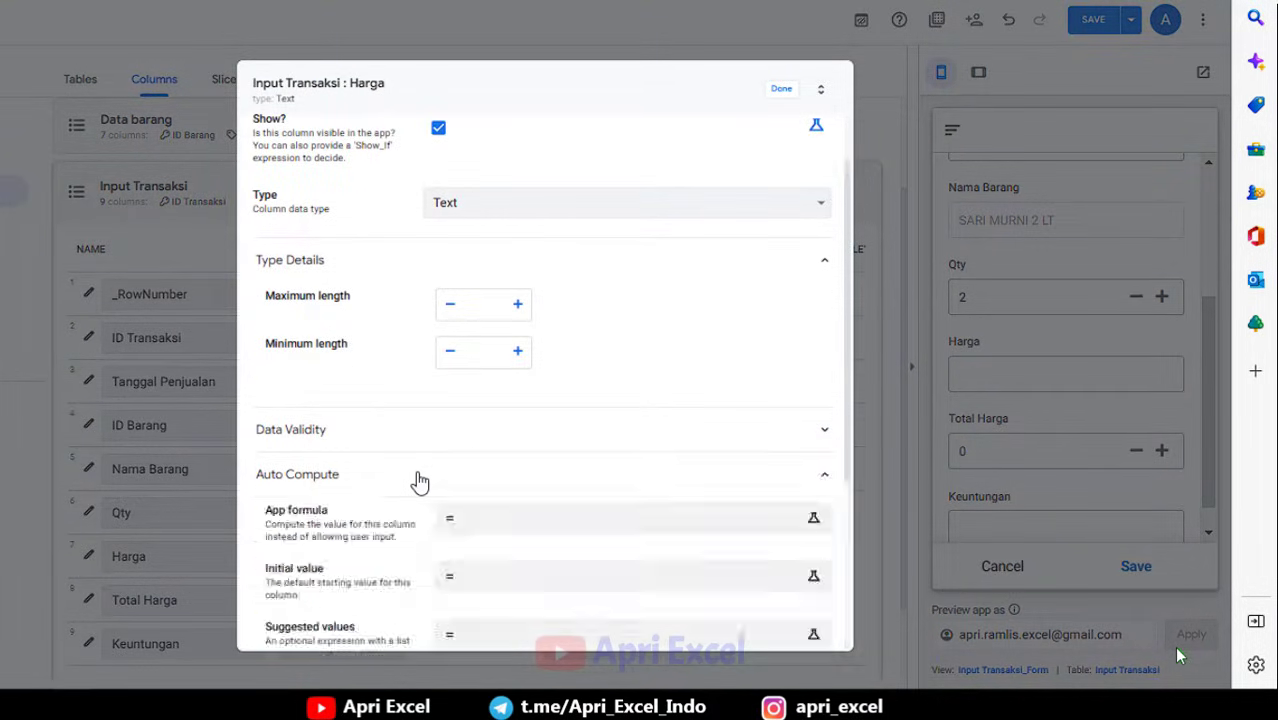
pyautogui.scroll(-1, 420, 483)
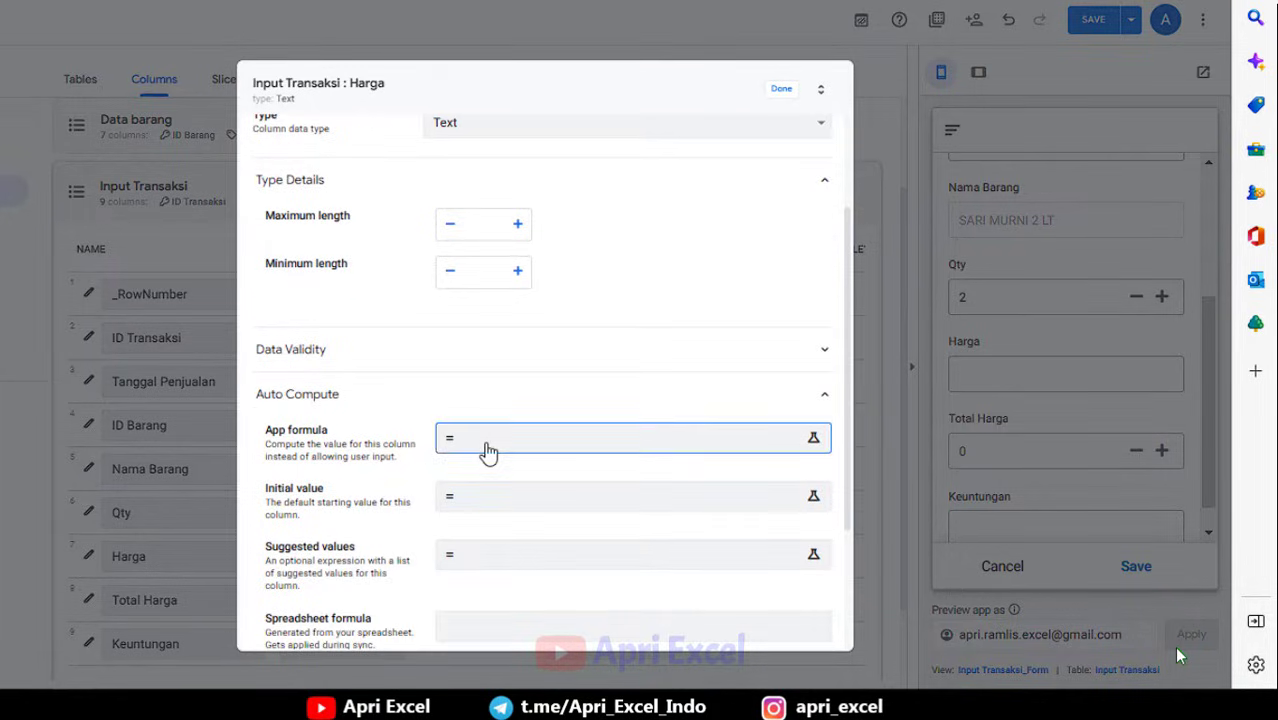
pyautogui.click(485, 451)
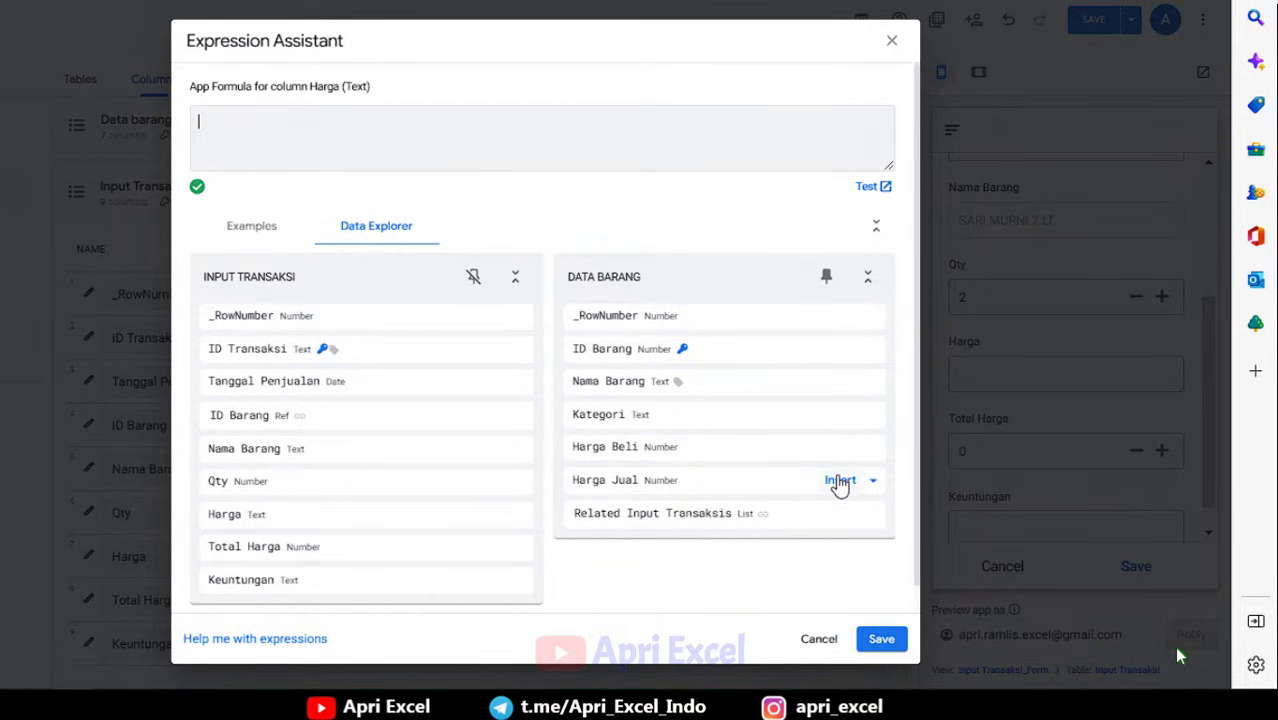
pyautogui.click(840, 481)
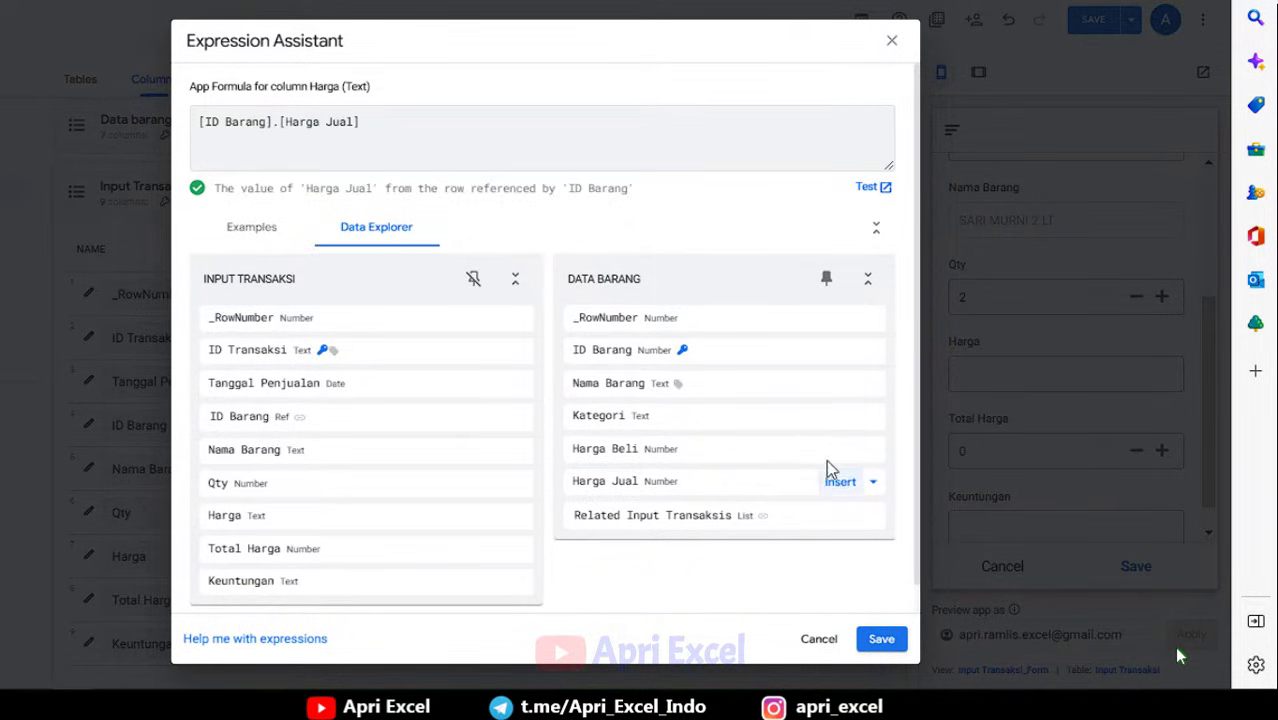
pyautogui.click(884, 639)
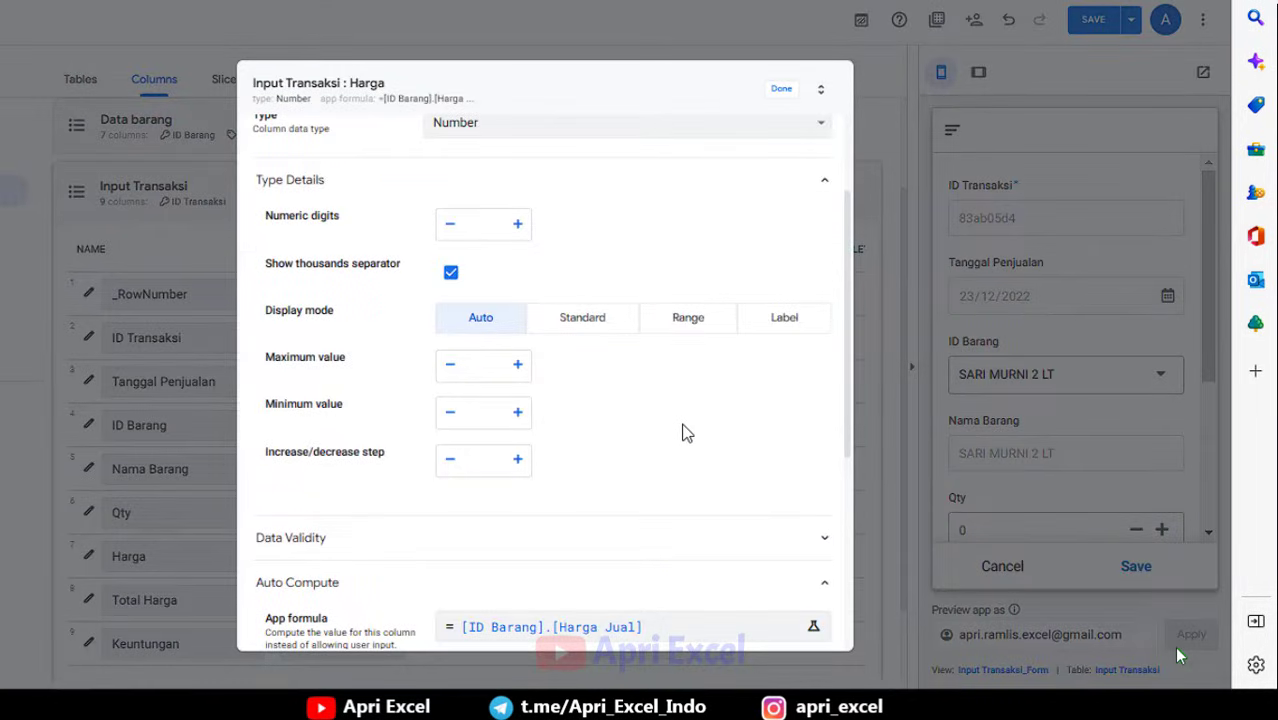
pyautogui.click(784, 92)
# Save the app changes and review the item, price and total fields in the preview form.
pyautogui.scroll(-2, 1060, 350)
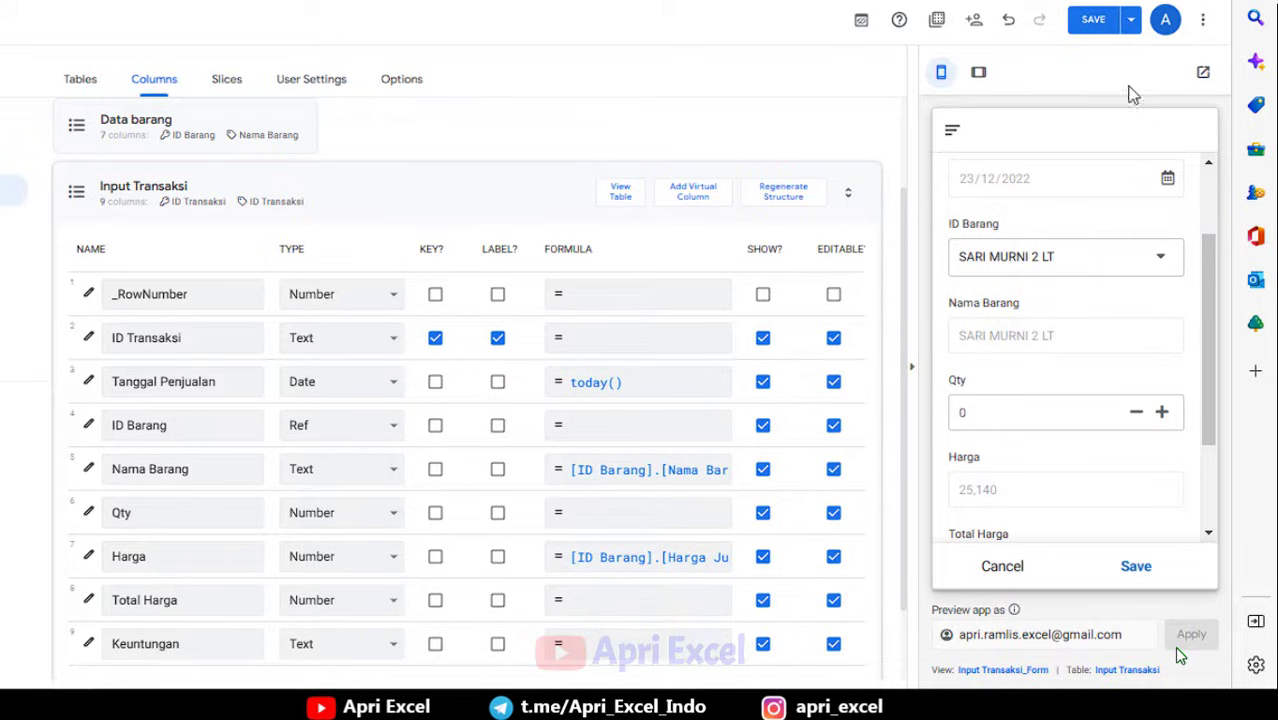
pyautogui.click(1093, 22)
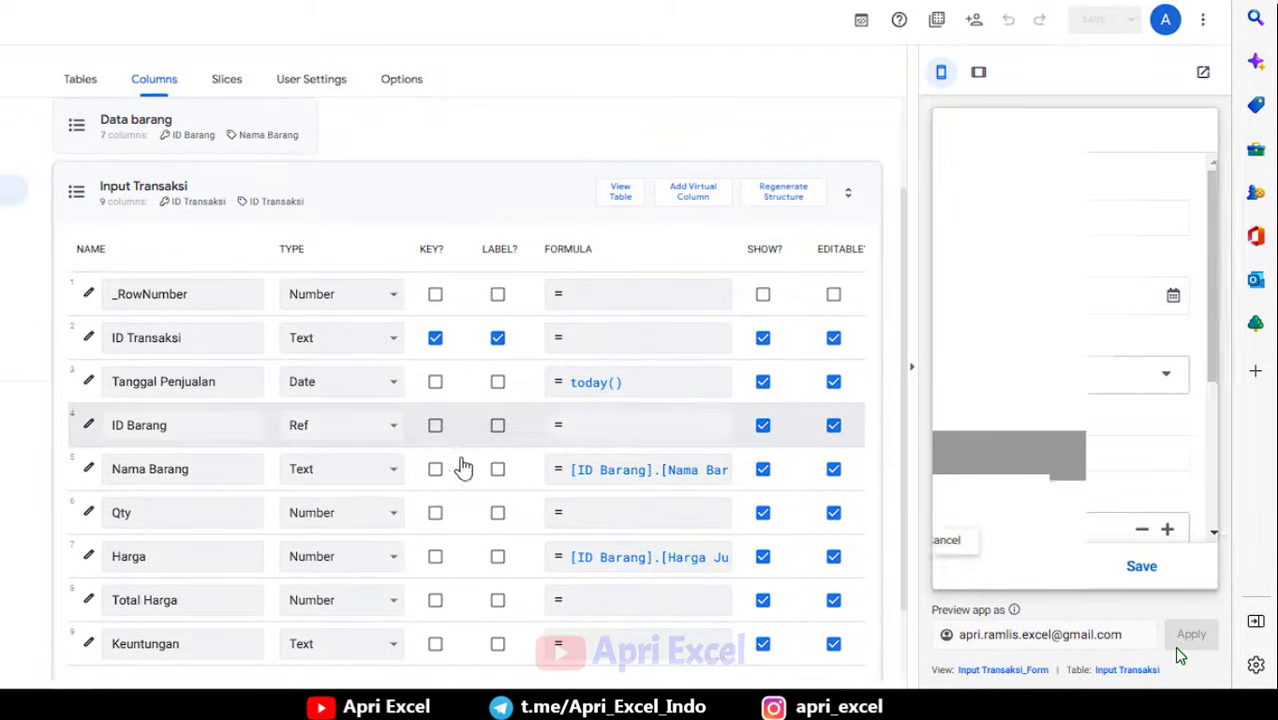
pyautogui.scroll(-2, 1070, 440)
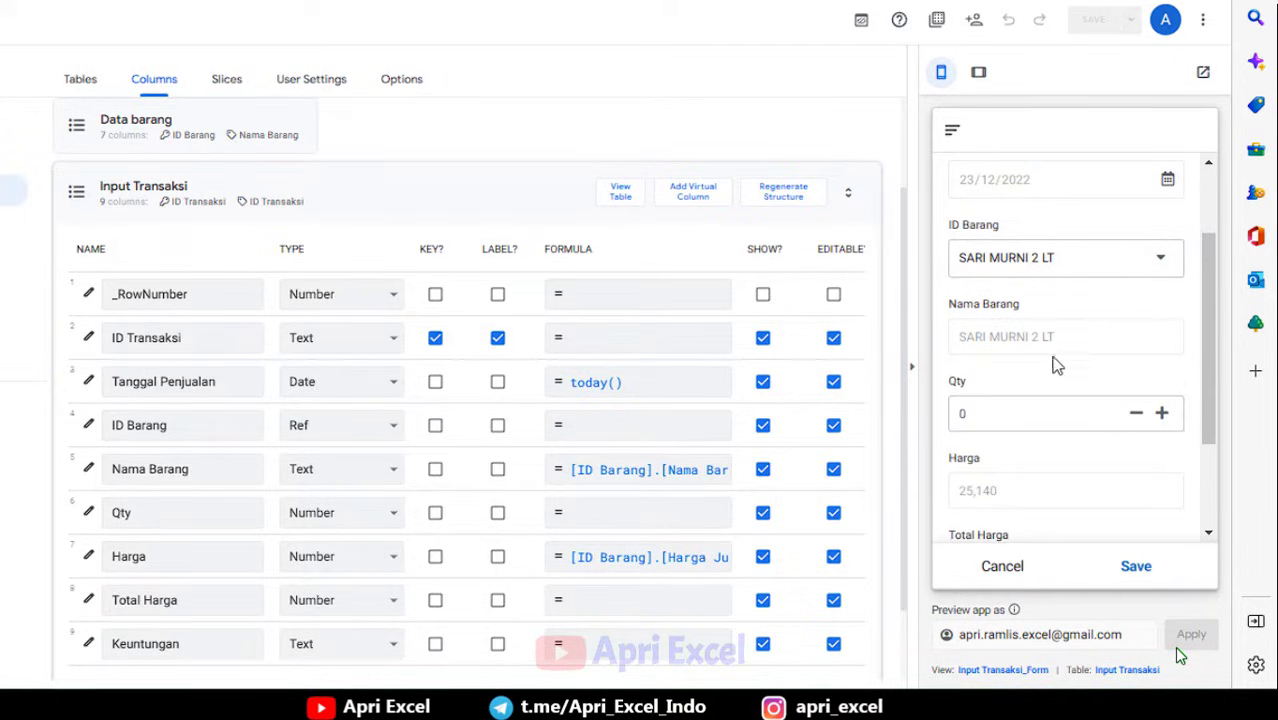
pyautogui.scroll(-1, 1057, 365)
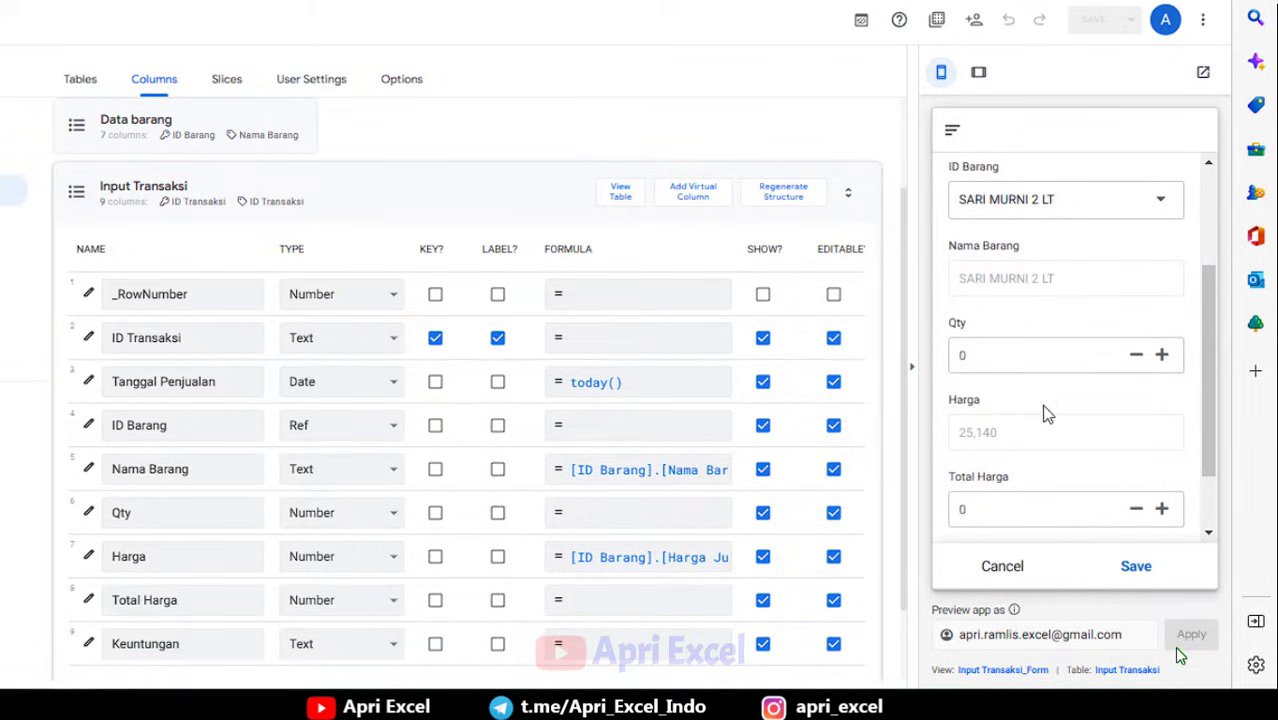
pyautogui.scroll(-2, 1031, 400)
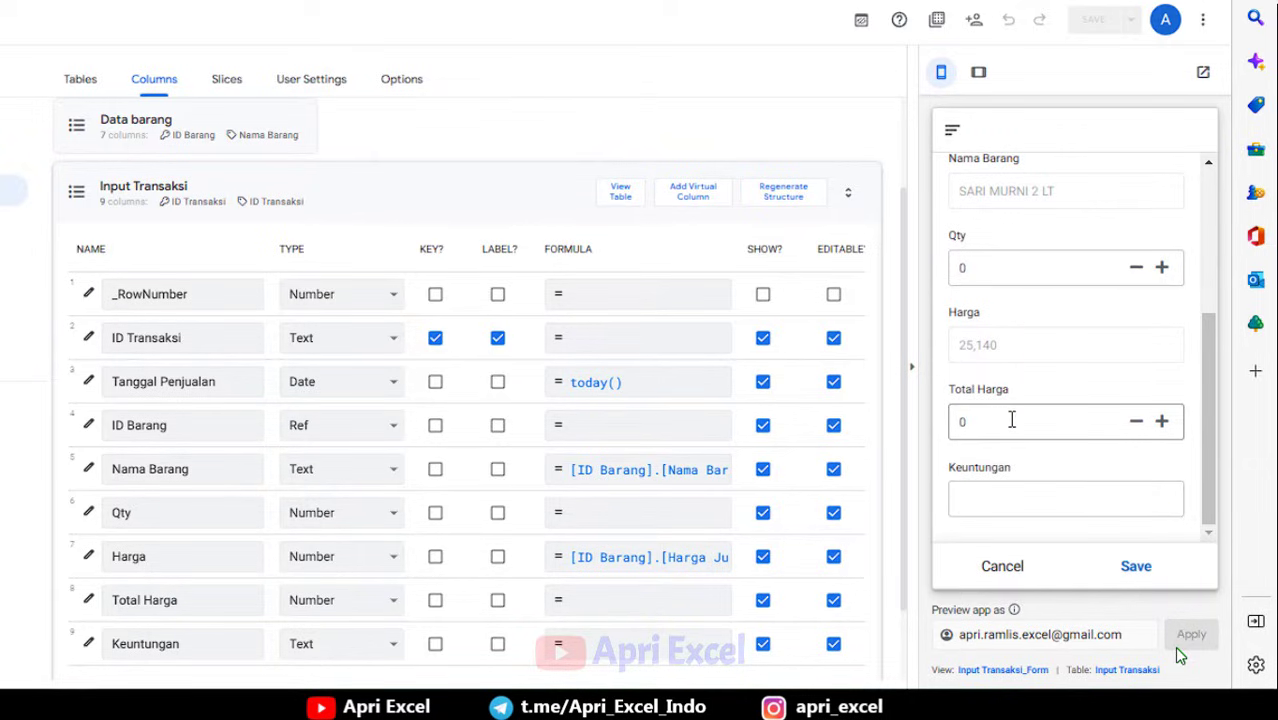
# Change the data type of the Harga column in Input Transaksi to Price.
pyautogui.scroll(-2, 251, 427)
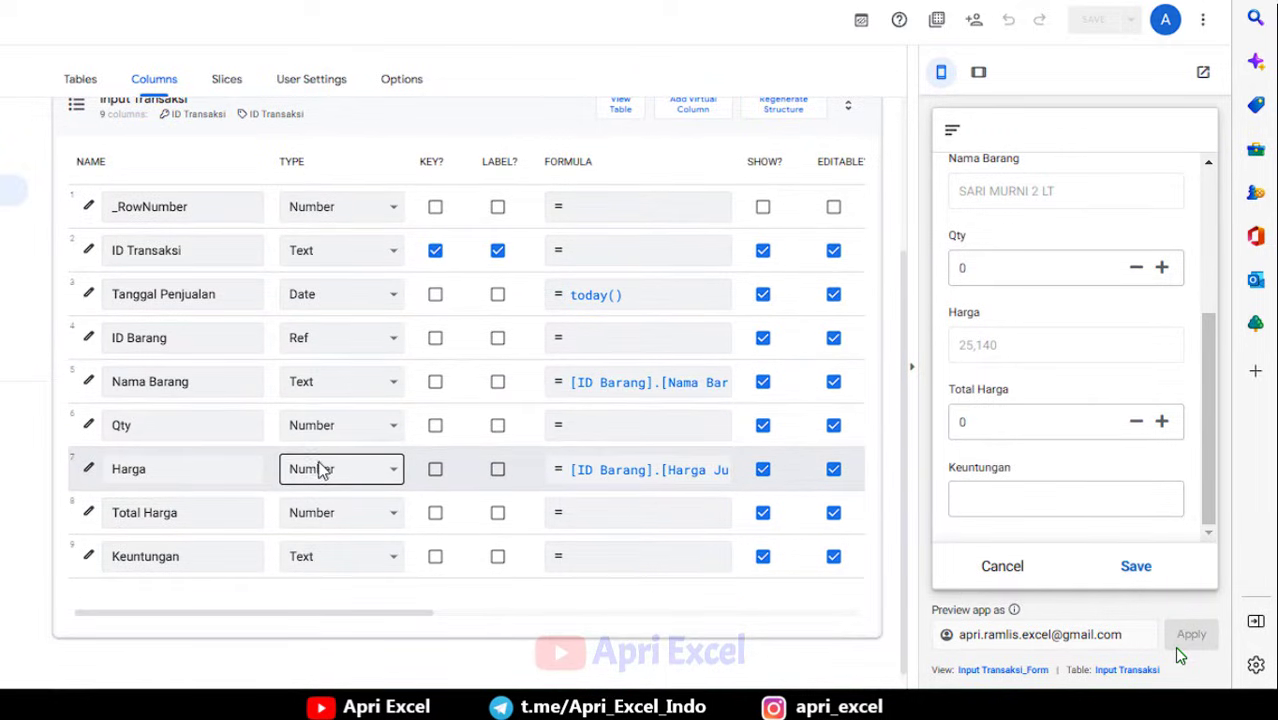
pyautogui.click(376, 482)
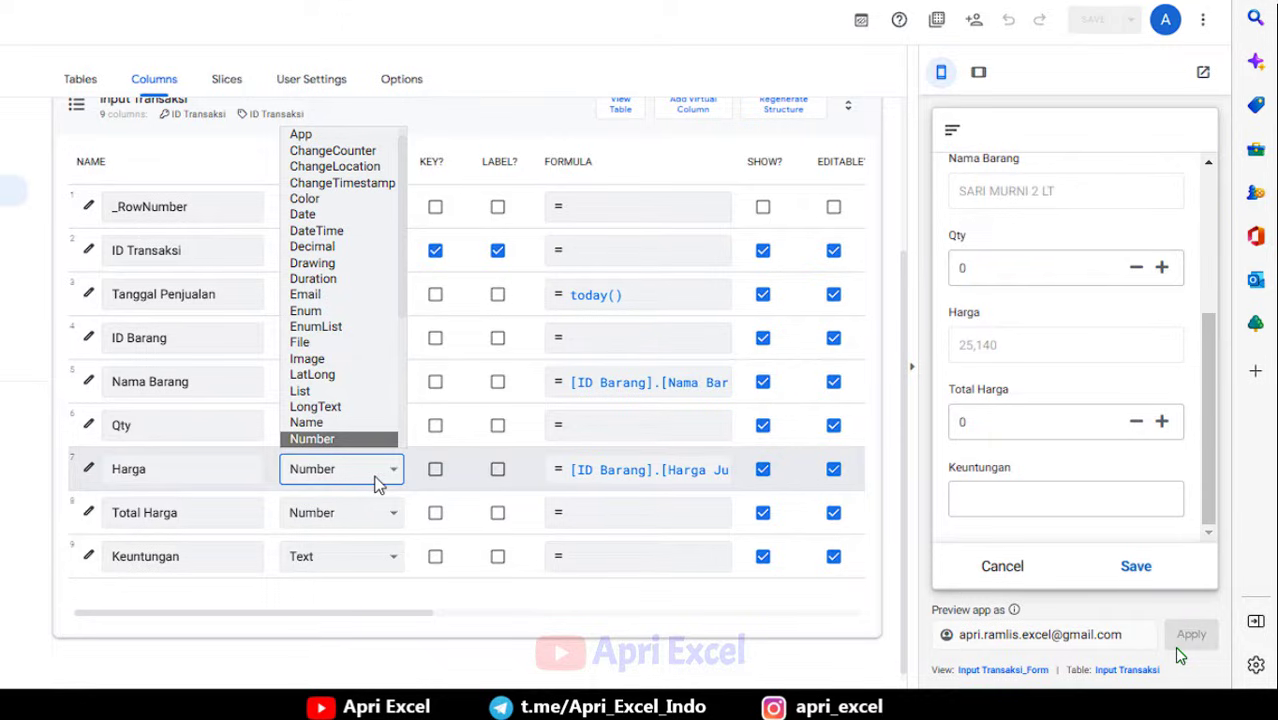
pyautogui.press('Down')
pyautogui.press('Down')
pyautogui.scroll(-1, 380, 436)
pyautogui.click(365, 412)
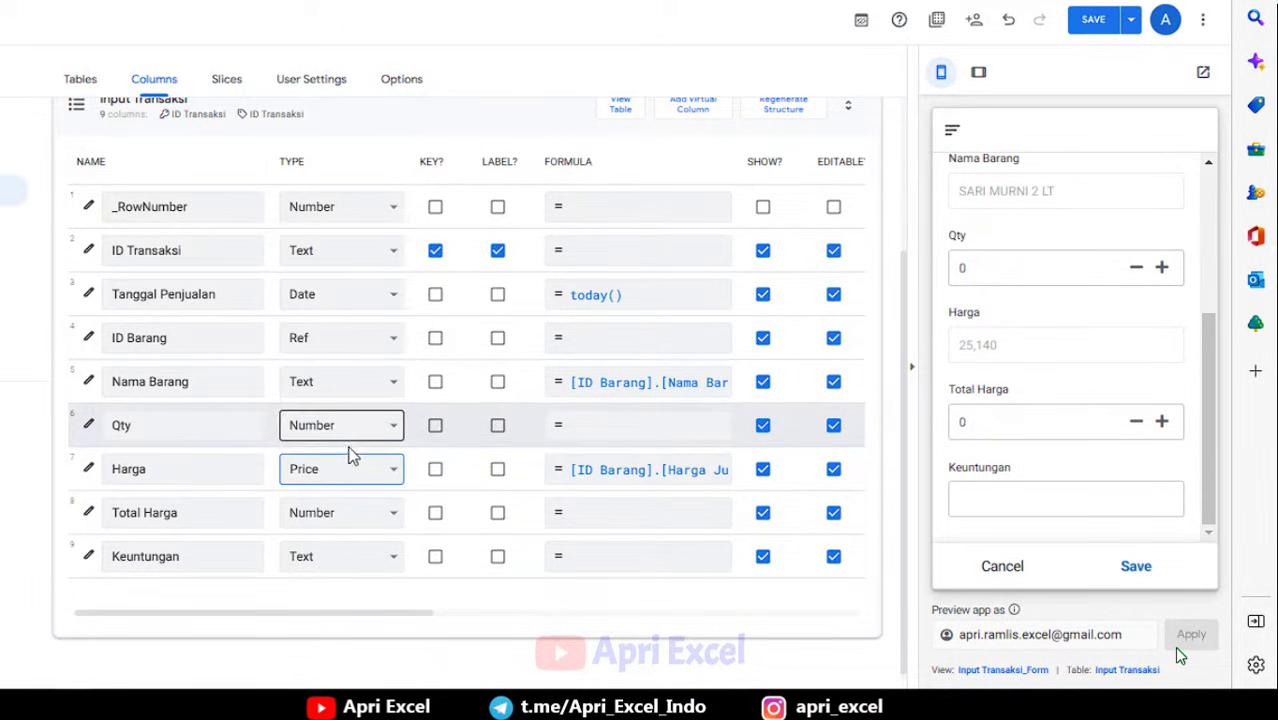
# Change the data type of the Total Harga column to Price.
pyautogui.click(381, 520)
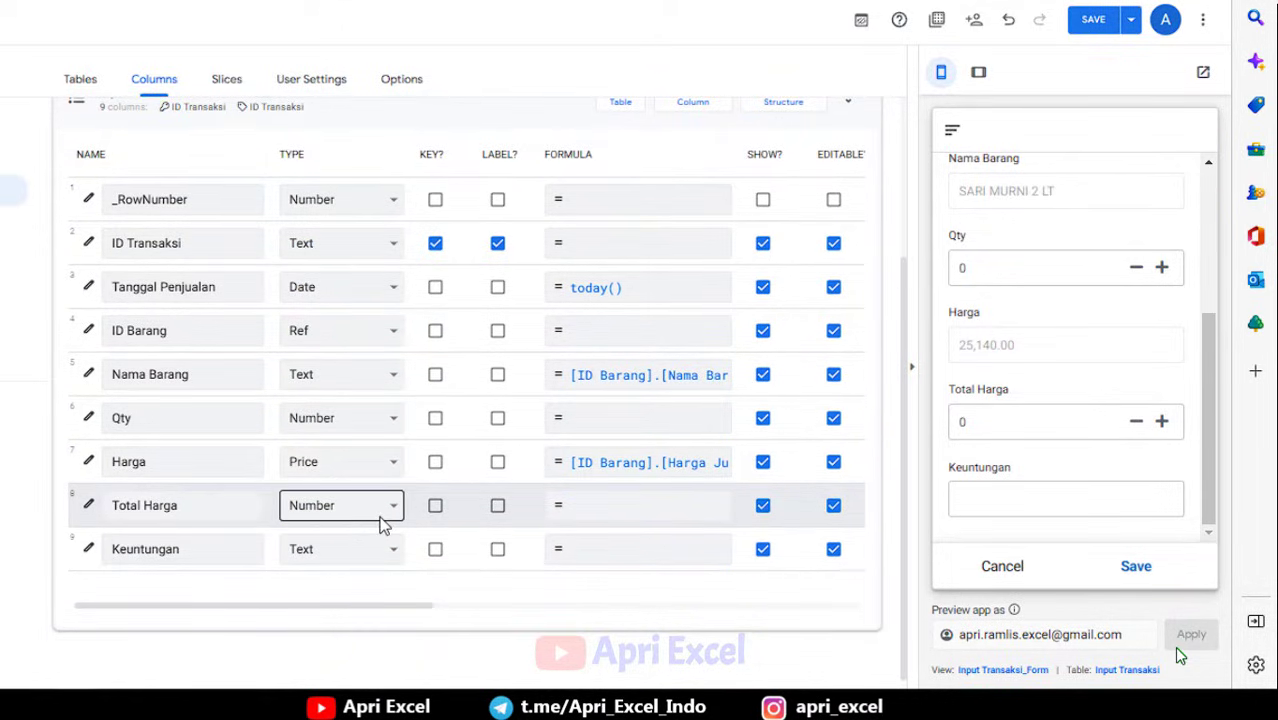
pyautogui.click(381, 520)
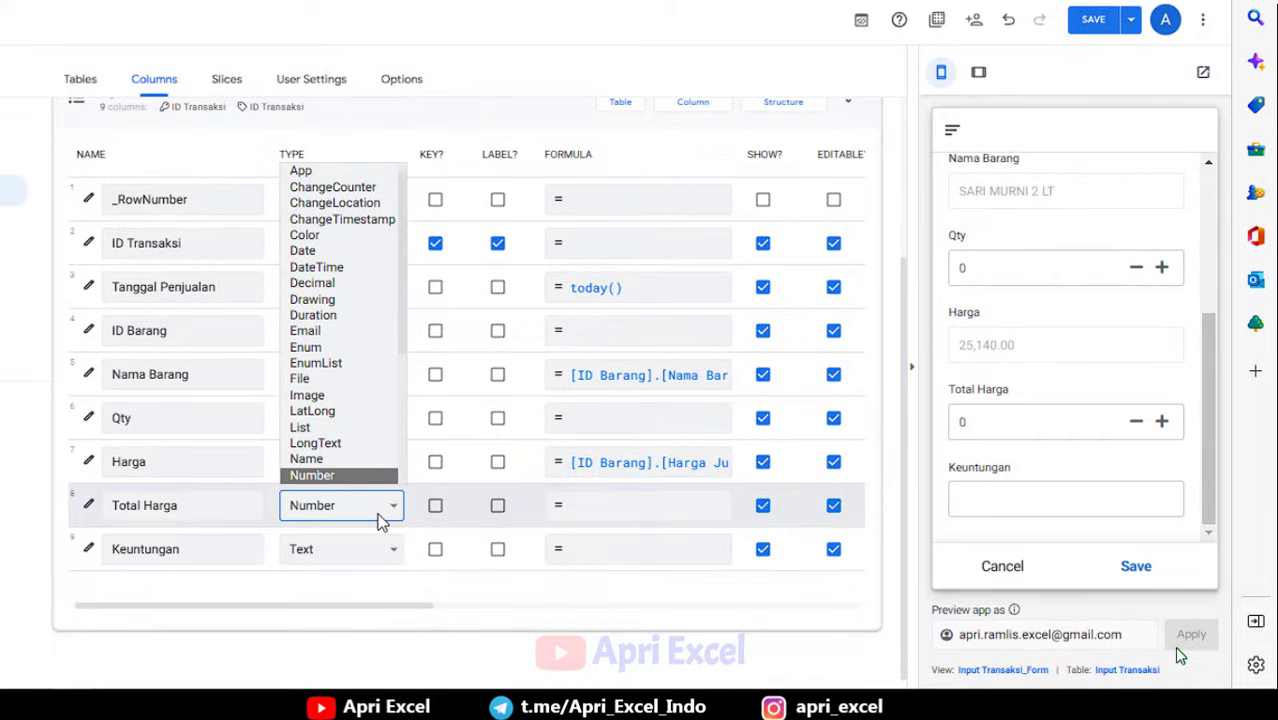
pyautogui.press('p')
pyautogui.scroll(-1, 381, 484)
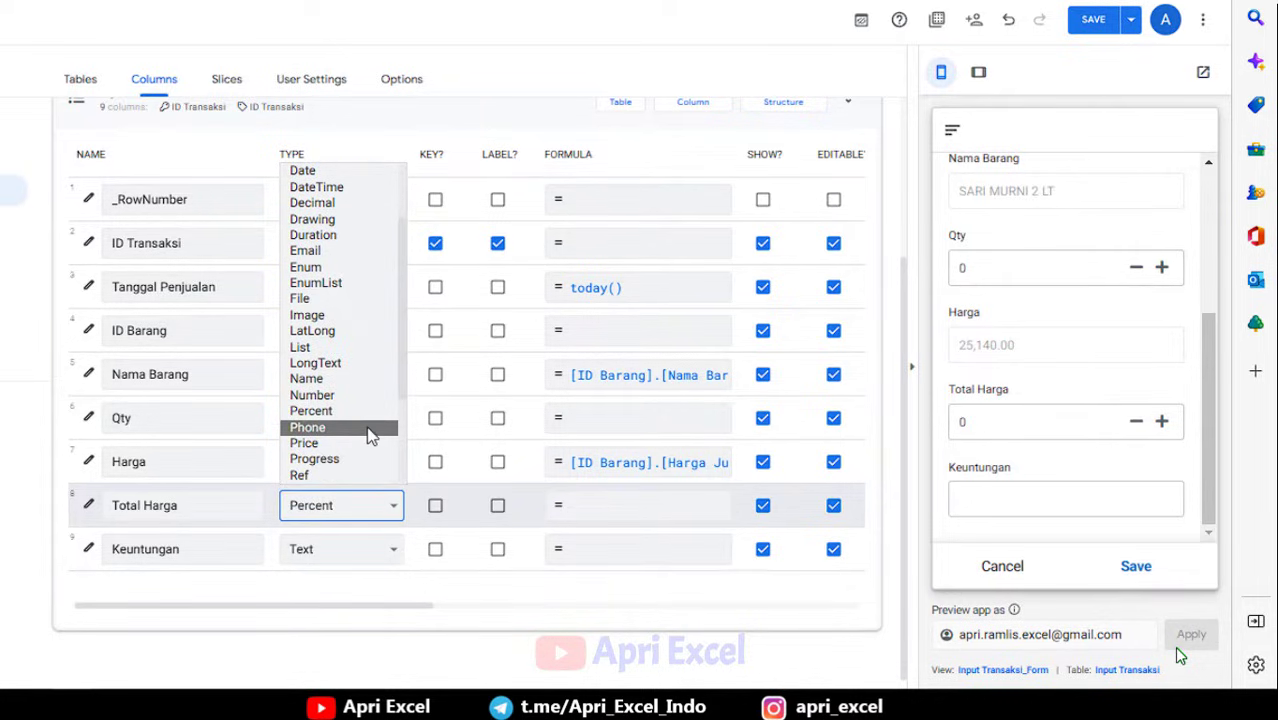
pyautogui.click(363, 443)
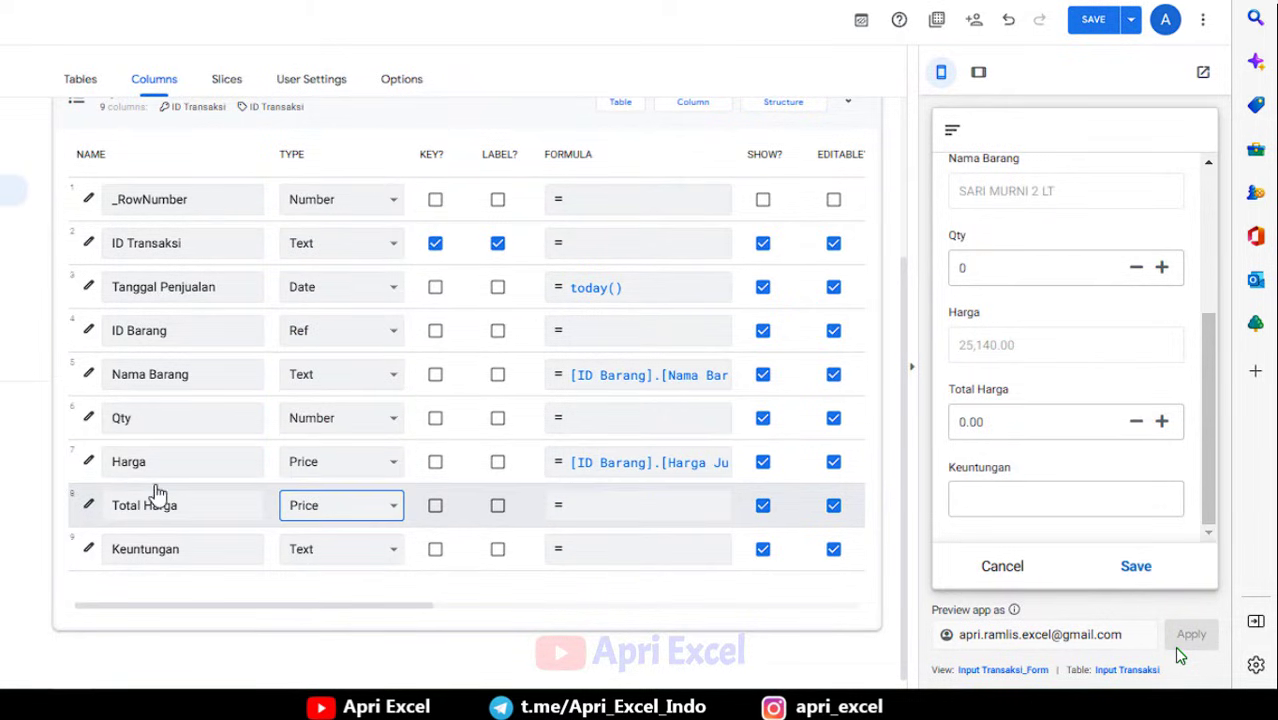
# Build the app formula [ID Barang].[Harga Jual]*[Qty] for the Total Harga column in Input Transaksi.
pyautogui.click(89, 507)
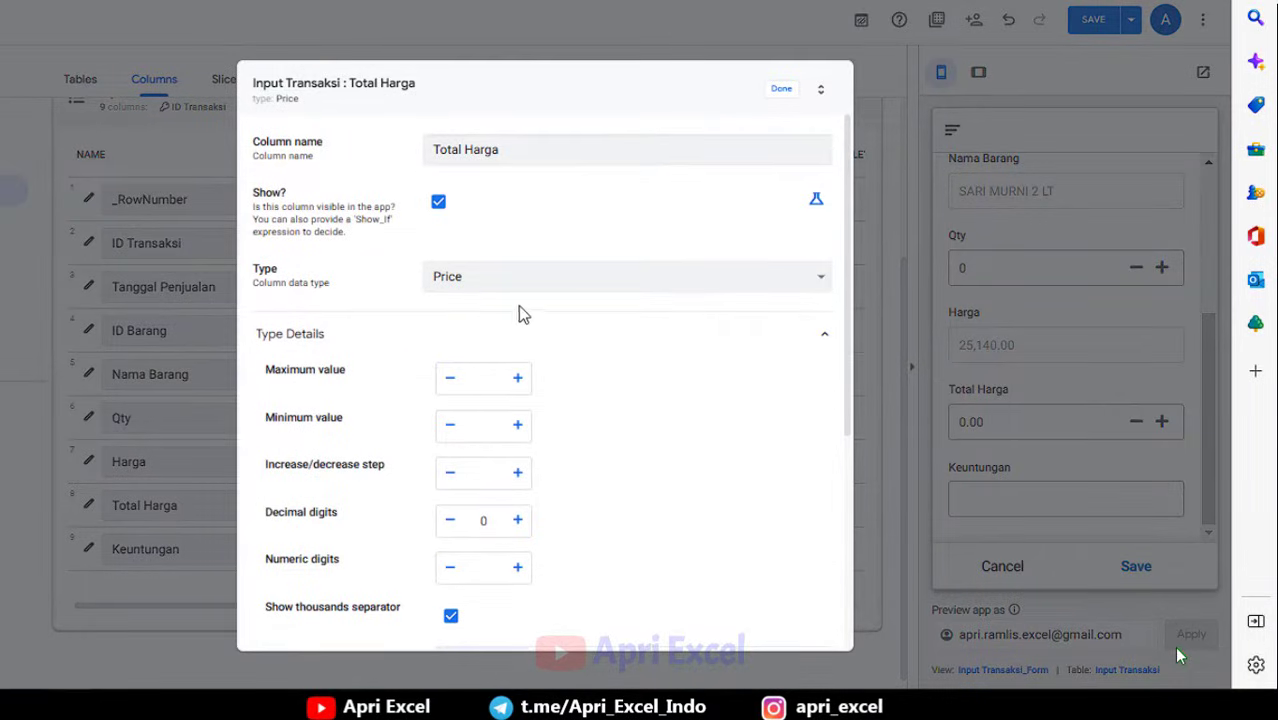
pyautogui.scroll(-3, 520, 307)
pyautogui.scroll(-1, 519, 306)
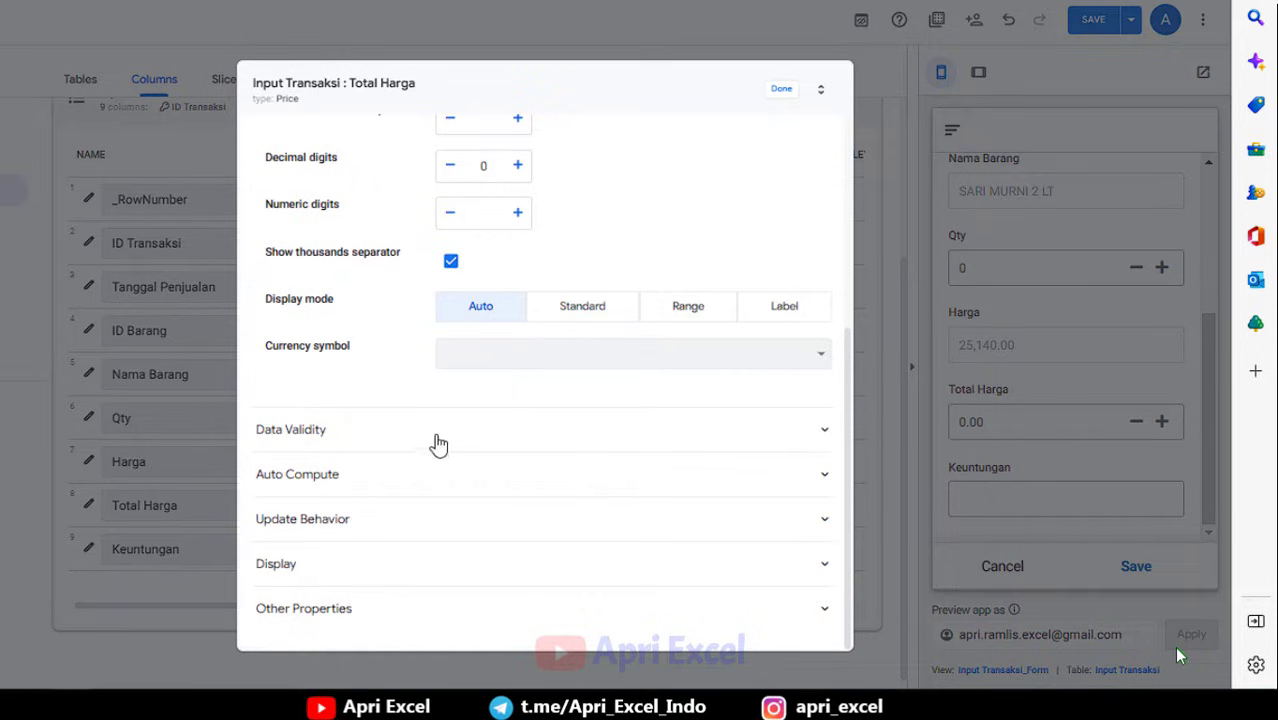
pyautogui.click(447, 476)
pyautogui.scroll(-1, 485, 465)
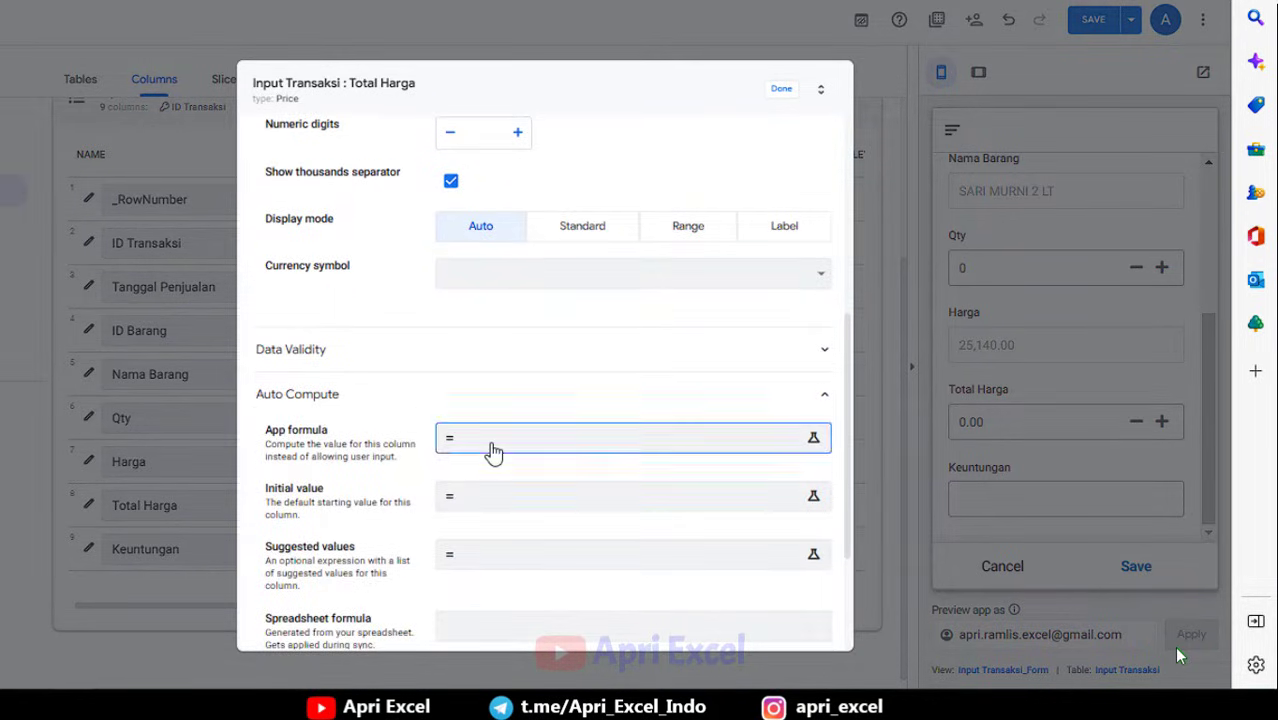
pyautogui.click(491, 449)
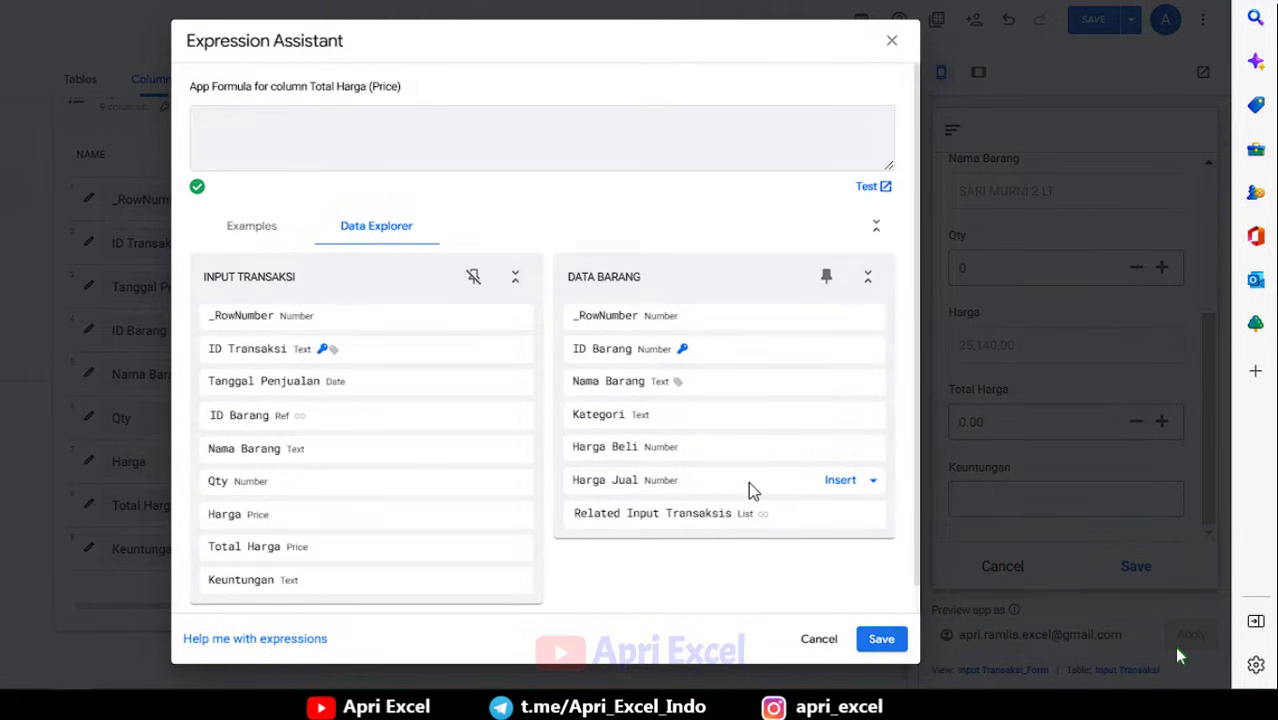
pyautogui.click(838, 481)
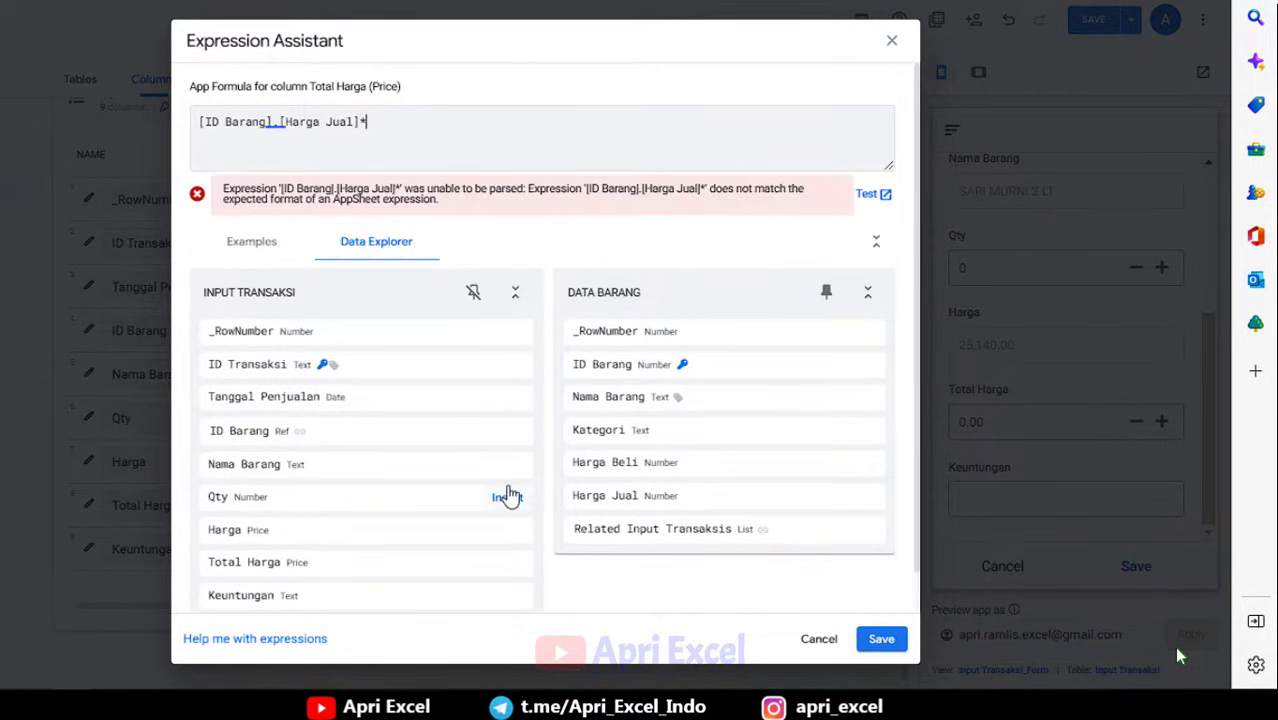
pyautogui.click(502, 497)
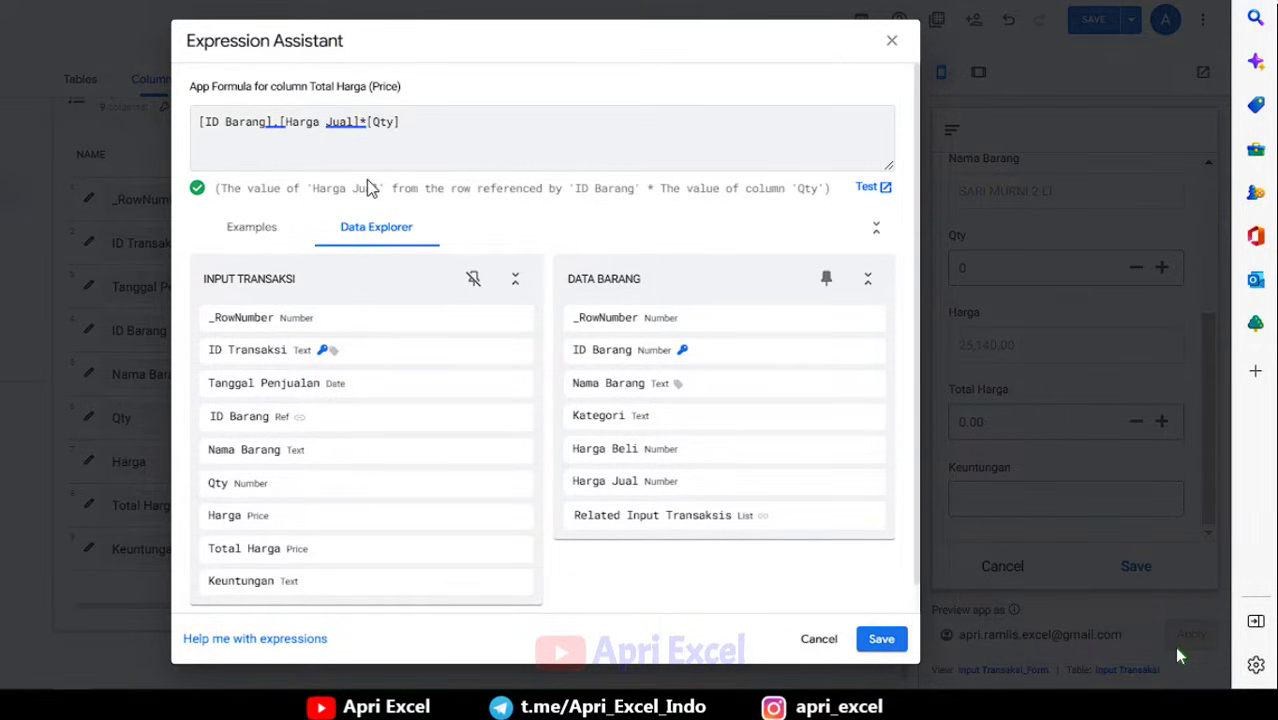
# Qualify Qty in the Total Harga formula with [_thisrow]. and save the formula and column settings.
pyautogui.write('(')
pyautogui.press('BackSpace')
pyautogui.write('[_thisr')
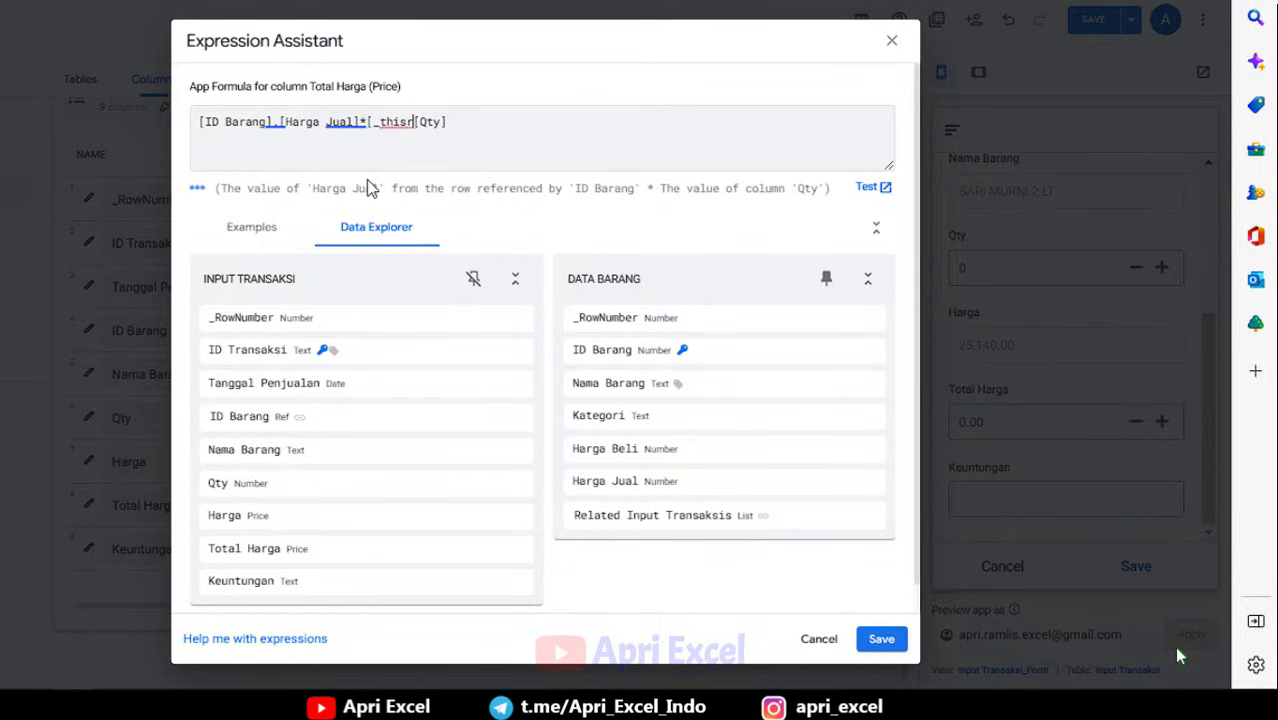
pyautogui.write('ow].')
pyautogui.click(881, 640)
pyautogui.click(770, 94)
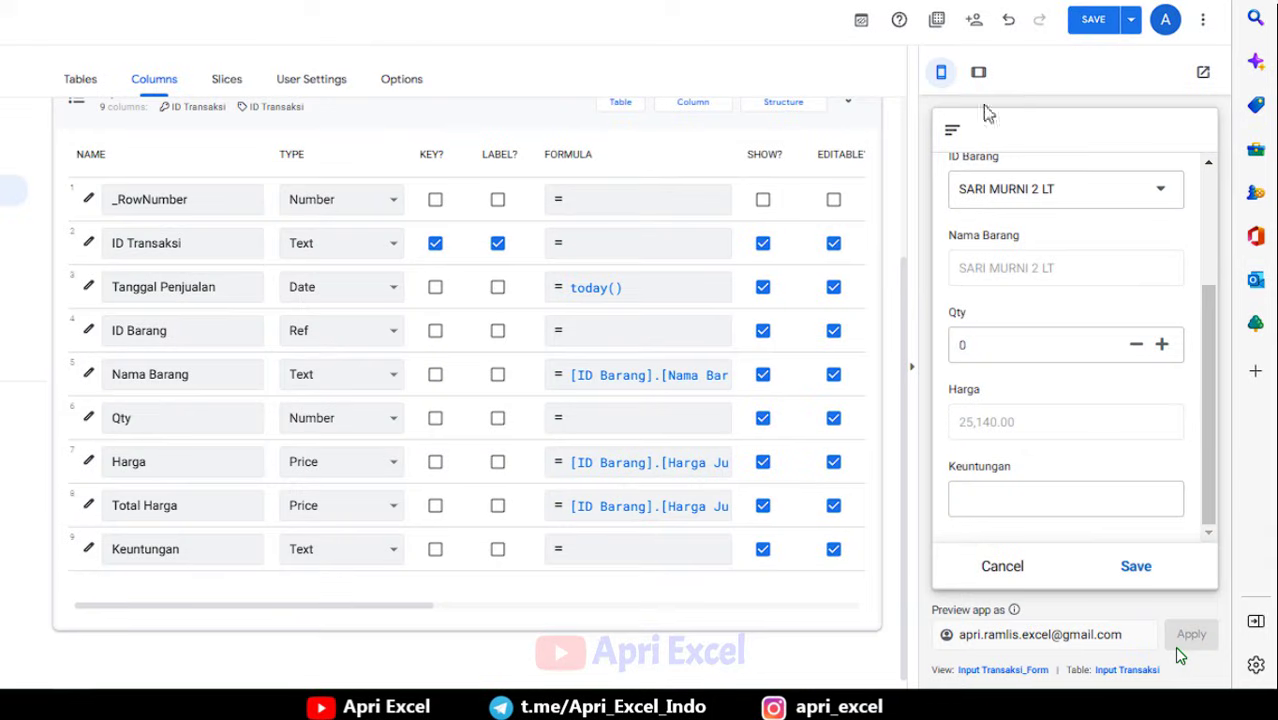
# Save the app changes and review the Harga and Total Harga fields in the preview form.
pyautogui.click(1085, 30)
pyautogui.scroll(-1, 1055, 432)
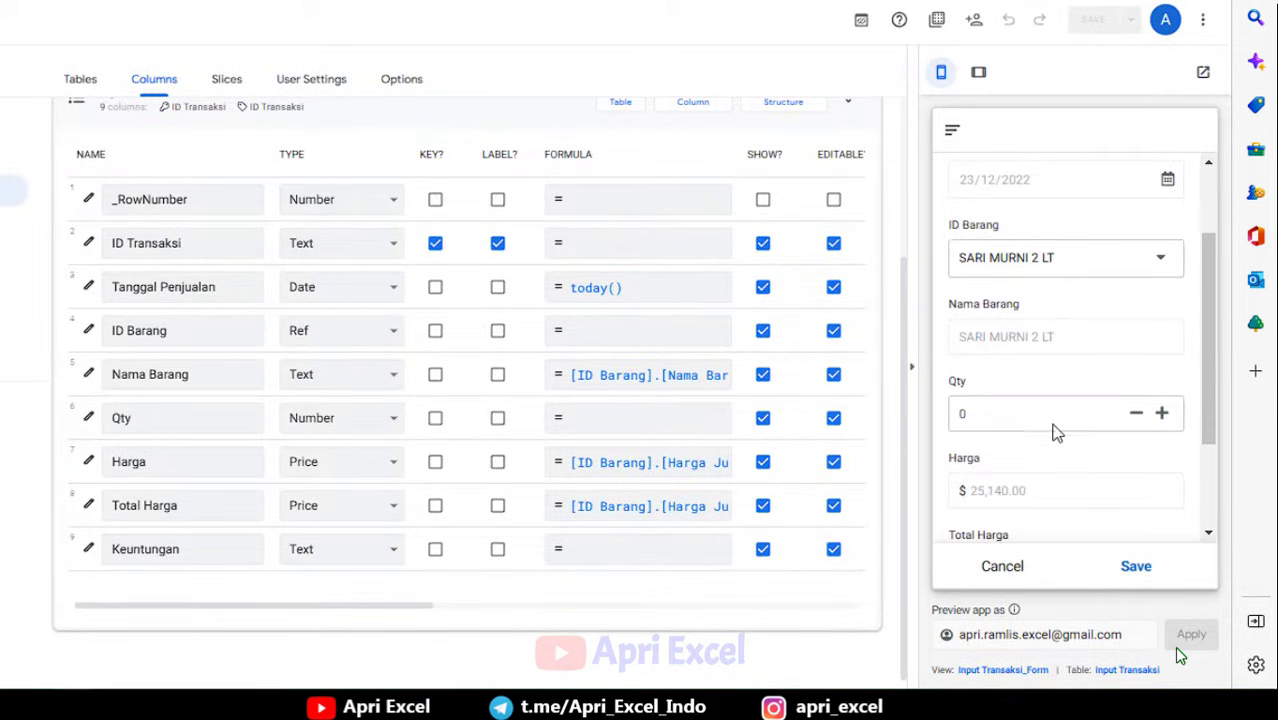
pyautogui.scroll(-2, 1055, 432)
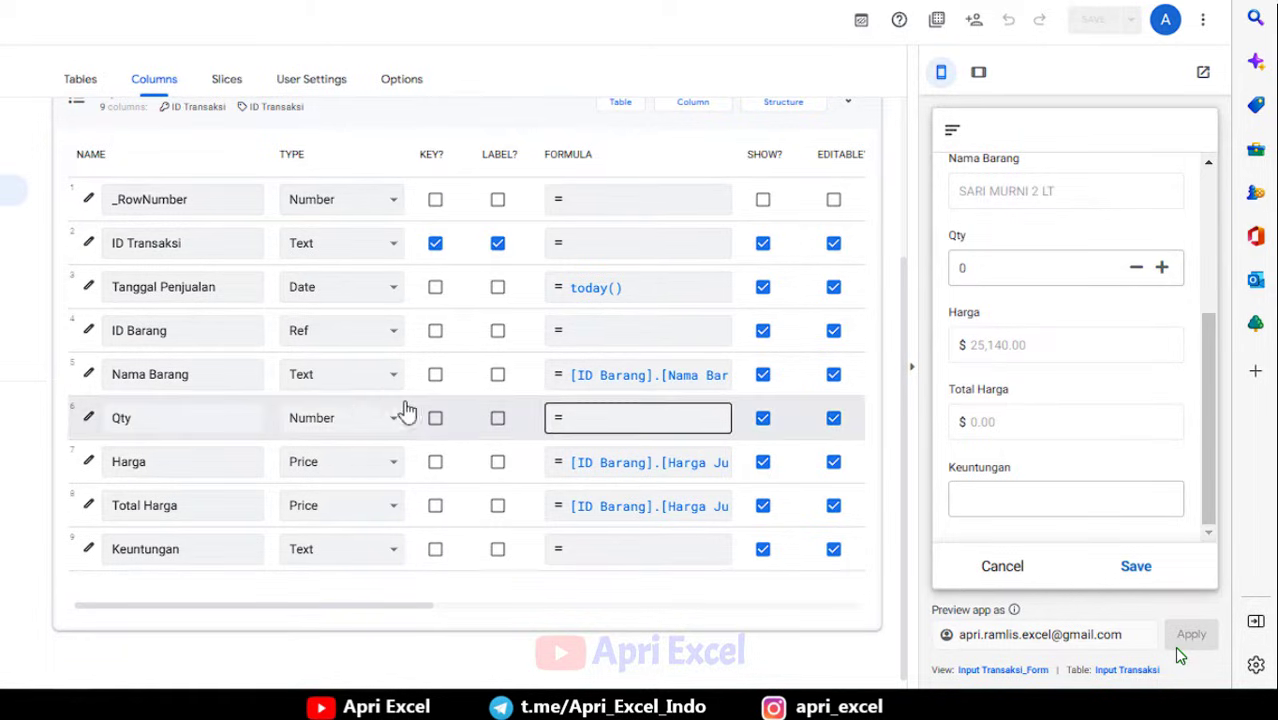
# Set the currency symbol of the Harga column in Input Transaksi to Rp.
pyautogui.click(88, 461)
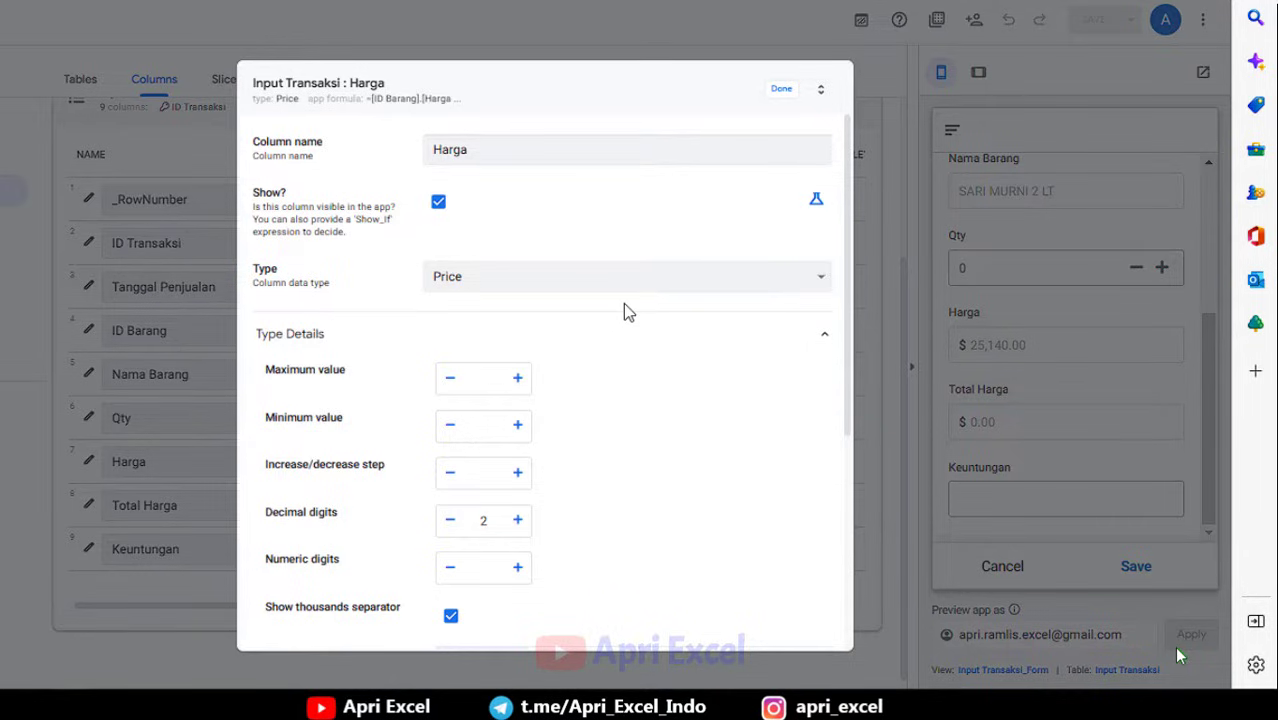
pyautogui.scroll(-5, 625, 308)
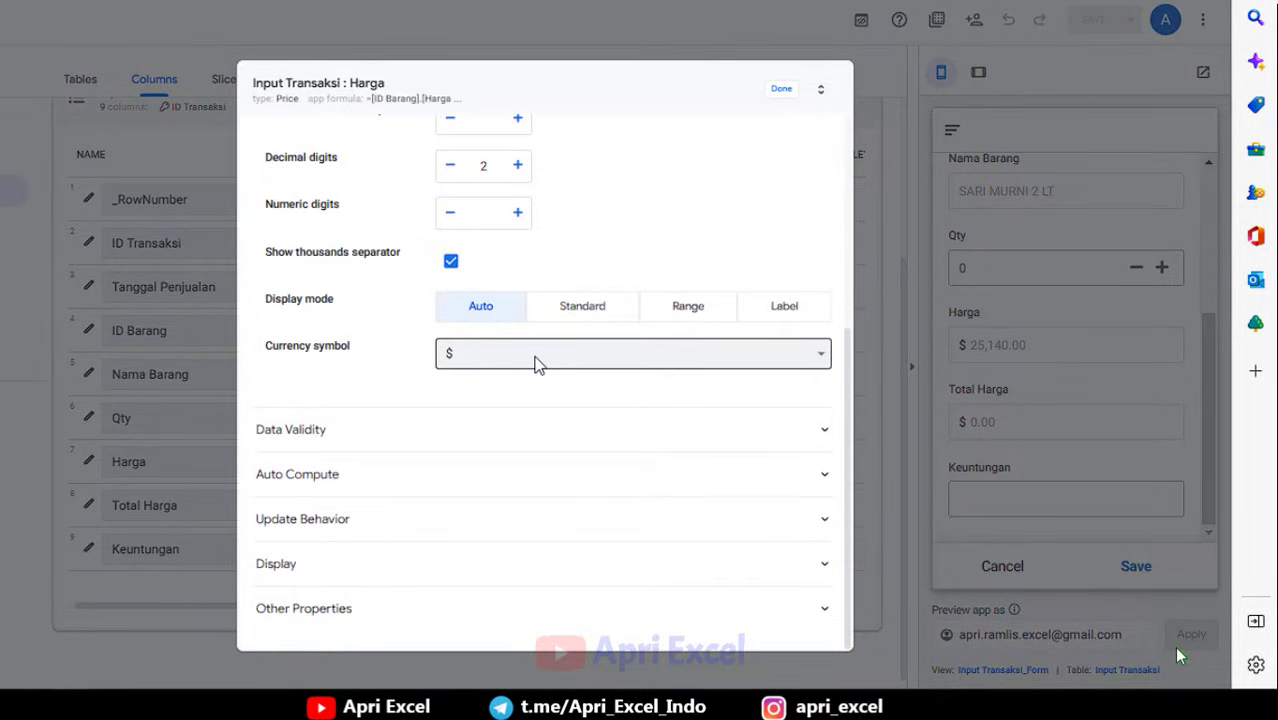
pyautogui.click(536, 360)
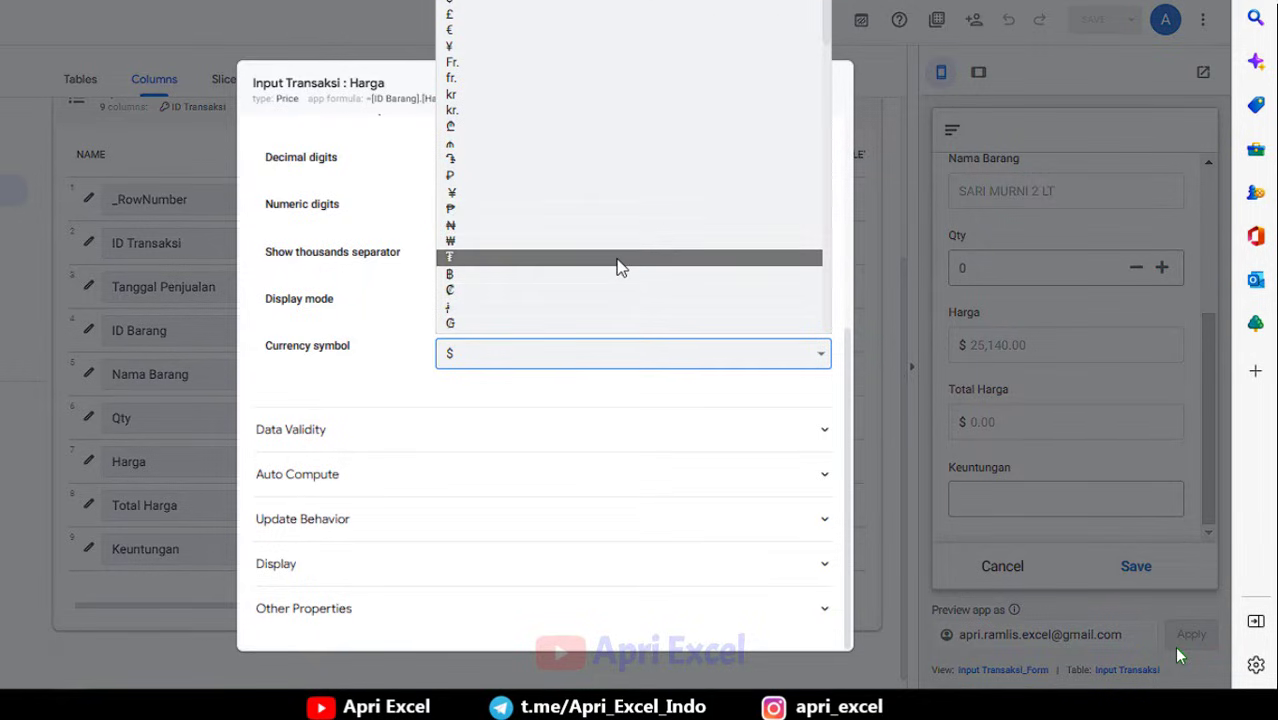
pyautogui.press('r')
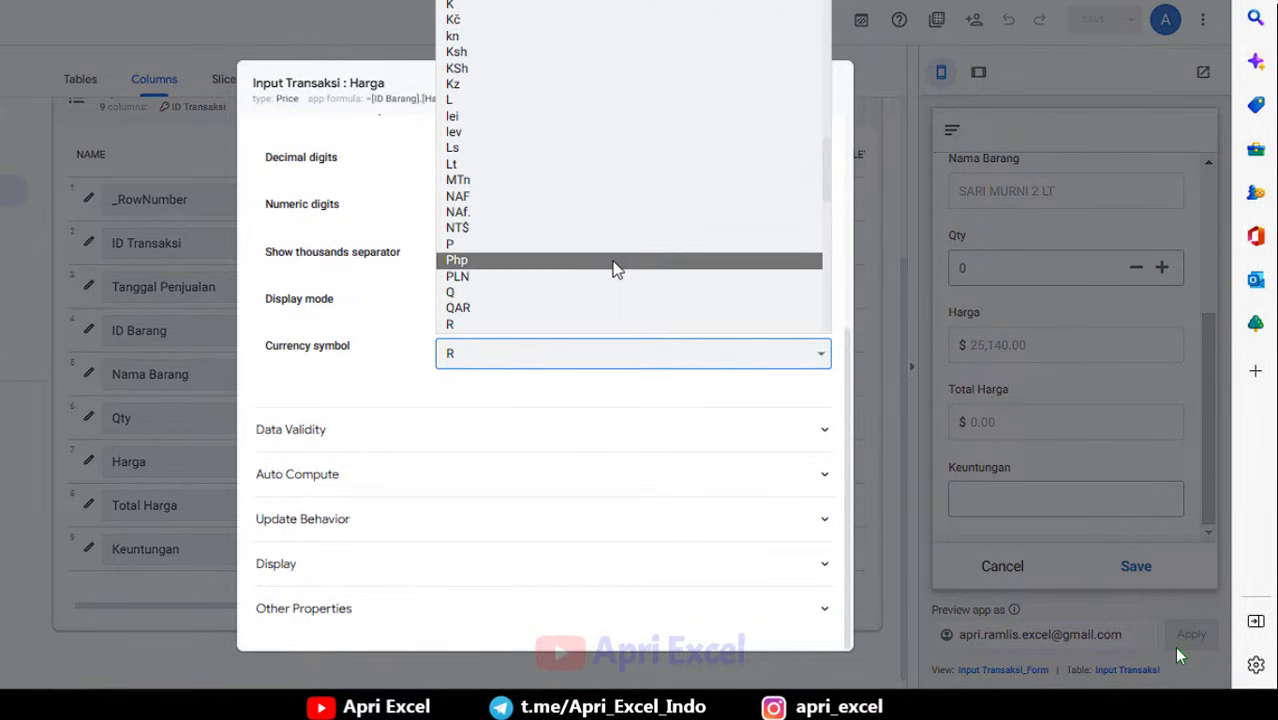
pyautogui.scroll(-1, 616, 262)
pyautogui.scroll(-3, 613, 264)
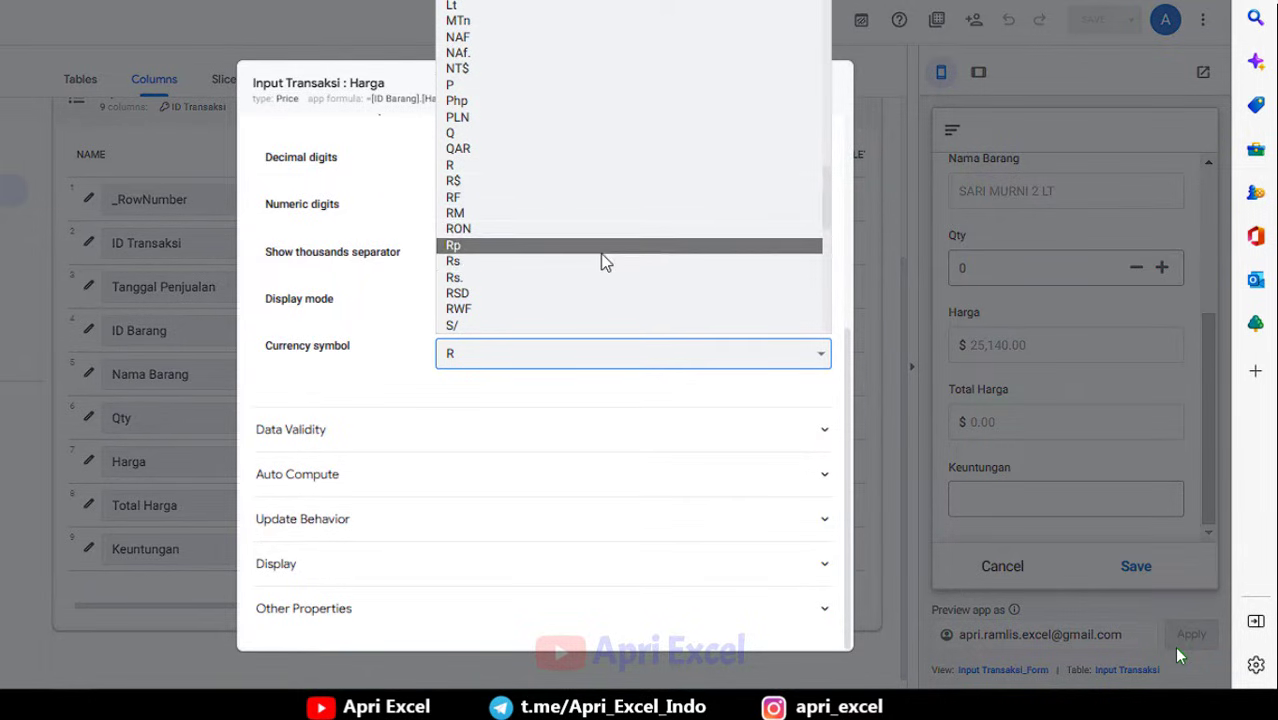
pyautogui.click(600, 250)
pyautogui.click(782, 92)
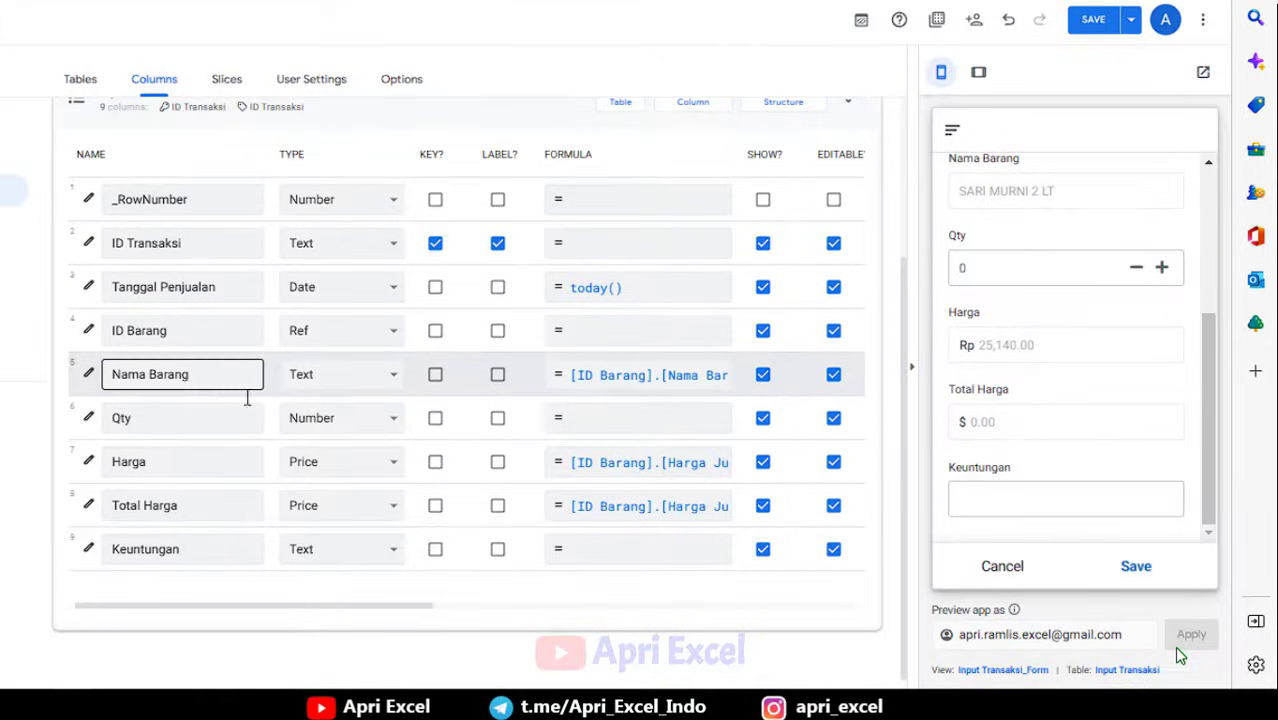
# Set the currency symbol of the Total Harga column to Rp.
pyautogui.click(86, 505)
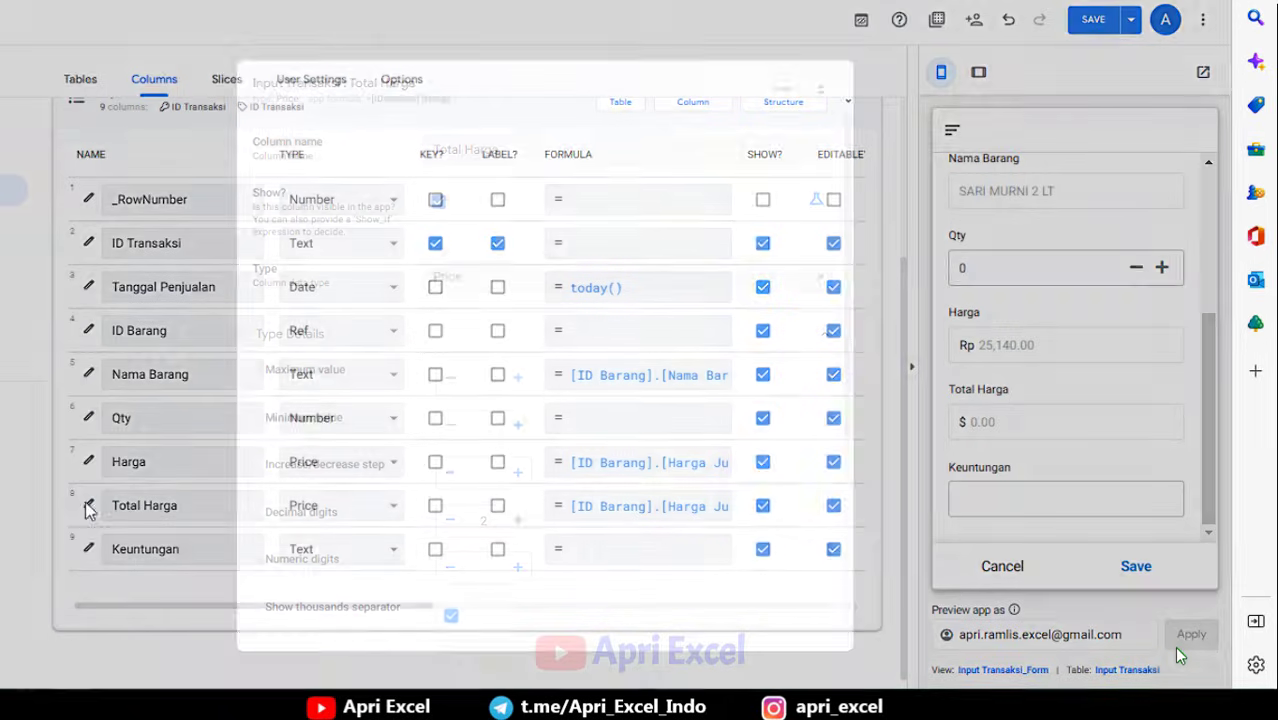
pyautogui.scroll(-3, 520, 362)
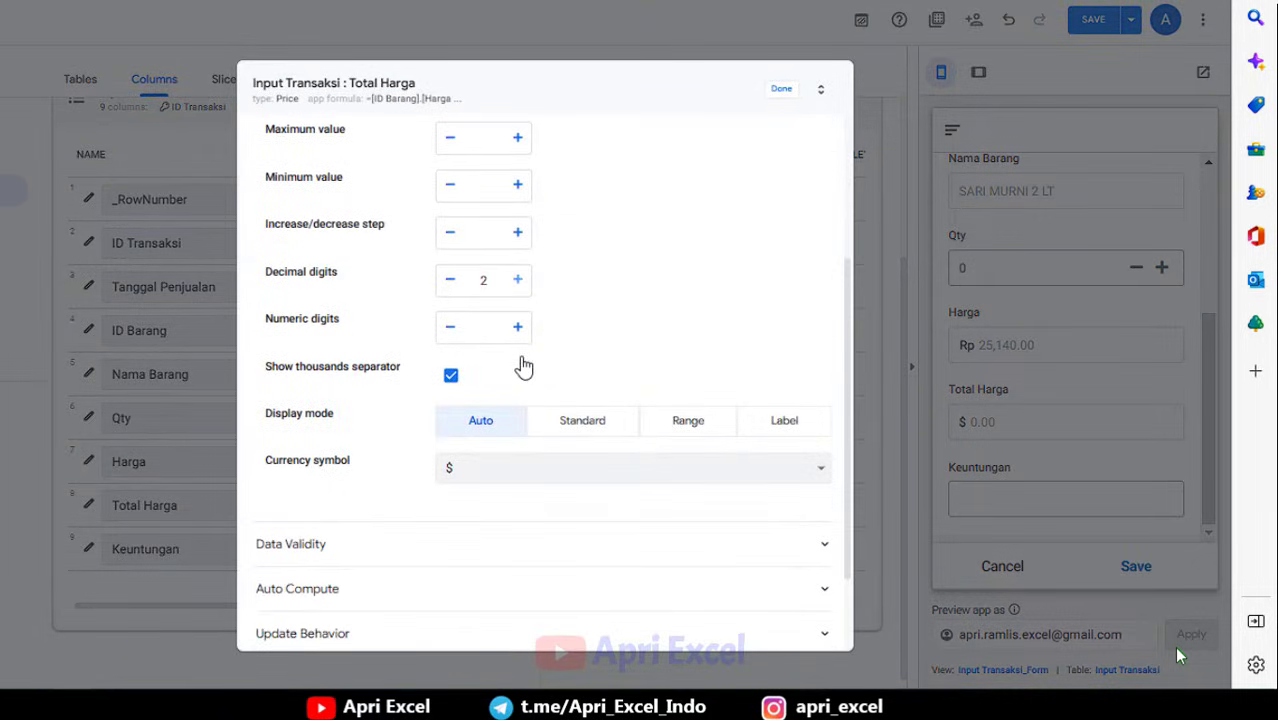
pyautogui.click(483, 470)
pyautogui.write('R')
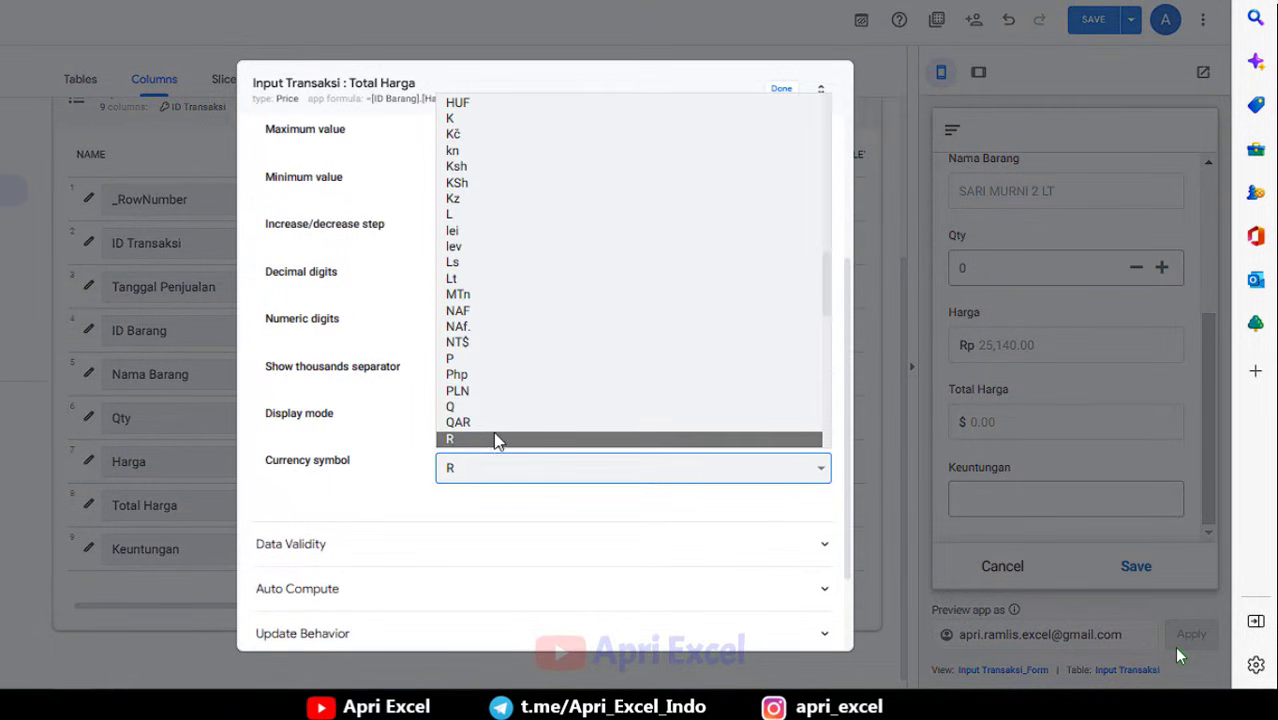
pyautogui.scroll(-1, 496, 436)
pyautogui.scroll(-1, 495, 404)
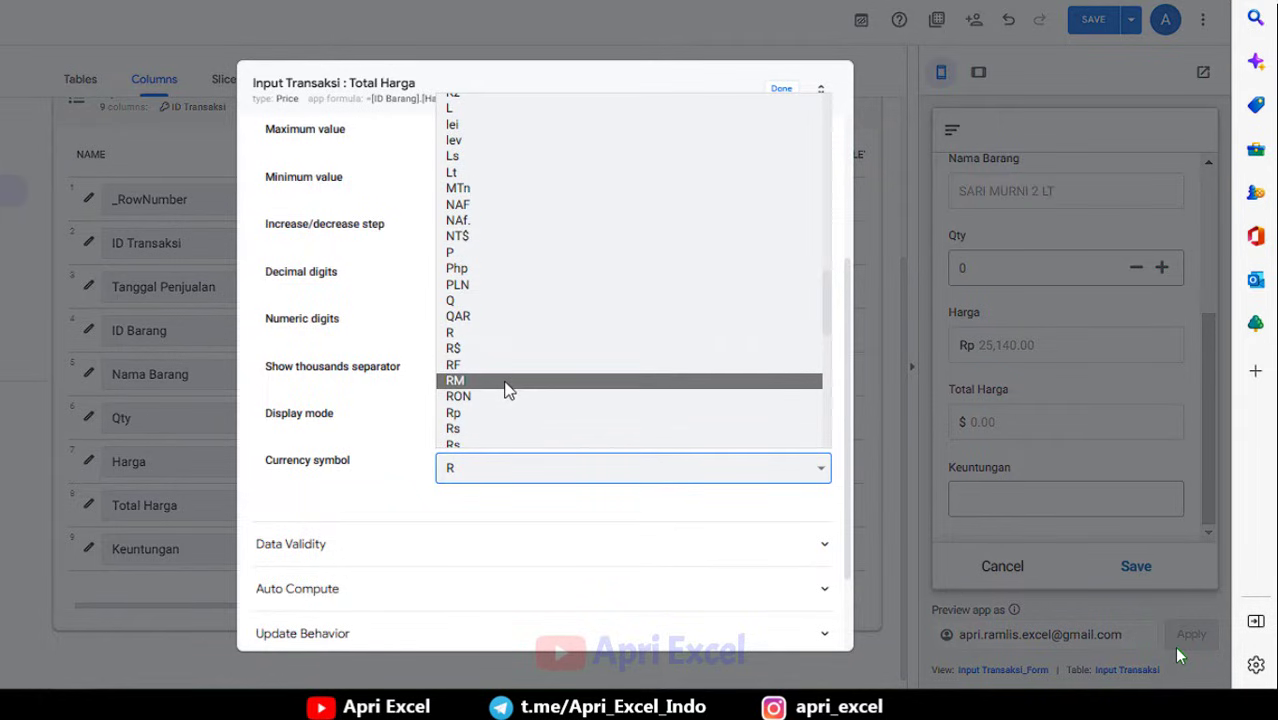
pyautogui.click(498, 414)
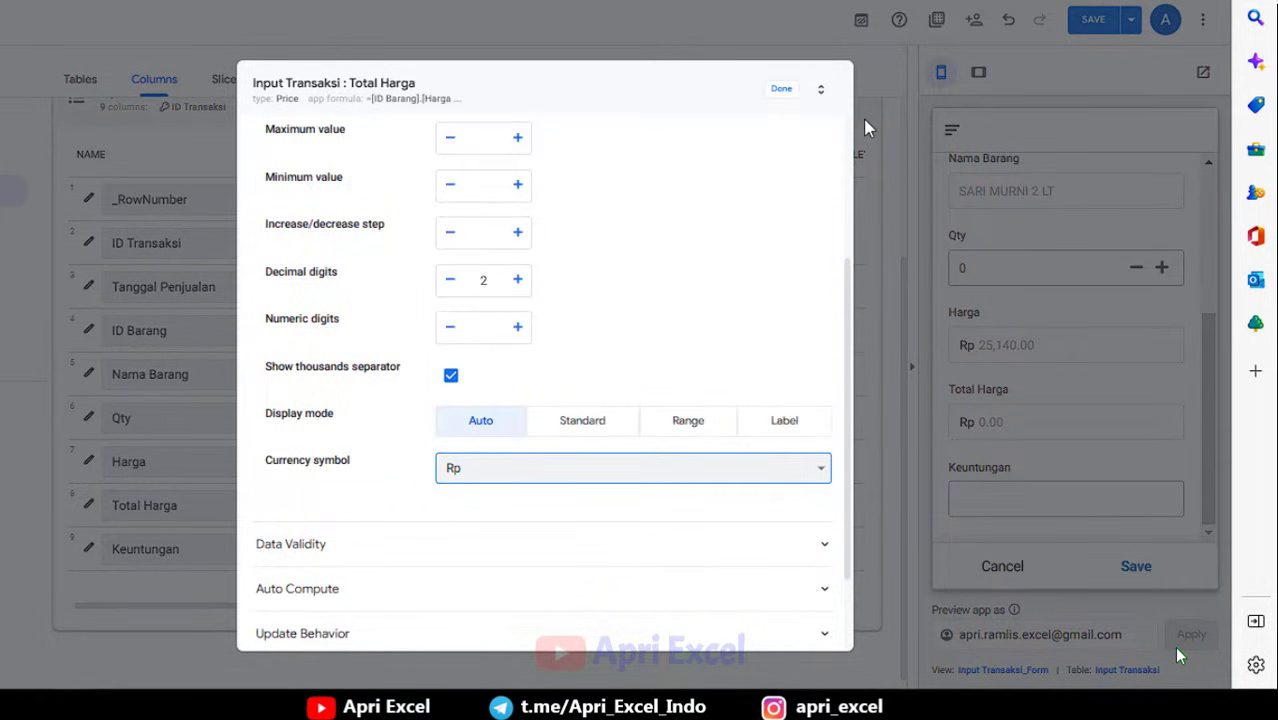
pyautogui.click(782, 89)
# Save the app changes and submit a test transaction with Qty 4 in the preview form.
pyautogui.click(1088, 24)
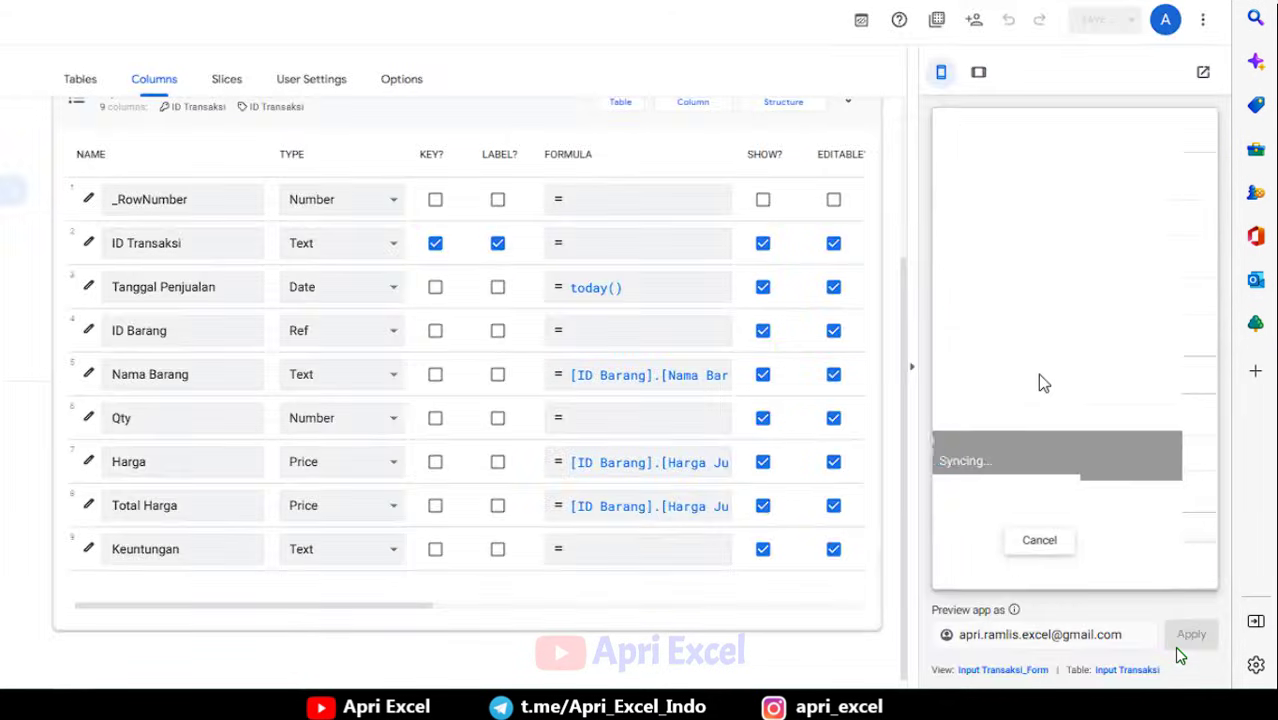
pyautogui.scroll(-4, 1053, 385)
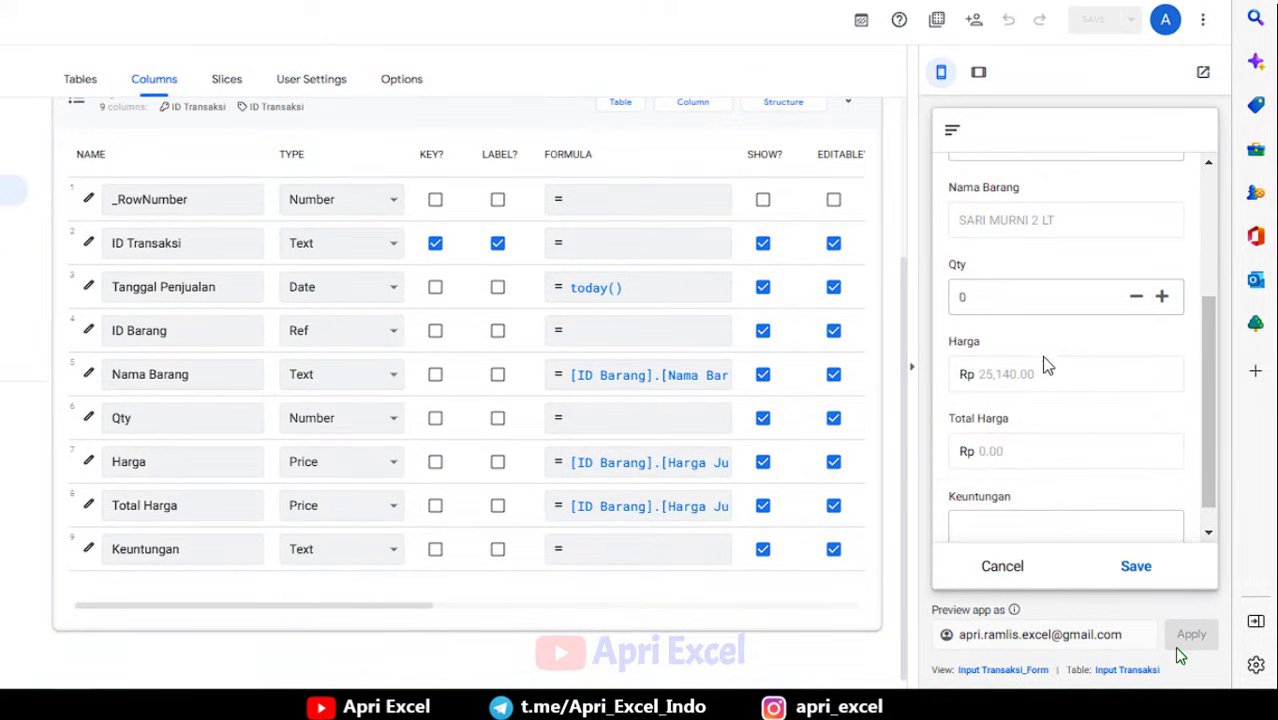
pyautogui.click(1000, 270)
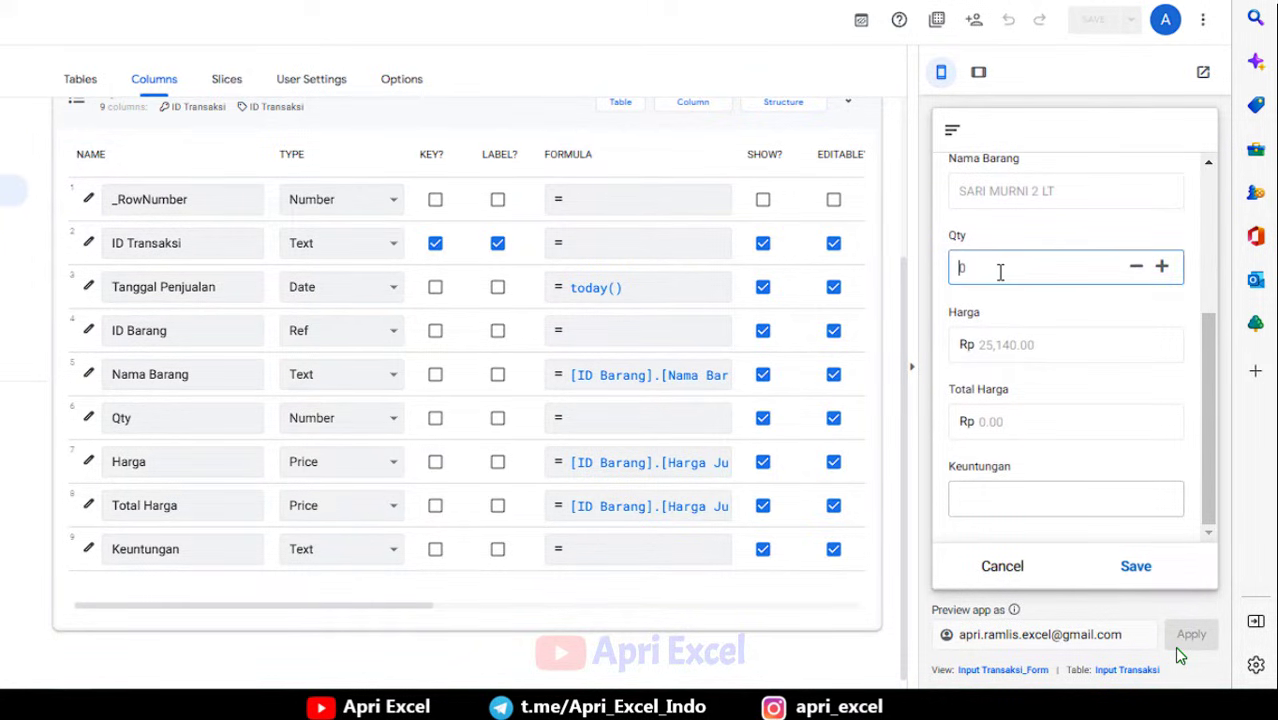
pyautogui.click(1060, 380)
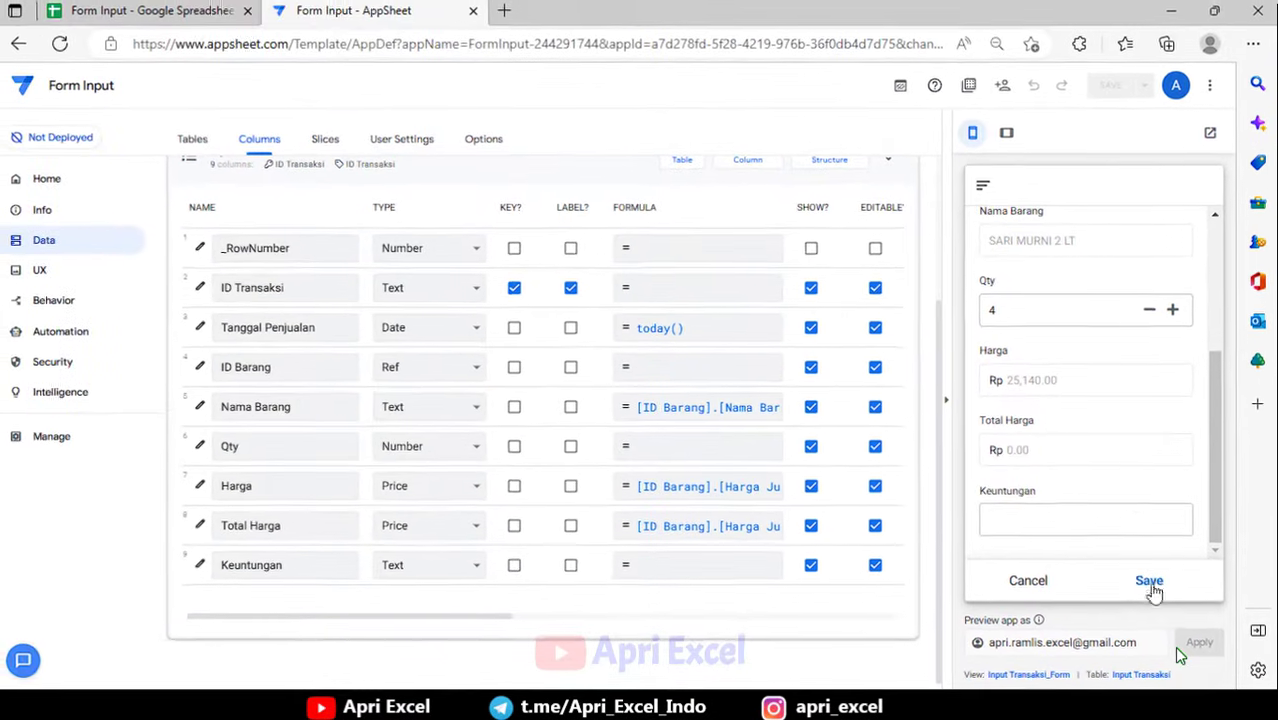
pyautogui.click(1150, 583)
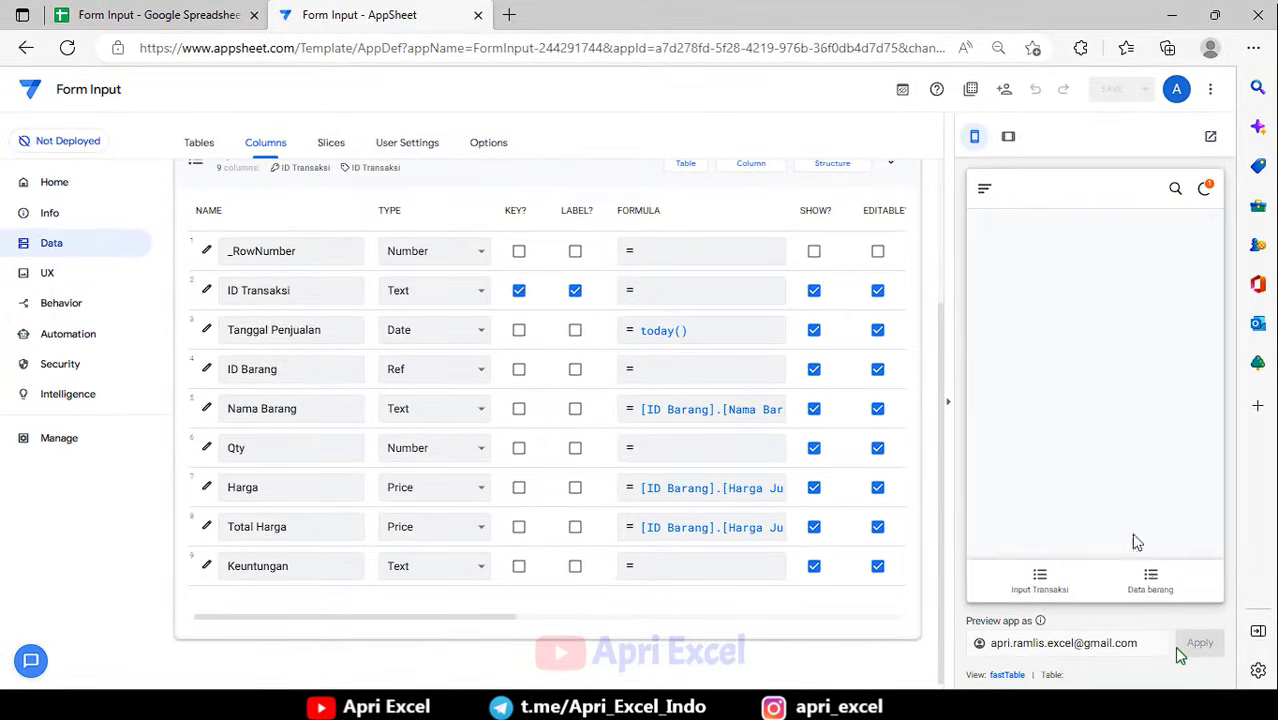
# Switch to the Form Input Google spreadsheet and check Harga and Total Harga in the new transaction row.
pyautogui.click(170, 10)
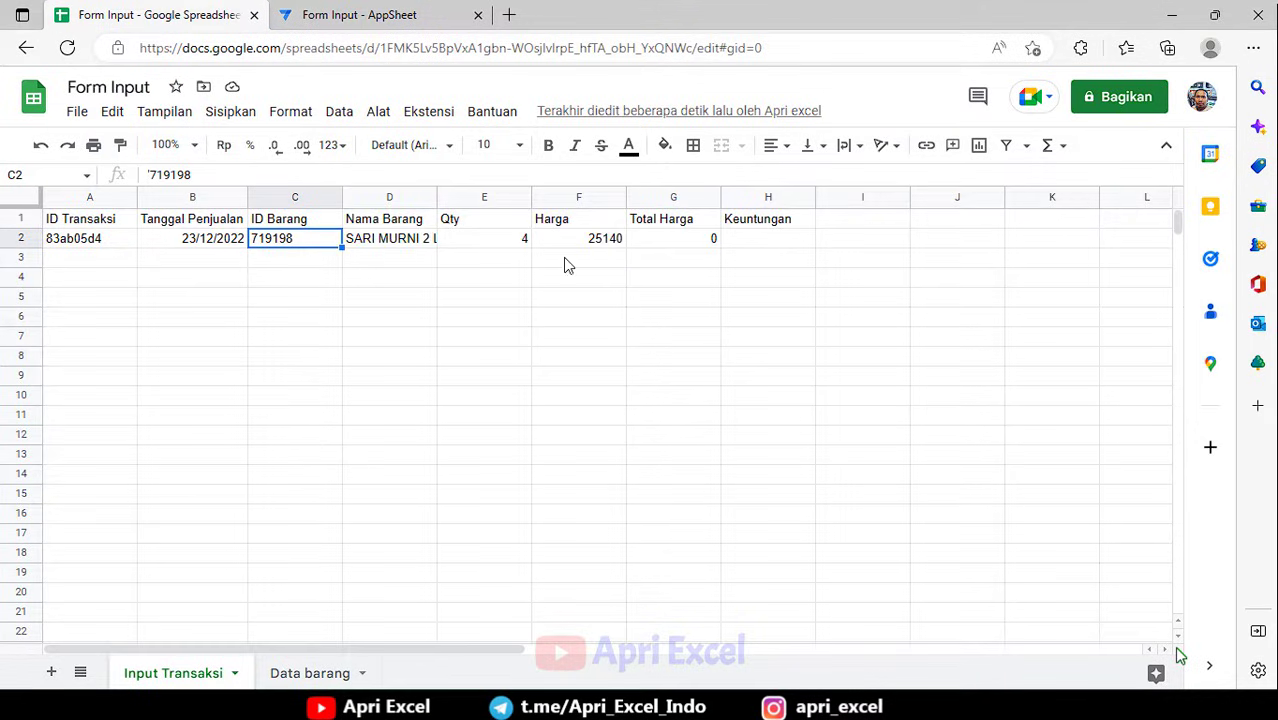
pyautogui.click(598, 245)
pyautogui.click(636, 248)
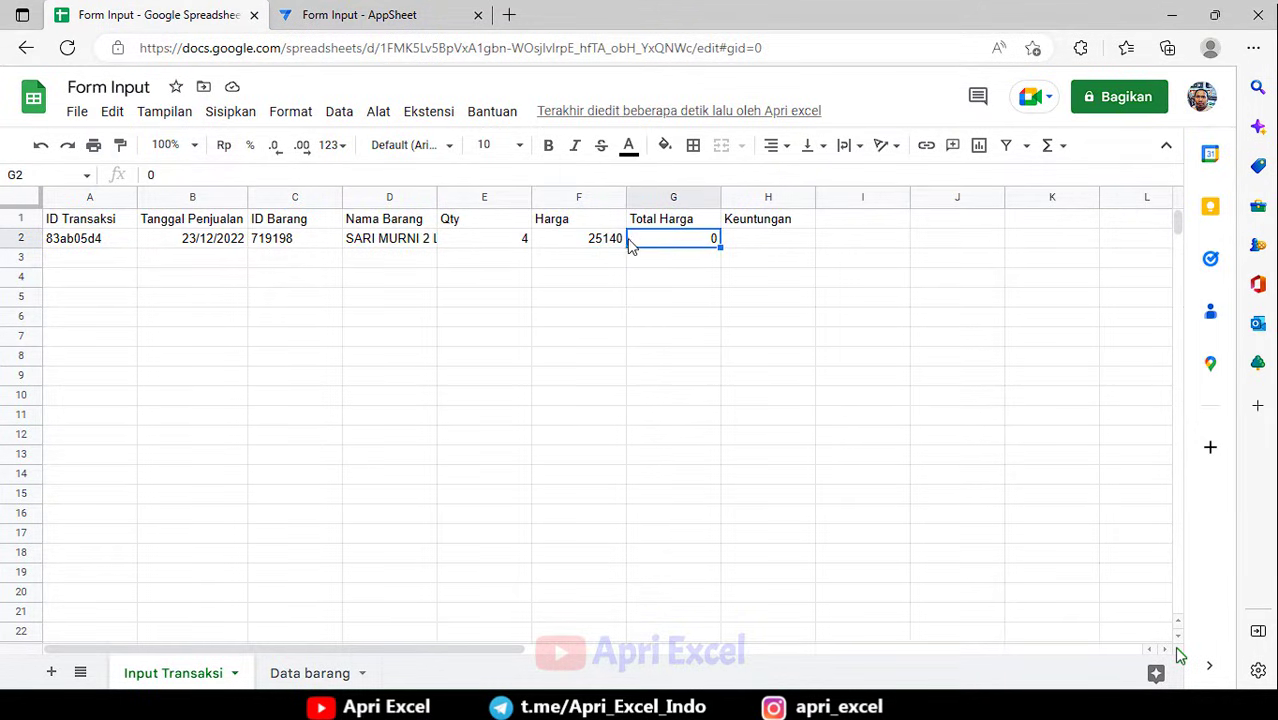
# Switch to the AppSheet editor and change the Total Harga column's app formula to [Harga]*[Qty].
pyautogui.click(352, 16)
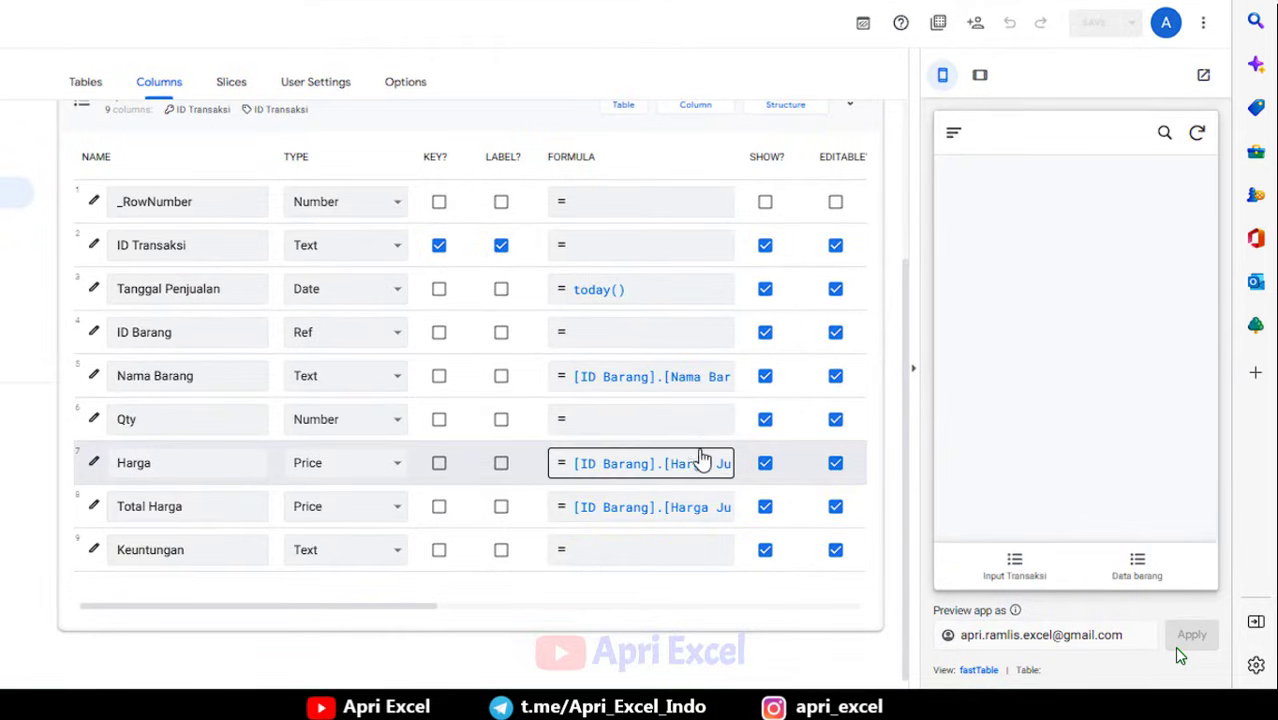
pyautogui.click(650, 517)
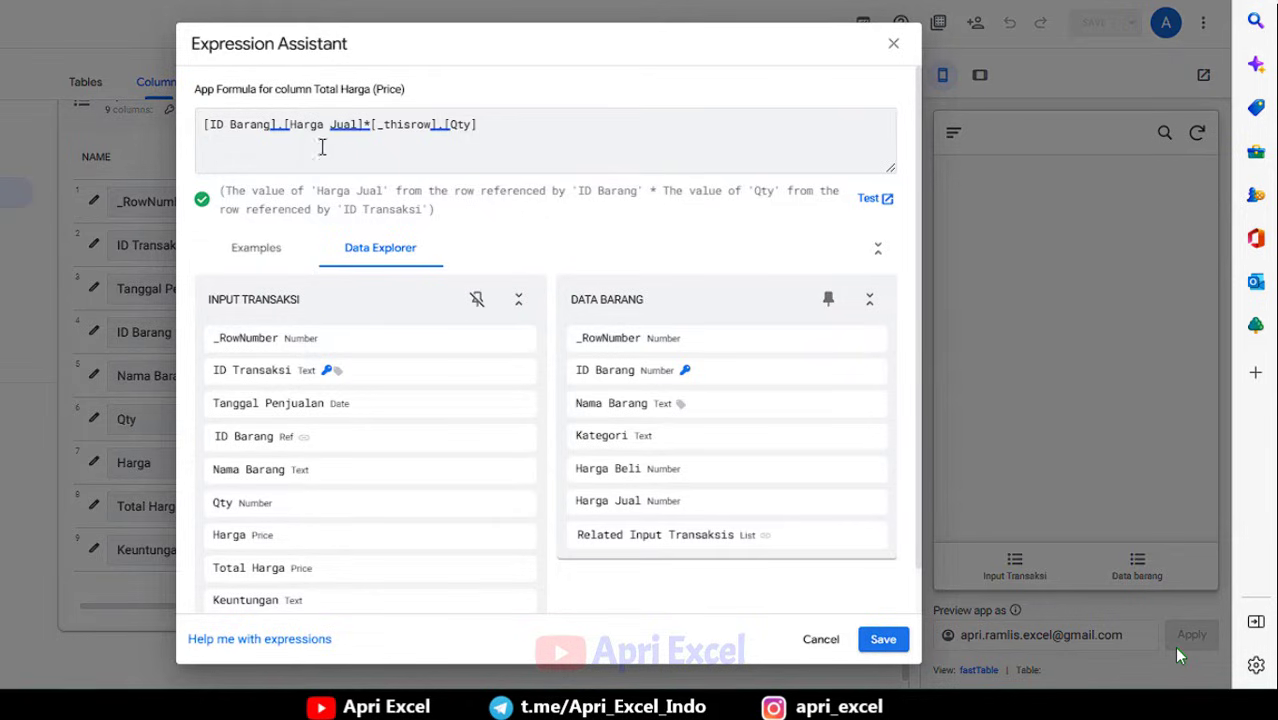
pyautogui.moveTo(367, 125); pyautogui.dragTo(213, 135)
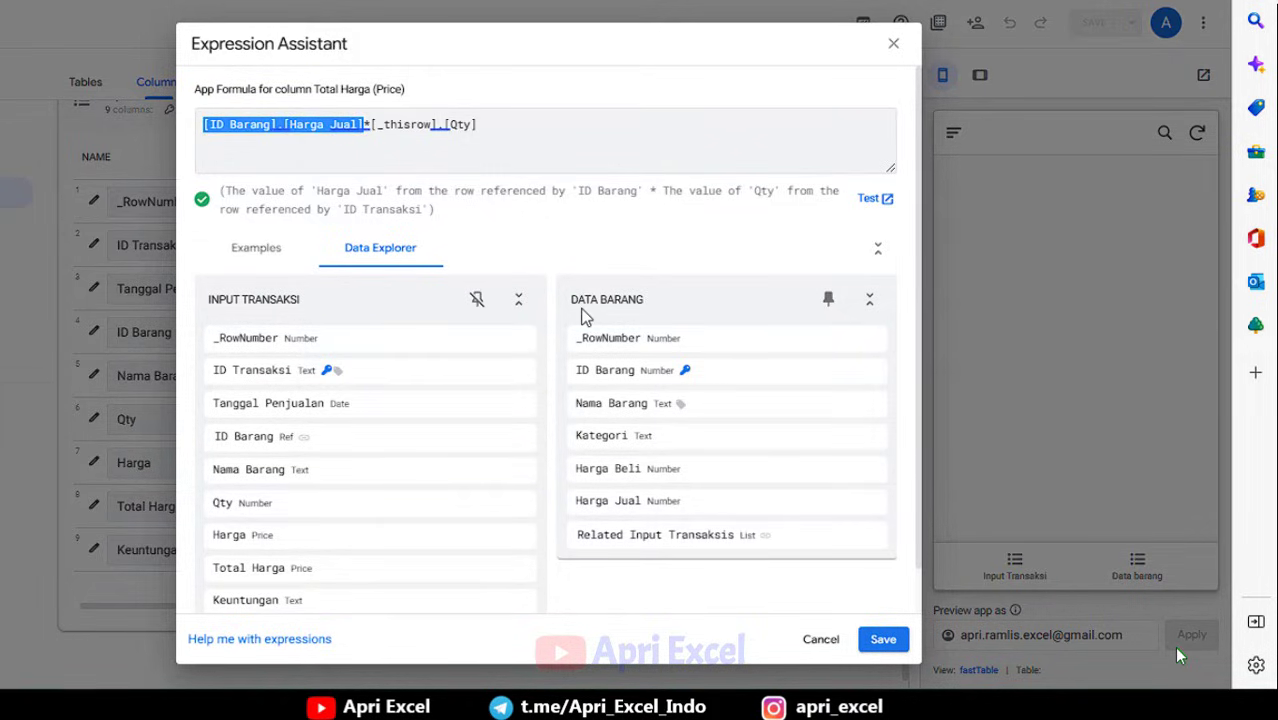
pyautogui.press('BackSpace')
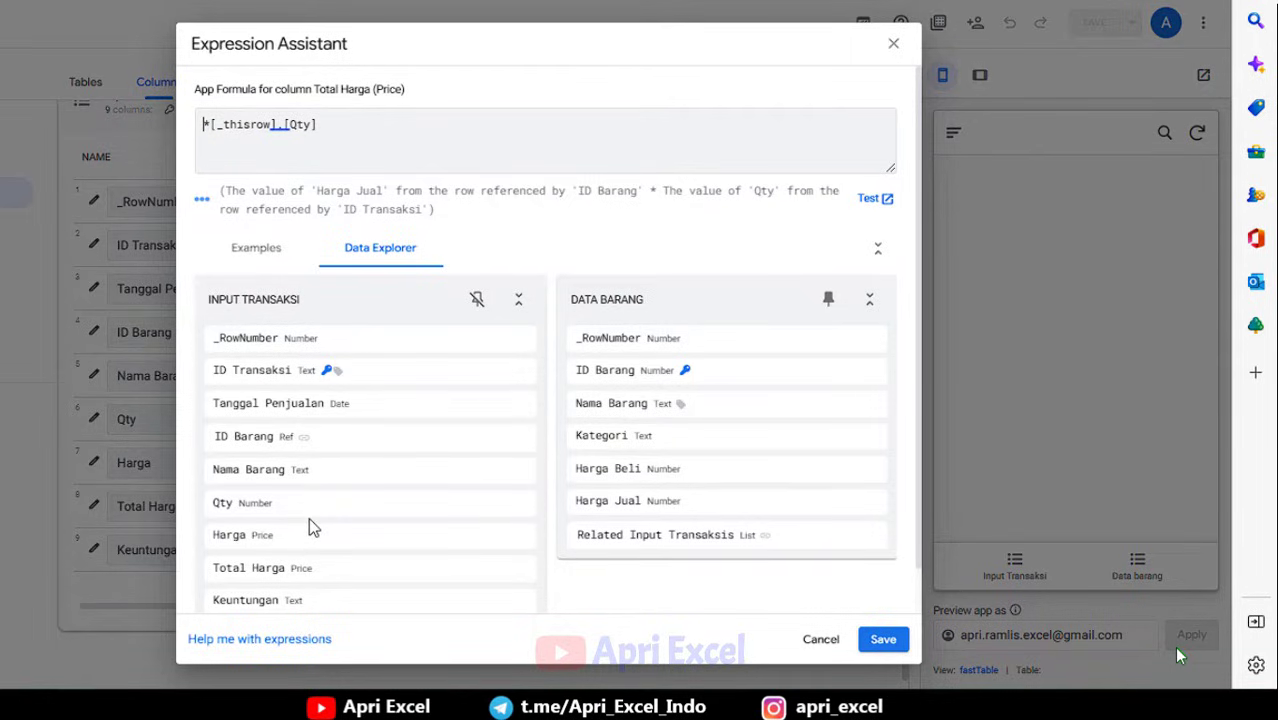
pyautogui.click(510, 537)
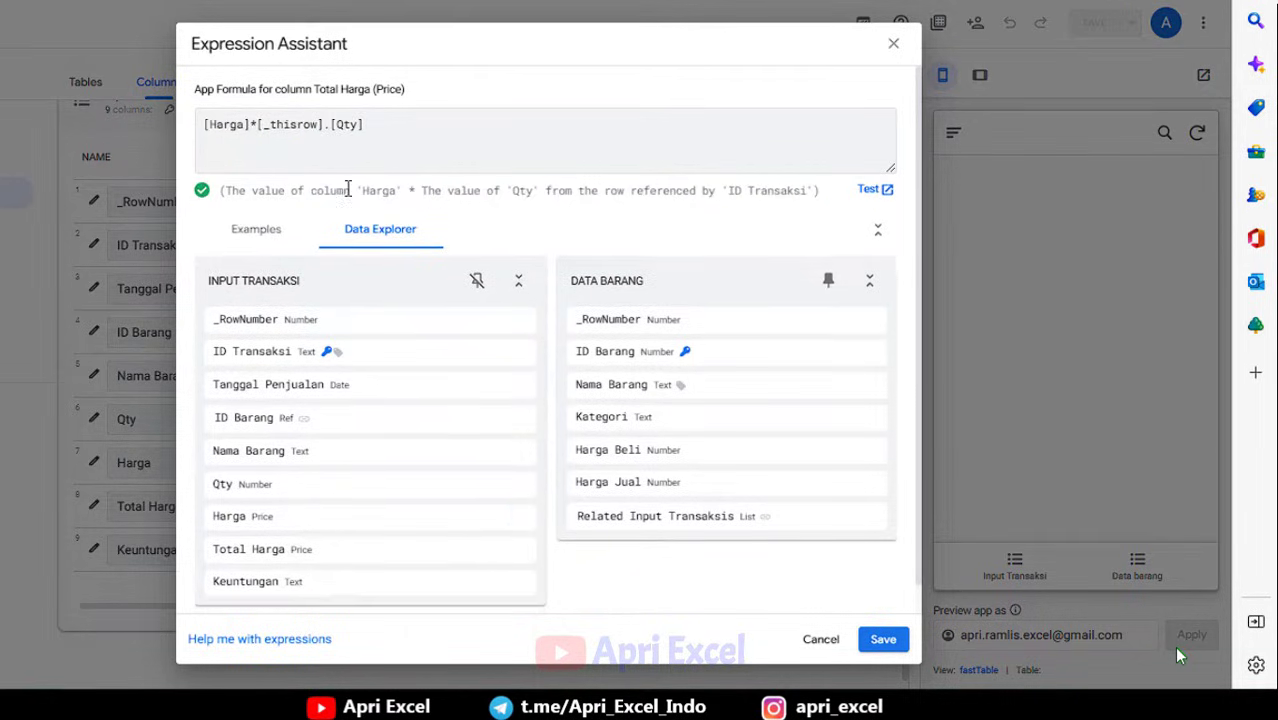
pyautogui.moveTo(331, 124); pyautogui.dragTo(260, 122)
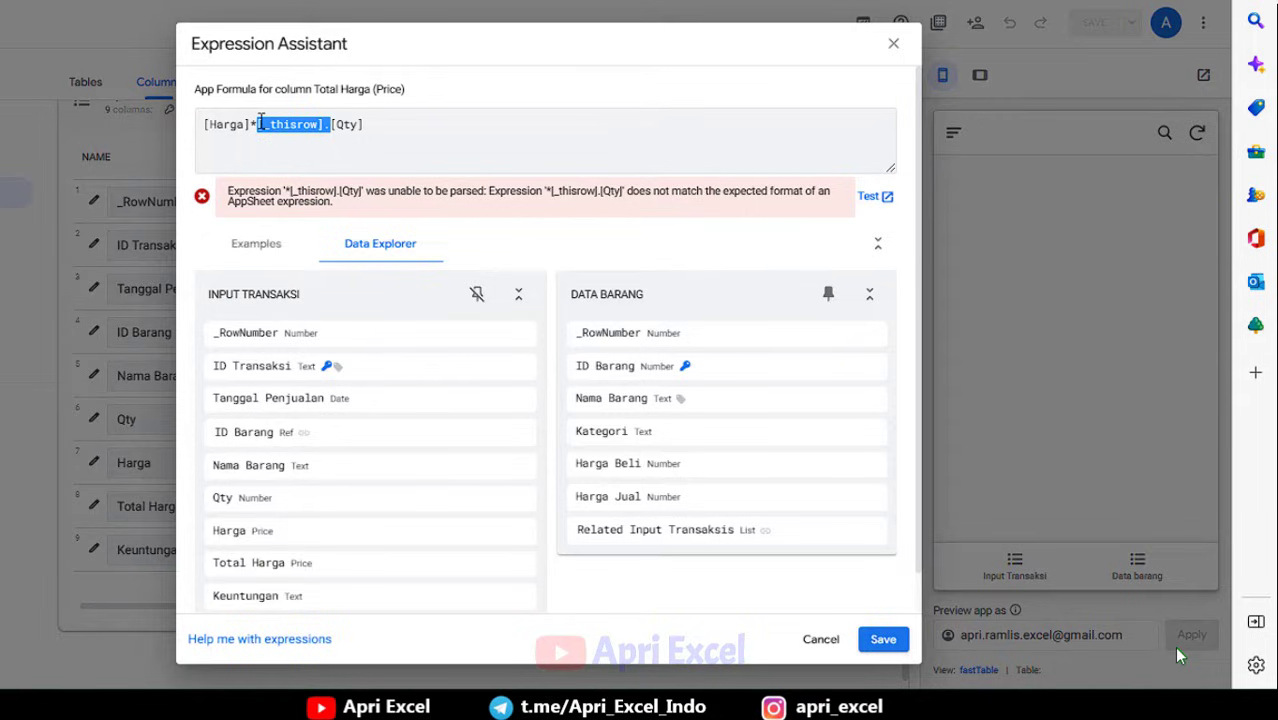
pyautogui.press('BackSpace')
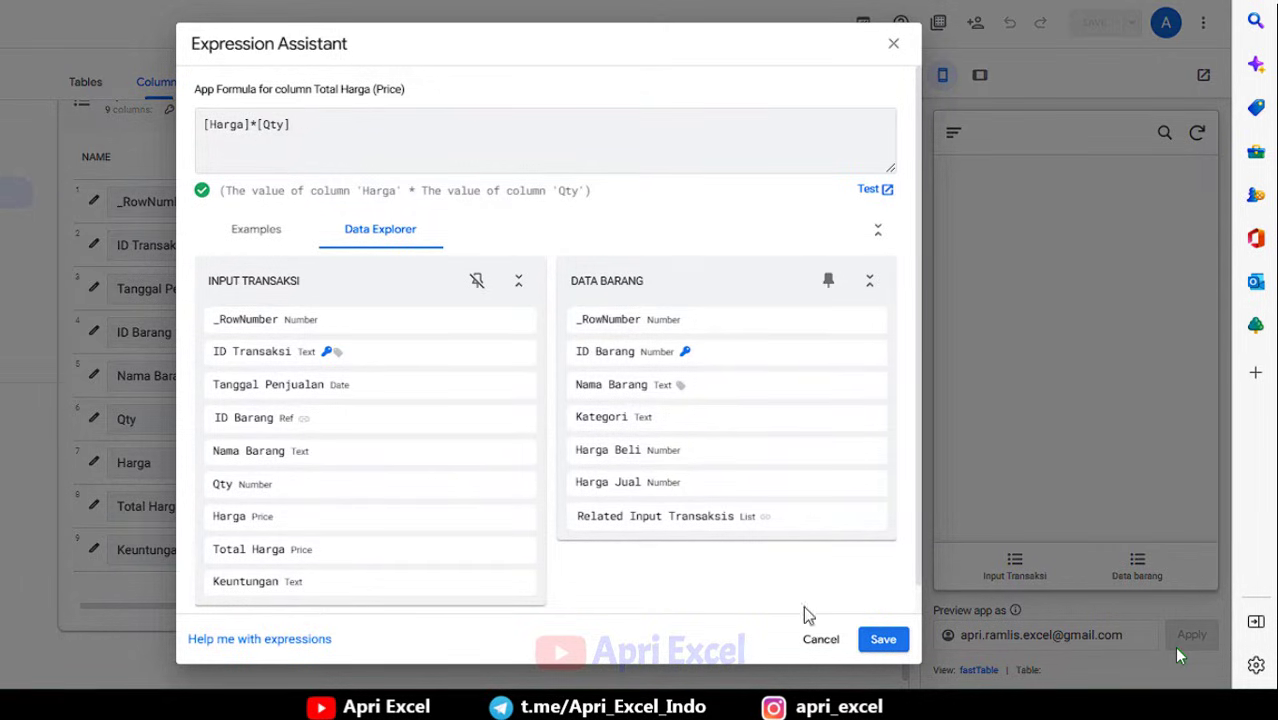
pyautogui.click(890, 640)
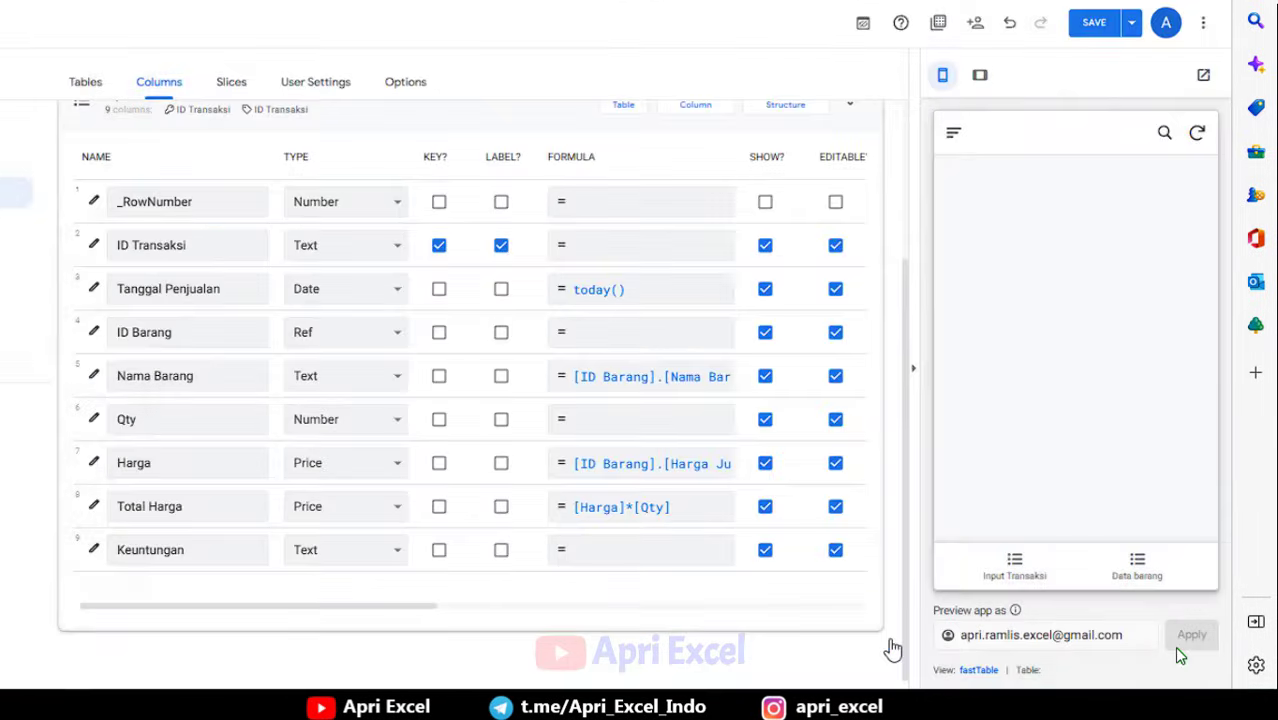
# Save the app changes and resubmit the existing test transaction through its edit form in the Input Transaksi preview.
pyautogui.click(1013, 571)
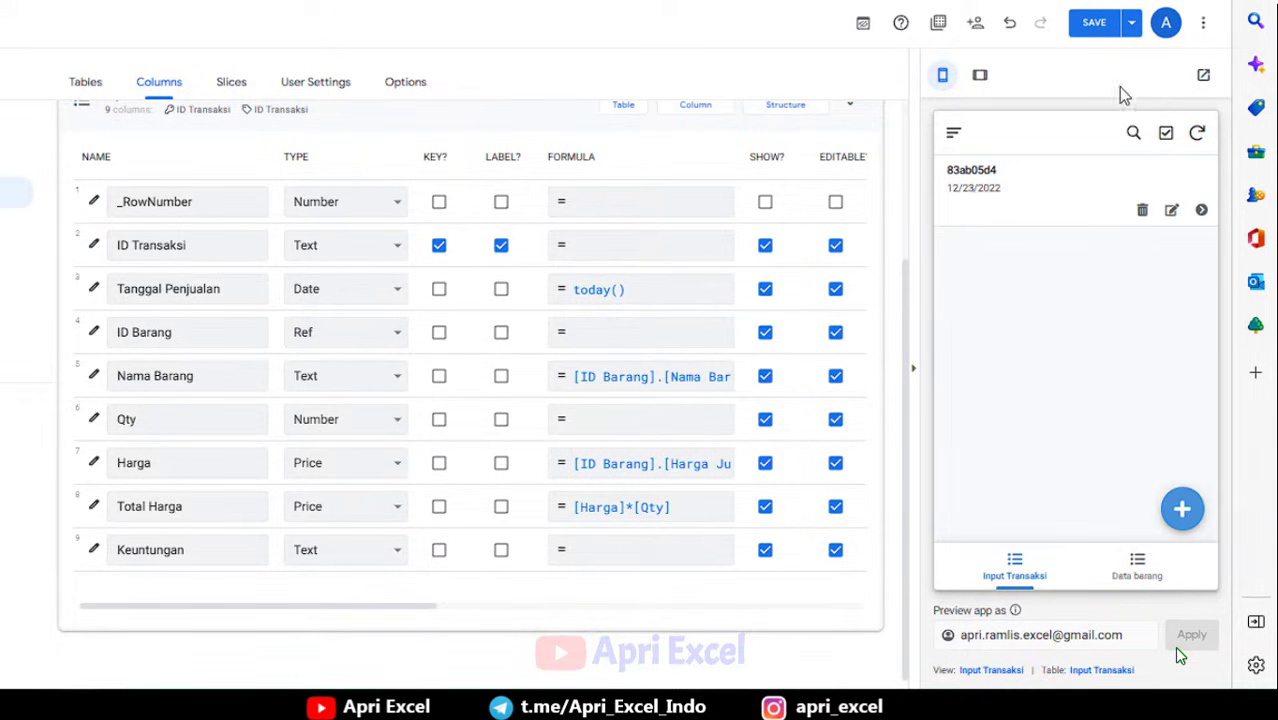
pyautogui.click(1094, 22)
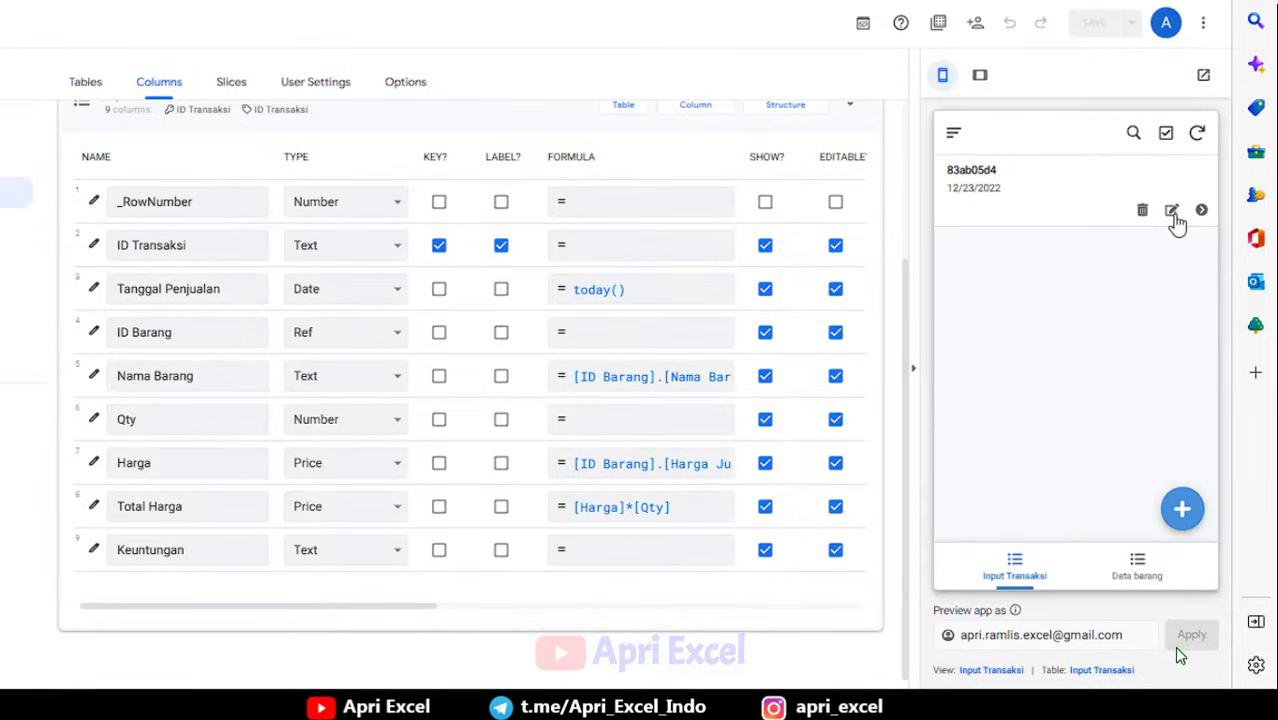
pyautogui.click(1172, 212)
pyautogui.scroll(-2, 1108, 440)
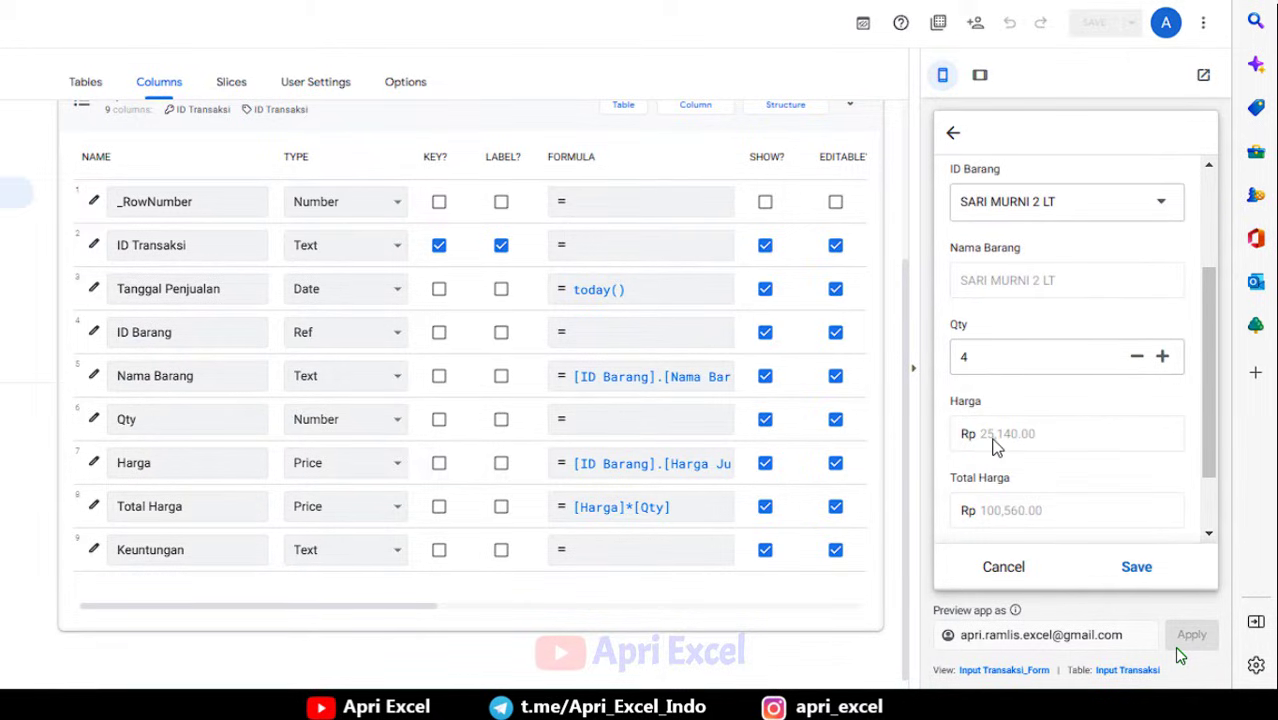
pyautogui.scroll(-1, 1015, 513)
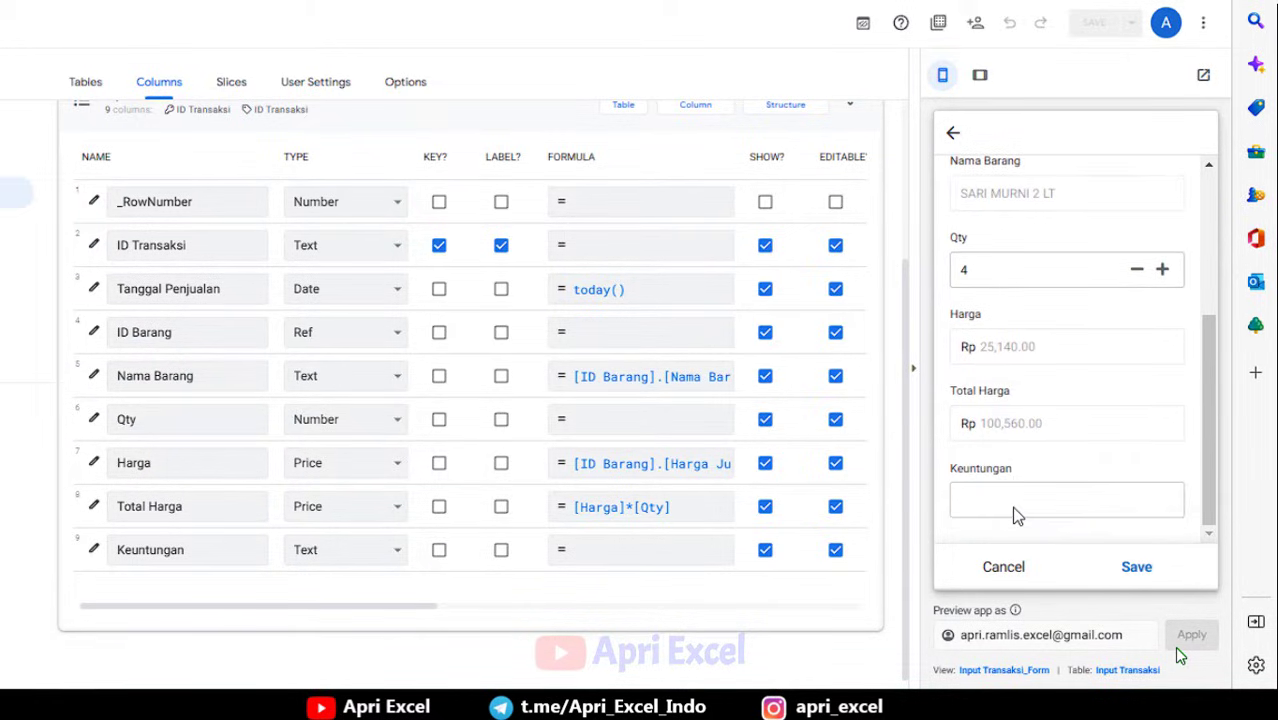
pyautogui.click(1148, 570)
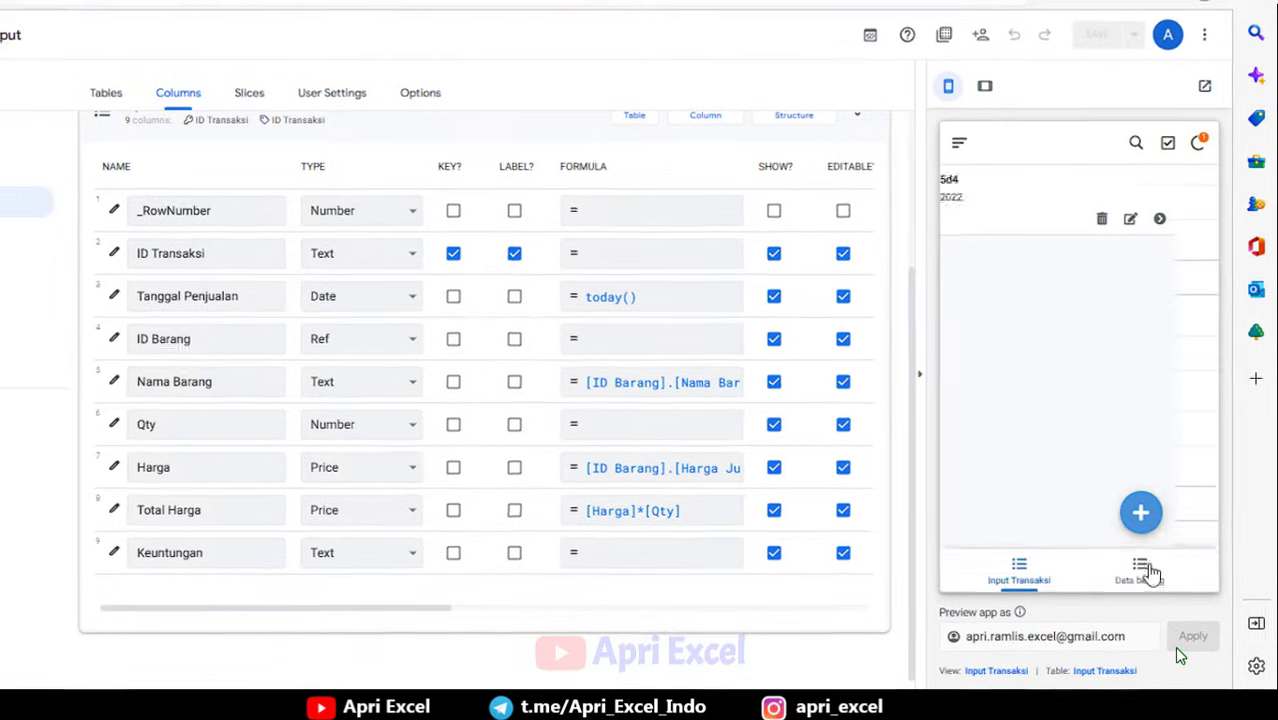
# Check Total Harga in the Form Input spreadsheet, and reopen the transaction's details and edit form in the AppSheet preview.
pyautogui.click(195, 12)
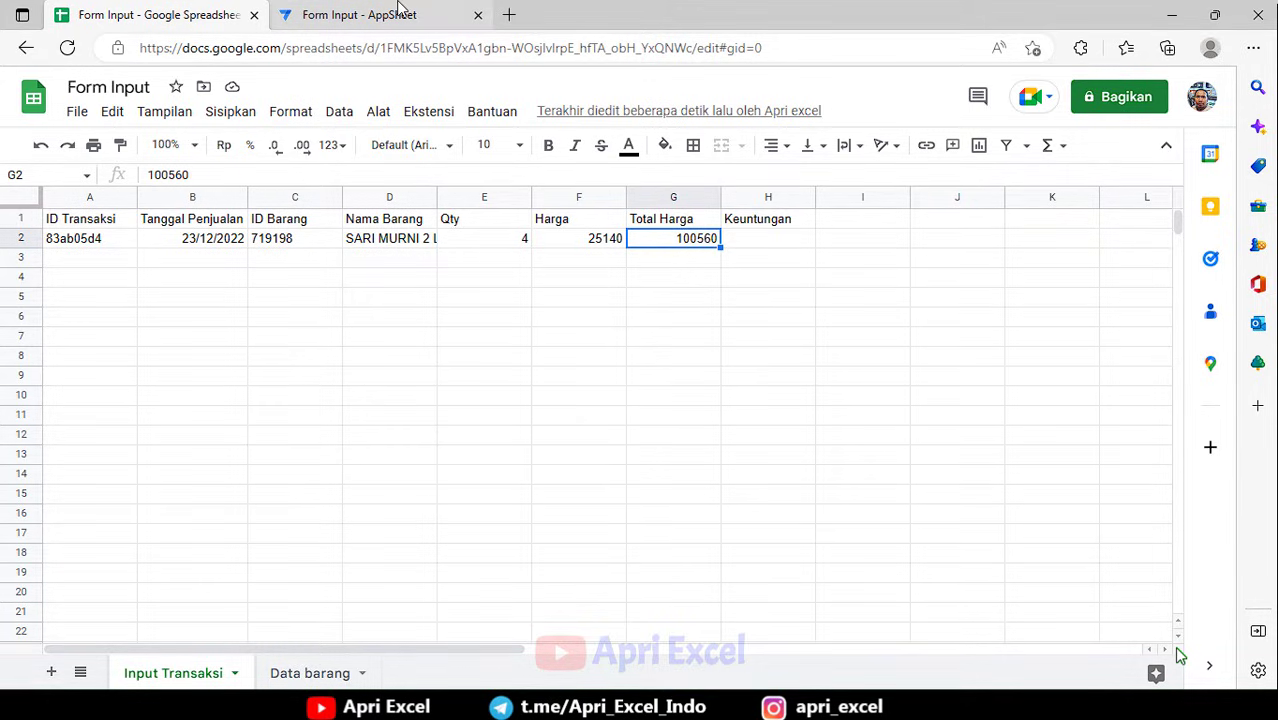
pyautogui.click(365, 12)
pyautogui.click(1004, 236)
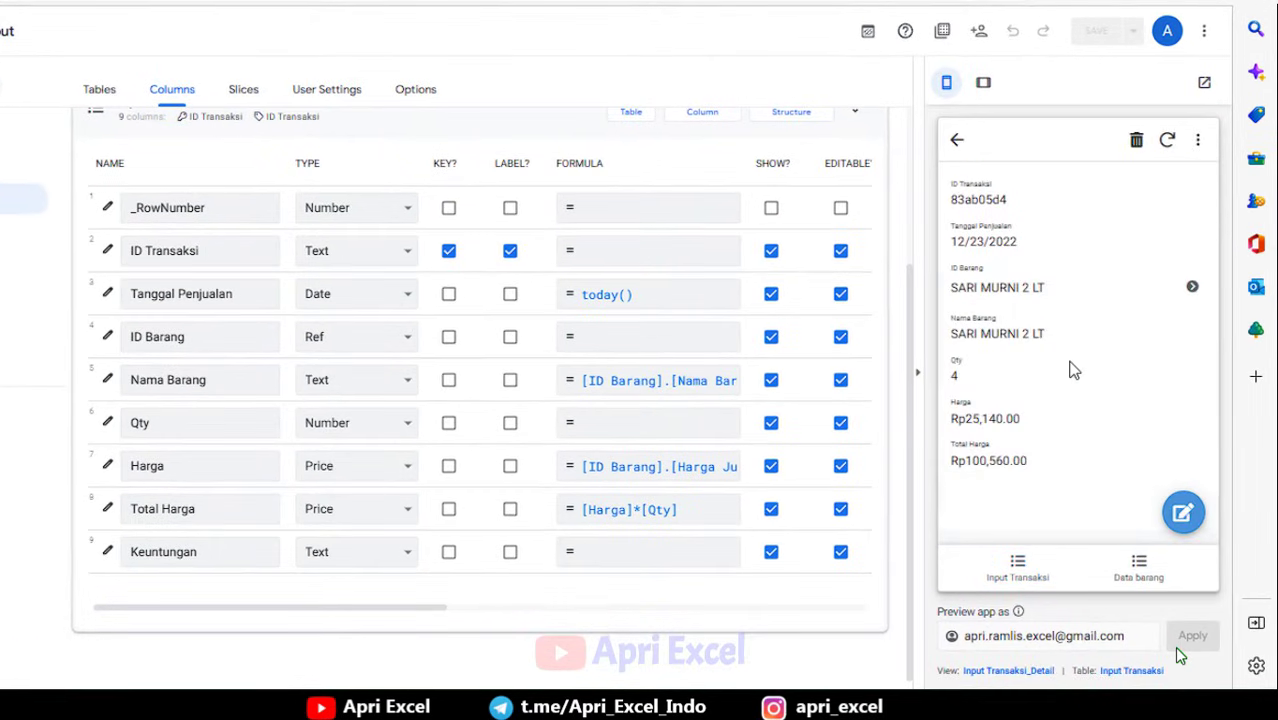
pyautogui.click(1015, 562)
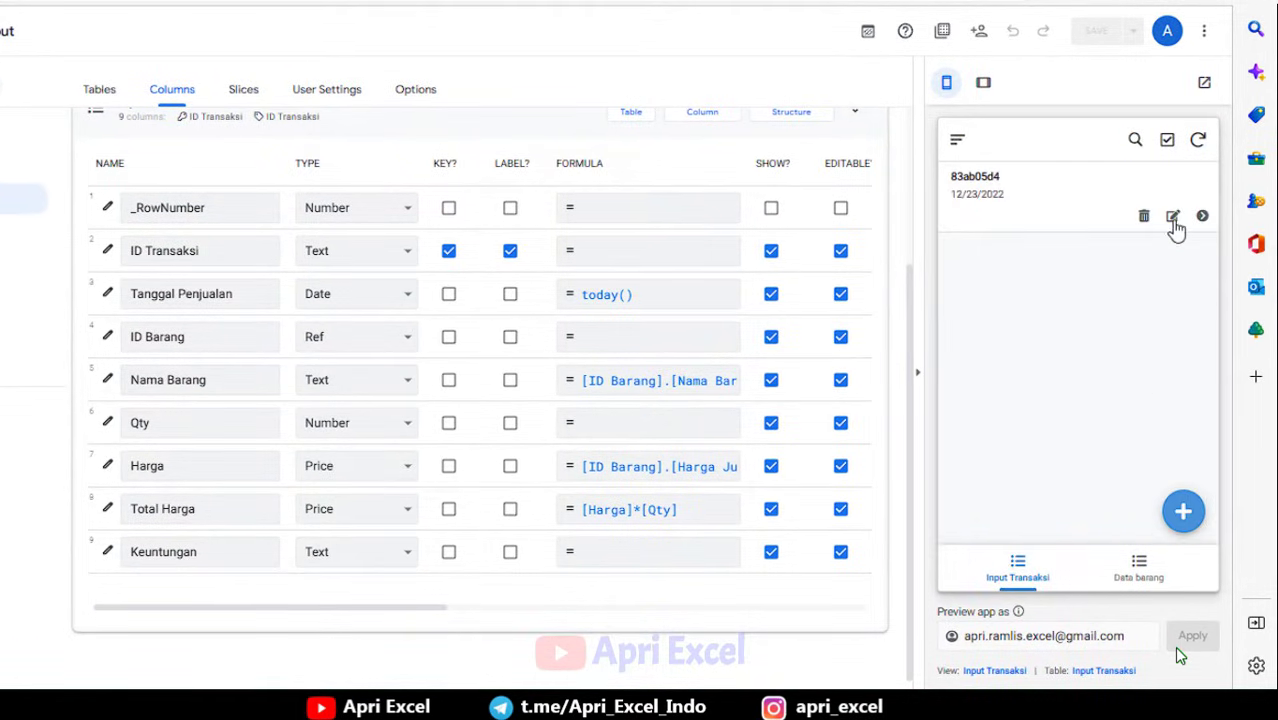
pyautogui.click(1172, 215)
pyautogui.scroll(-5, 1056, 371)
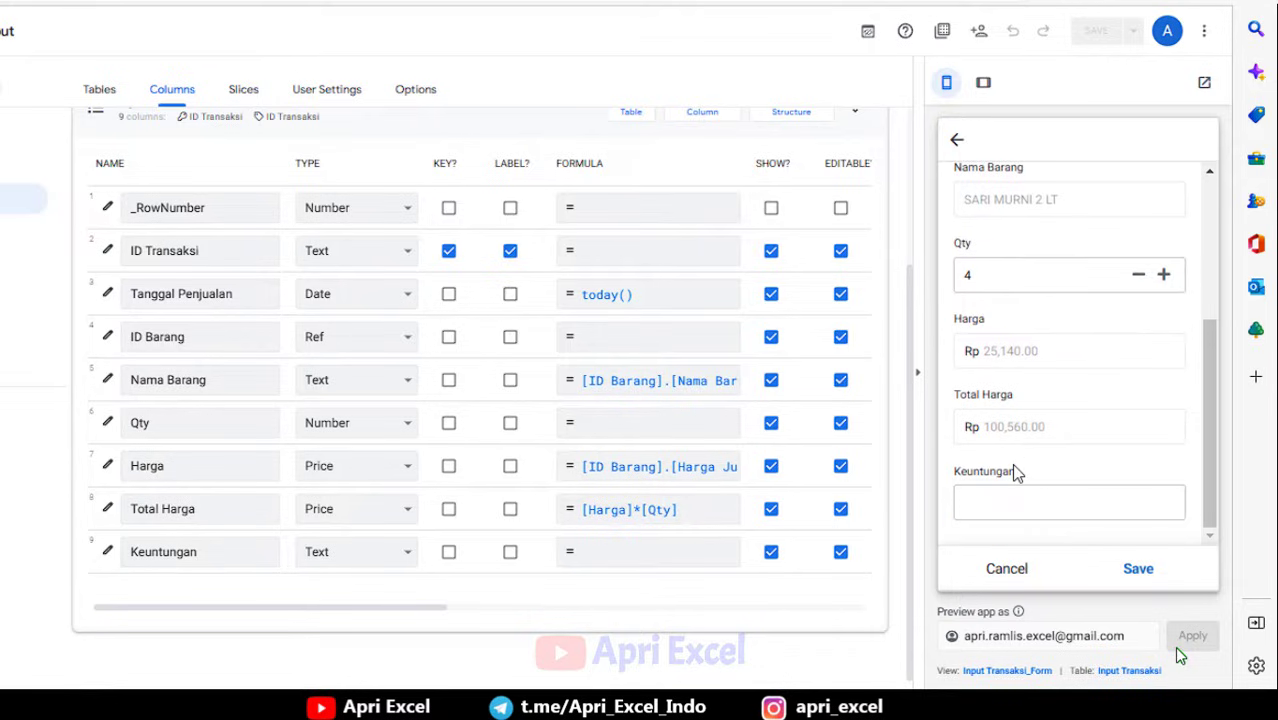
# Set the data type of the Keuntungan column in Input Transaksi to Price.
pyautogui.click(344, 552)
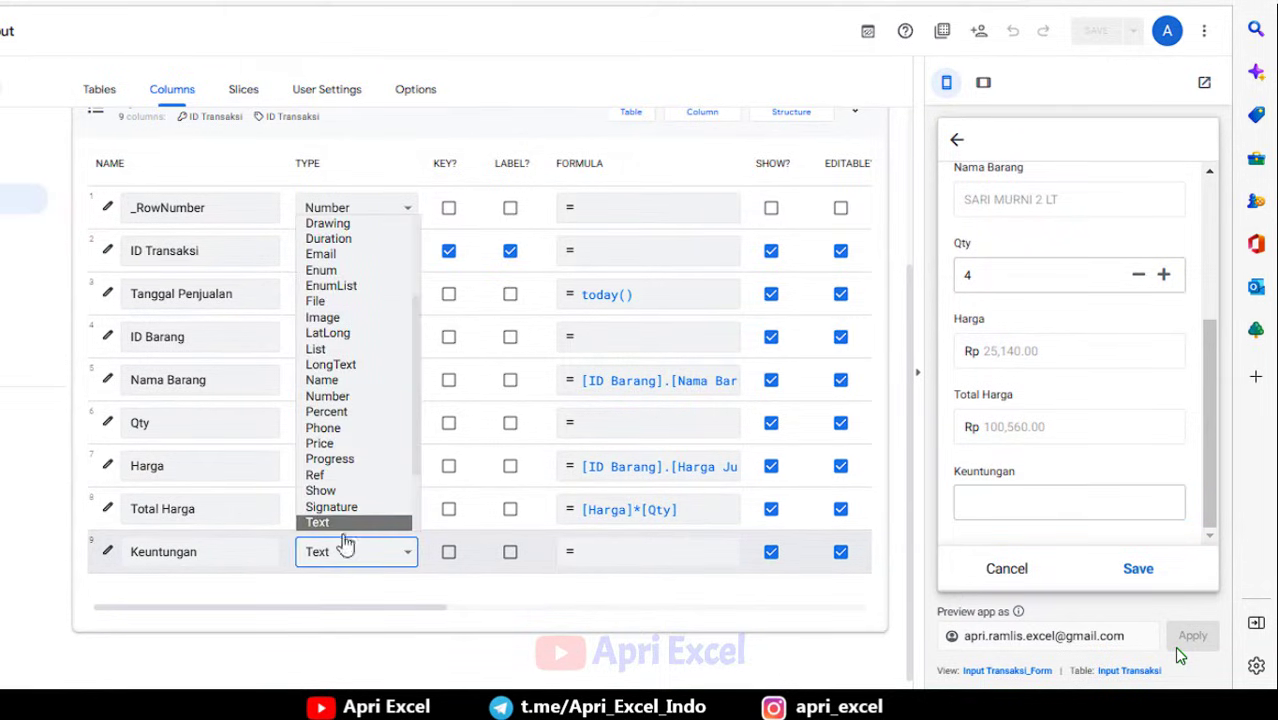
pyautogui.click(104, 556)
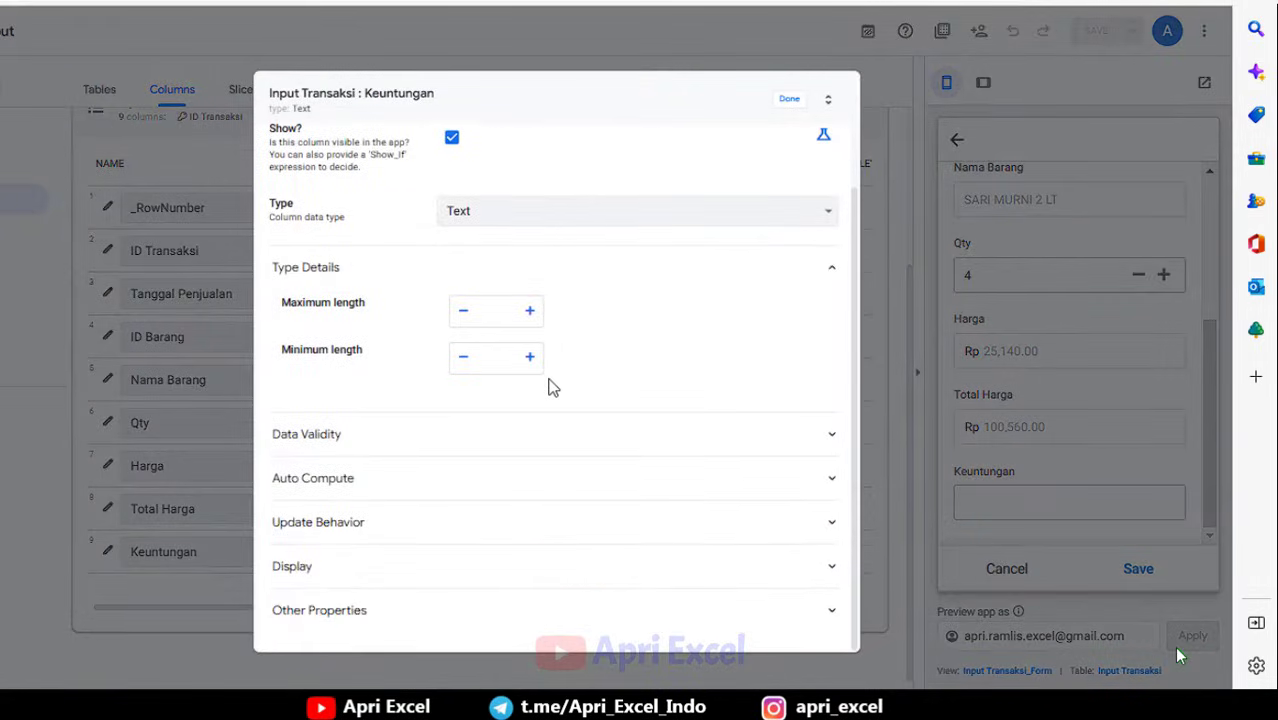
pyautogui.click(559, 221)
pyautogui.scroll(-2, 525, 434)
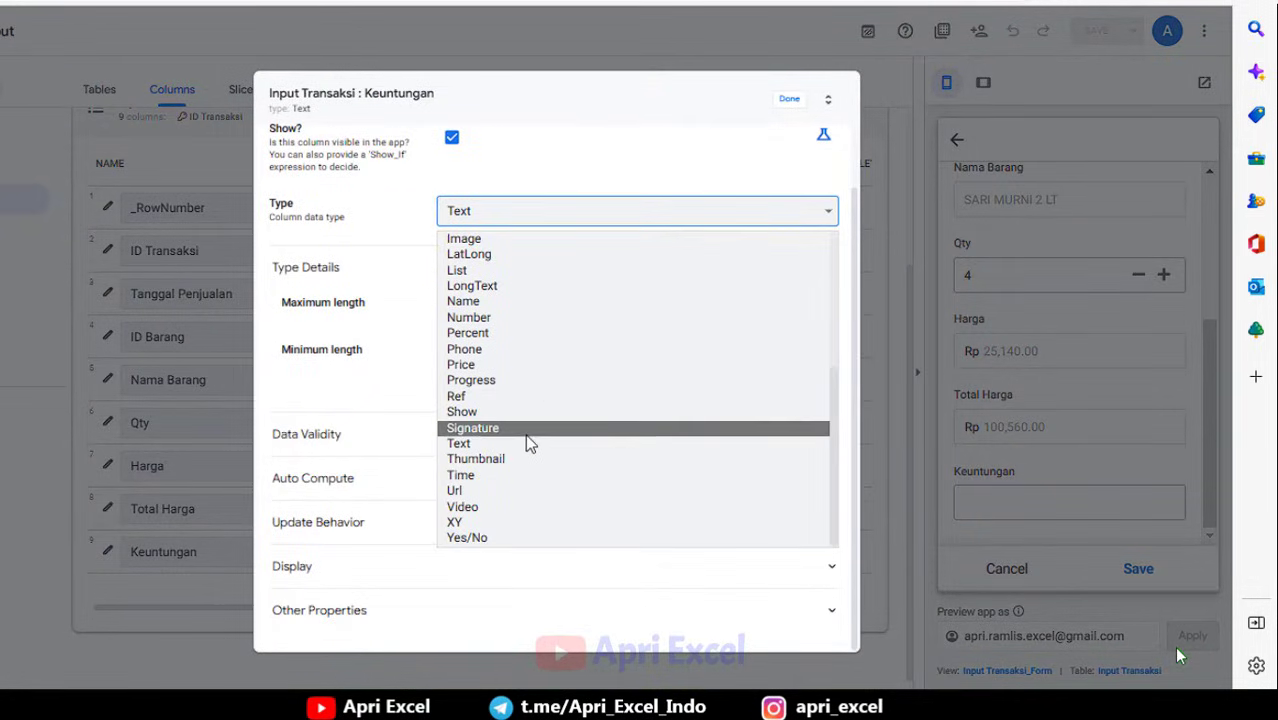
pyautogui.press('p')
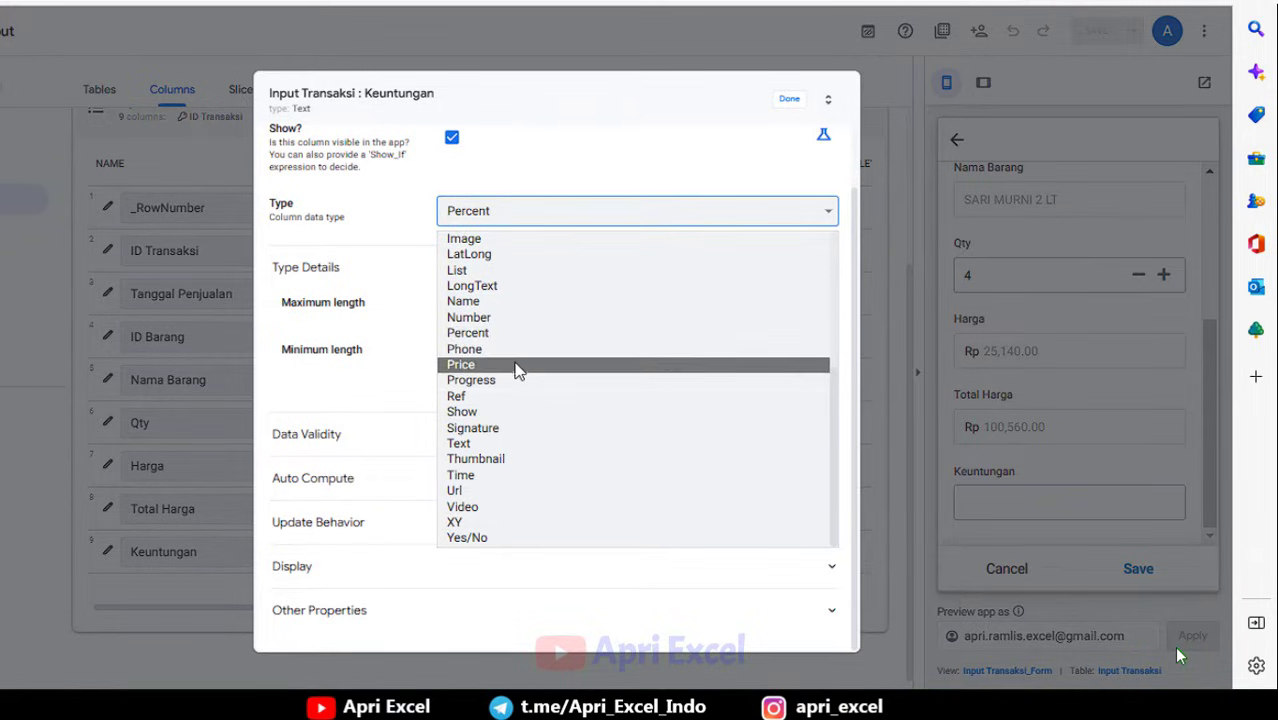
pyautogui.click(518, 366)
# Set the currency symbol of the Keuntungan column to Rp.
pyautogui.scroll(-3, 518, 370)
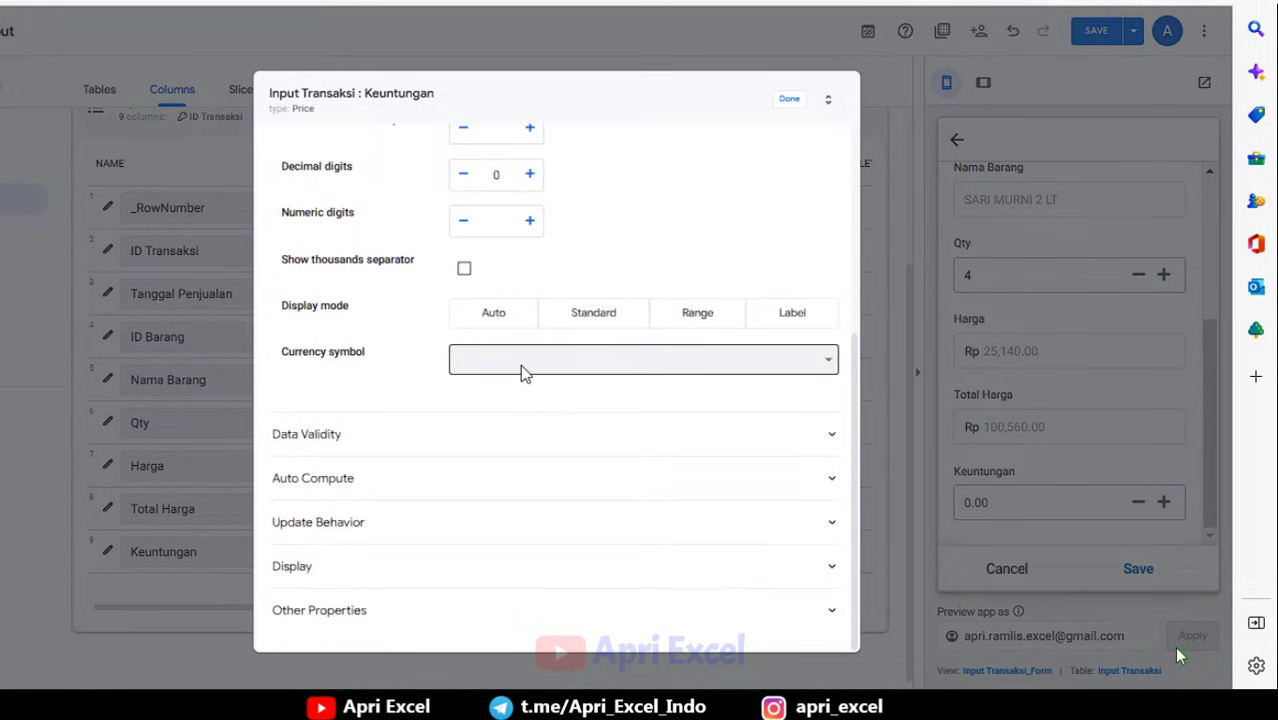
pyautogui.click(521, 363)
pyautogui.write('R')
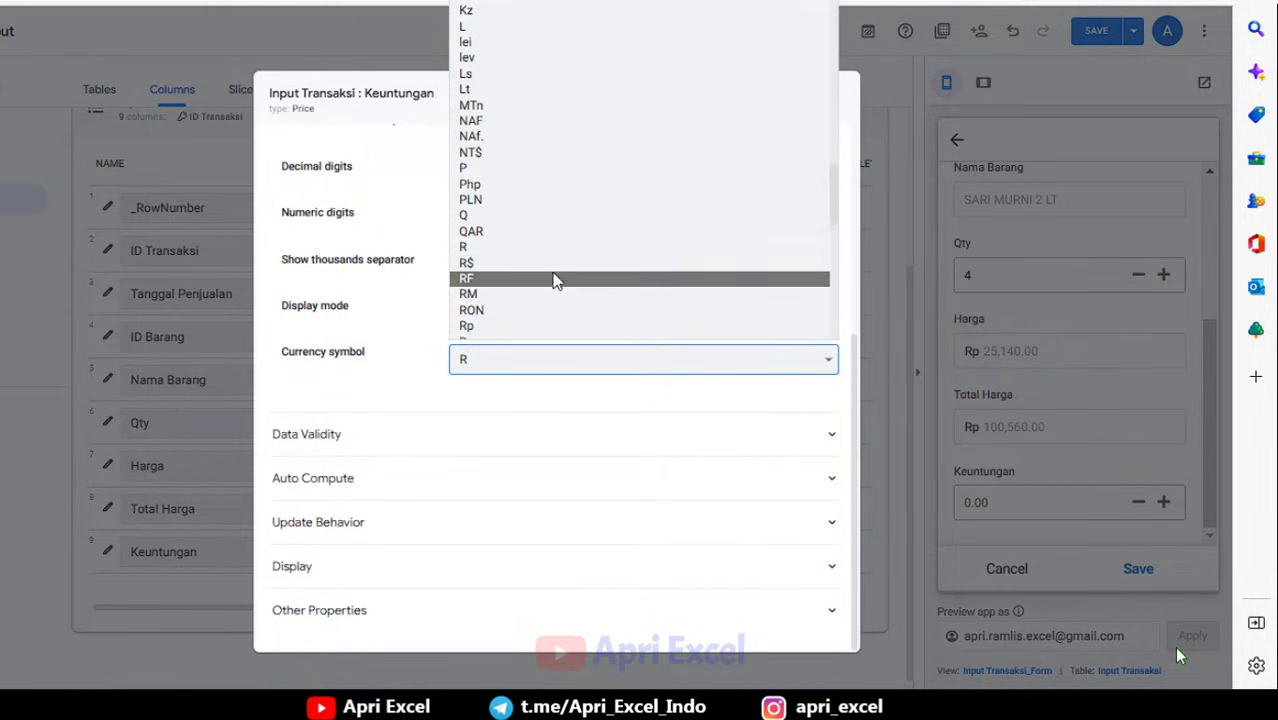
pyautogui.click(555, 327)
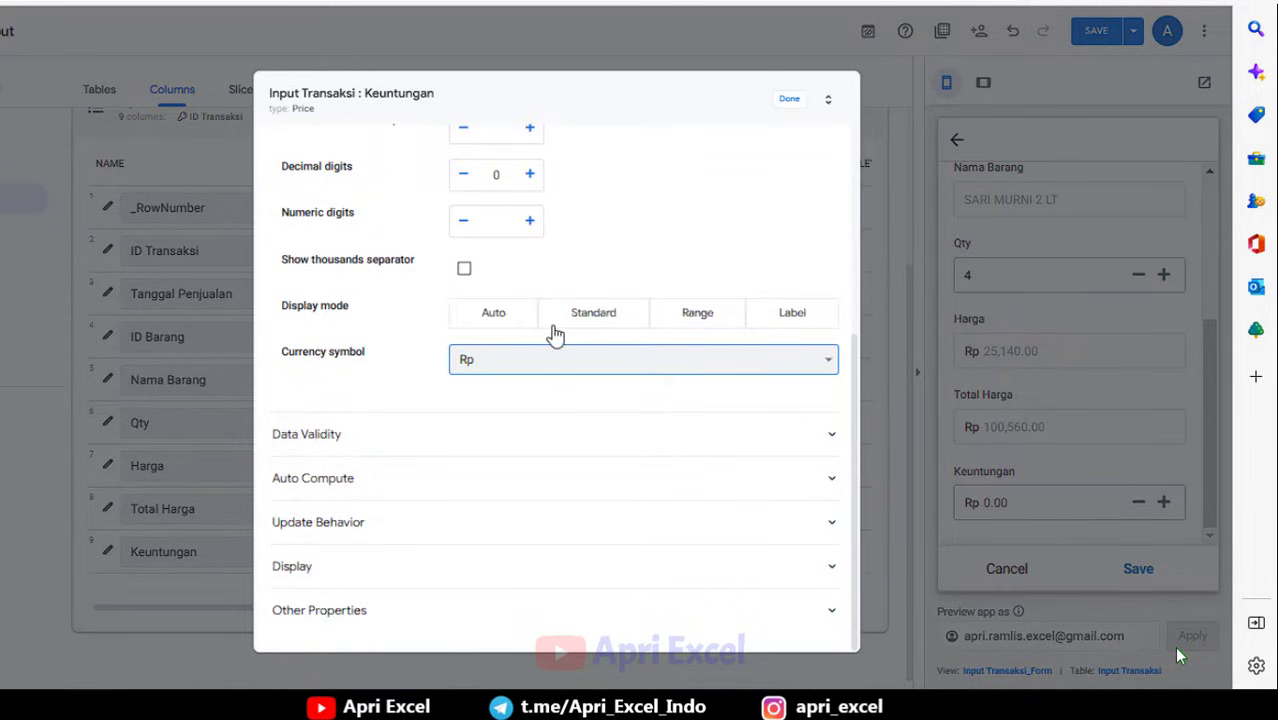
# Set the Keuntungan column's app formula to ([ID Barang].[Harga Jual]-[ID Barang].[Harga Beli])*[_thisrow].[Qty] and save the app.
pyautogui.click(465, 485)
pyautogui.scroll(-1, 520, 460)
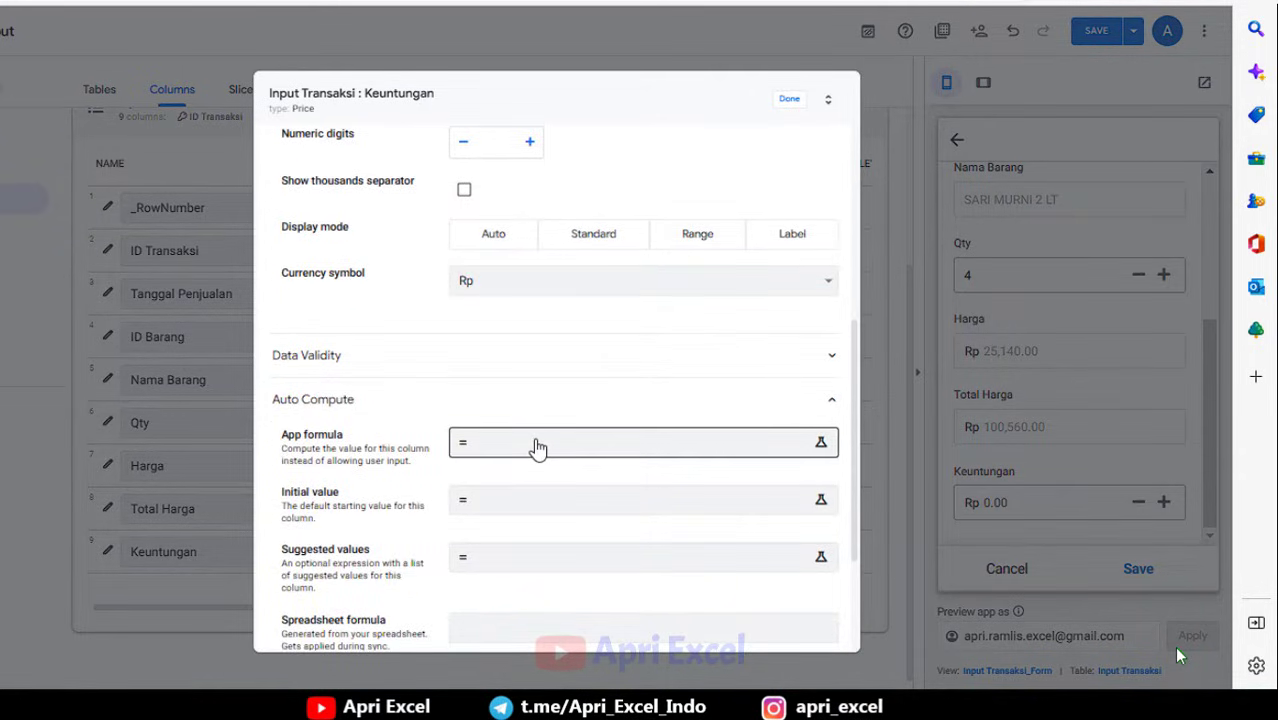
pyautogui.click(537, 447)
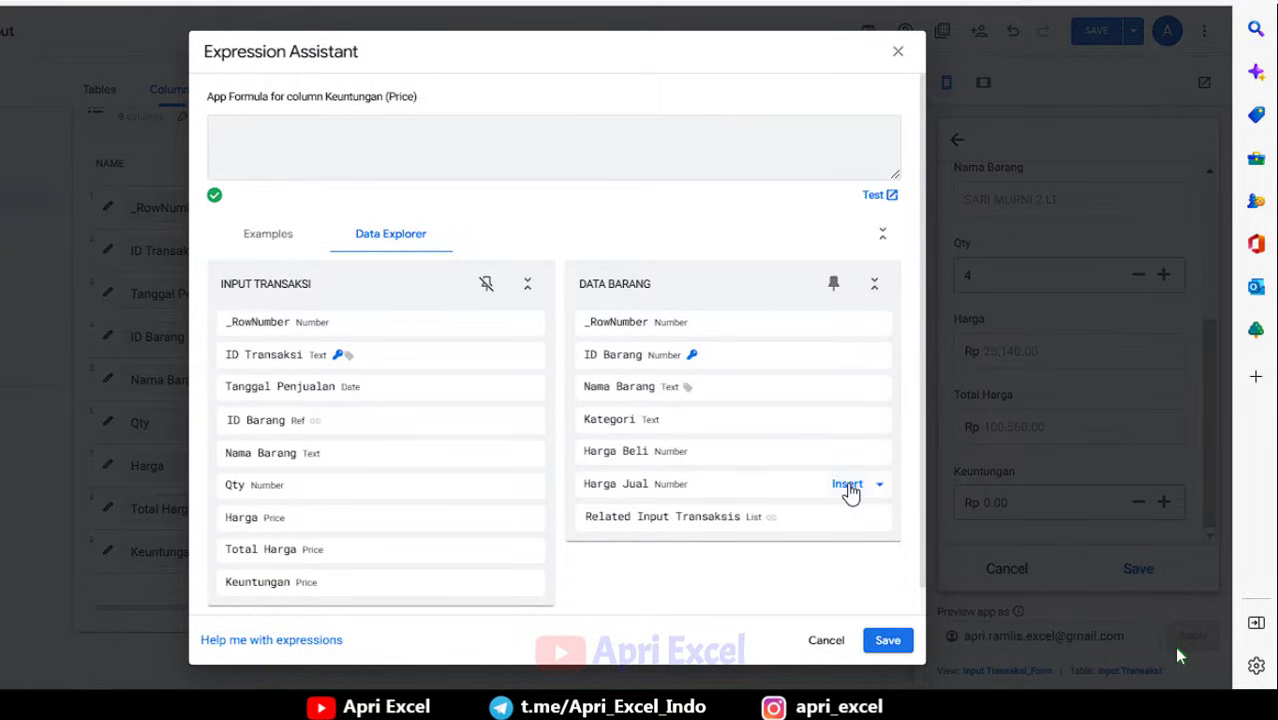
pyautogui.click(847, 486)
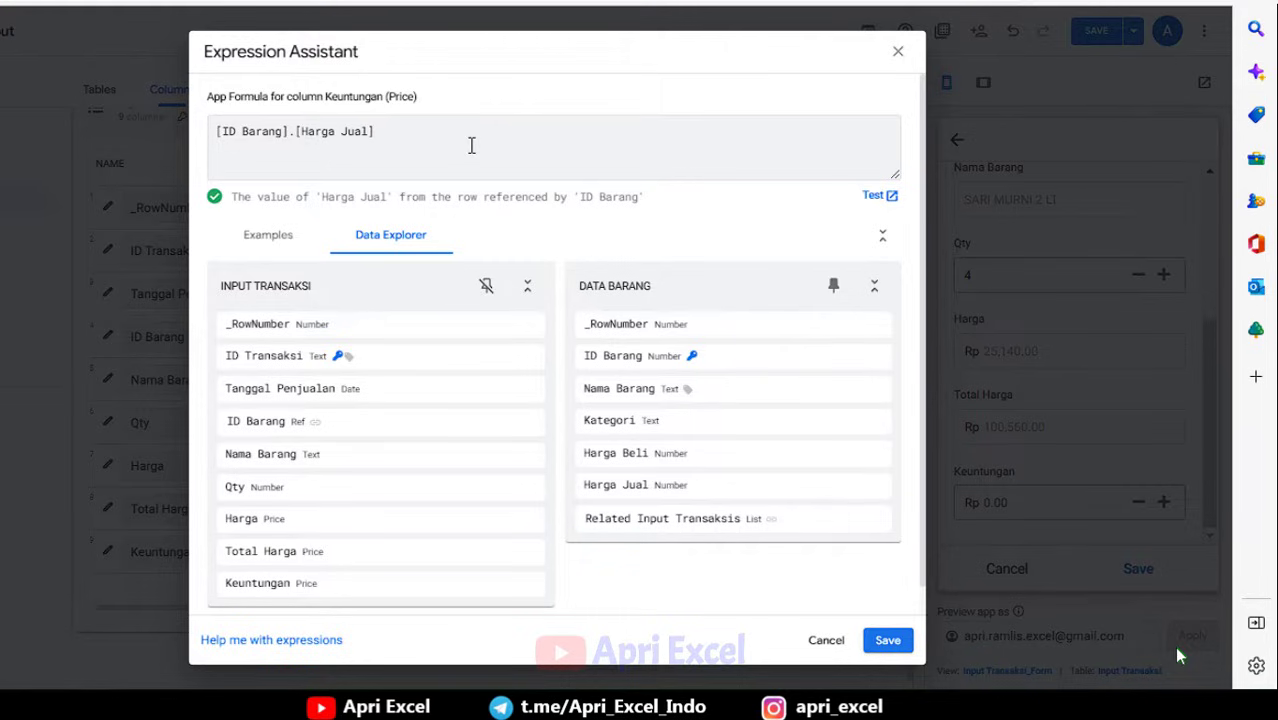
pyautogui.write('-')
pyautogui.click(847, 454)
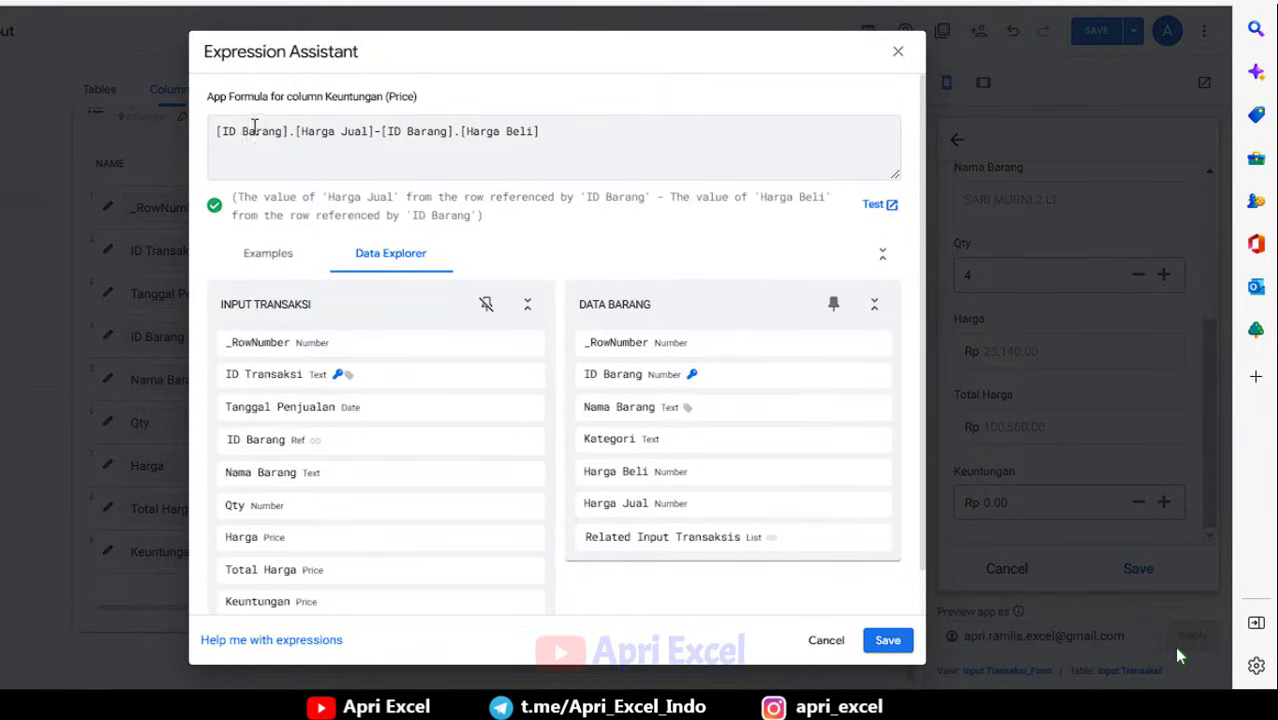
pyautogui.write('(')
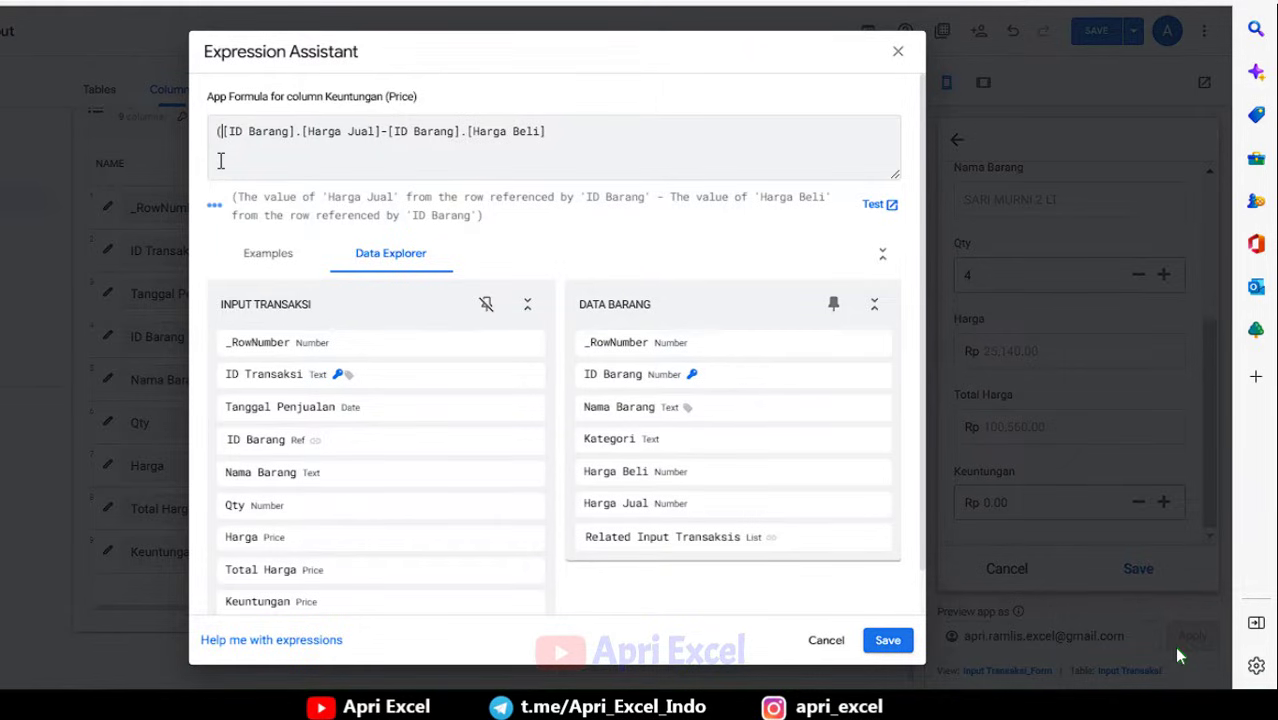
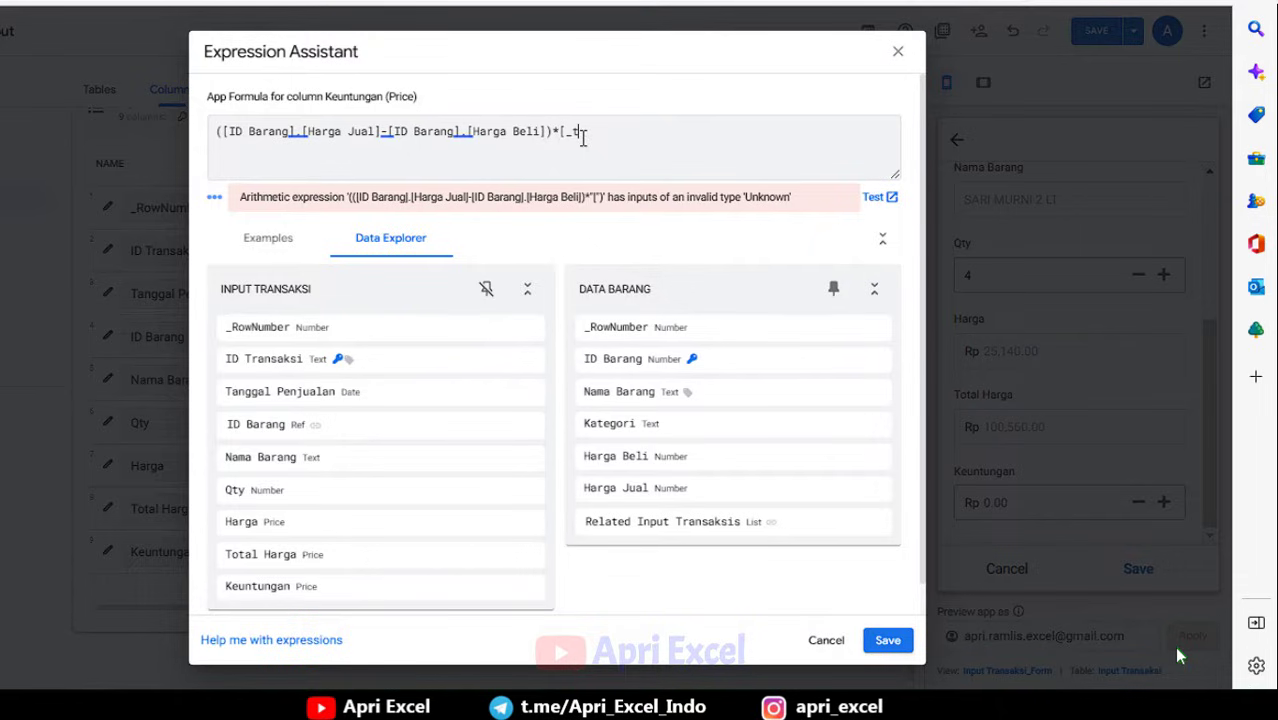
pyautogui.write('hisrow].')
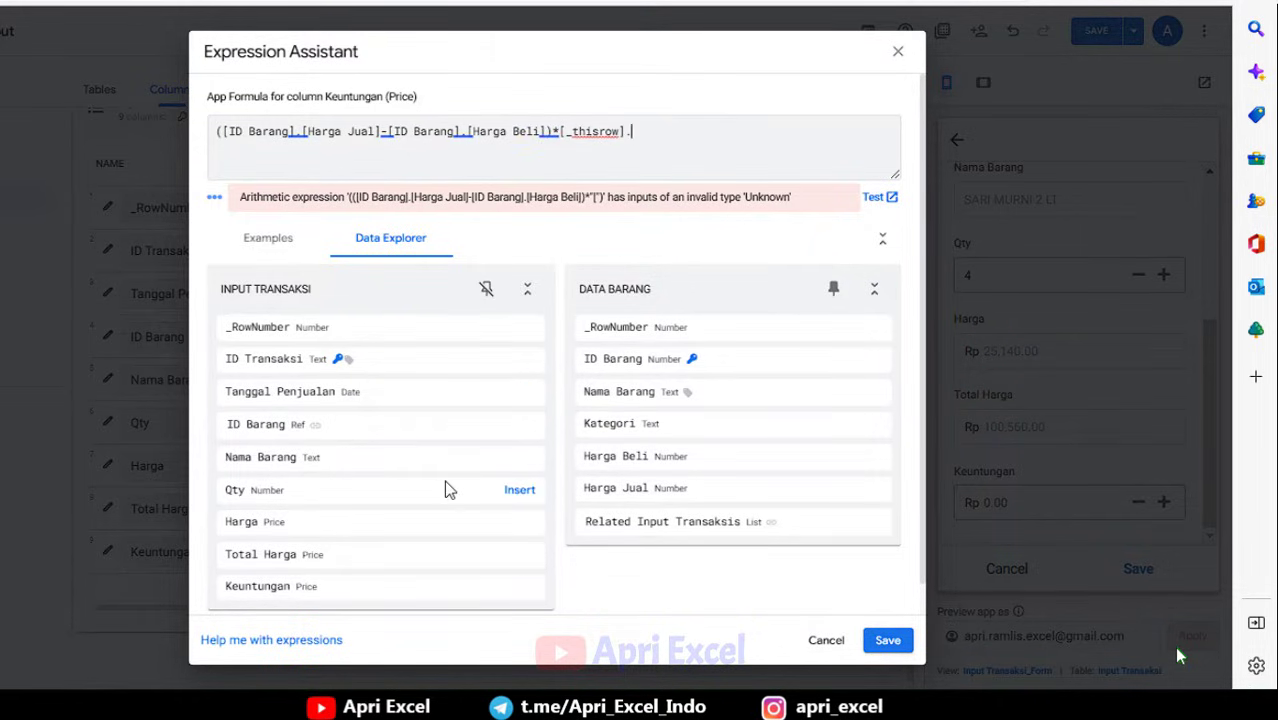
pyautogui.click(522, 492)
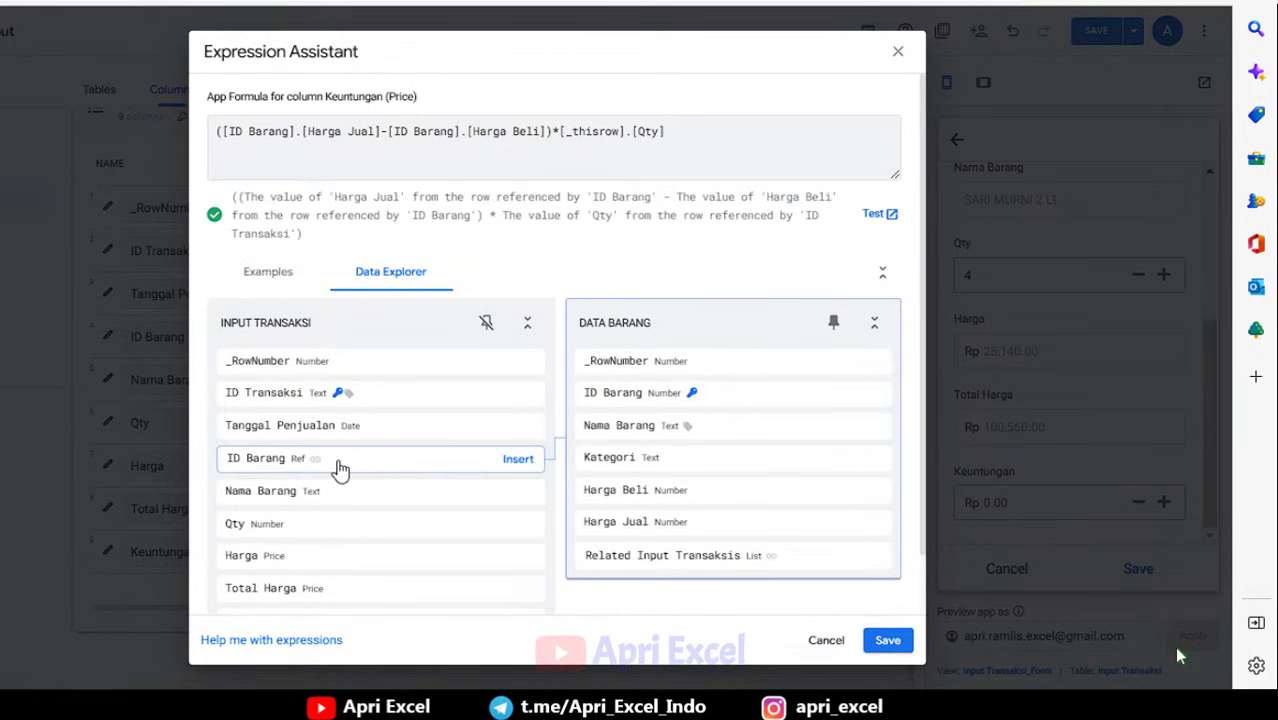
pyautogui.click(887, 640)
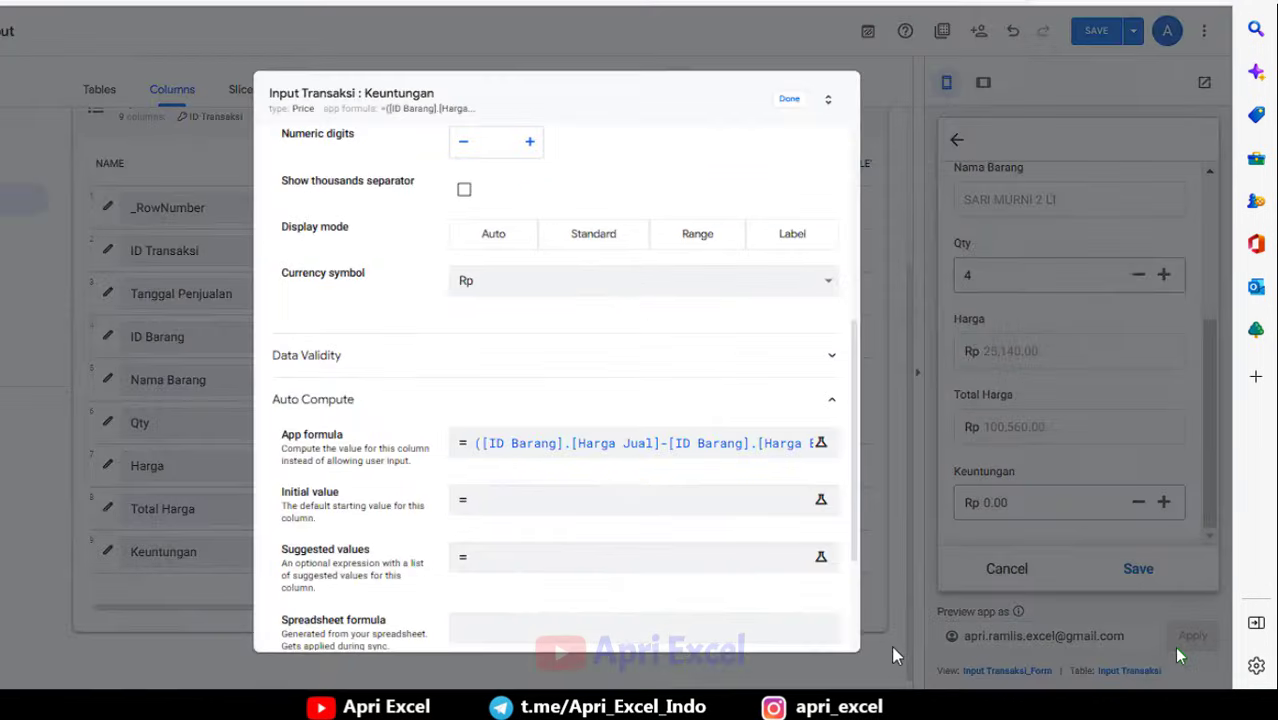
pyautogui.click(789, 103)
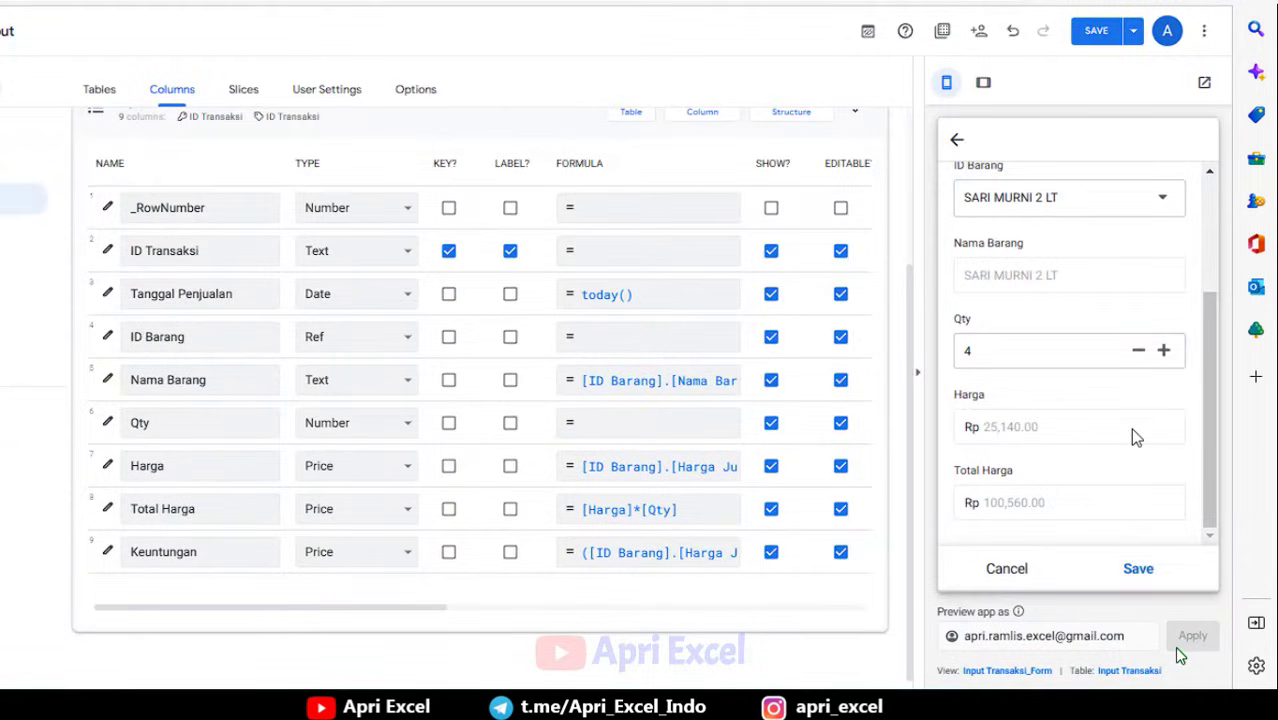
pyautogui.click(1097, 32)
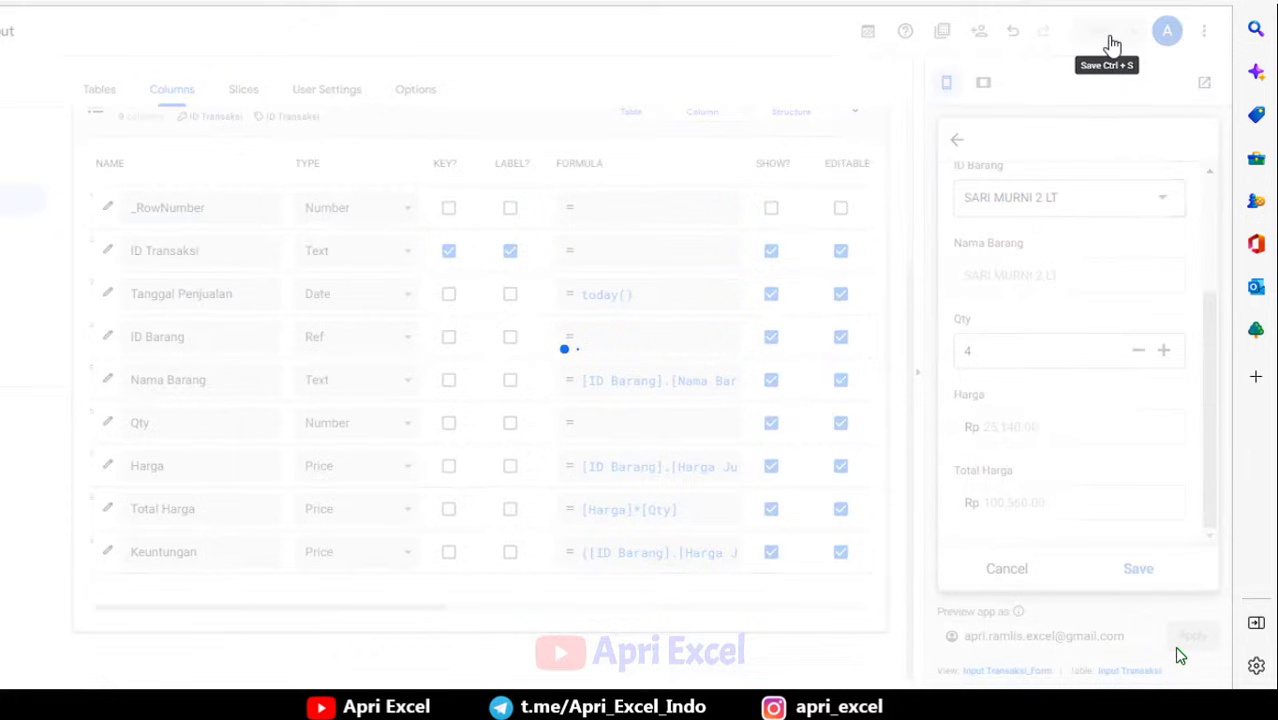
# Check the Keuntungan field in the preview's transaction form and save the transaction.
pyautogui.scroll(-3, 1098, 417)
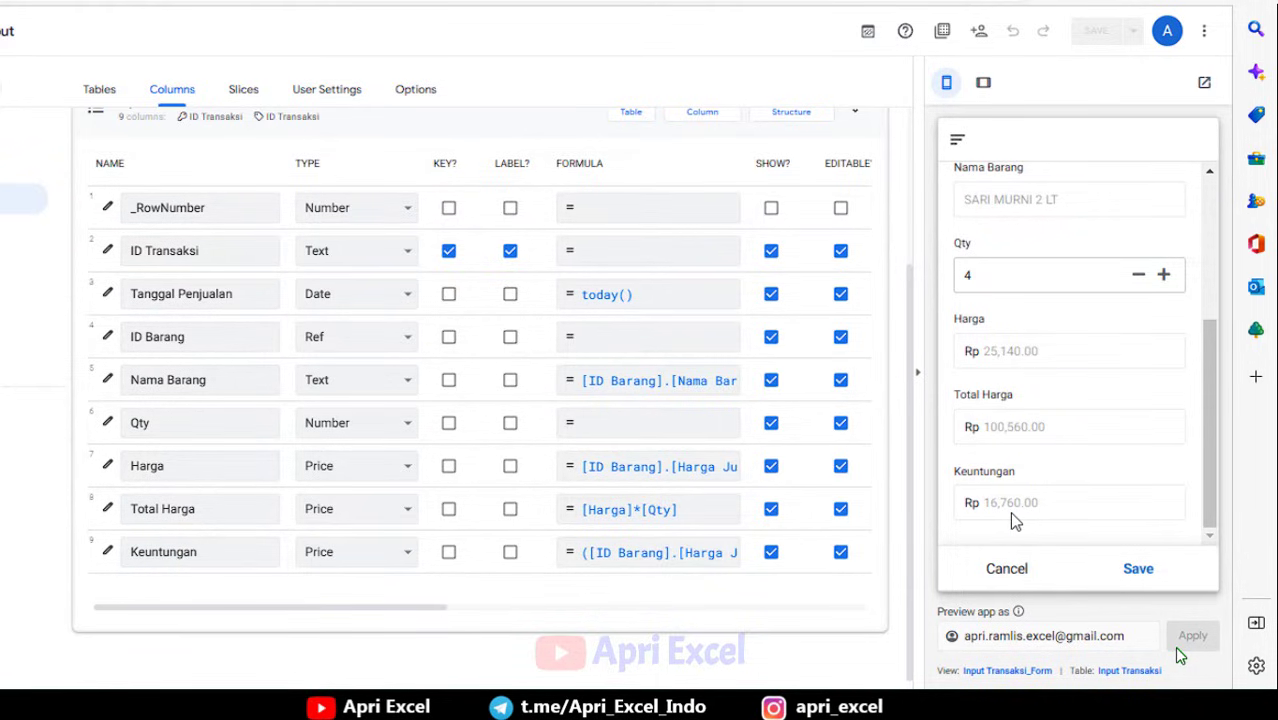
pyautogui.click(1146, 570)
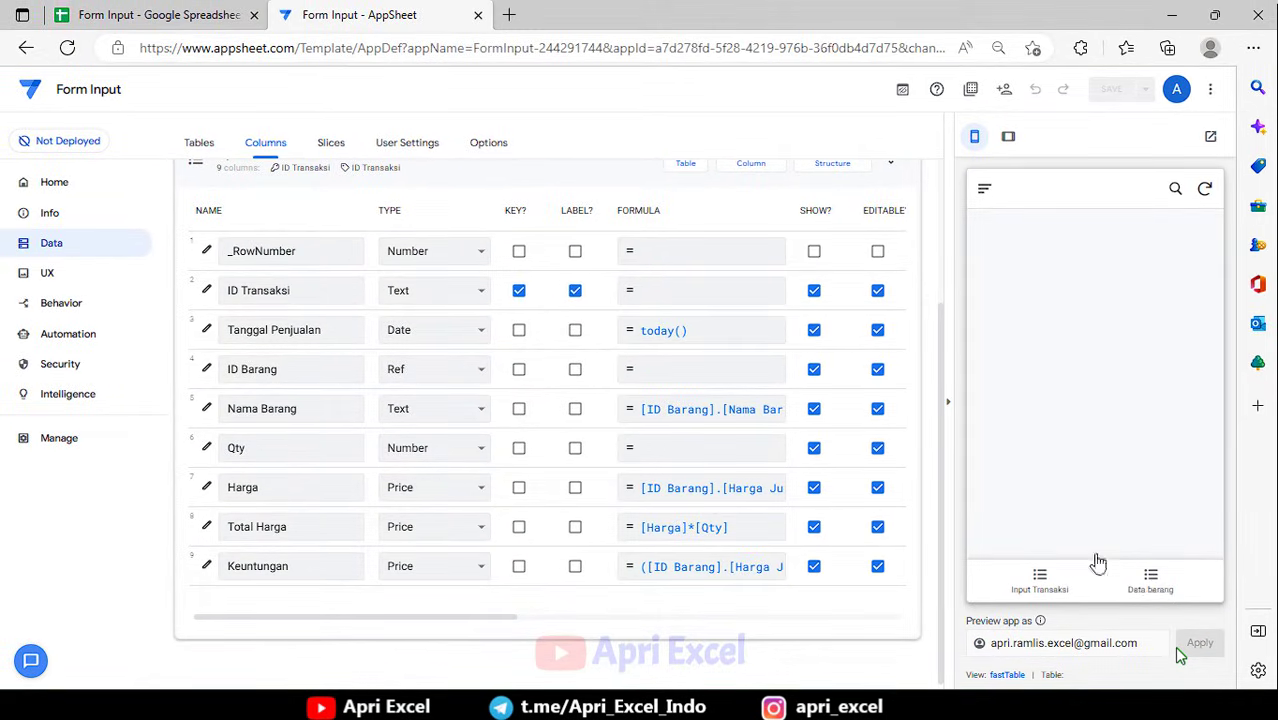
# Open the app's UX views and look at the Data barang and Input Transaksi views in the preview.
pyautogui.click(90, 280)
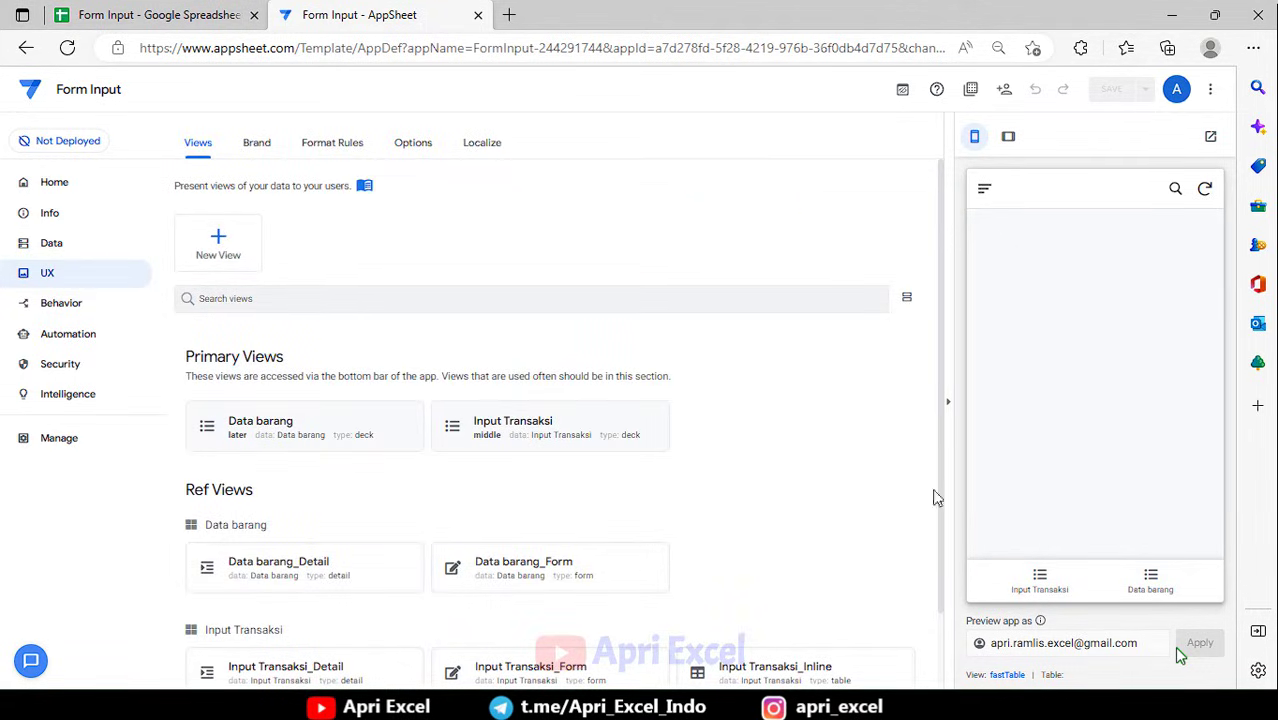
pyautogui.click(1140, 582)
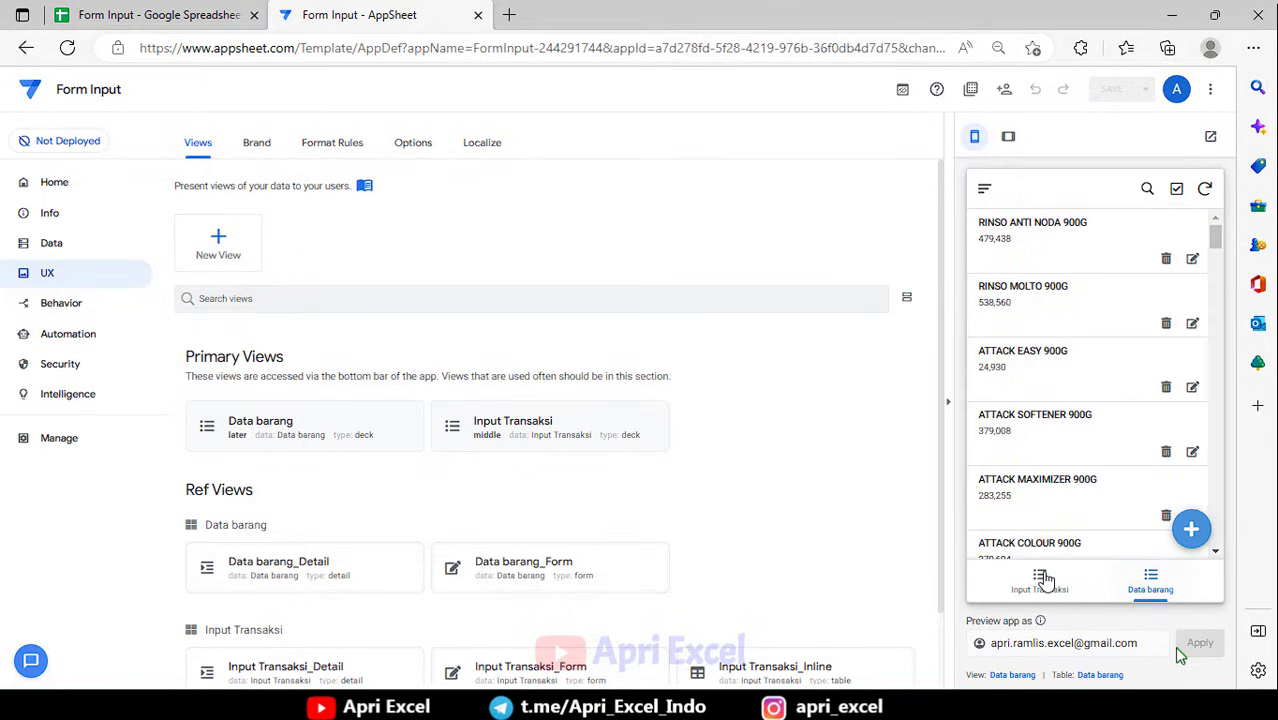
pyautogui.click(1040, 580)
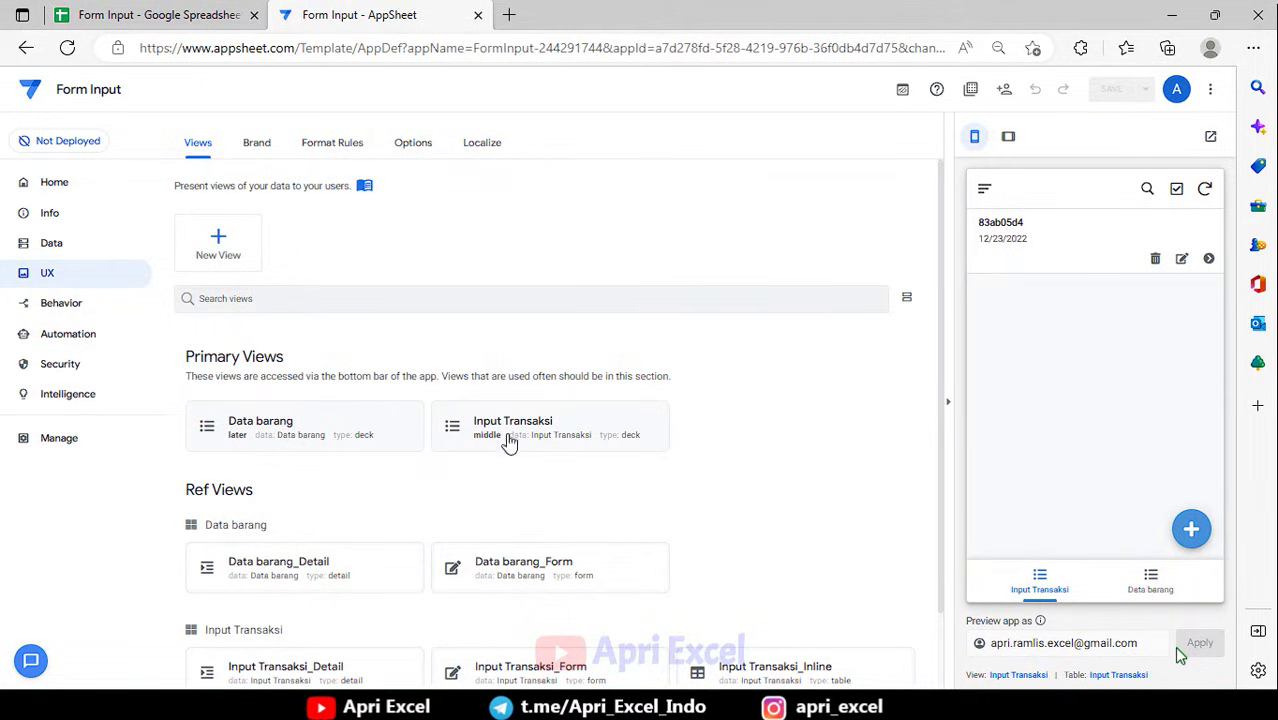
# Delete the Data barang primary view and save the app.
pyautogui.click(310, 432)
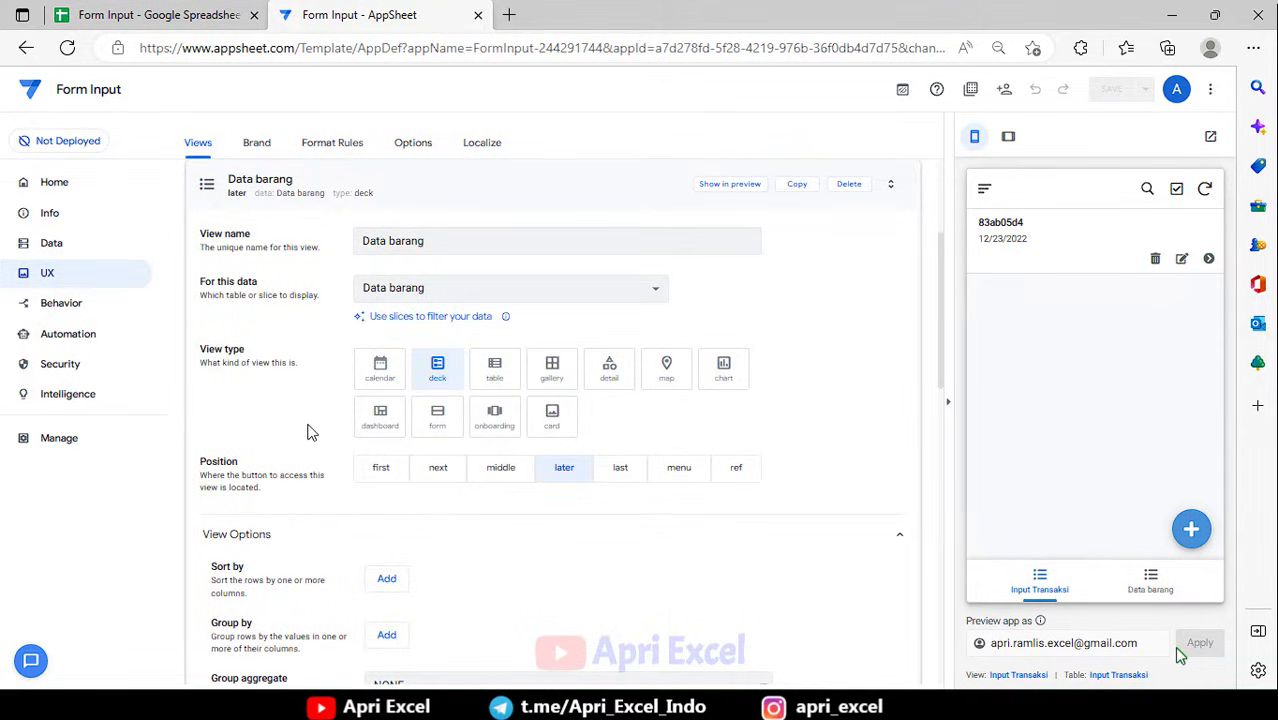
pyautogui.click(846, 192)
pyautogui.click(1111, 89)
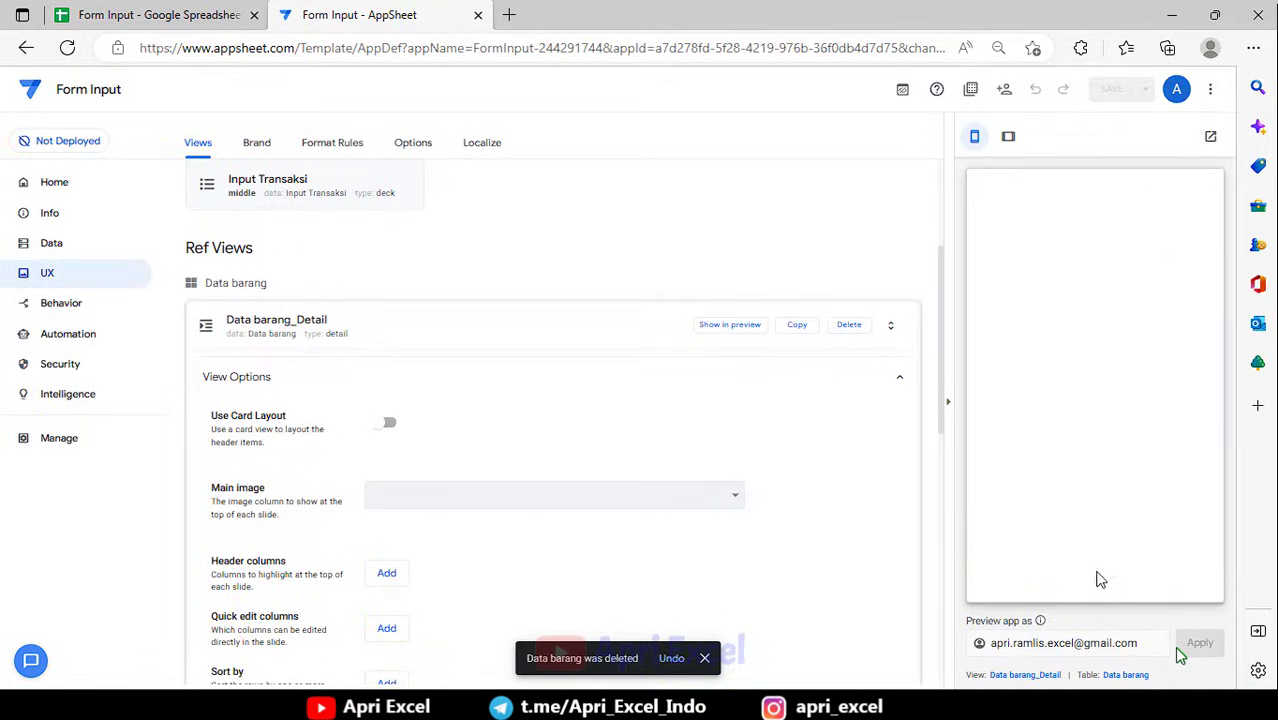
pyautogui.click(251, 328)
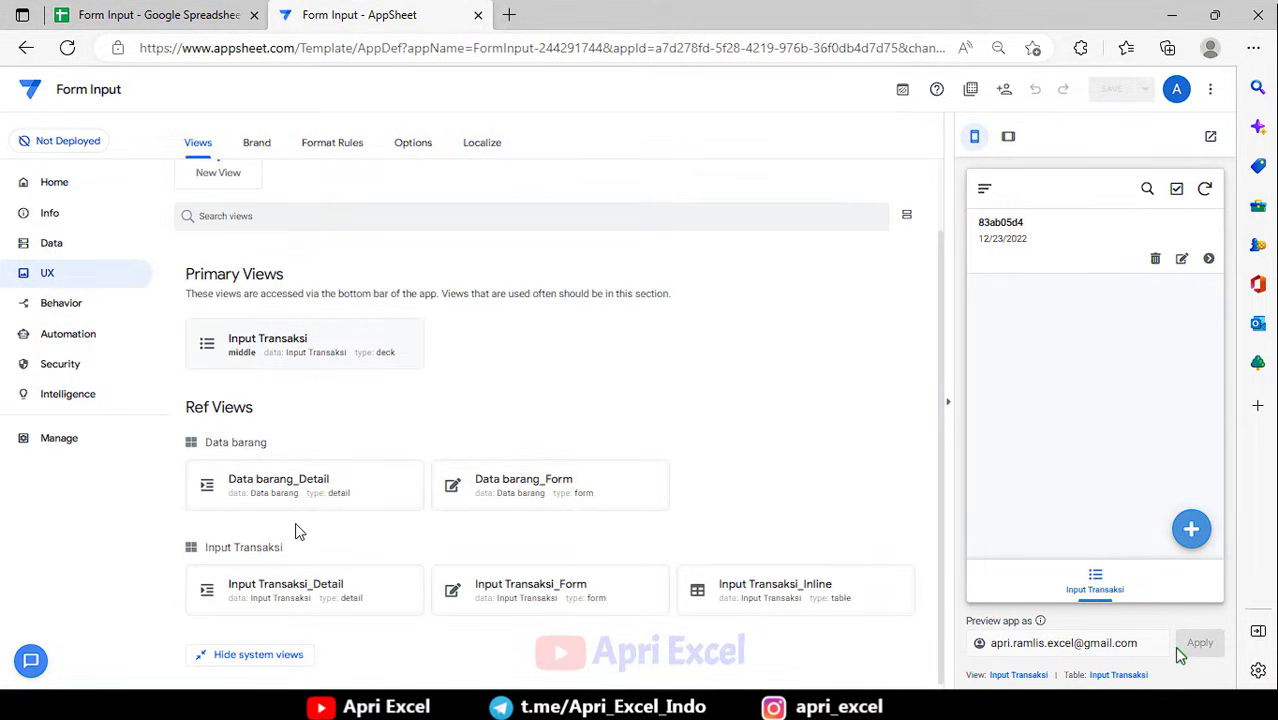
# Set the finish view of Data barang_Form to Input Transaksi and save the app.
pyautogui.click(516, 497)
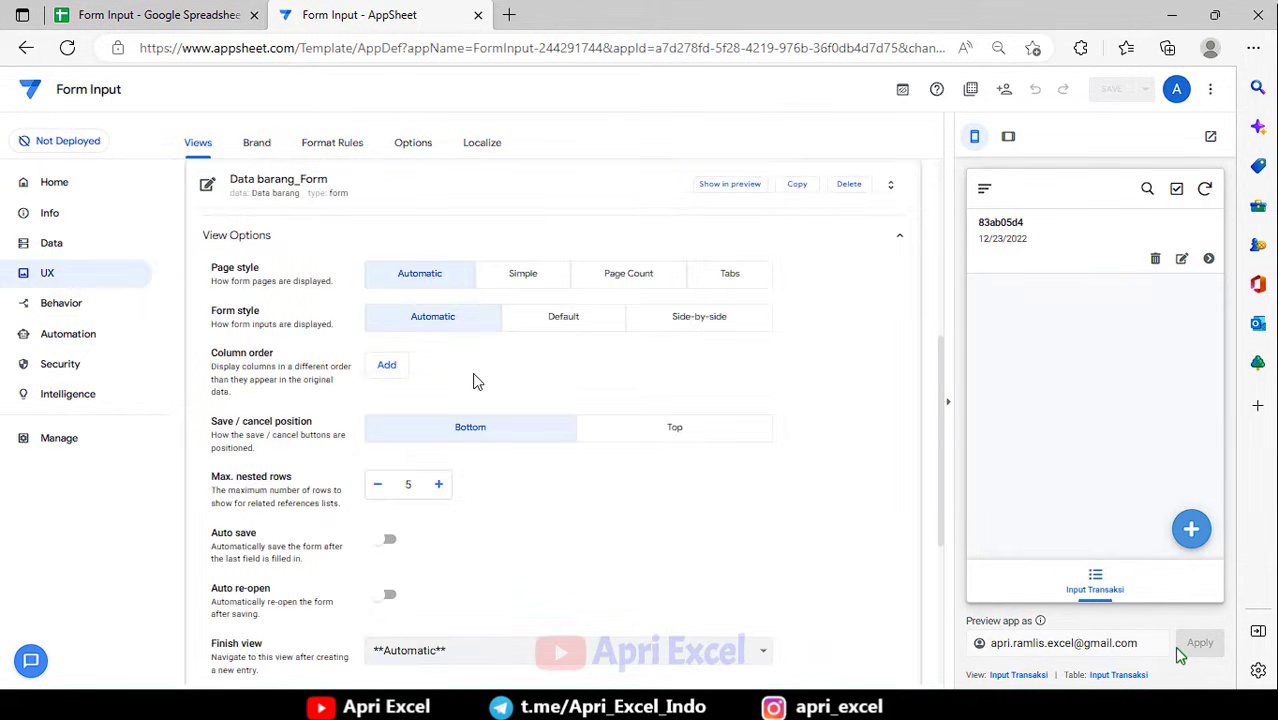
pyautogui.scroll(-3, 475, 384)
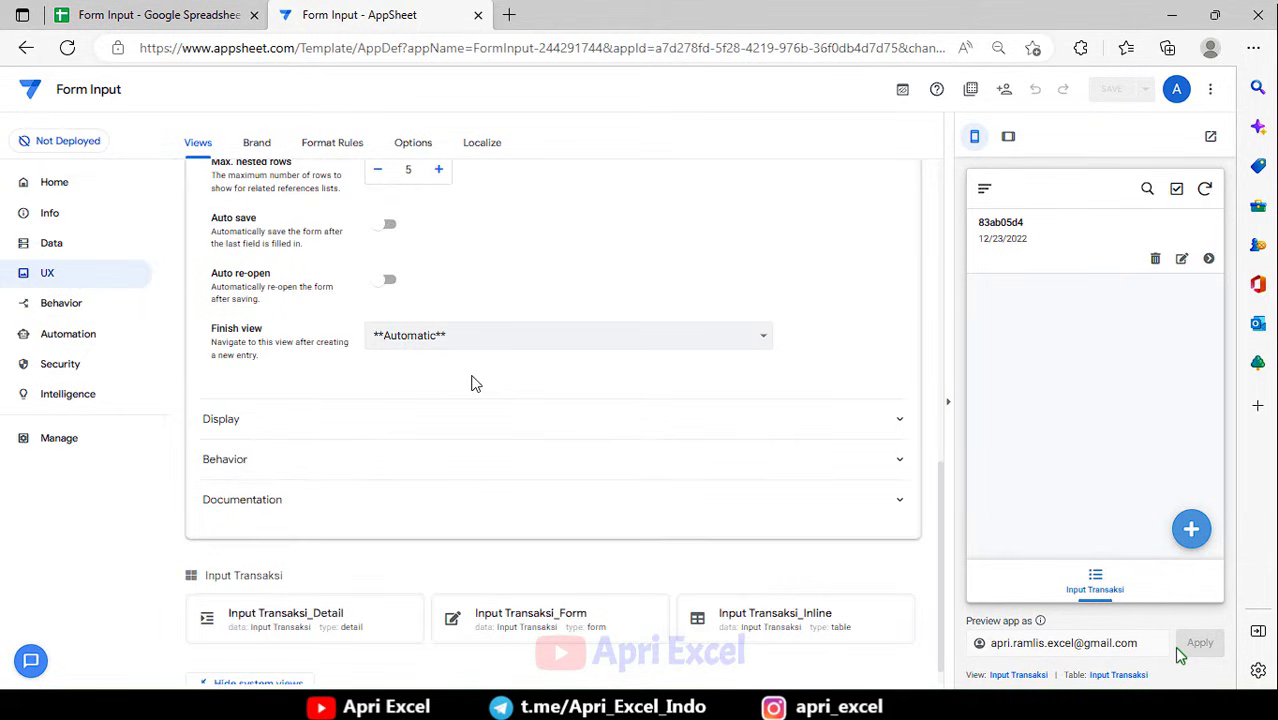
pyautogui.click(434, 340)
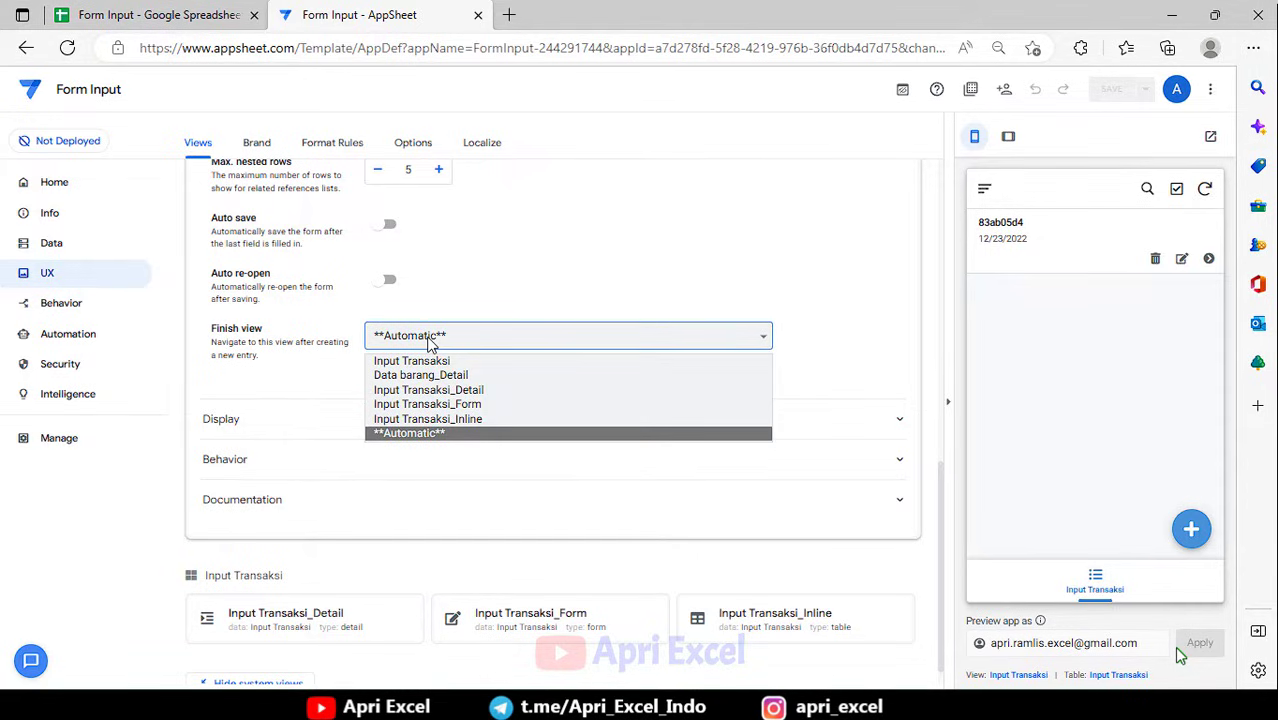
pyautogui.click(424, 363)
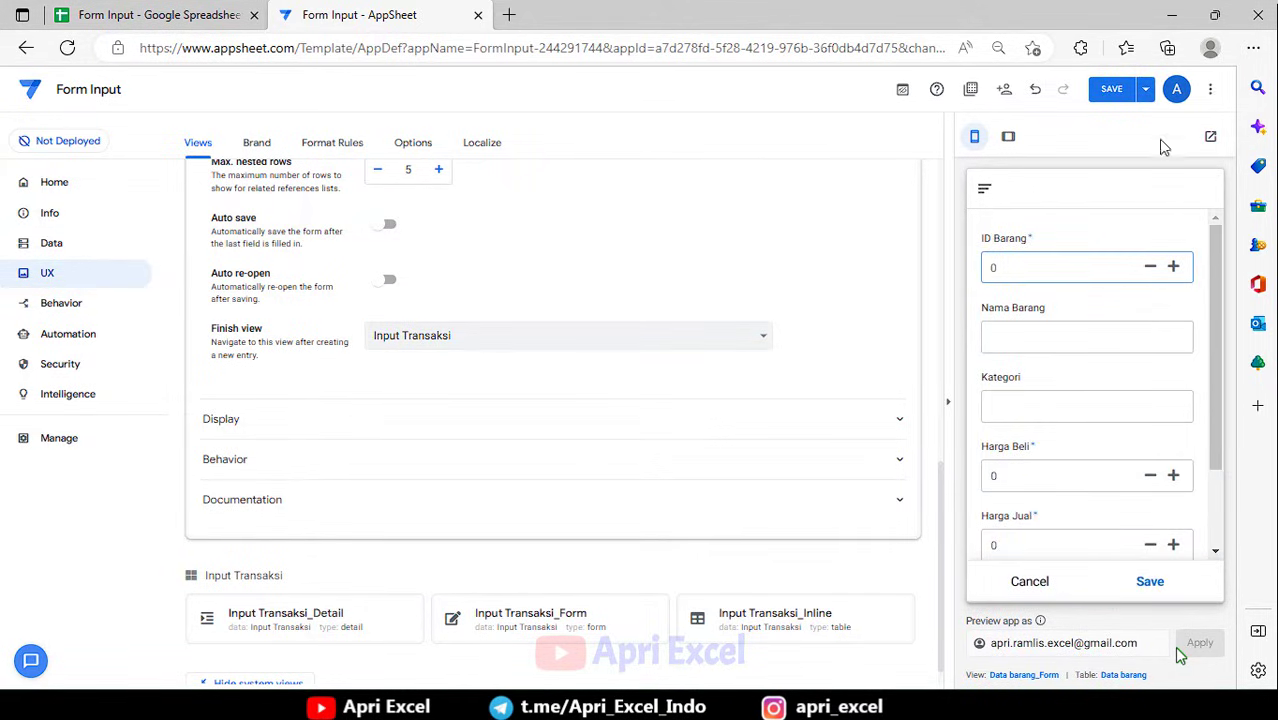
pyautogui.click(1110, 92)
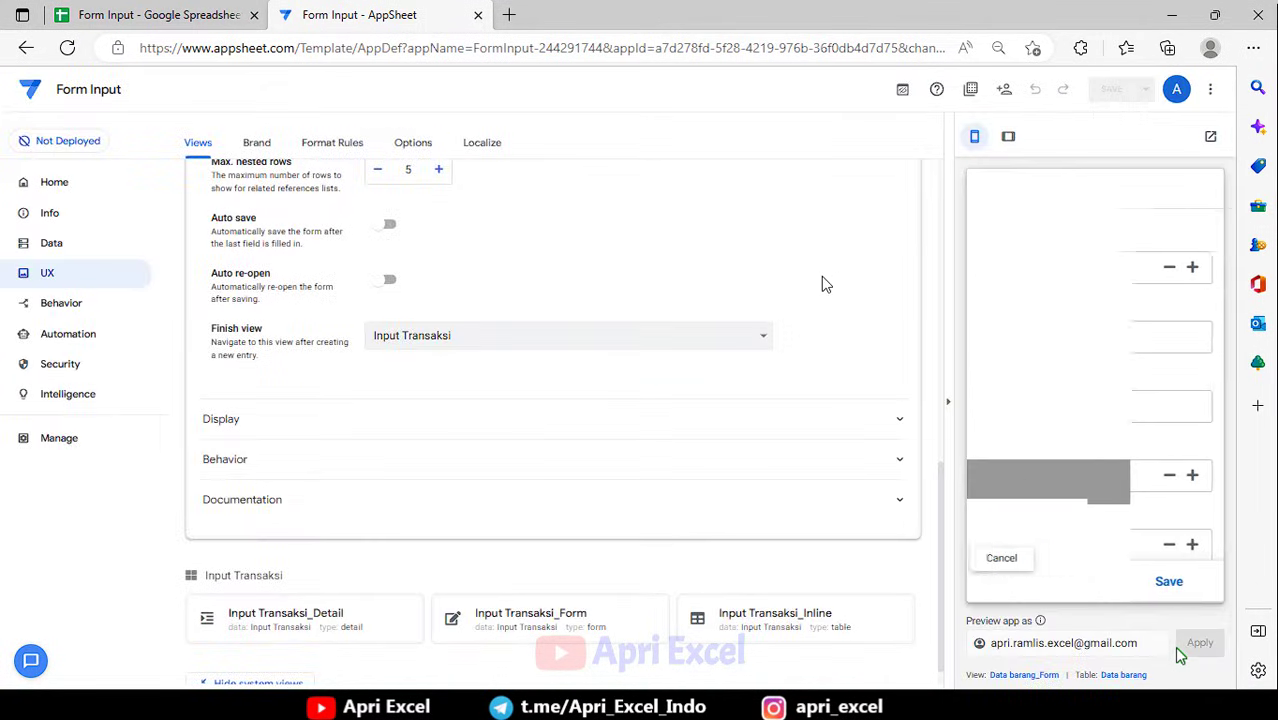
# Start a new transaction in the preview and choose PEPSODENT WHITENING 190G as its ID Barang.
pyautogui.click(1190, 526)
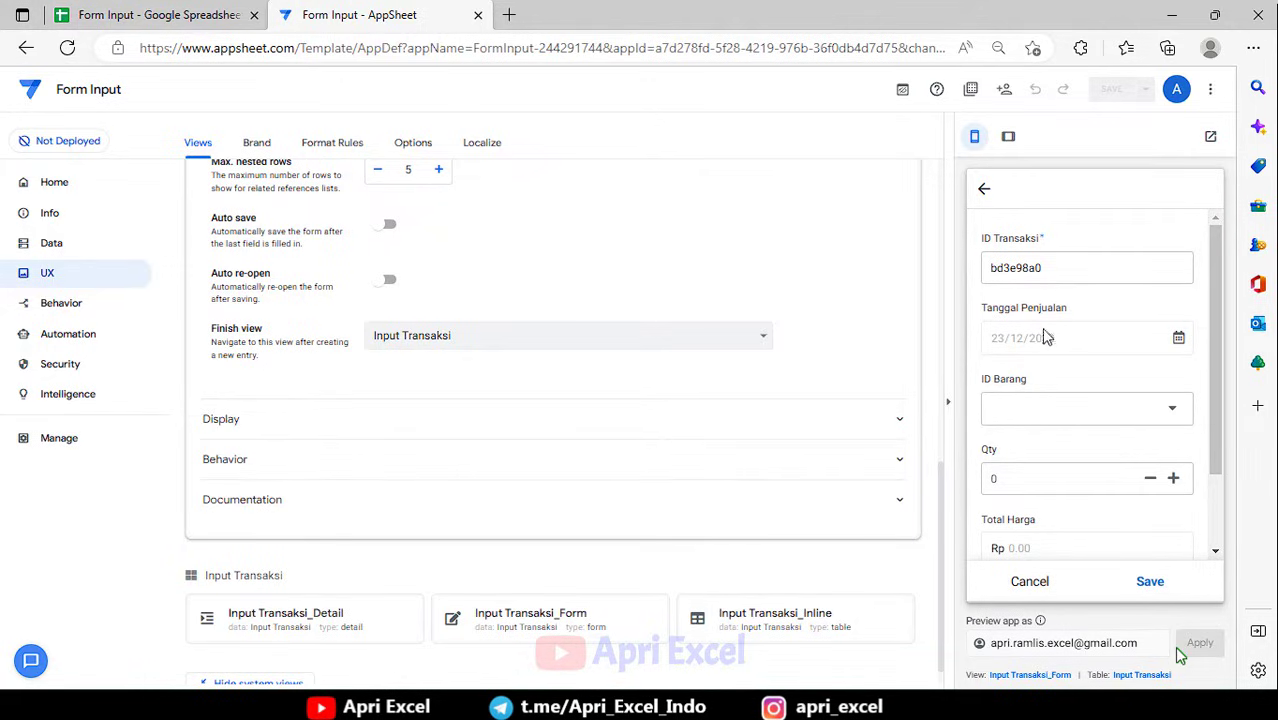
pyautogui.click(1061, 412)
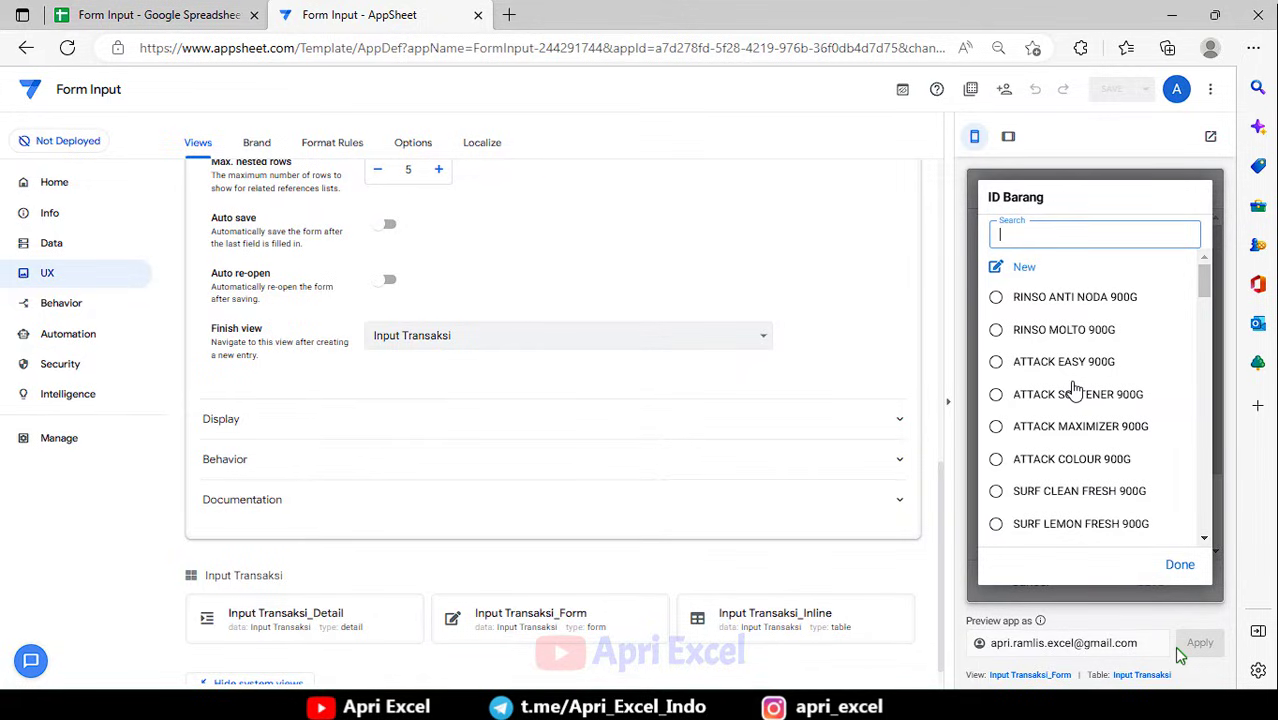
pyautogui.write('sa')
pyautogui.press('BackSpace')
pyautogui.press('BackSpace')
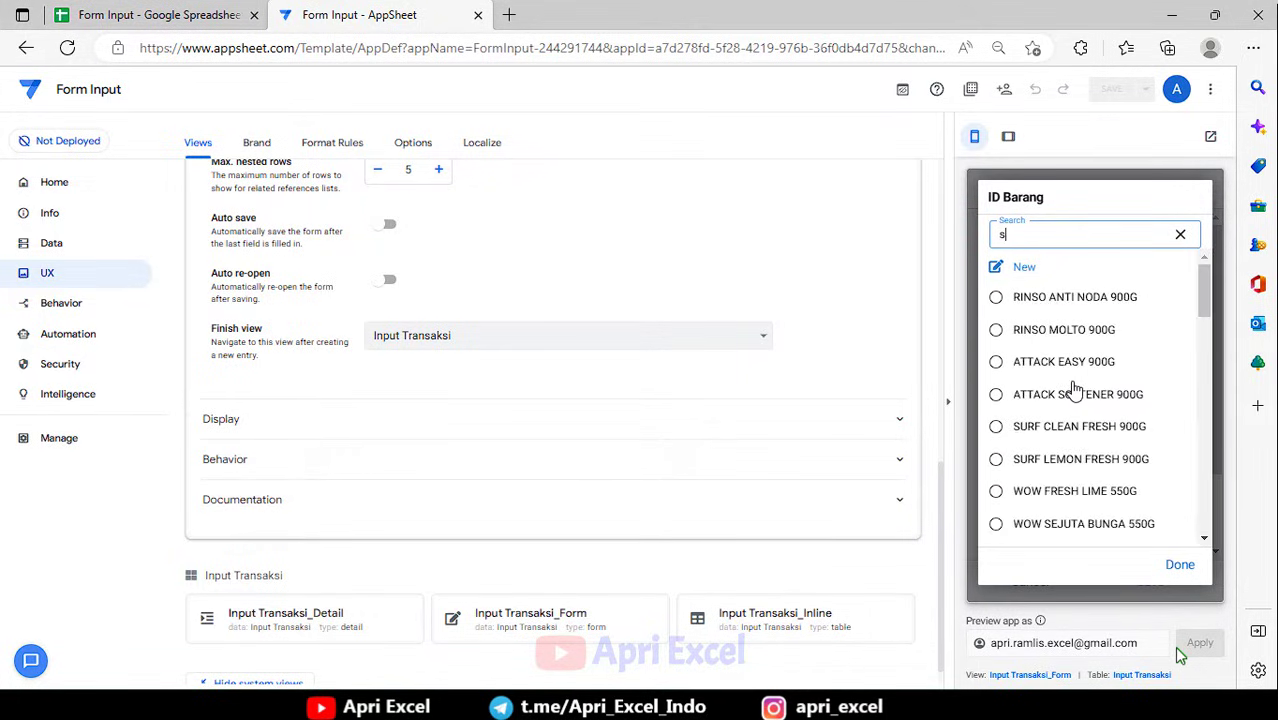
pyautogui.write('de')
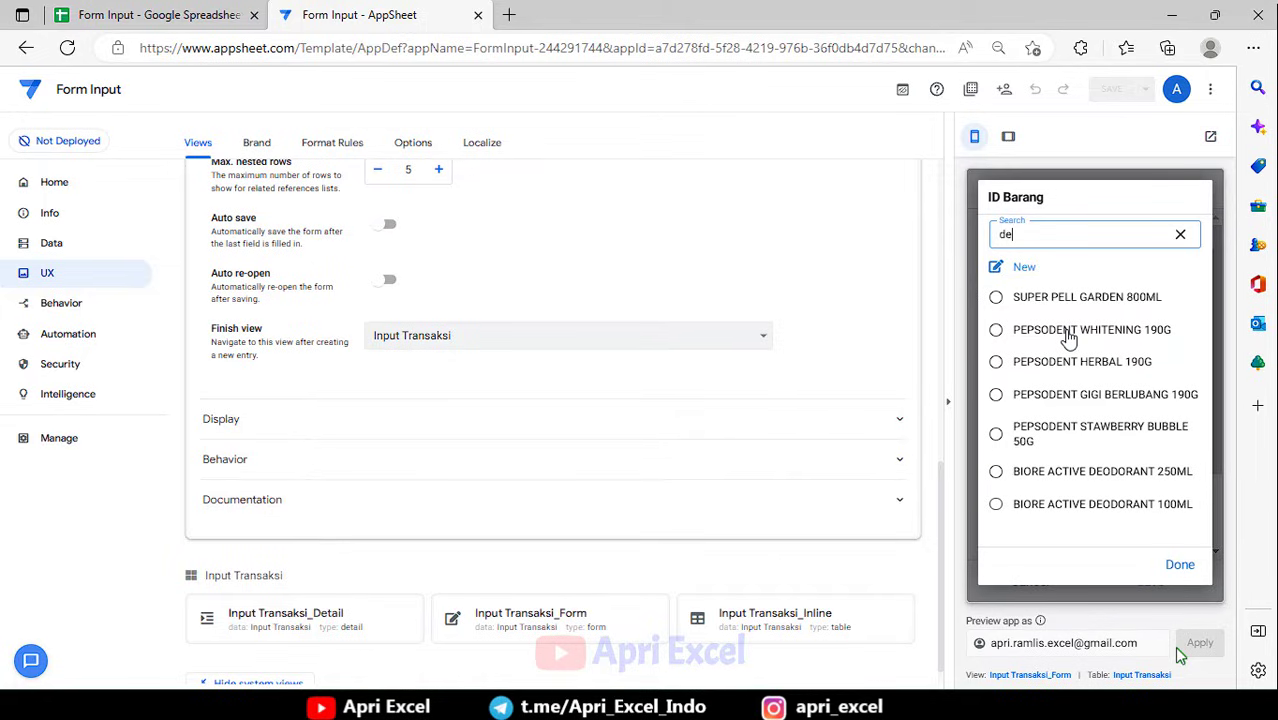
pyautogui.click(1068, 338)
# Set the transaction's Qty to 2, check the calculated prices and Keuntungan, and save the entry.
pyautogui.scroll(-1, 1045, 400)
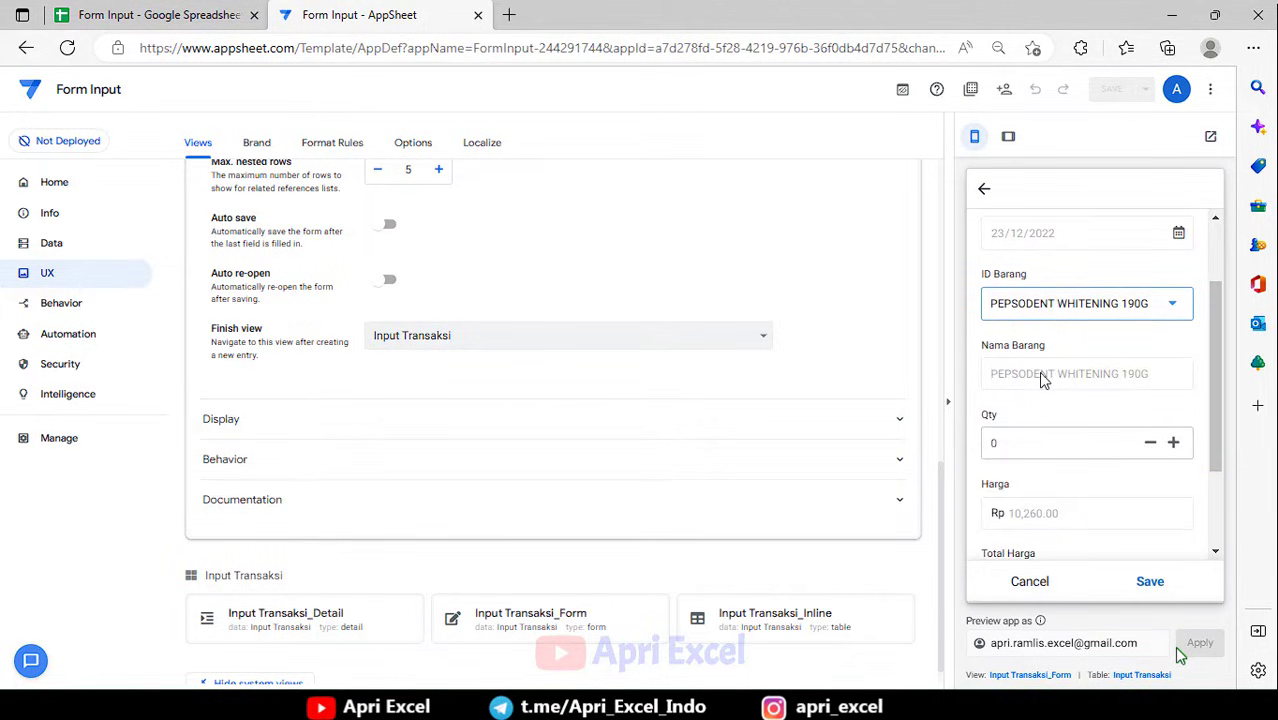
pyautogui.scroll(-1, 1060, 430)
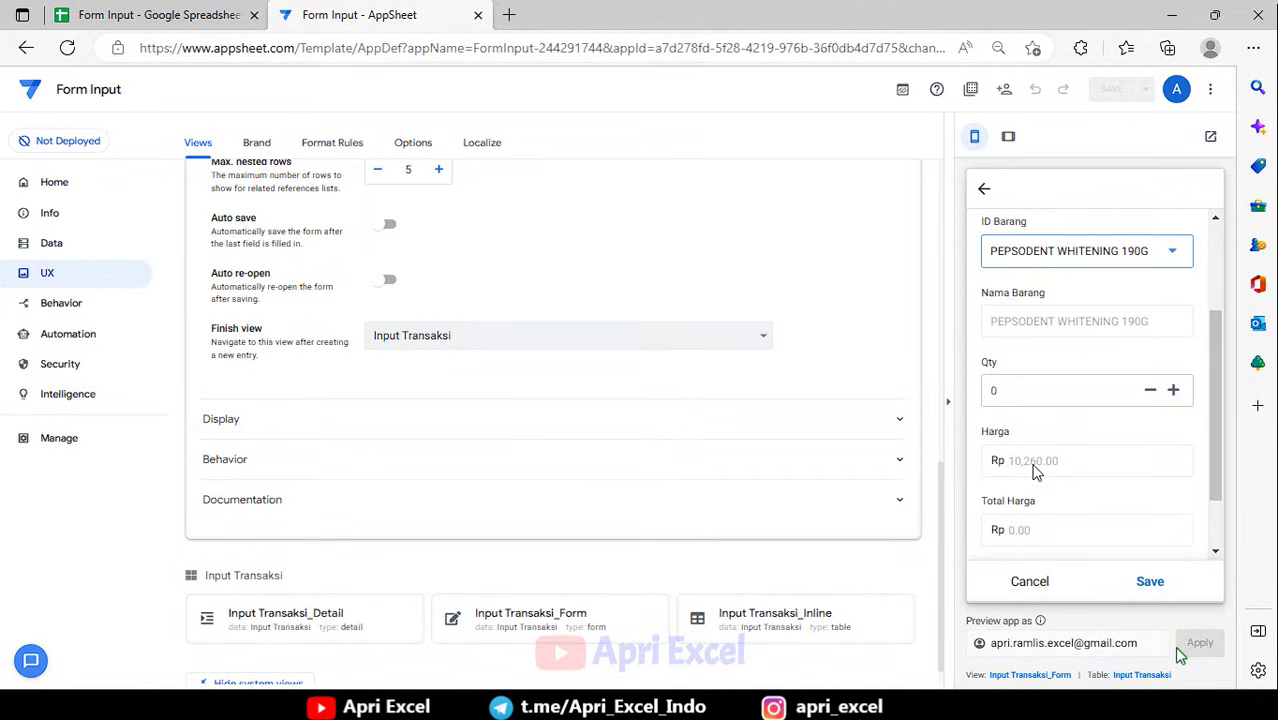
pyautogui.scroll(-1, 1030, 470)
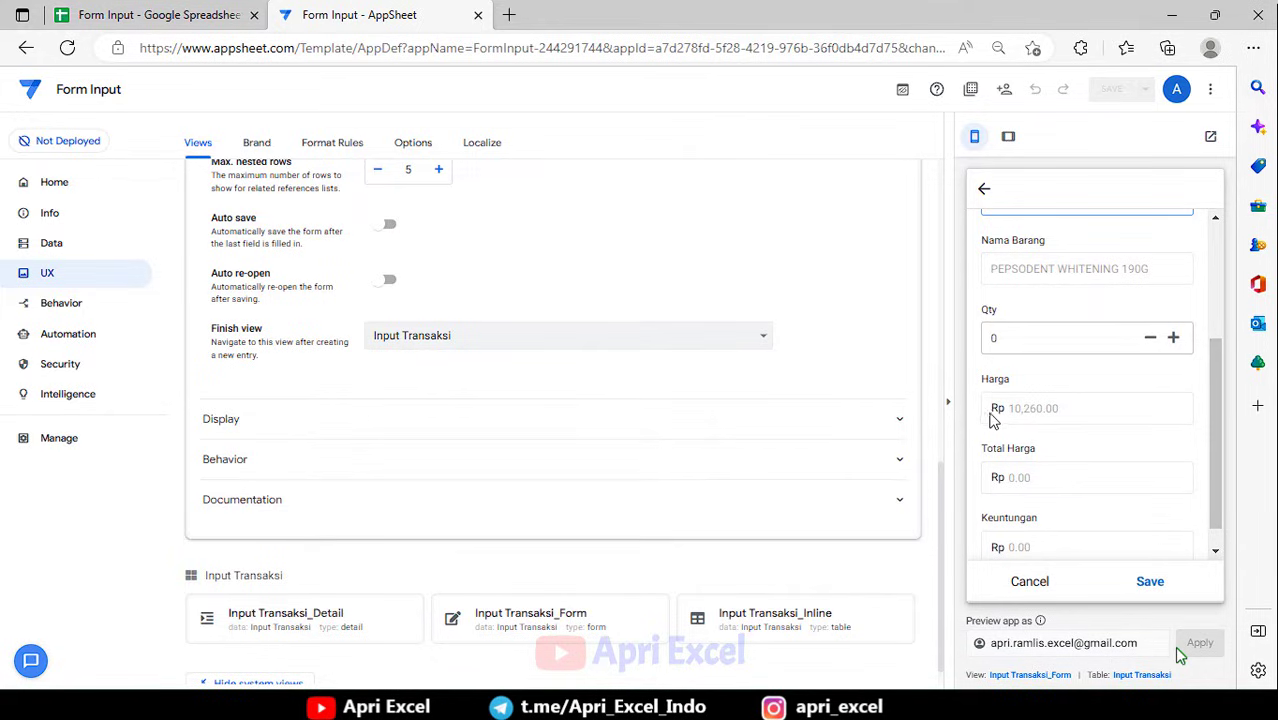
pyautogui.click(1021, 330)
pyautogui.write('2')
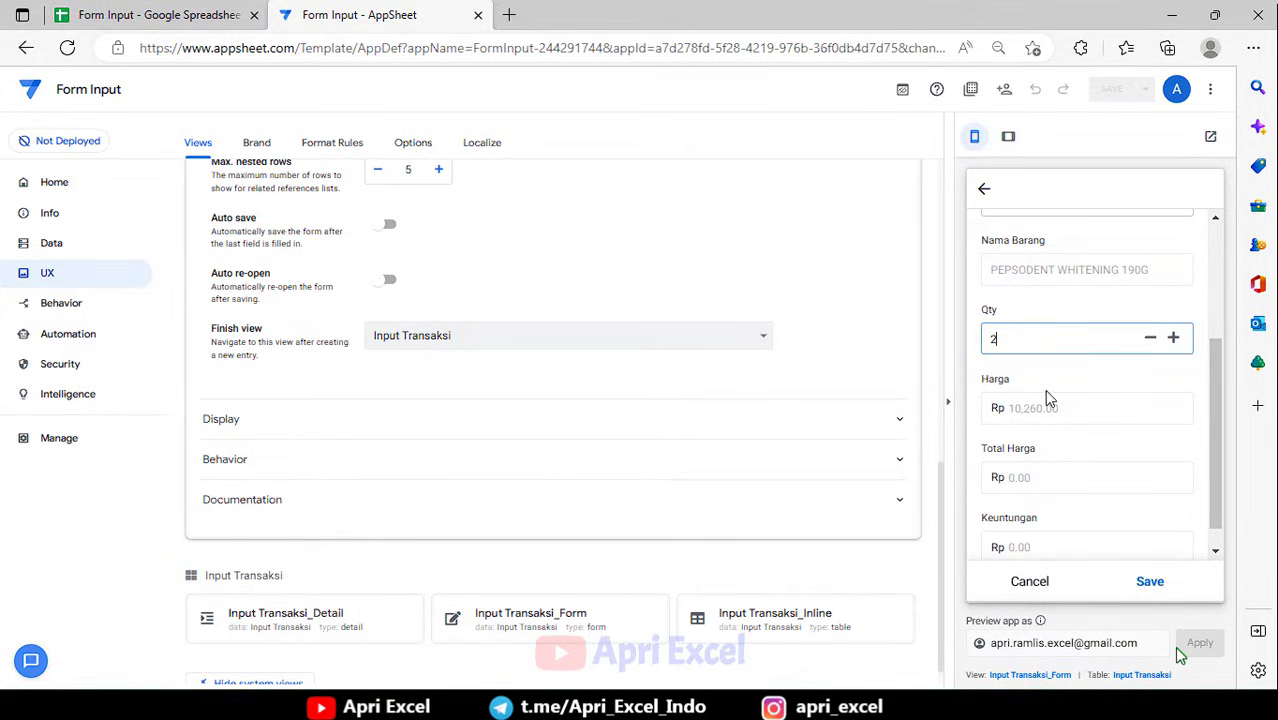
pyautogui.scroll(-1, 1043, 418)
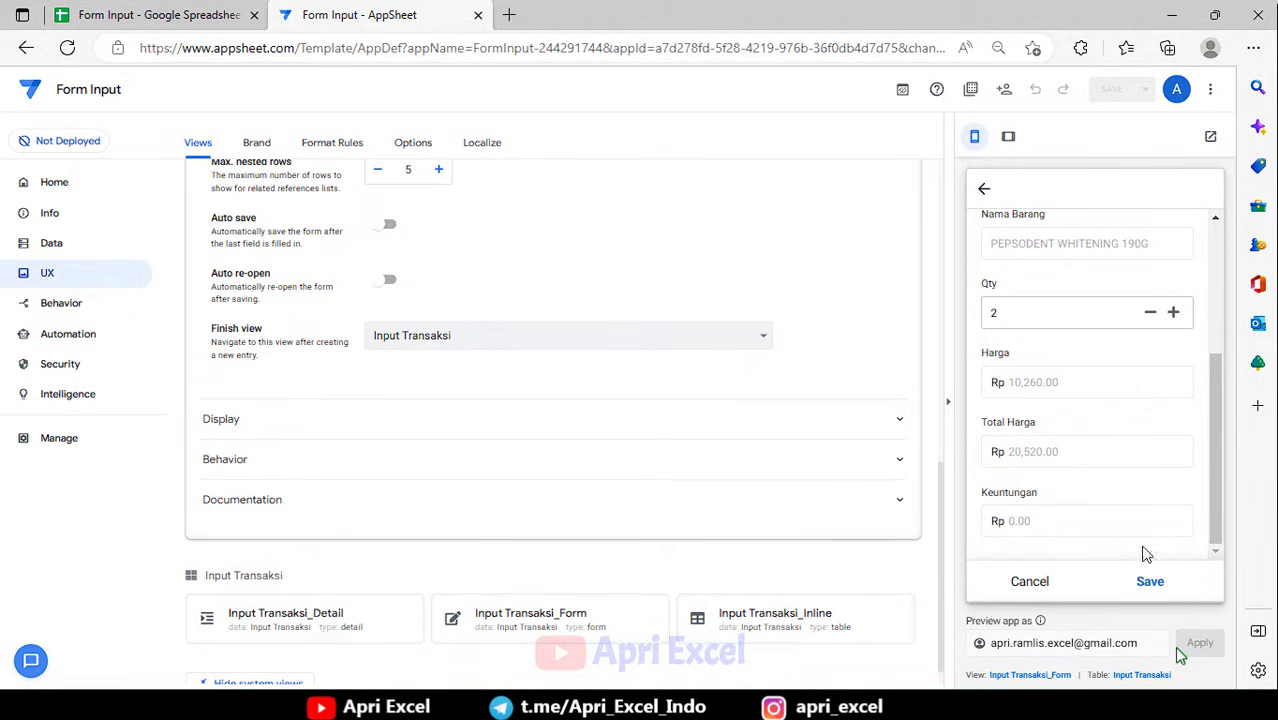
pyautogui.click(1150, 583)
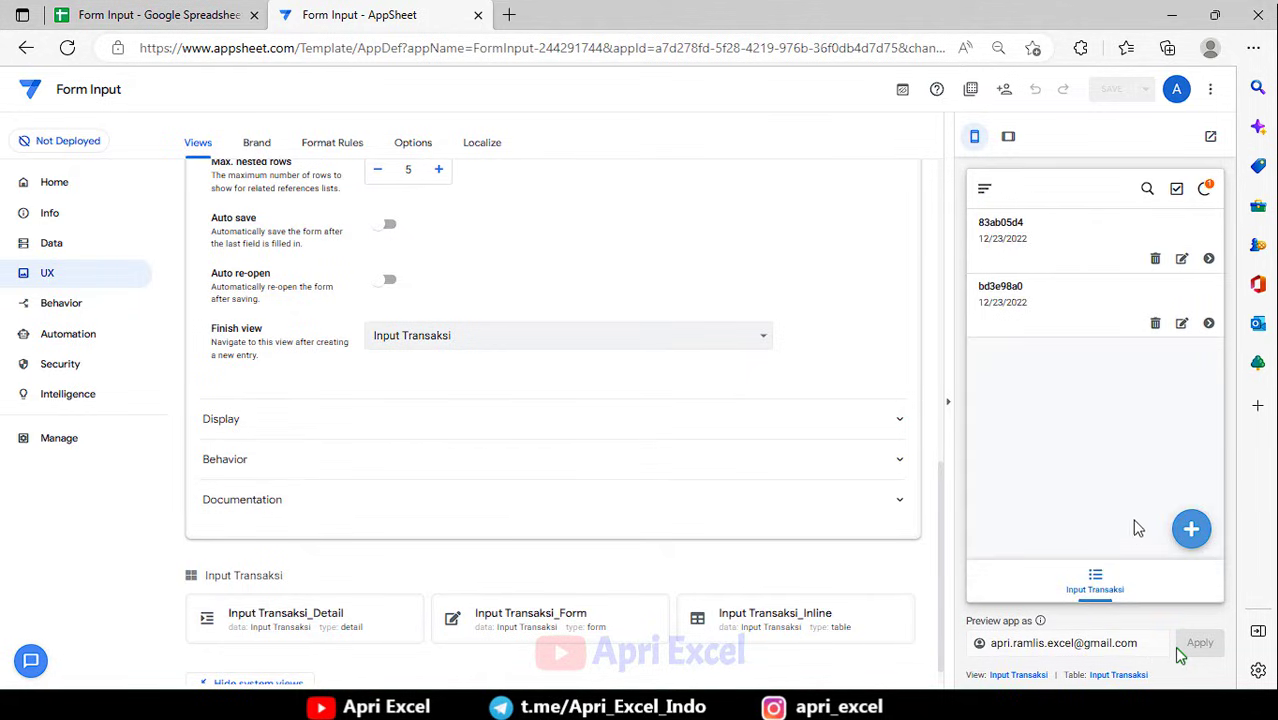
# Switch to the Form Input spreadsheet, check the new row's Keuntungan, and search for "pepso".
pyautogui.click(170, 12)
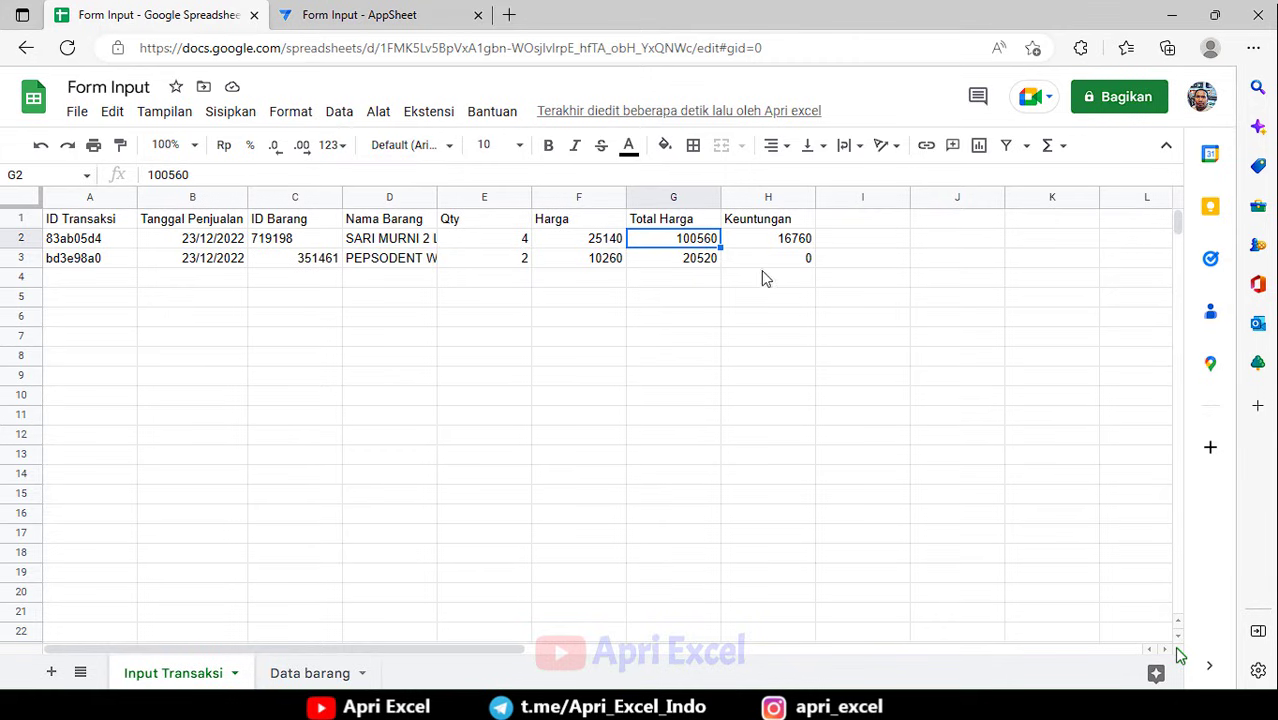
pyautogui.click(731, 262)
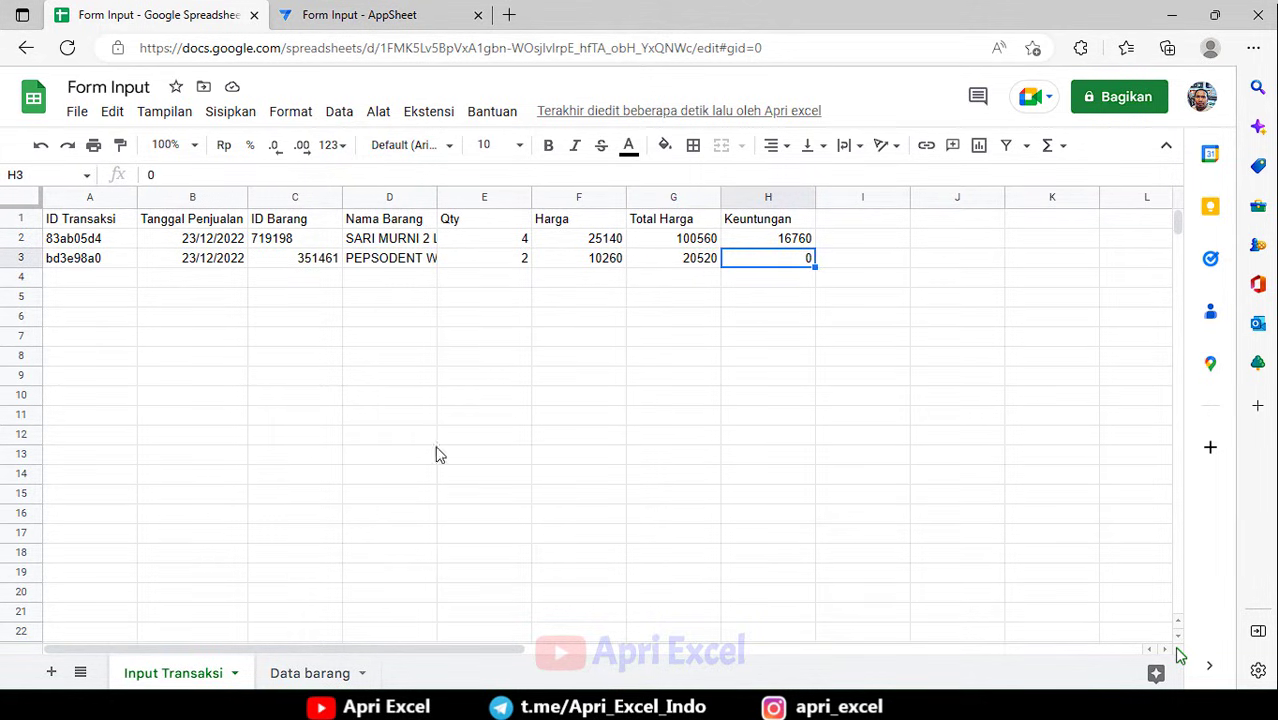
pyautogui.hotkey('ctrl', 'f')
pyautogui.write('pepso')
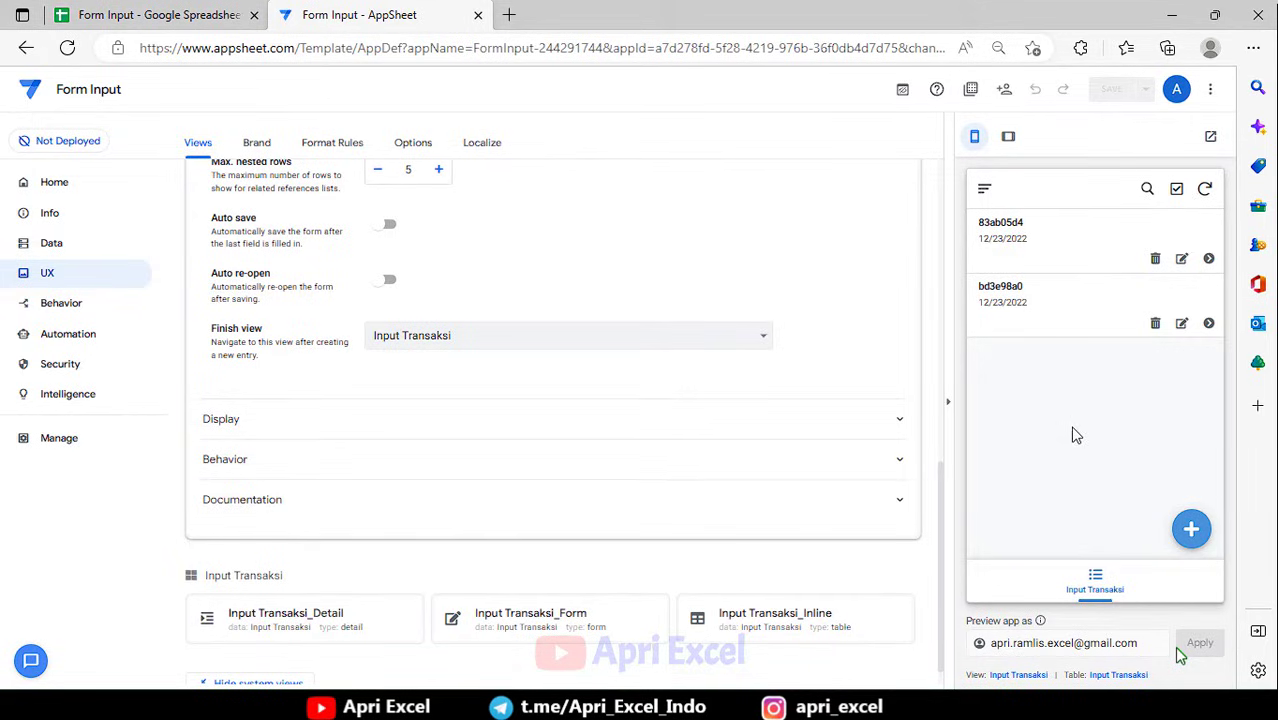
# Back in AppSheet, collapse the Data barang_Form settings and start another preview transaction with ATTACK SOFTENER 900G as its ID Barang.
pyautogui.scroll(5, 741, 389)
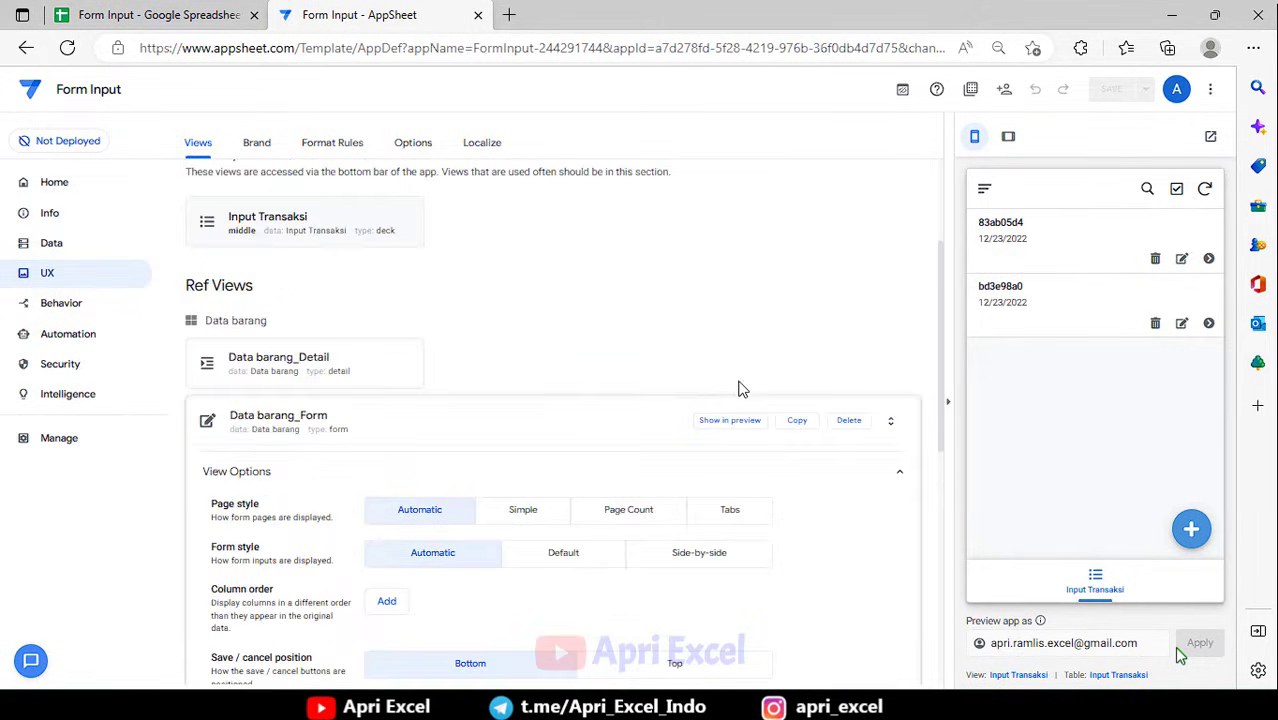
pyautogui.click(278, 415)
pyautogui.scroll(2, 447, 272)
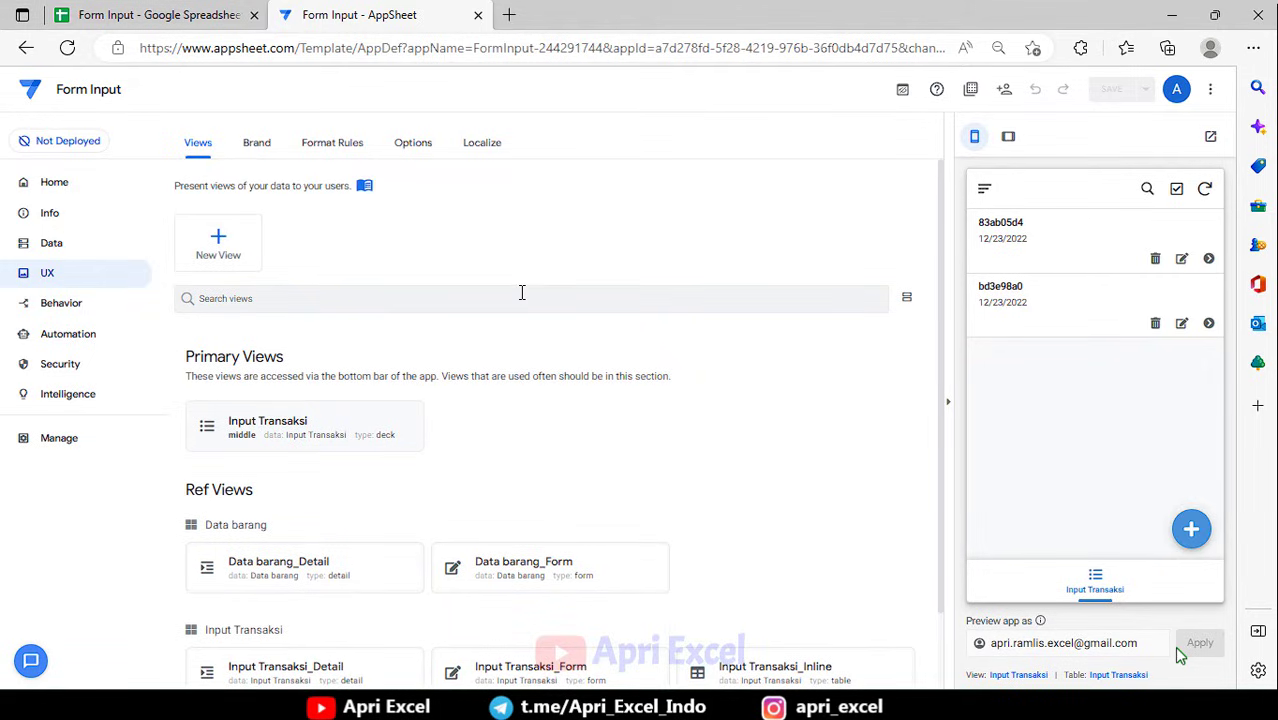
pyautogui.click(1191, 528)
pyautogui.scroll(-1, 1110, 375)
pyautogui.click(1096, 358)
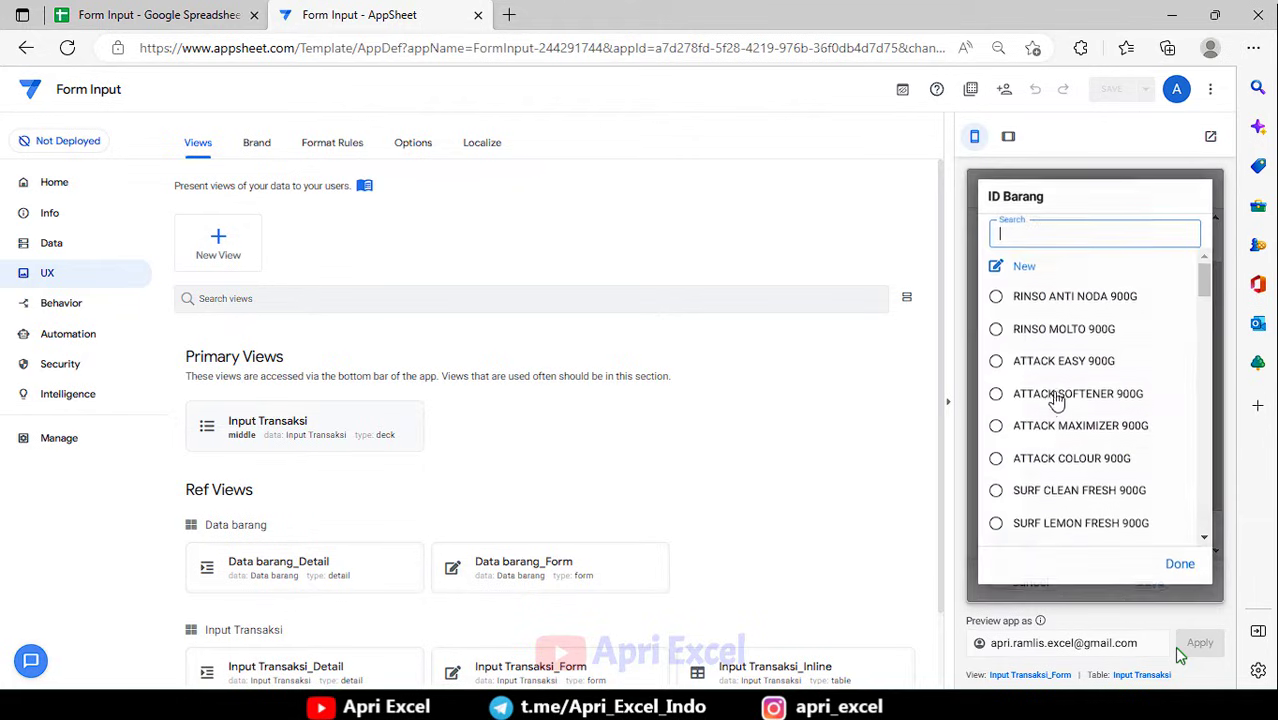
pyautogui.click(1088, 396)
pyautogui.scroll(-1, 1086, 400)
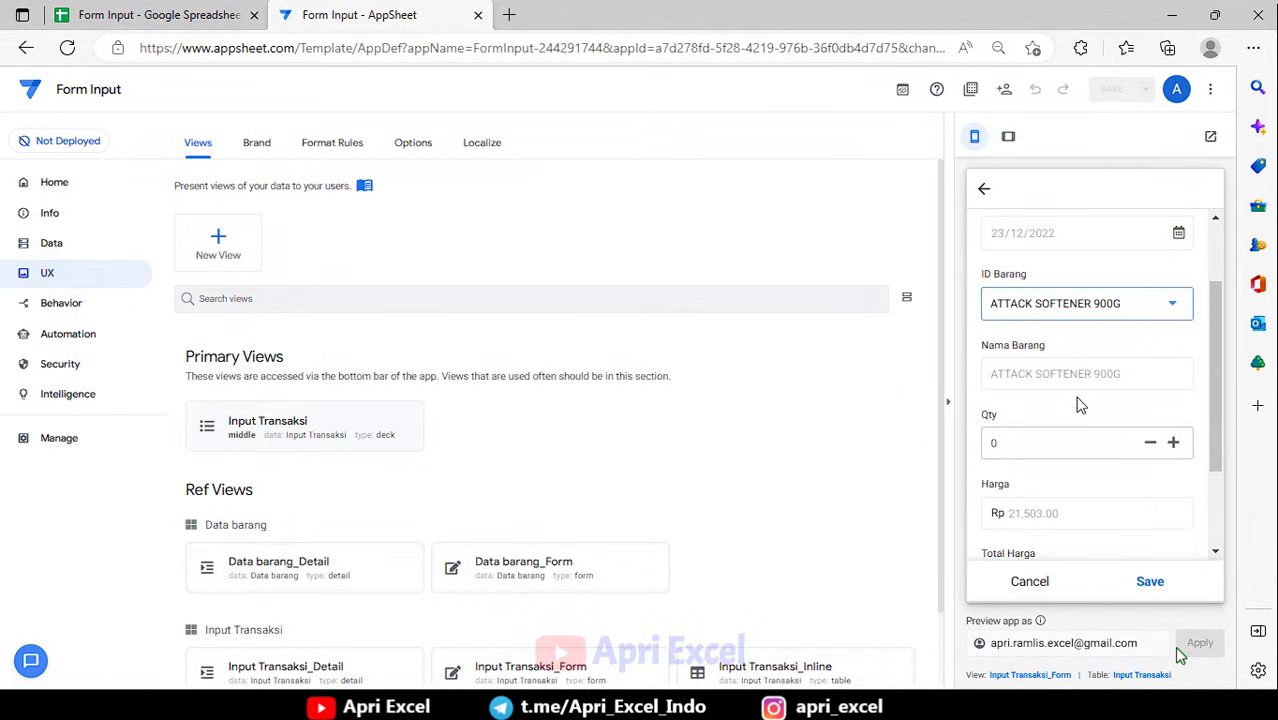
# Set the ATTACK SOFTENER 900G transaction's Qty to 20 and check its Total Harga and Keuntungan.
pyautogui.click(1070, 451)
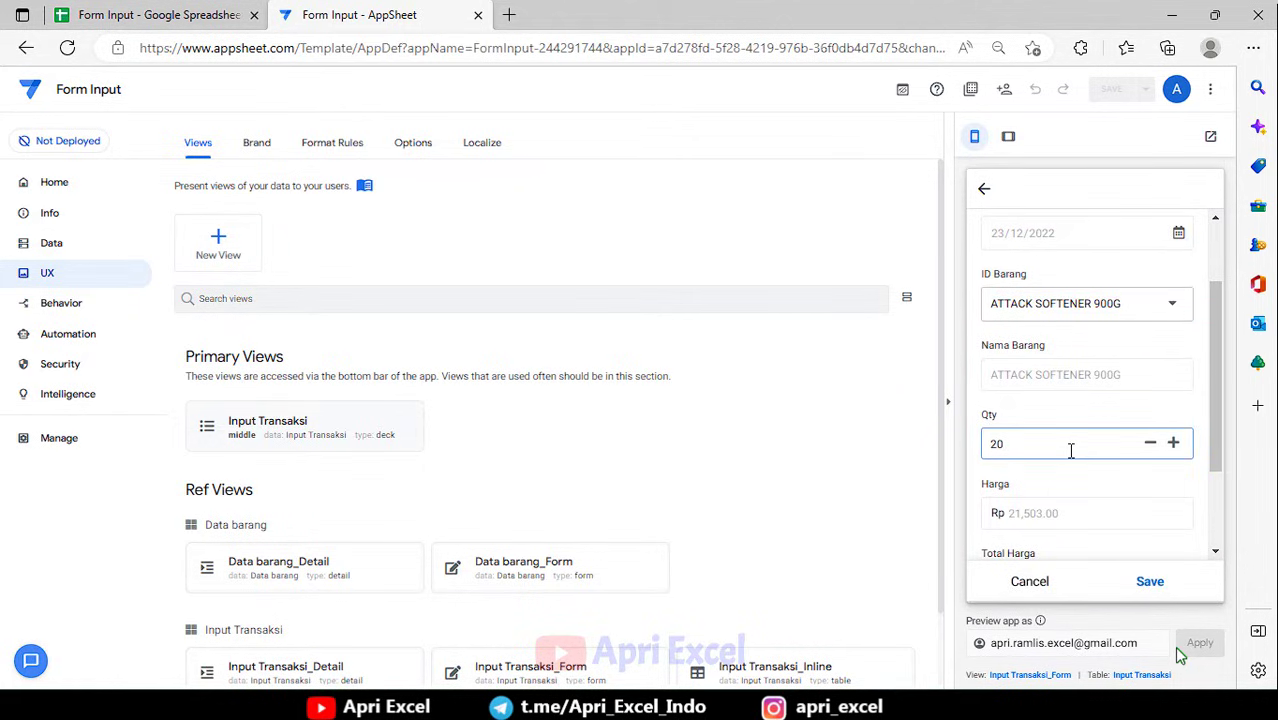
pyautogui.write('20')
pyautogui.click(1113, 500)
pyautogui.scroll(-2, 1113, 500)
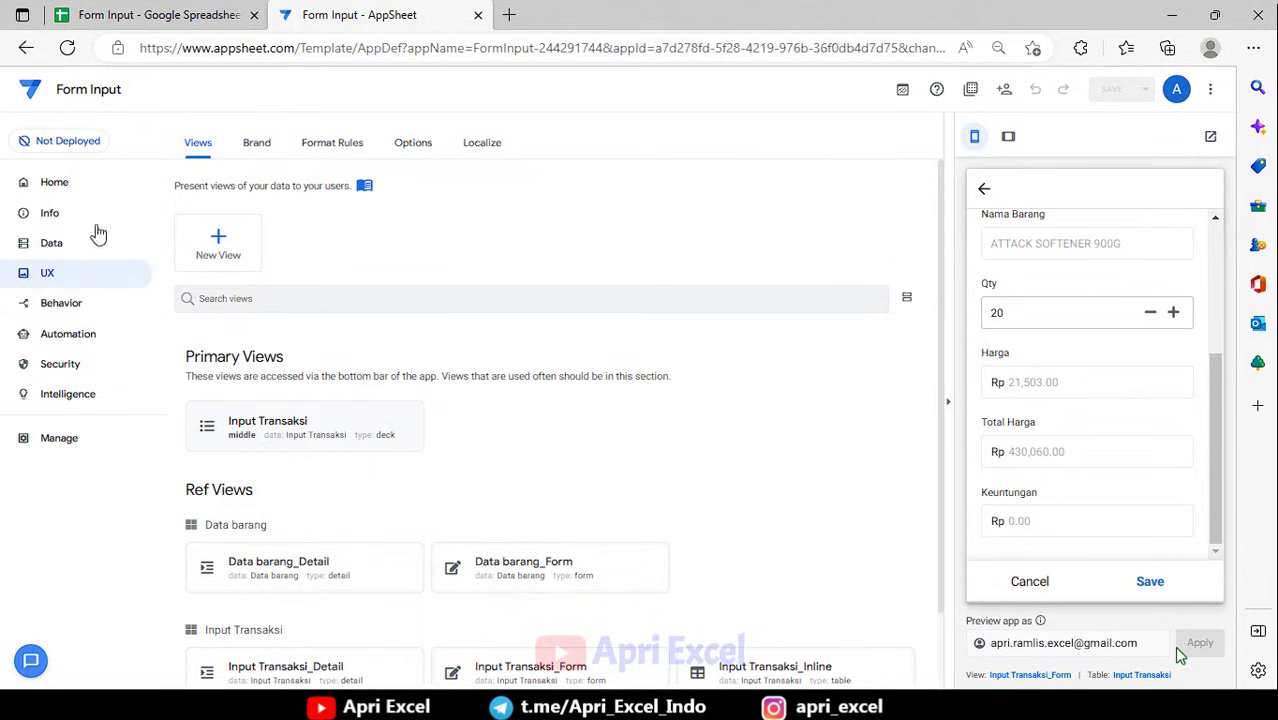
# Set the Keuntungan column's formula in Input Transaksi to ([ID Barang].[Harga Jual]-[ID Barang].[Harga Beli])*[Qty] and save the app.
pyautogui.click(60, 248)
pyautogui.click(261, 152)
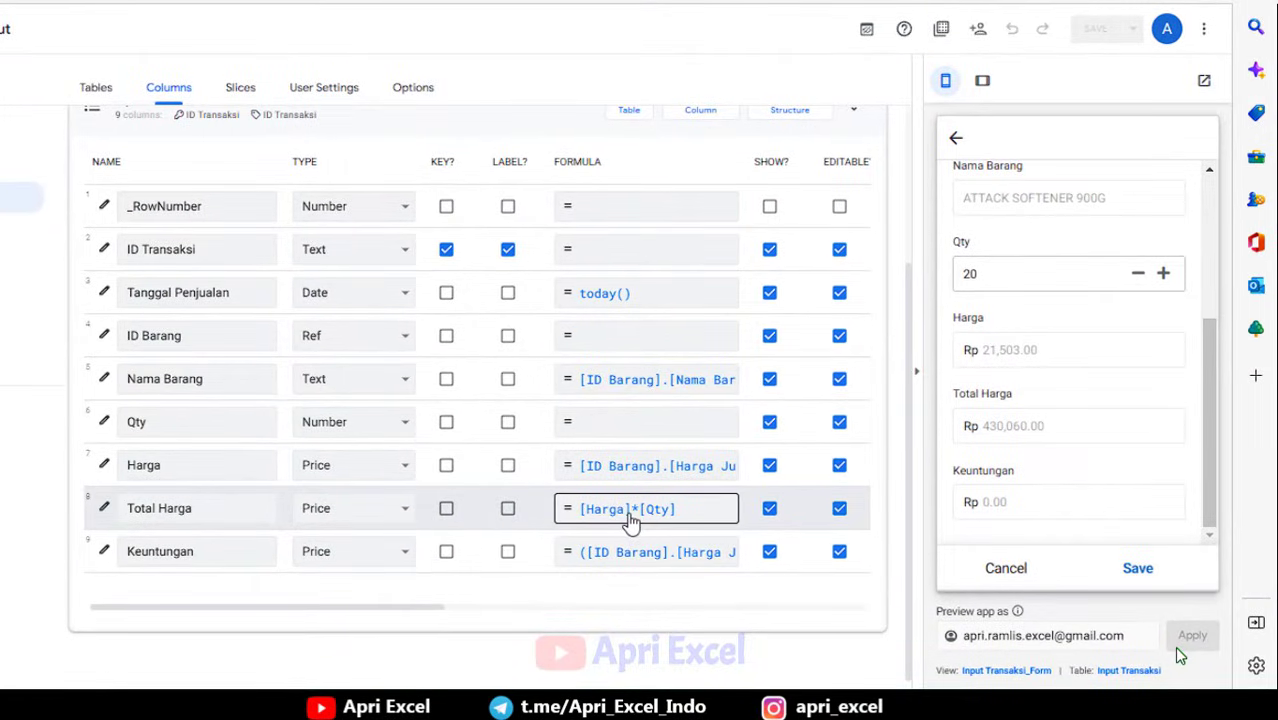
pyautogui.click(632, 556)
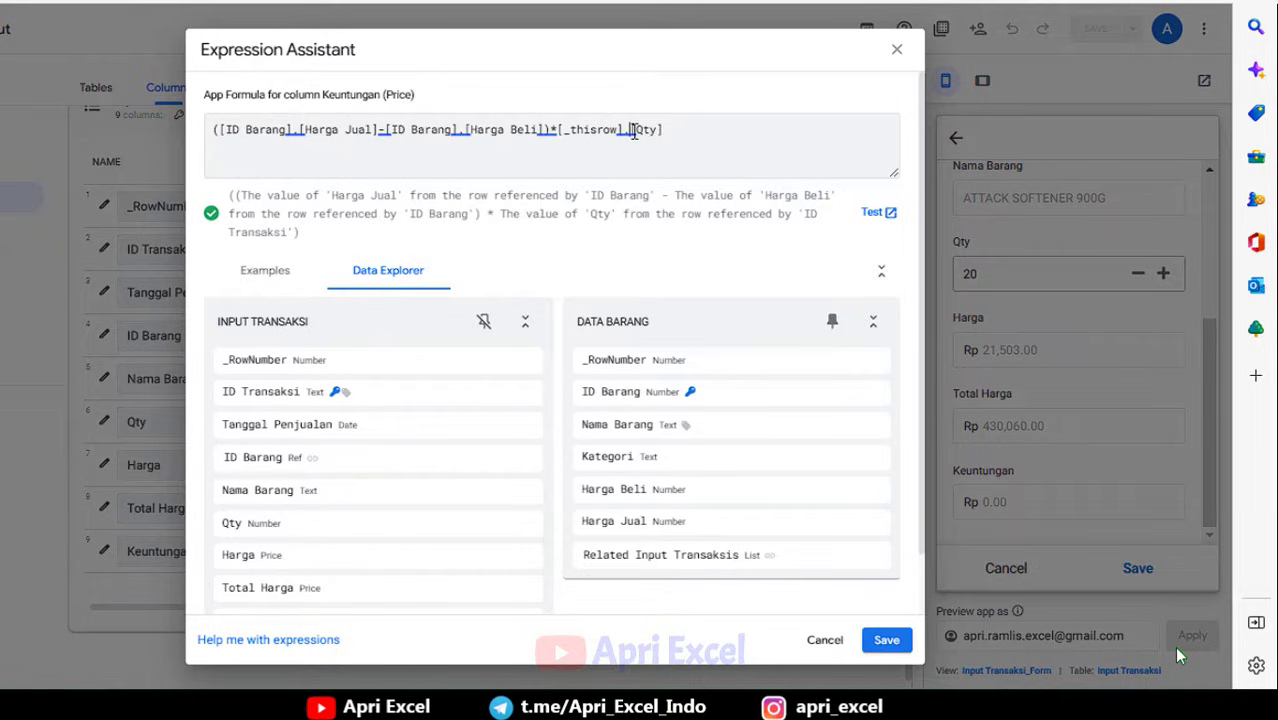
pyautogui.moveTo(632, 131); pyautogui.dragTo(570, 124)
pyautogui.press('BackSpace')
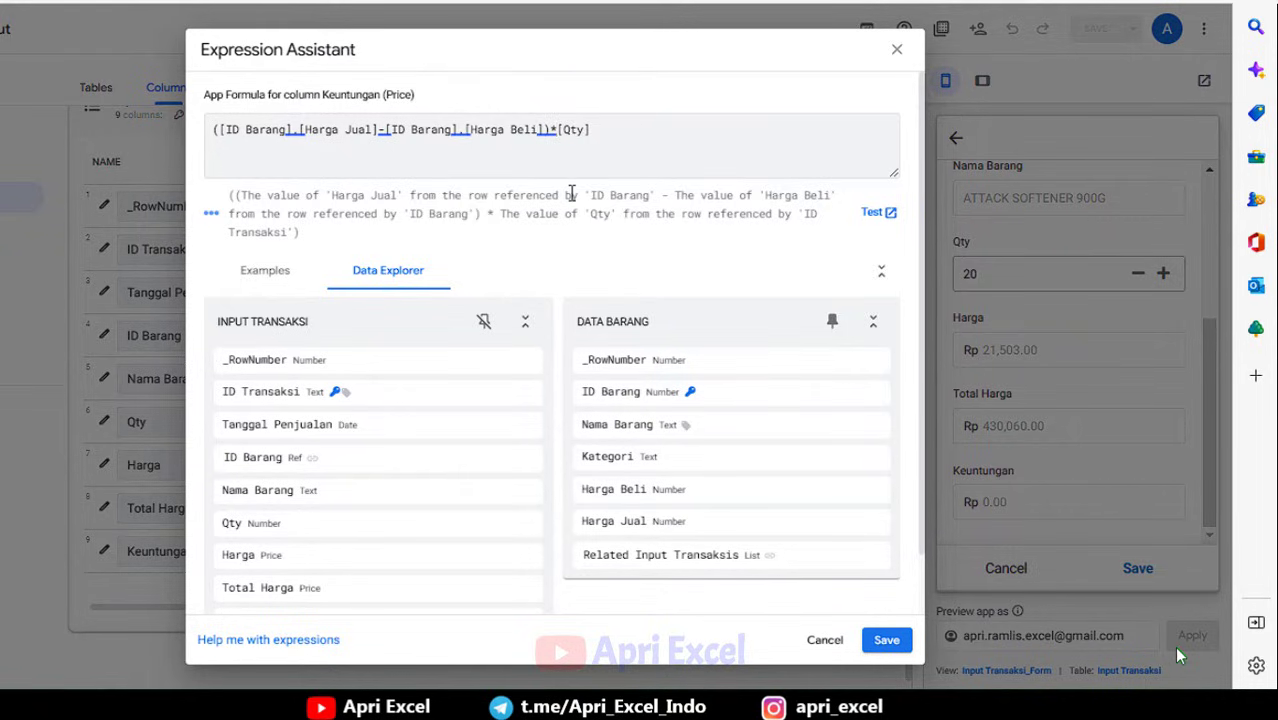
pyautogui.click(886, 640)
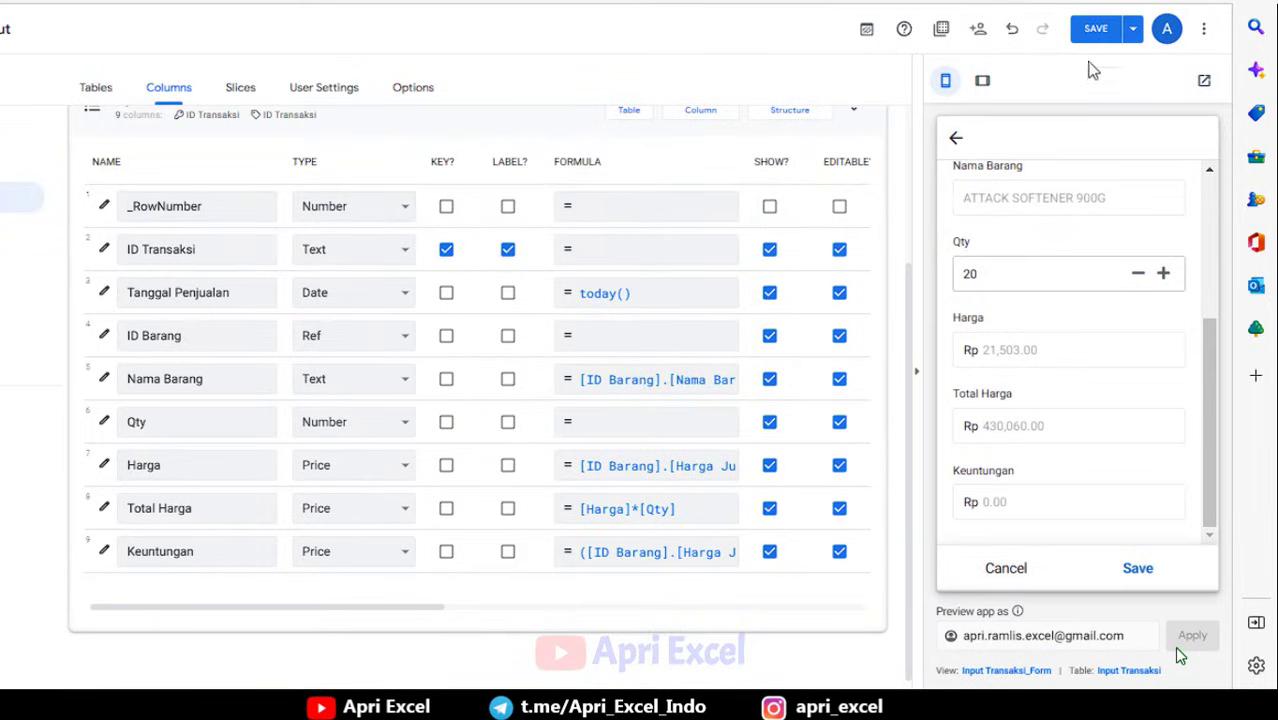
pyautogui.click(1095, 28)
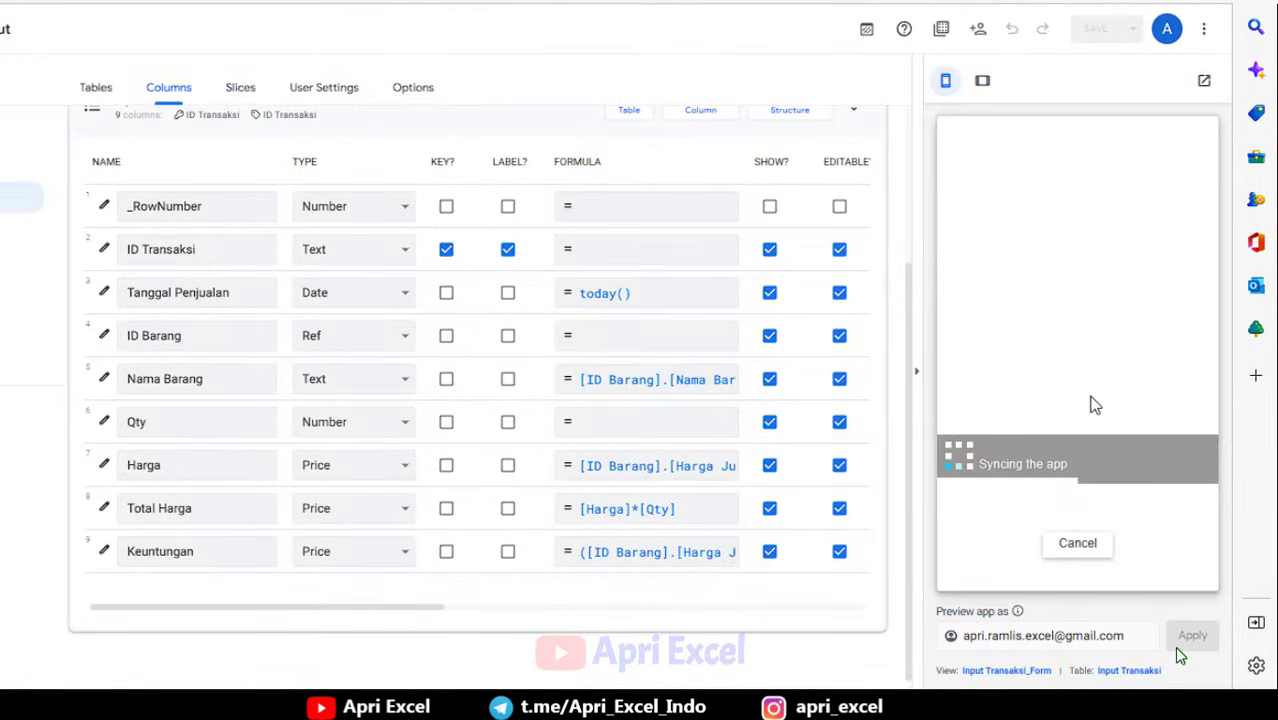
# Discard the open preview entry, start a transaction for ATTACK COLOUR 900G with Qty 5, and check its Keuntungan.
pyautogui.click(1006, 568)
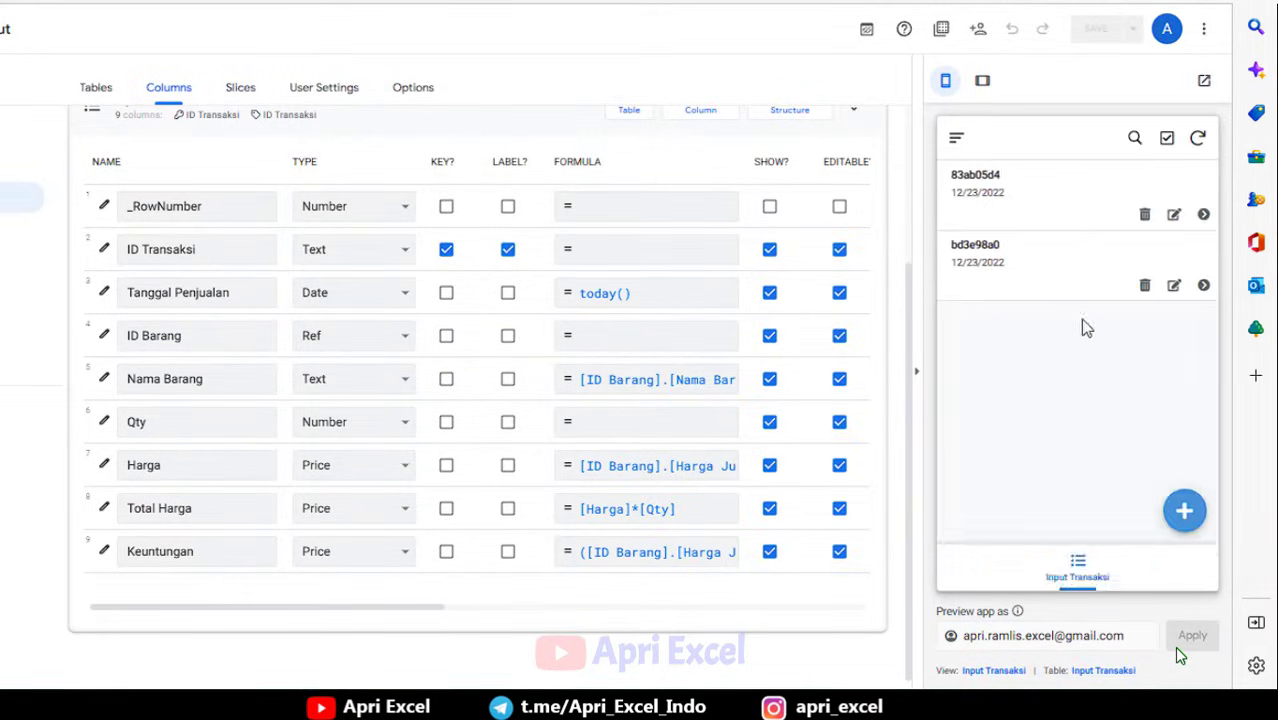
pyautogui.click(1183, 512)
pyautogui.scroll(-2, 1067, 348)
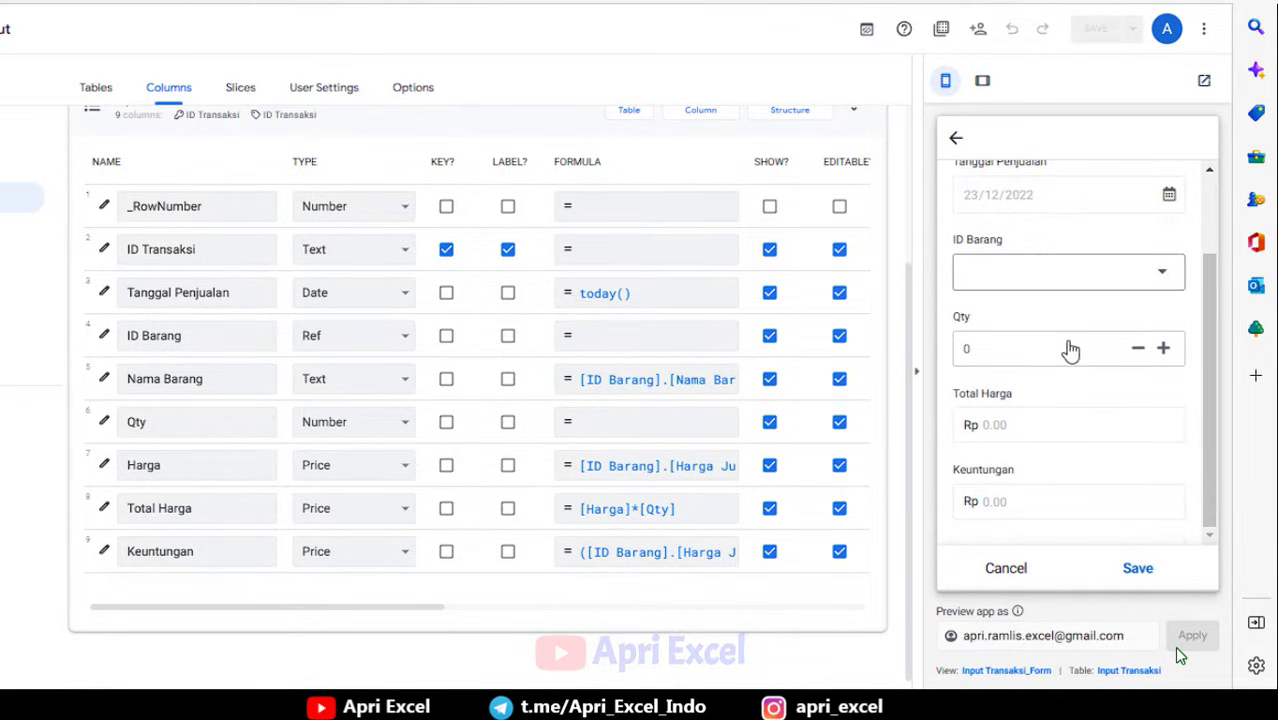
pyautogui.click(1058, 280)
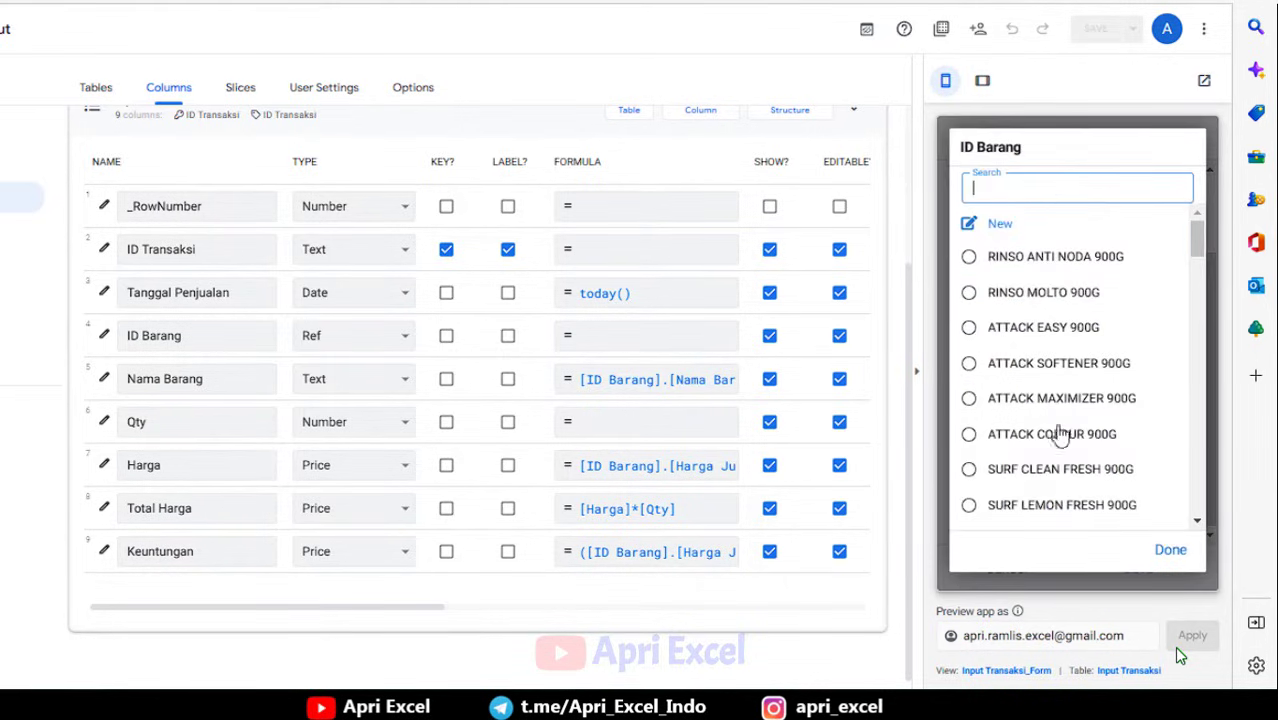
pyautogui.click(1062, 430)
pyautogui.click(1030, 433)
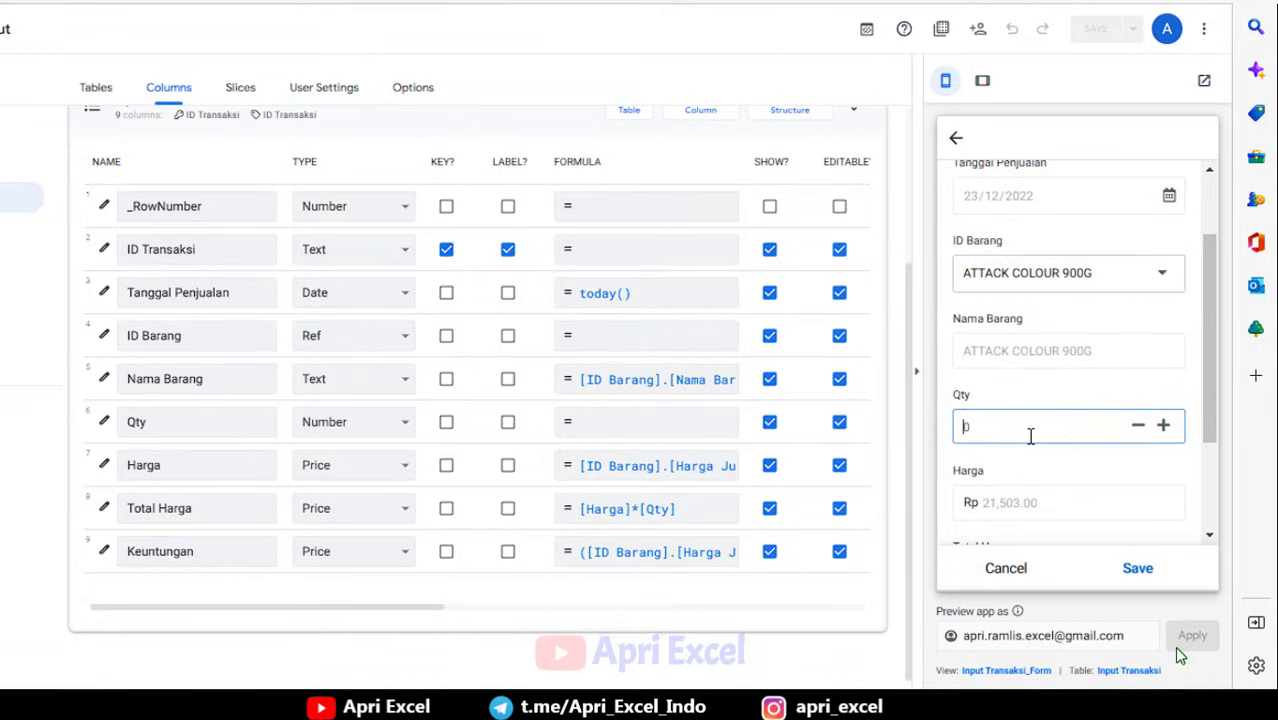
pyautogui.click(1052, 392)
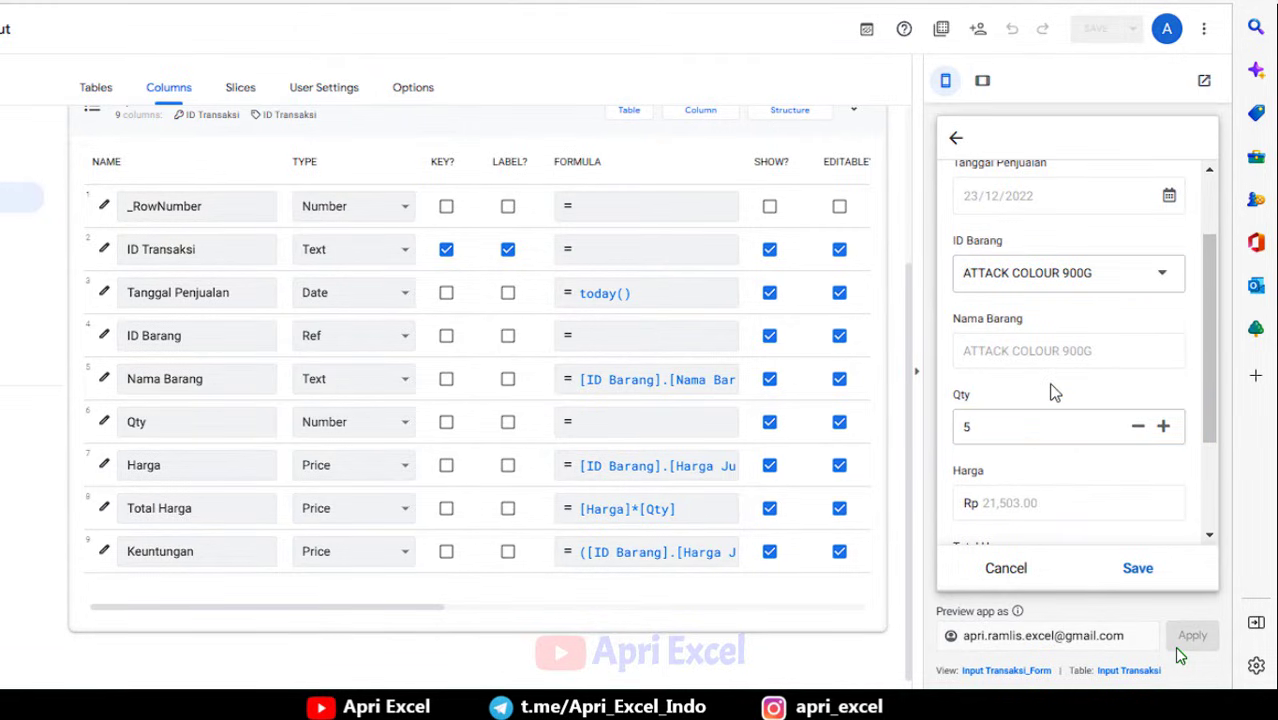
pyautogui.scroll(-2, 1055, 394)
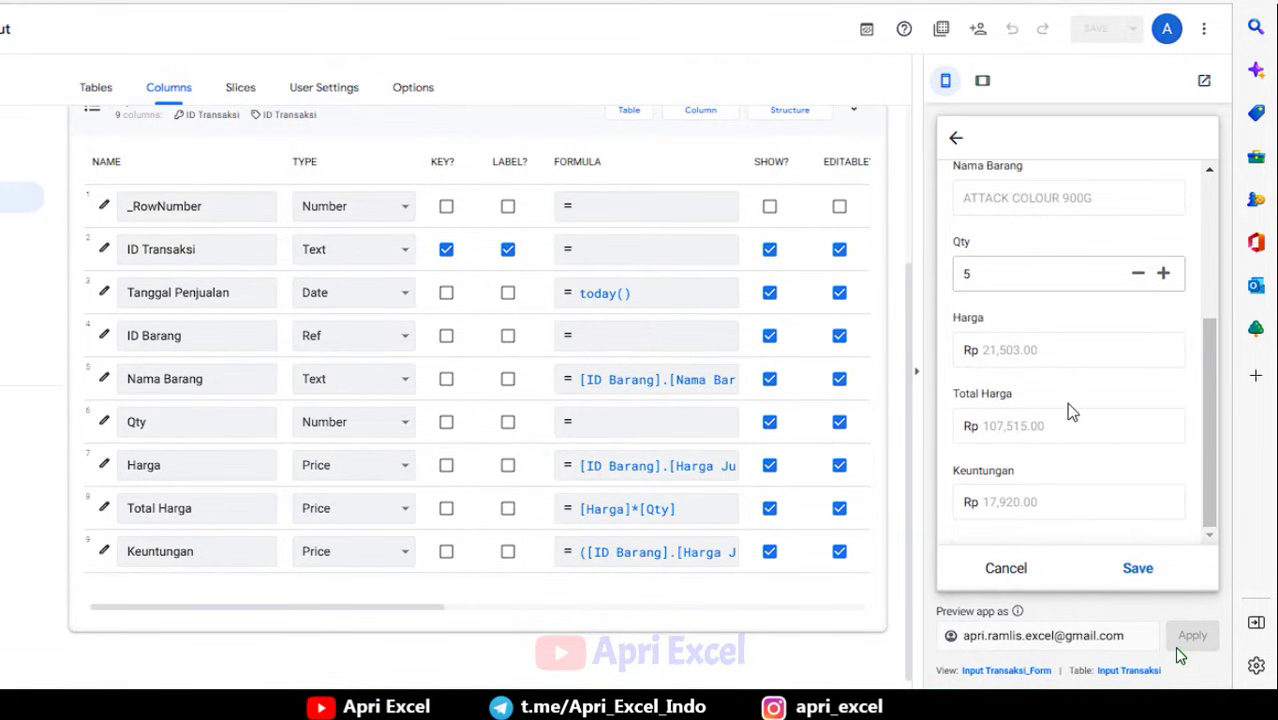
# Review the Keuntungan formula, then set the ATTACK COLOUR 900G transaction's Qty to 1 and save the entry.
pyautogui.click(656, 556)
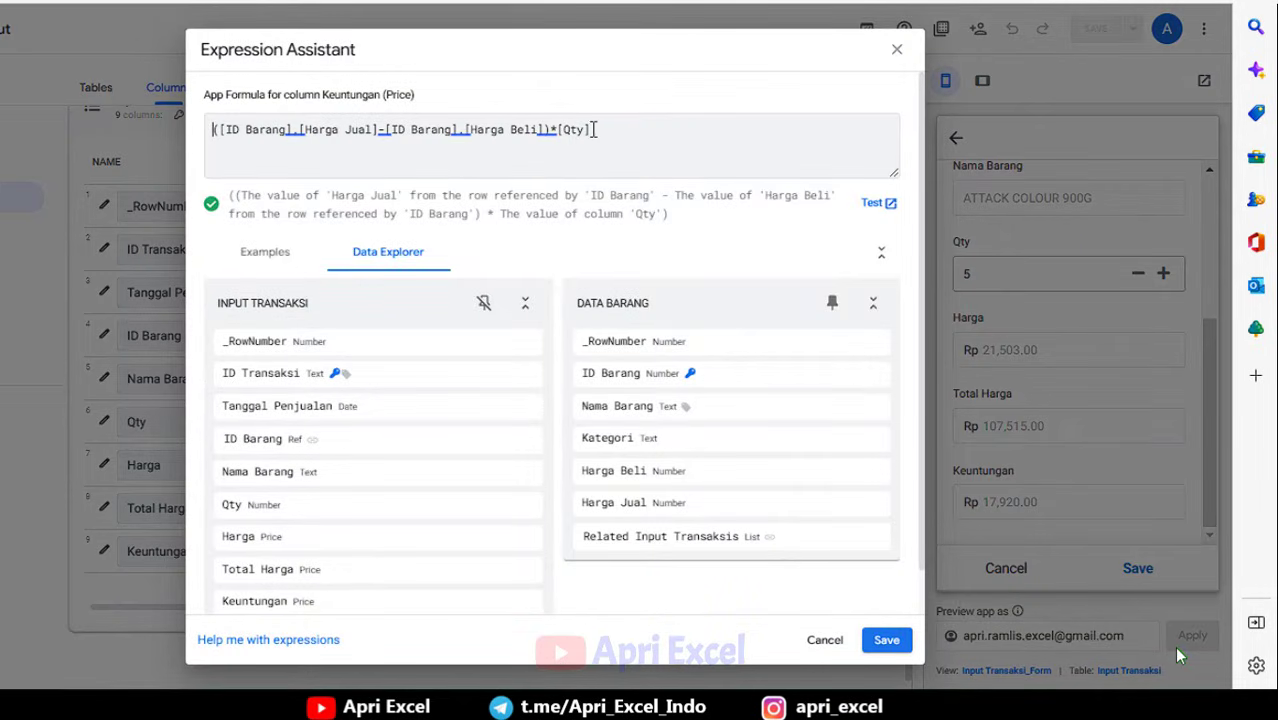
pyautogui.click(897, 51)
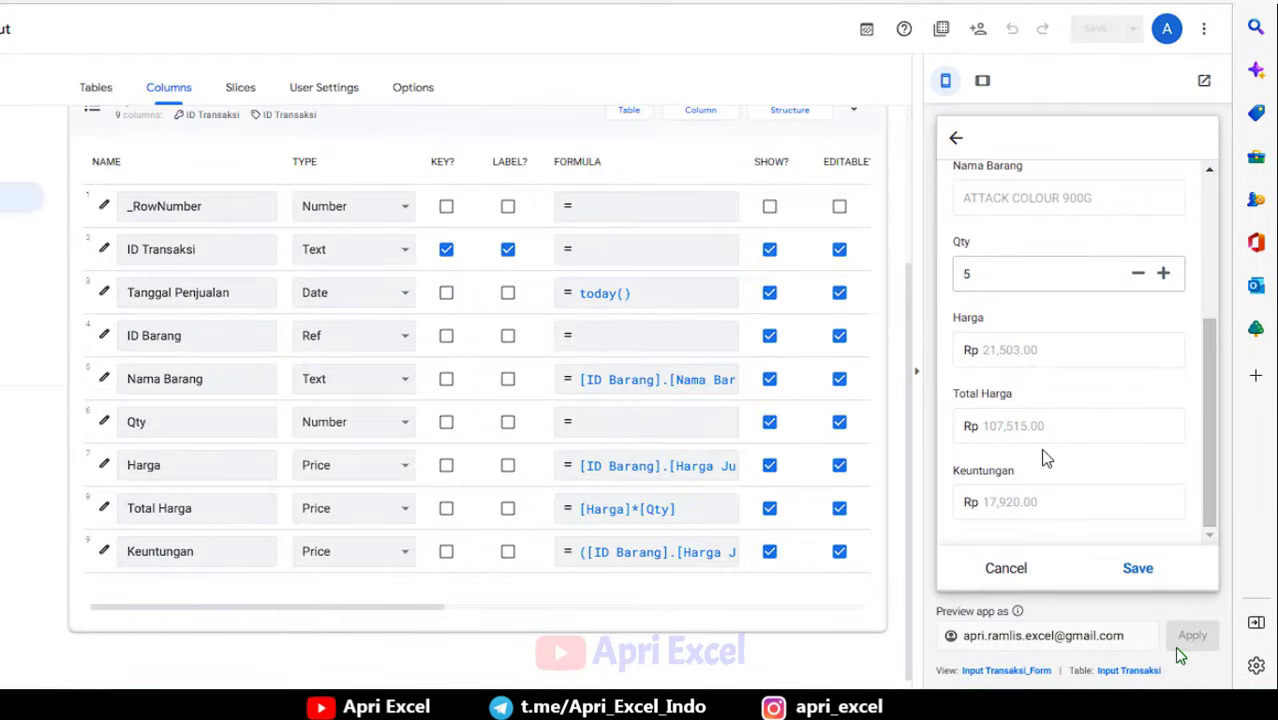
pyautogui.moveTo(990, 284); pyautogui.dragTo(932, 272)
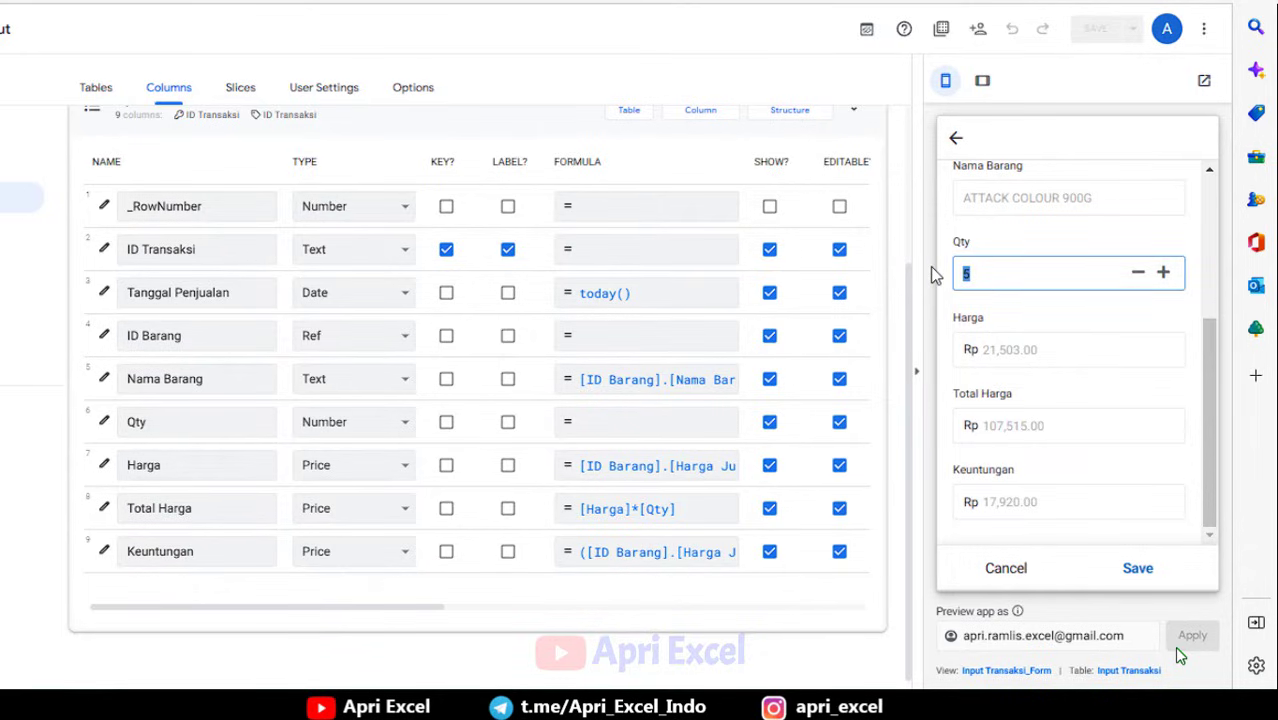
pyautogui.write('1')
pyautogui.click(1078, 398)
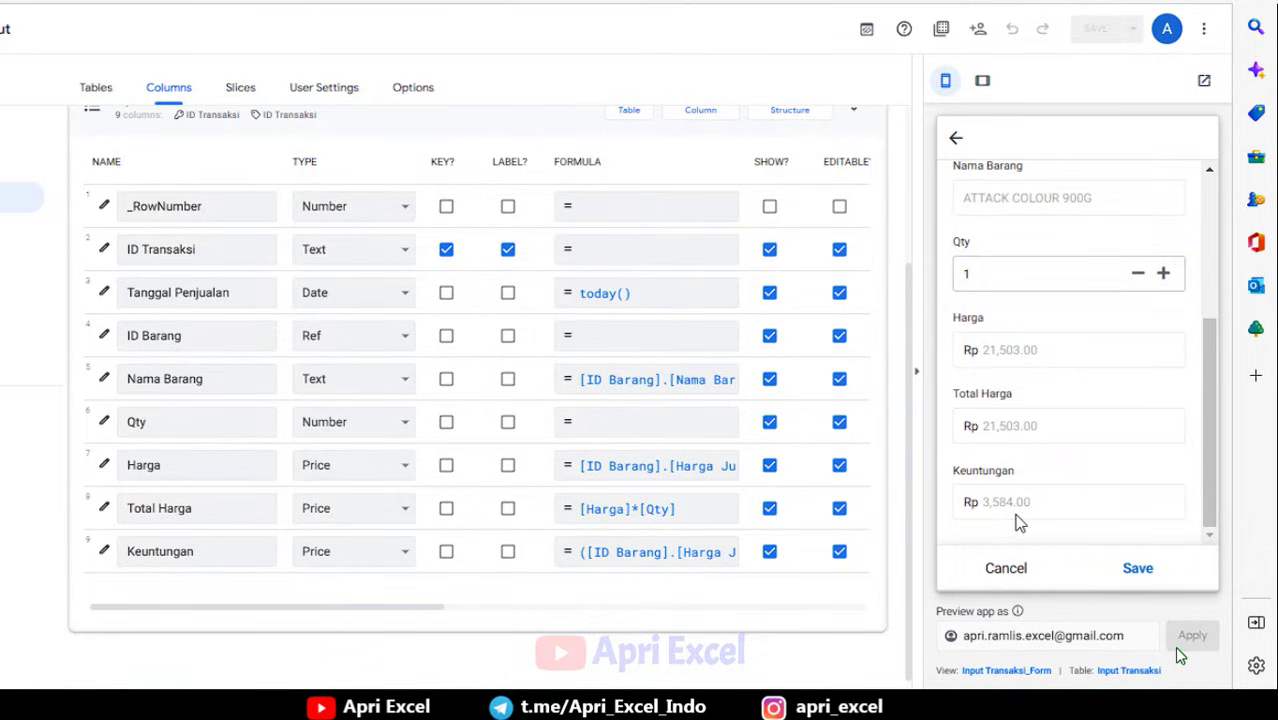
pyautogui.click(1138, 569)
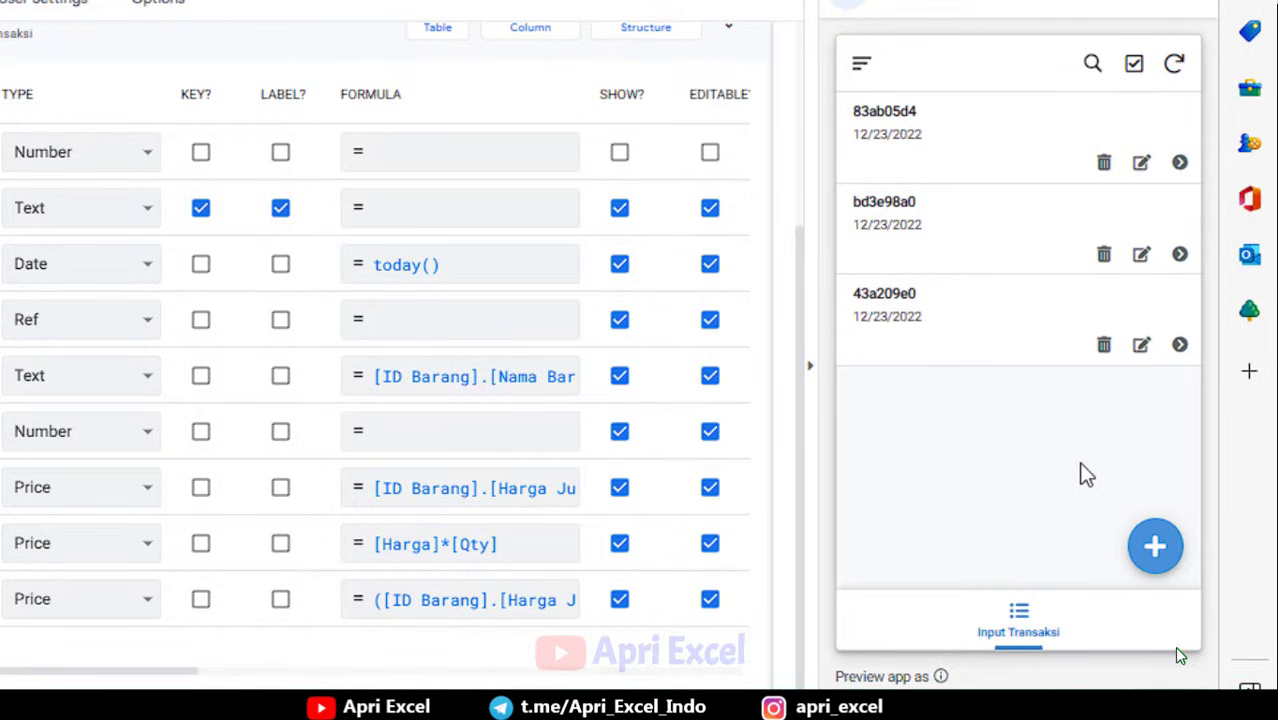
# Search the preview's transaction list for "pepso", view the matching transaction's details, and return to the list.
pyautogui.click(1095, 65)
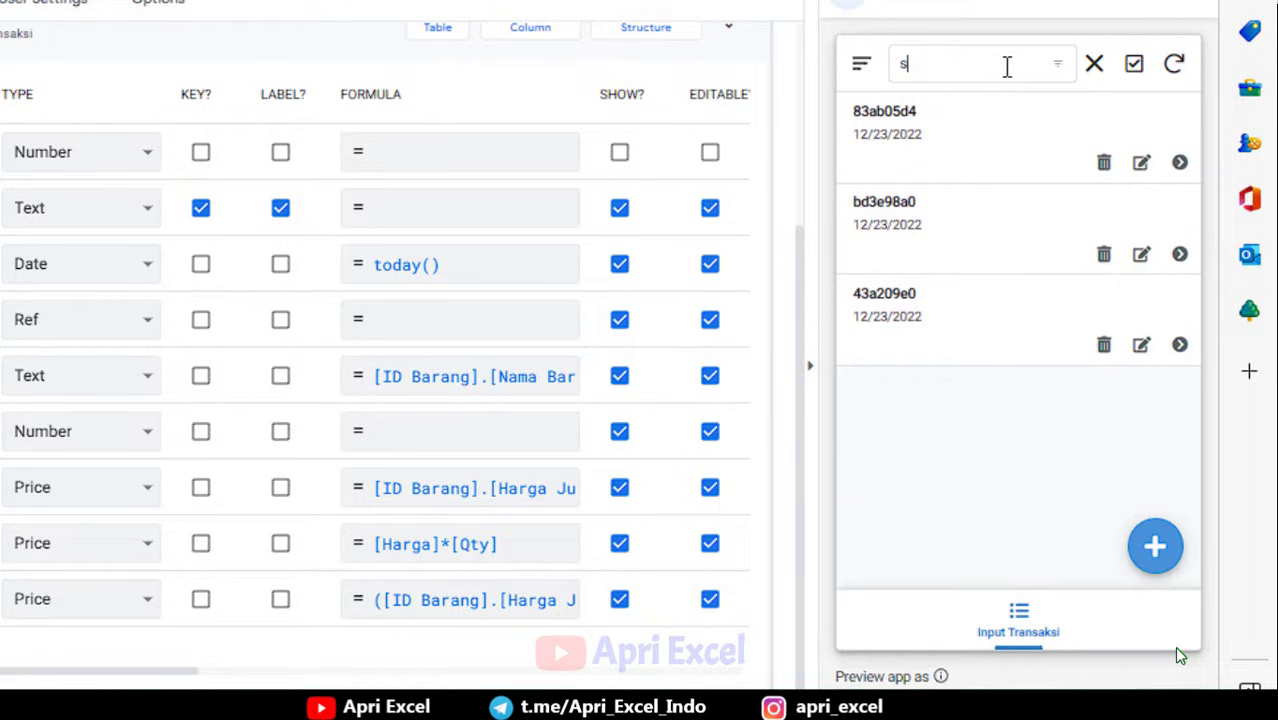
pyautogui.write('pepso')
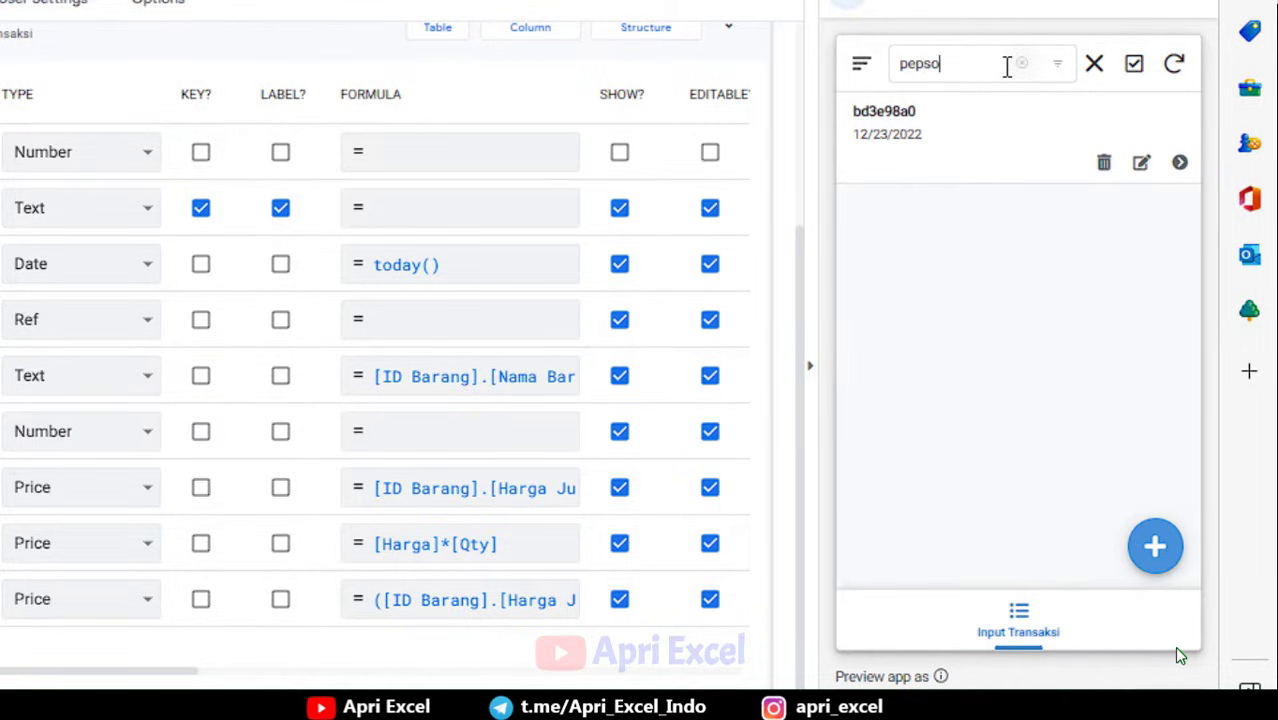
pyautogui.click(946, 150)
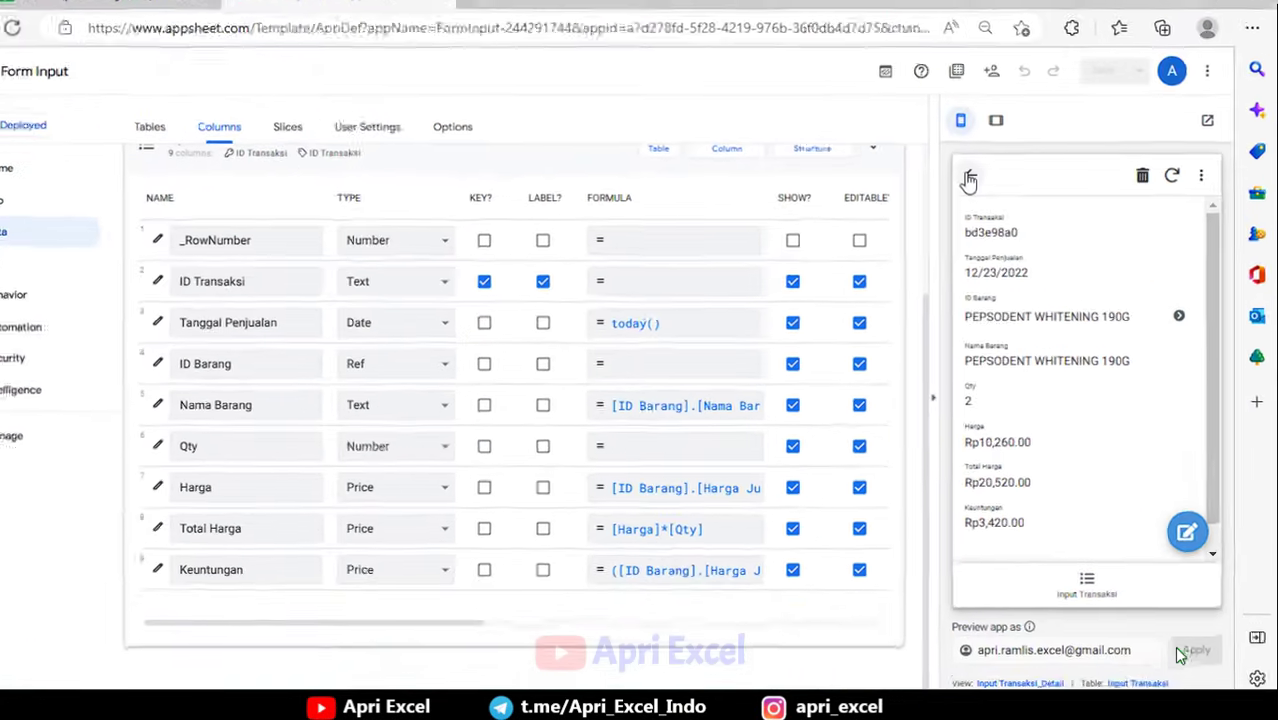
pyautogui.click(861, 63)
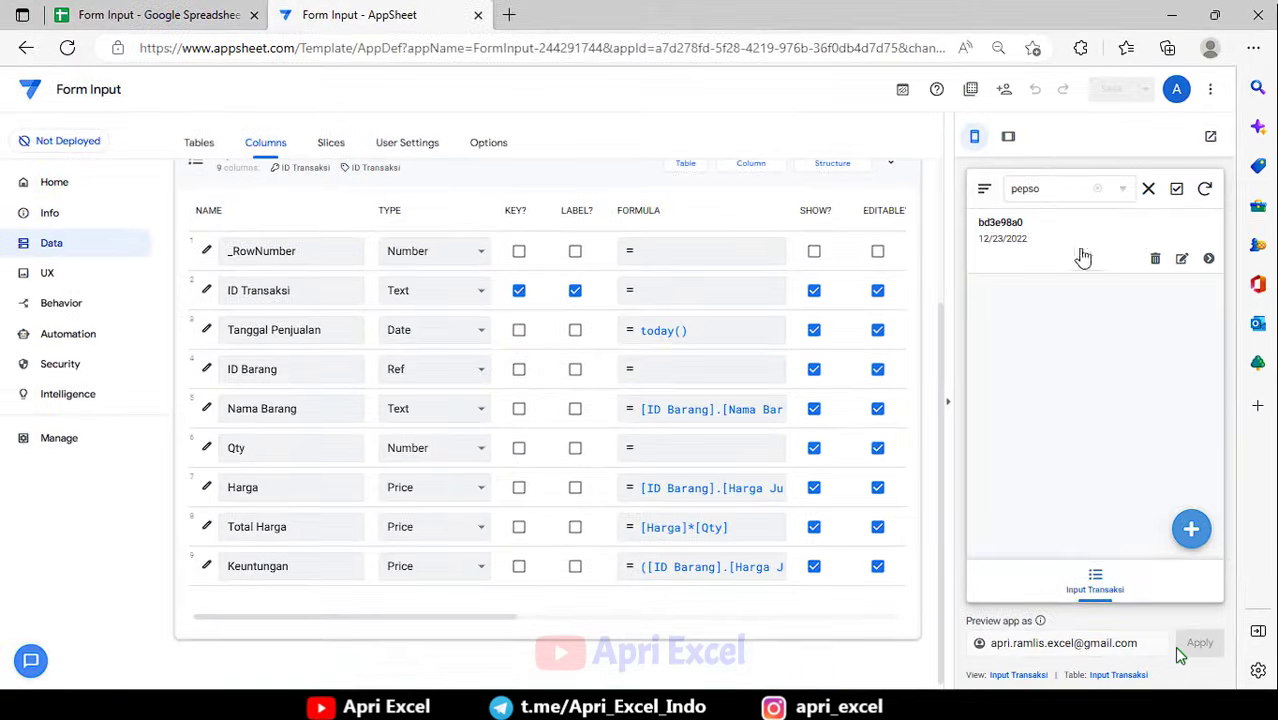
# In the Input Transaksi view, set the primary header to Tanggal Penjualan and the secondary header to Nama Barang.
pyautogui.click(47, 273)
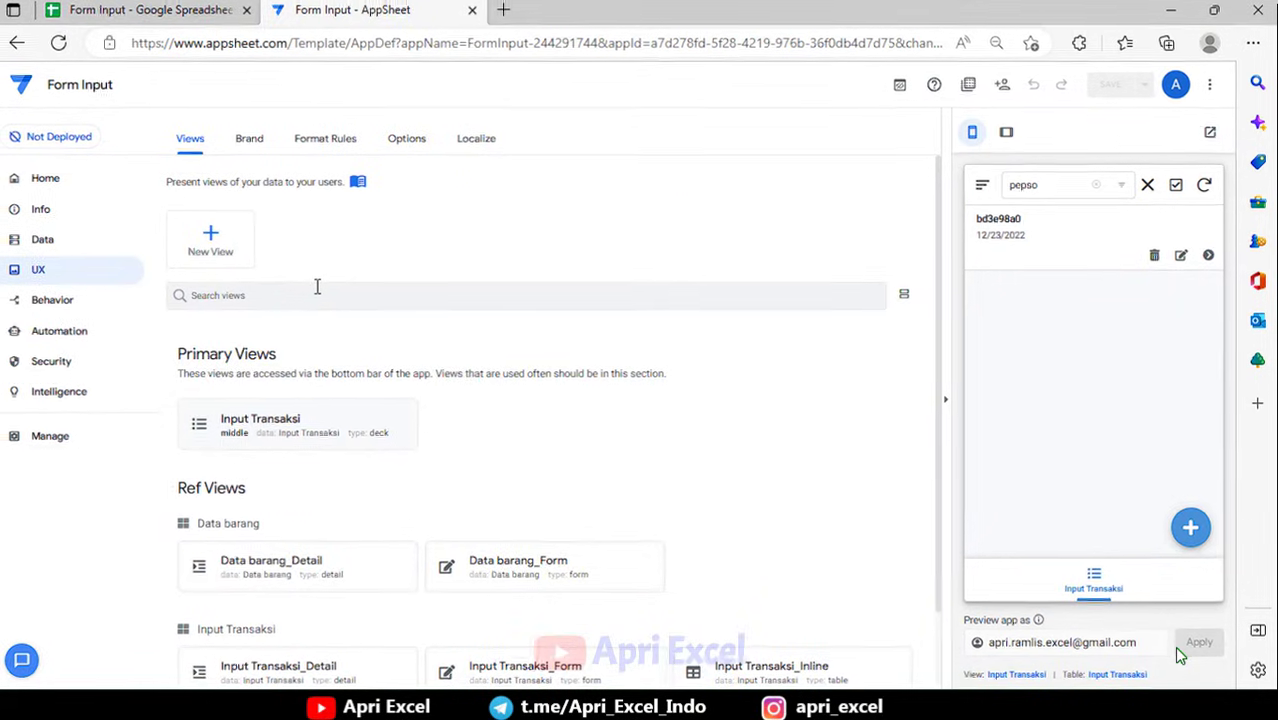
pyautogui.scroll(-1, 322, 290)
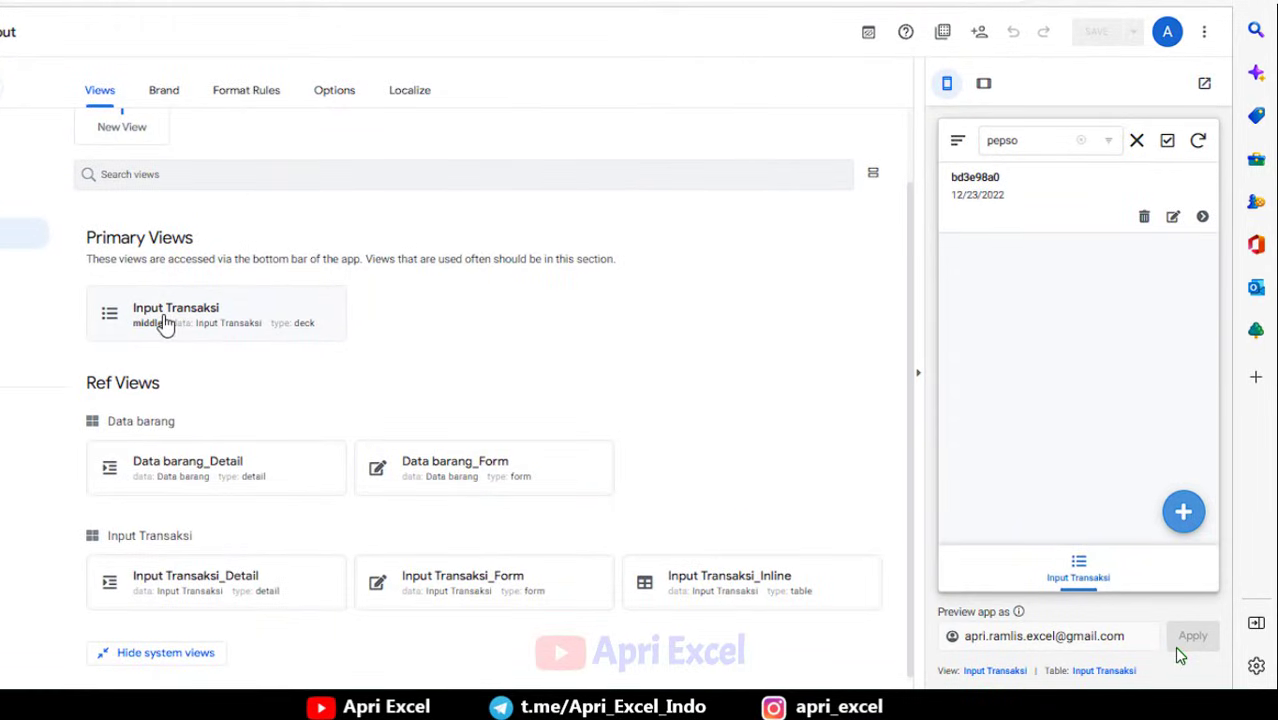
pyautogui.click(165, 325)
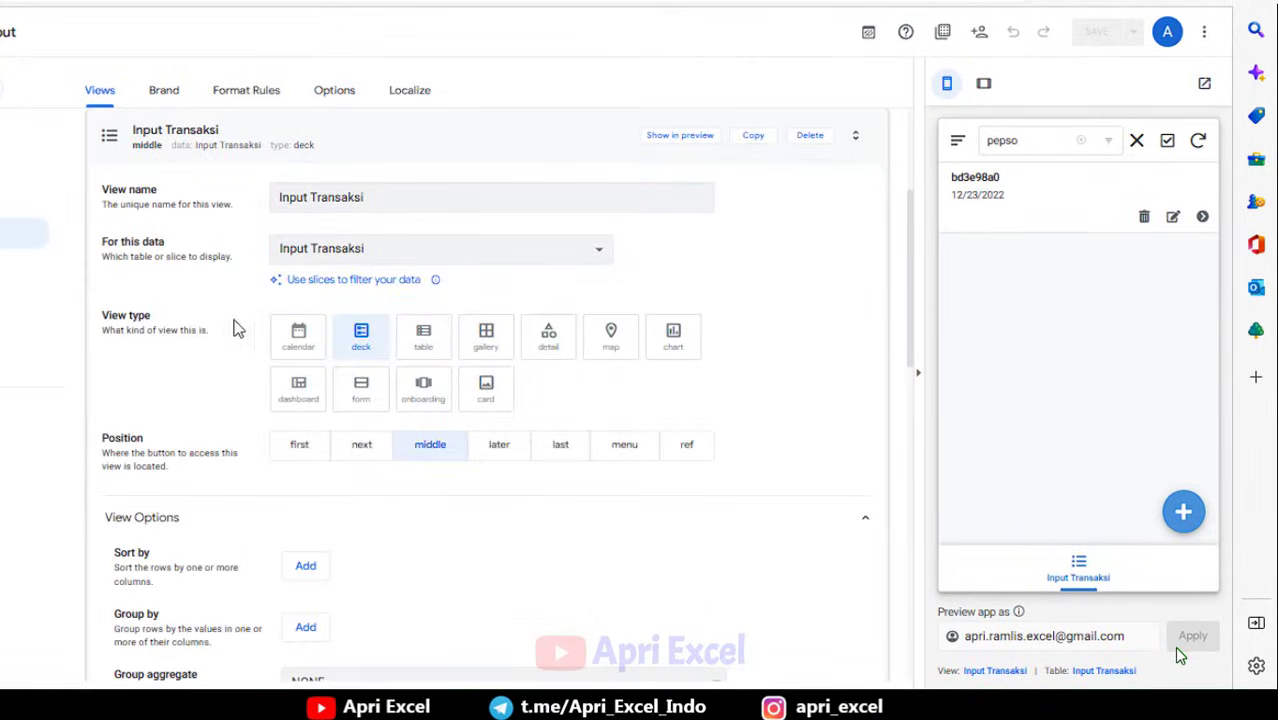
pyautogui.scroll(-5, 572, 400)
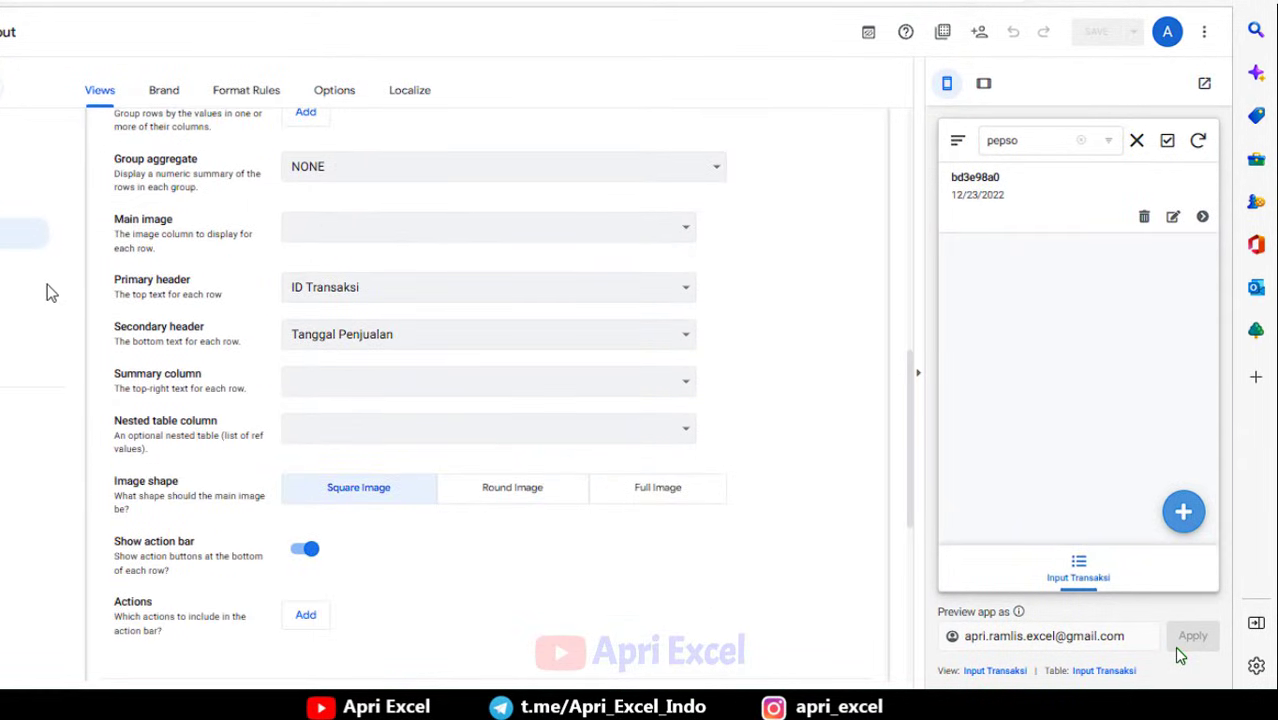
pyautogui.click(318, 290)
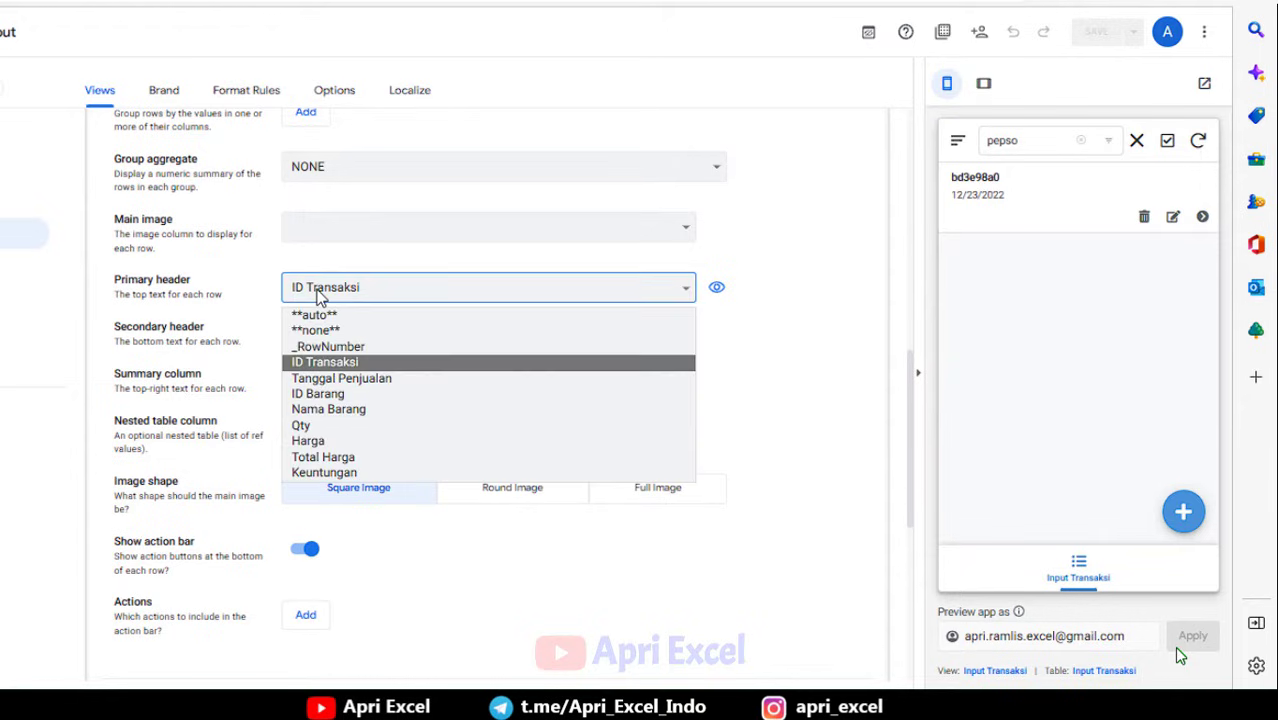
pyautogui.click(325, 378)
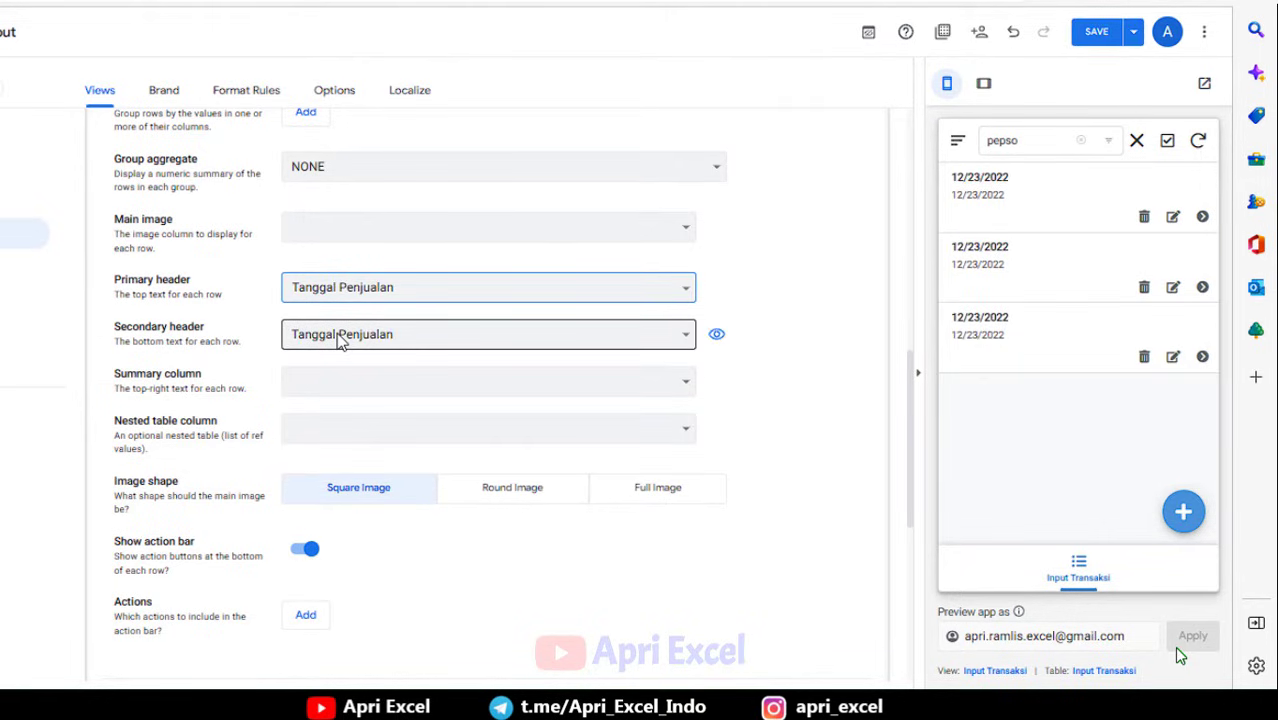
pyautogui.click(340, 340)
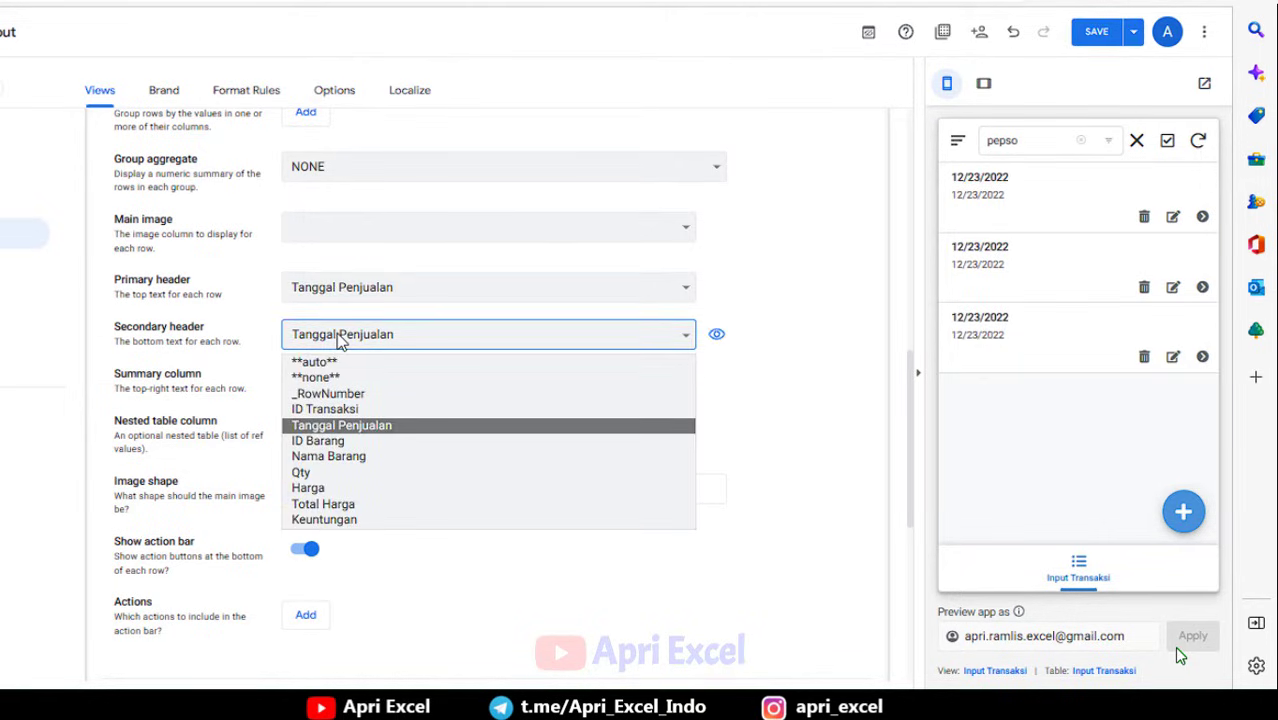
pyautogui.click(369, 457)
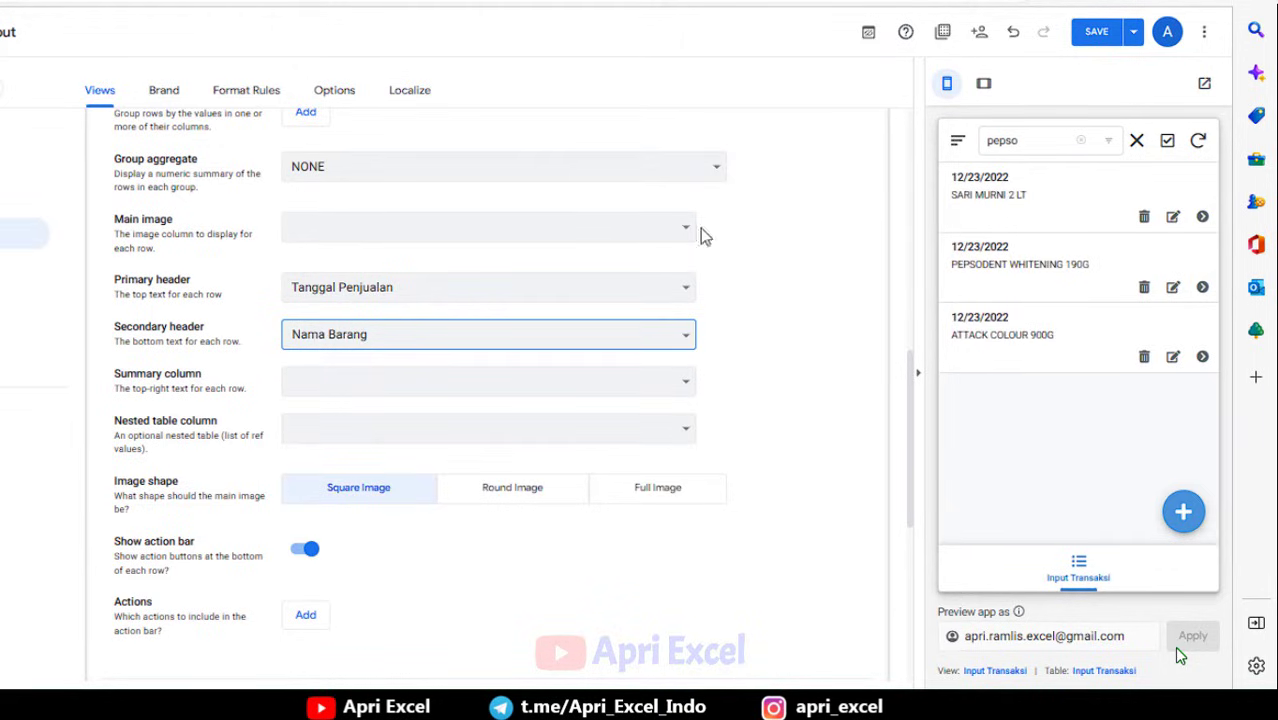
# Compare Keuntungan and Total Harga as the Input Transaksi view's summary column, and settle on Keuntungan.
pyautogui.click(331, 388)
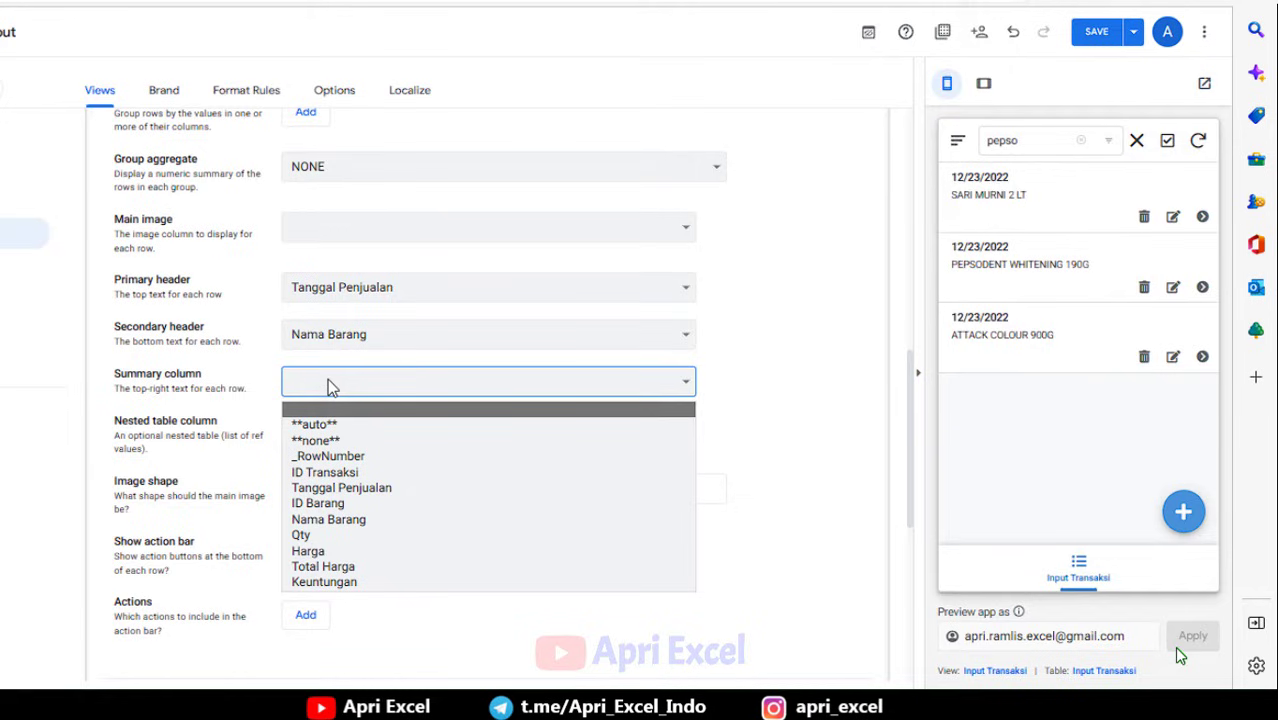
pyautogui.click(350, 583)
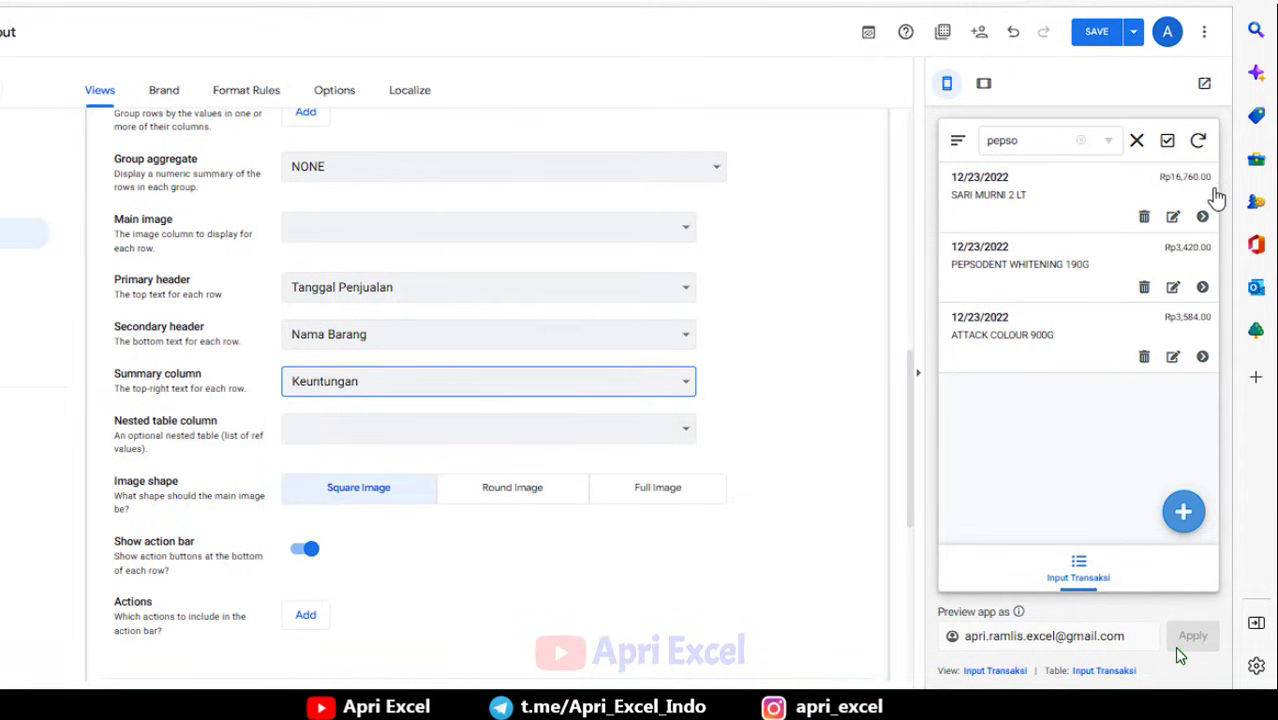
pyautogui.click(387, 394)
pyautogui.click(357, 552)
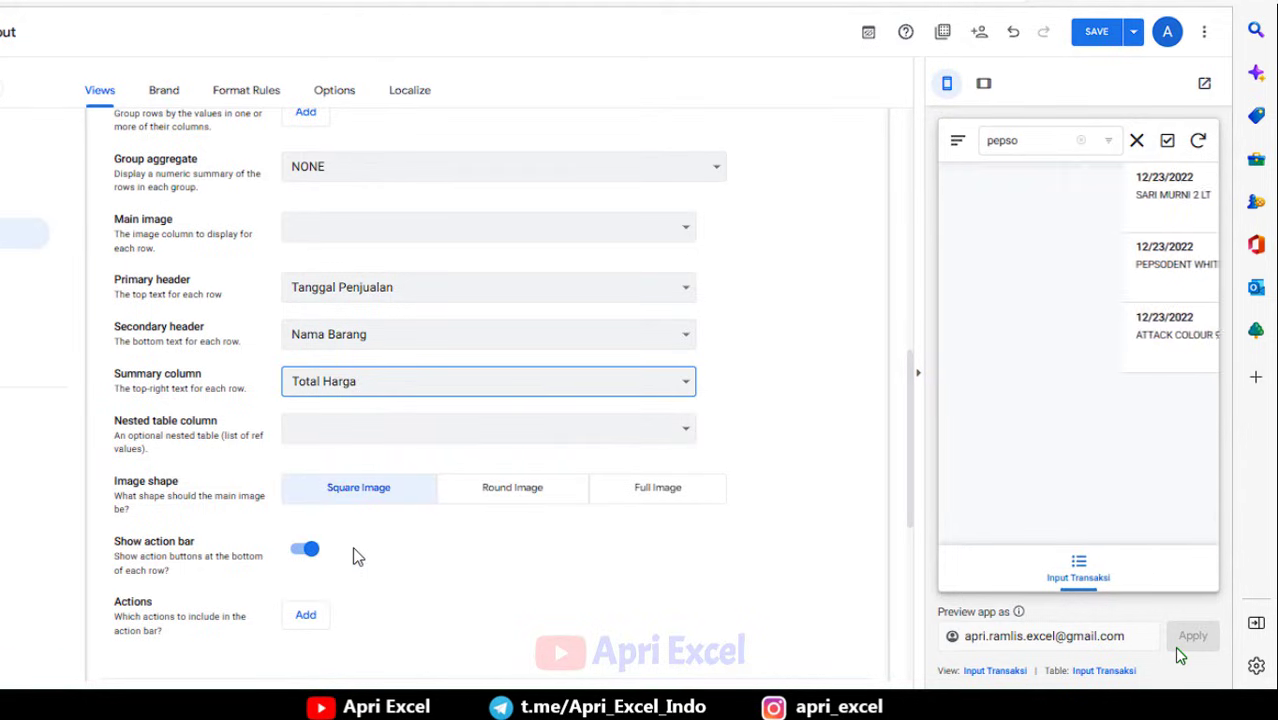
pyautogui.click(422, 386)
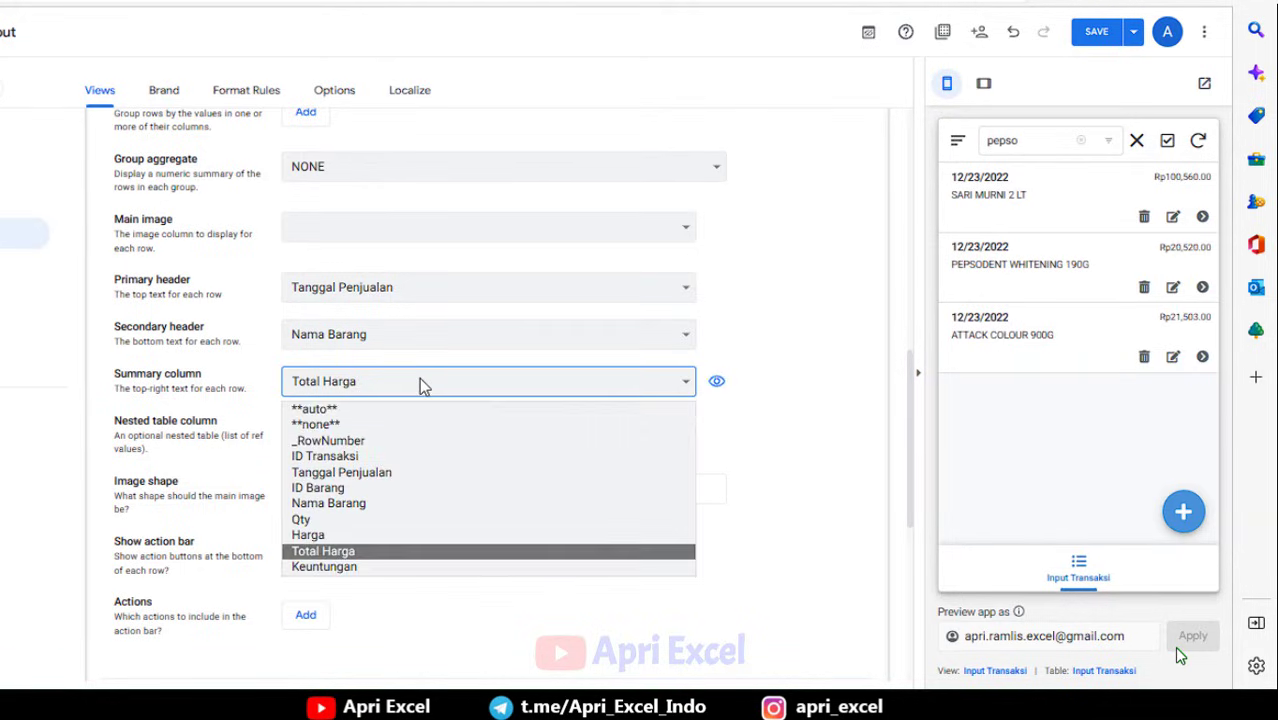
pyautogui.click(357, 567)
# Add Delete as the Input Transaksi view's only action-bar action, set its Row Selected event to Edit, and save the app.
pyautogui.scroll(-3, 410, 474)
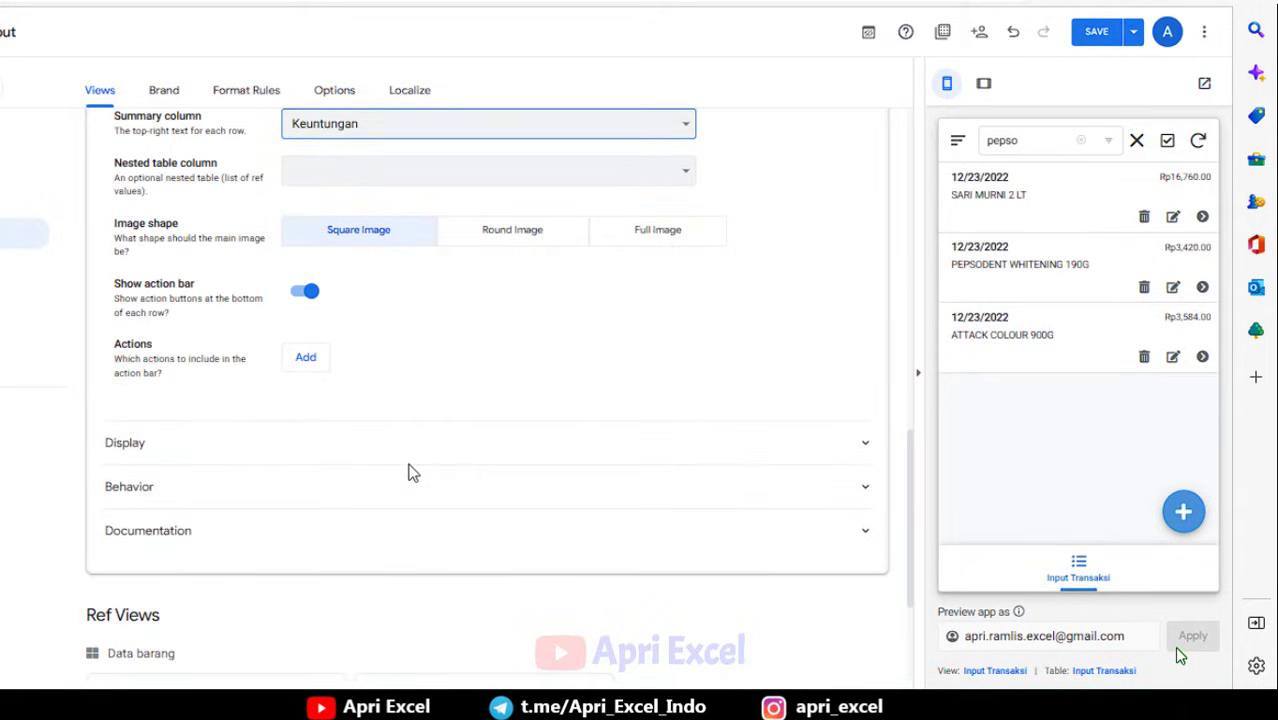
pyautogui.click(310, 362)
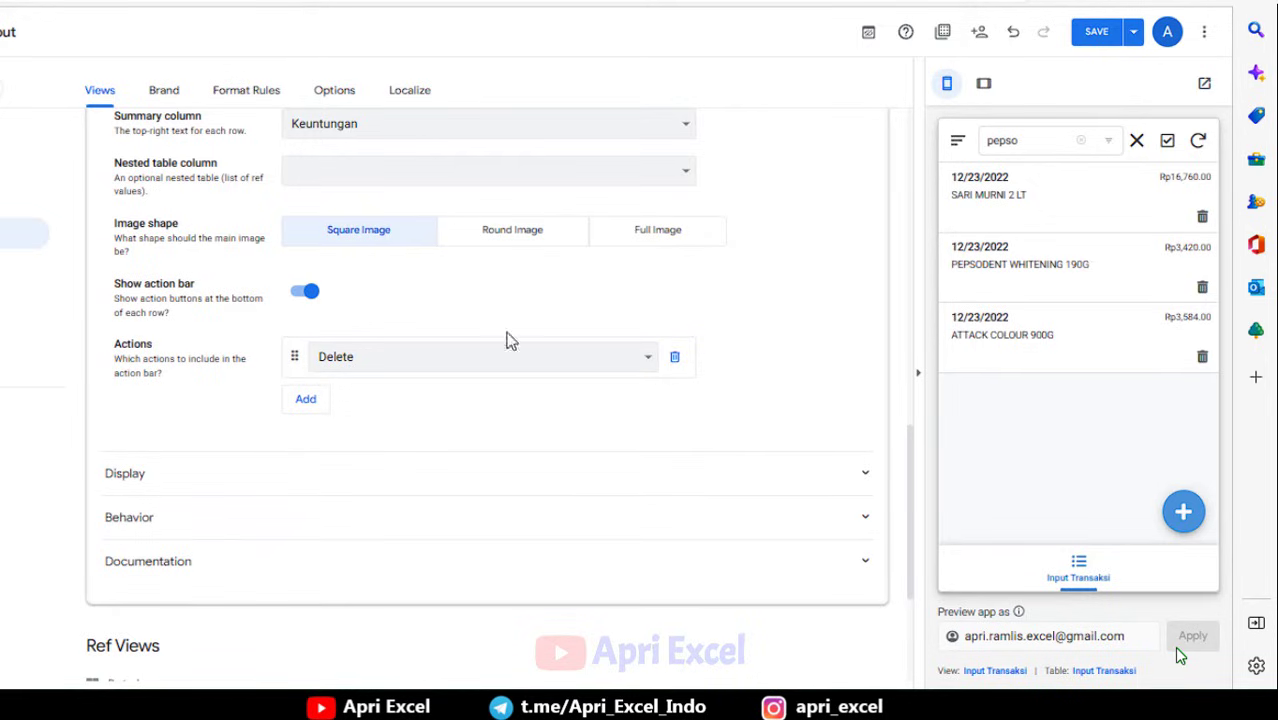
pyautogui.click(265, 528)
pyautogui.scroll(-2, 400, 498)
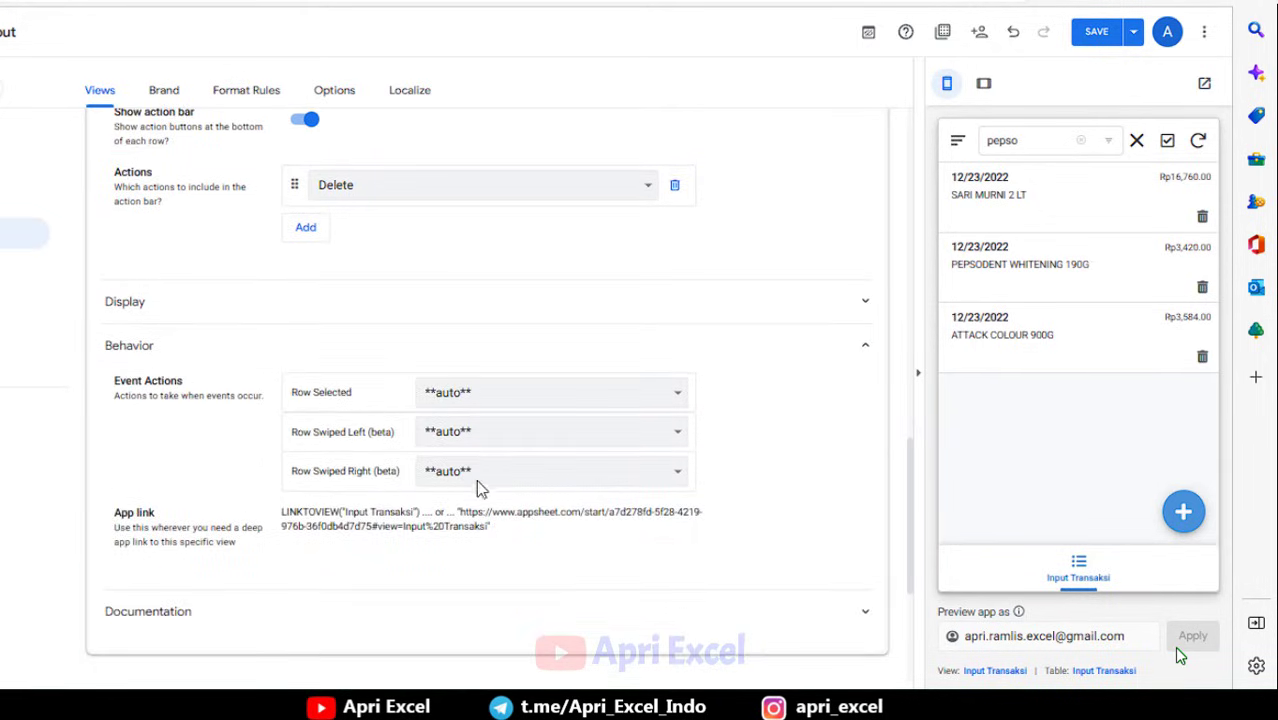
pyautogui.click(470, 397)
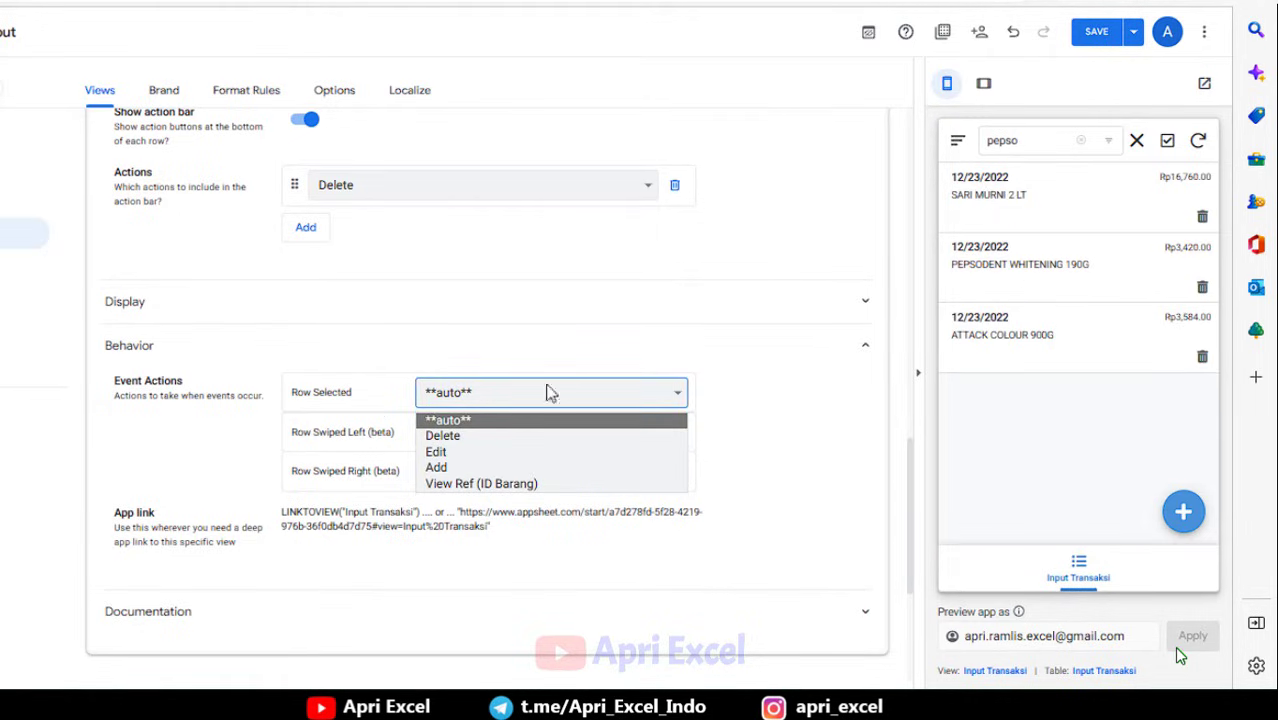
pyautogui.click(477, 455)
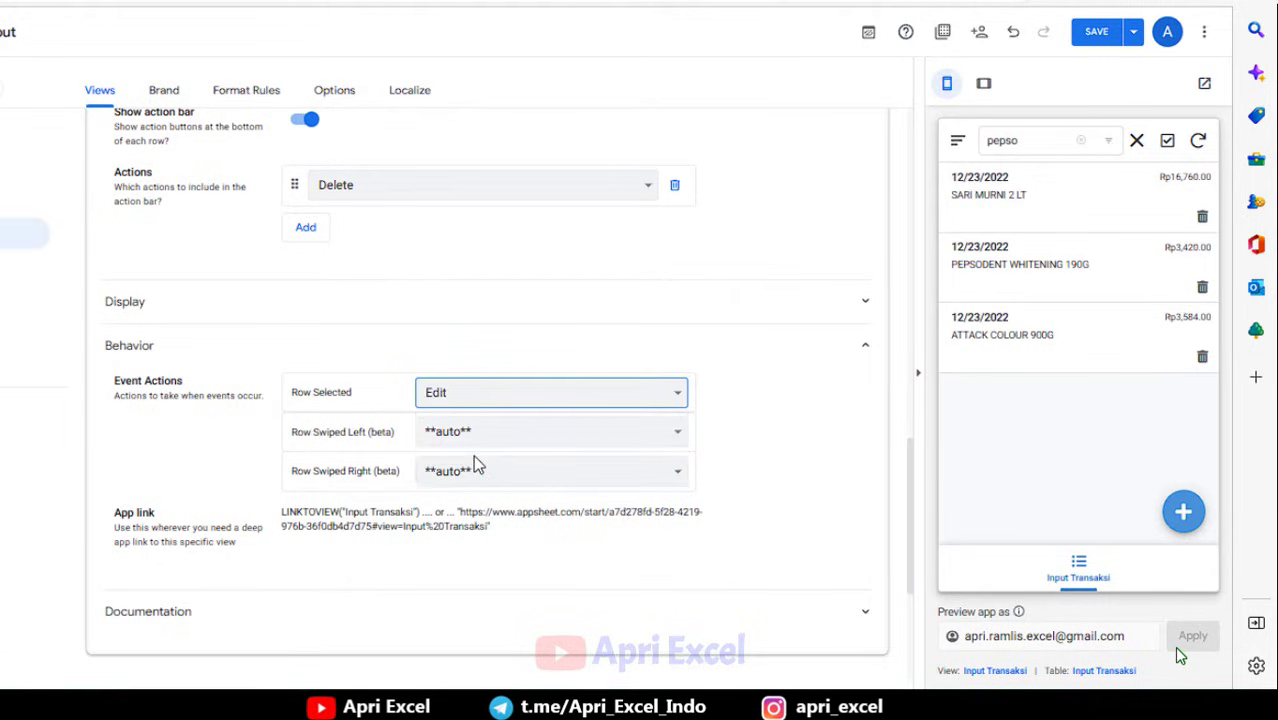
pyautogui.click(1097, 31)
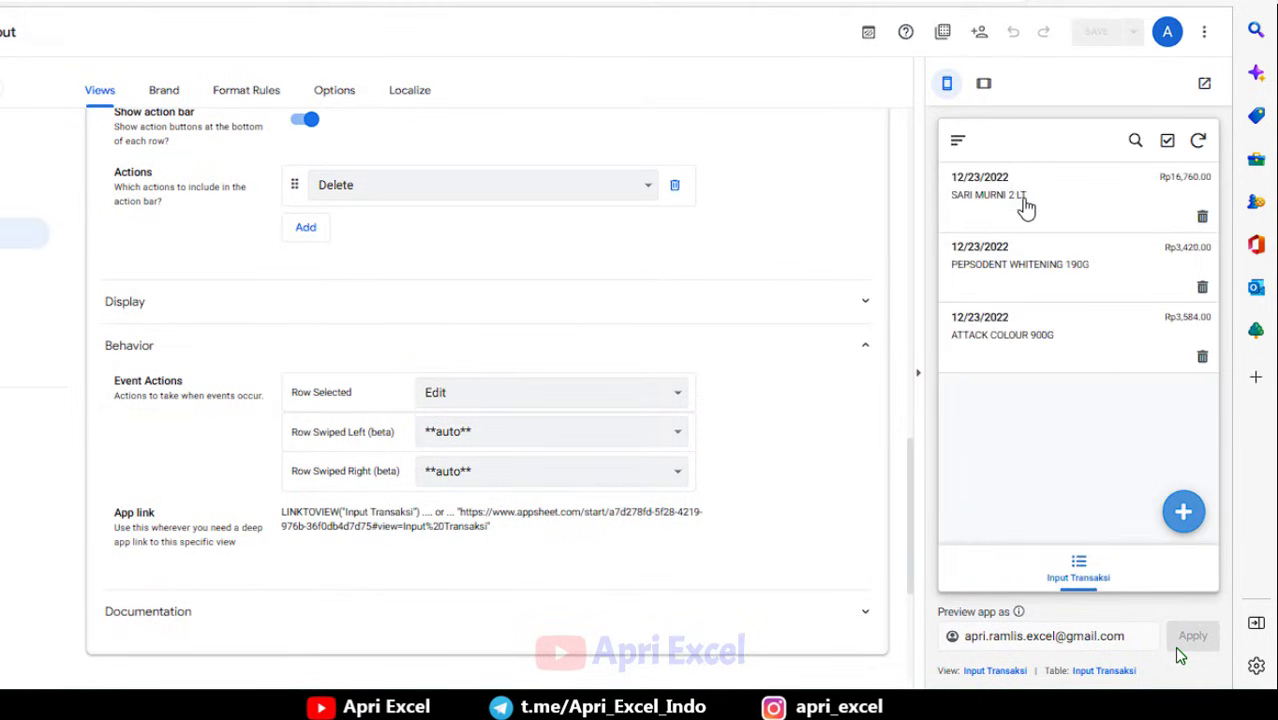
# Open the SARI MURNI 2 LT transaction in the preview to check its edit form, then return to the list.
pyautogui.click(1026, 206)
pyautogui.scroll(-3, 1106, 368)
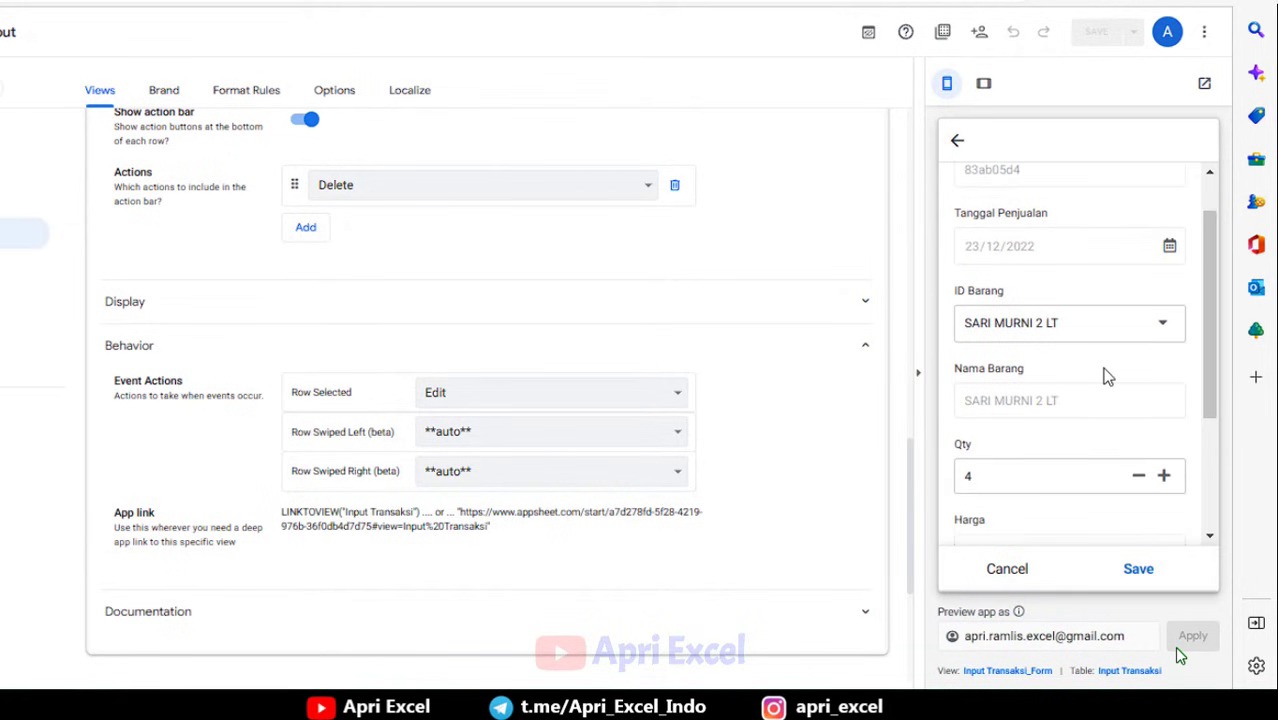
pyautogui.click(963, 151)
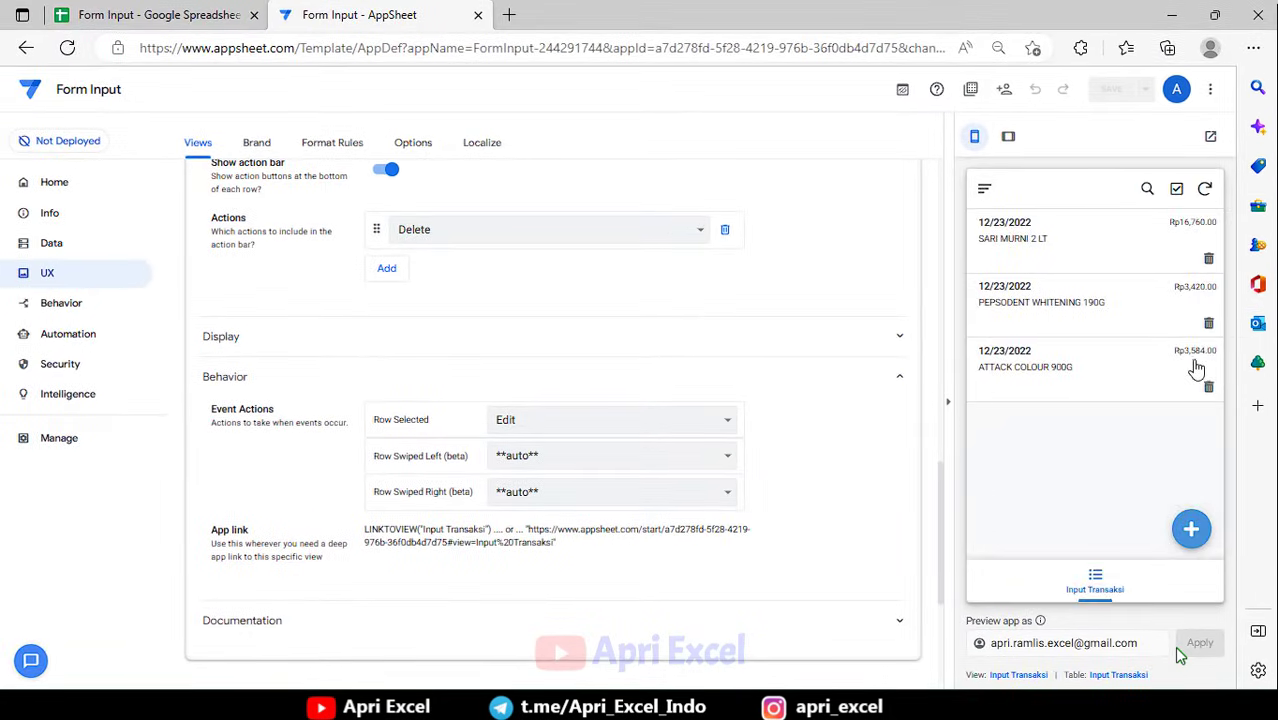
# Delete the ATTACK COLOUR 900G transaction in the preview and check the Input Transaksi sheet in the Form Input spreadsheet.
pyautogui.click(1209, 388)
pyautogui.click(1168, 369)
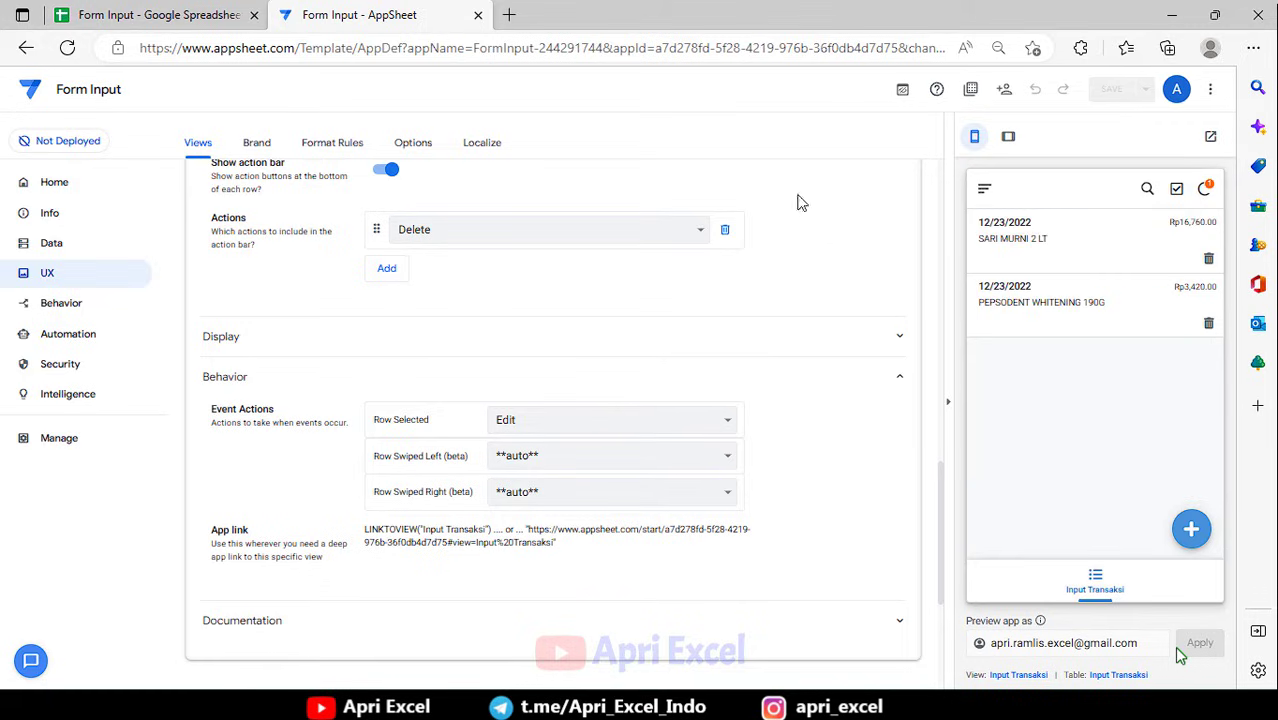
pyautogui.click(205, 16)
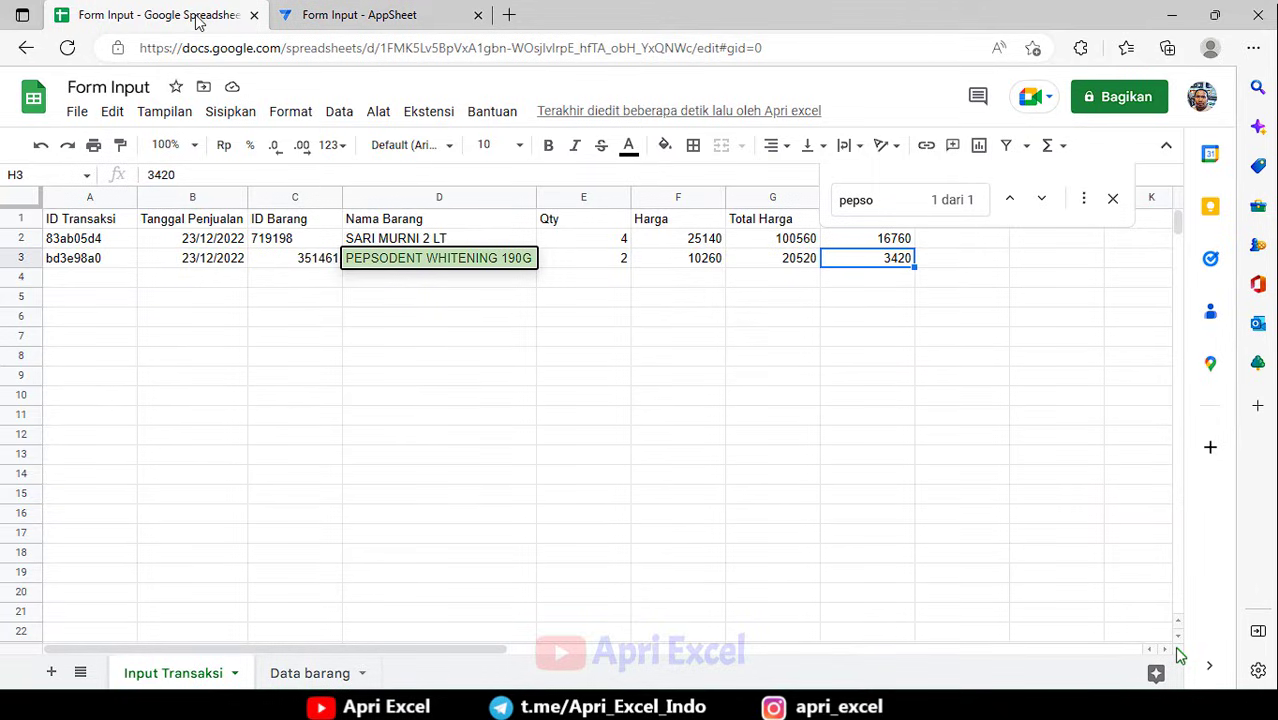
pyautogui.click(283, 300)
pyautogui.click(628, 402)
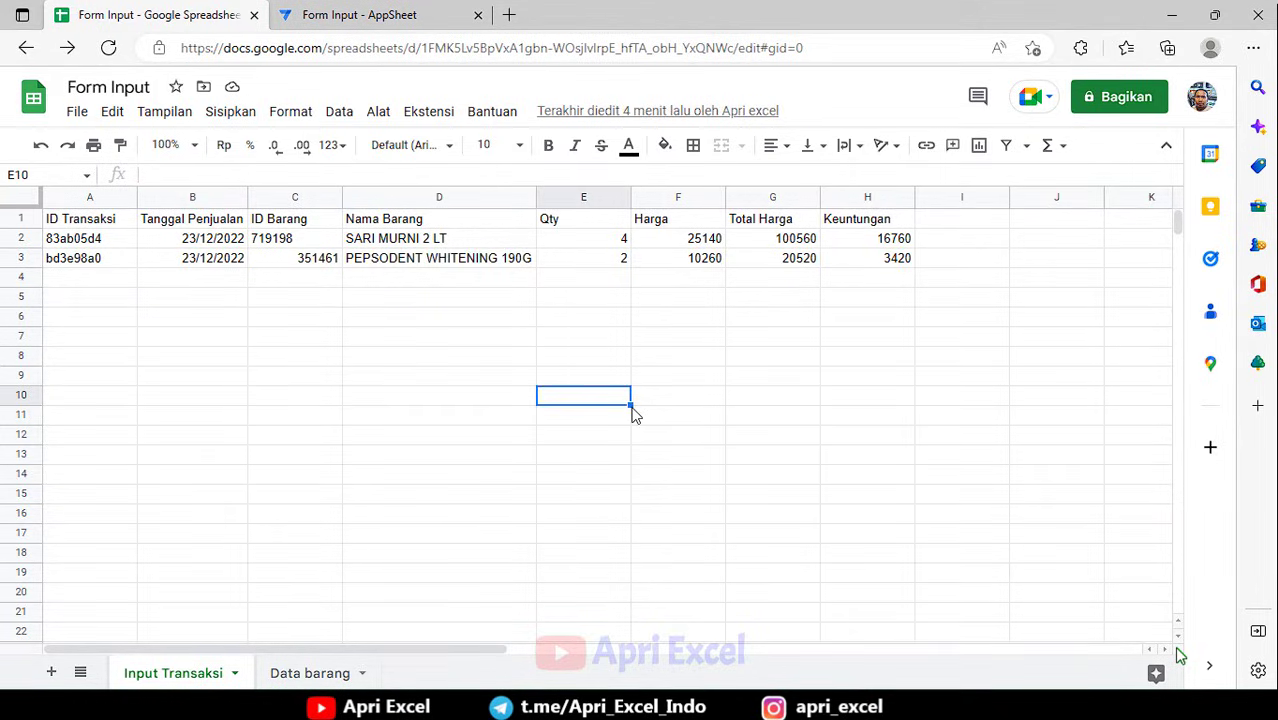
pyautogui.click(600, 283)
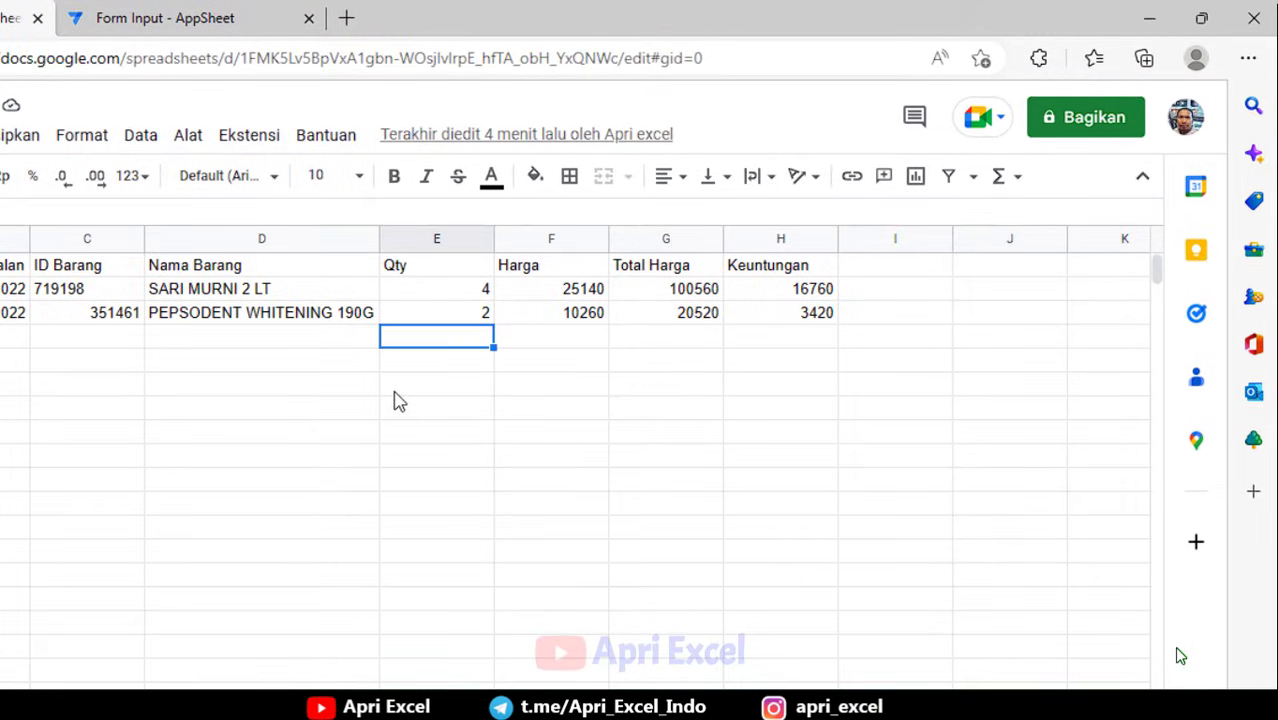
pyautogui.click(238, 140)
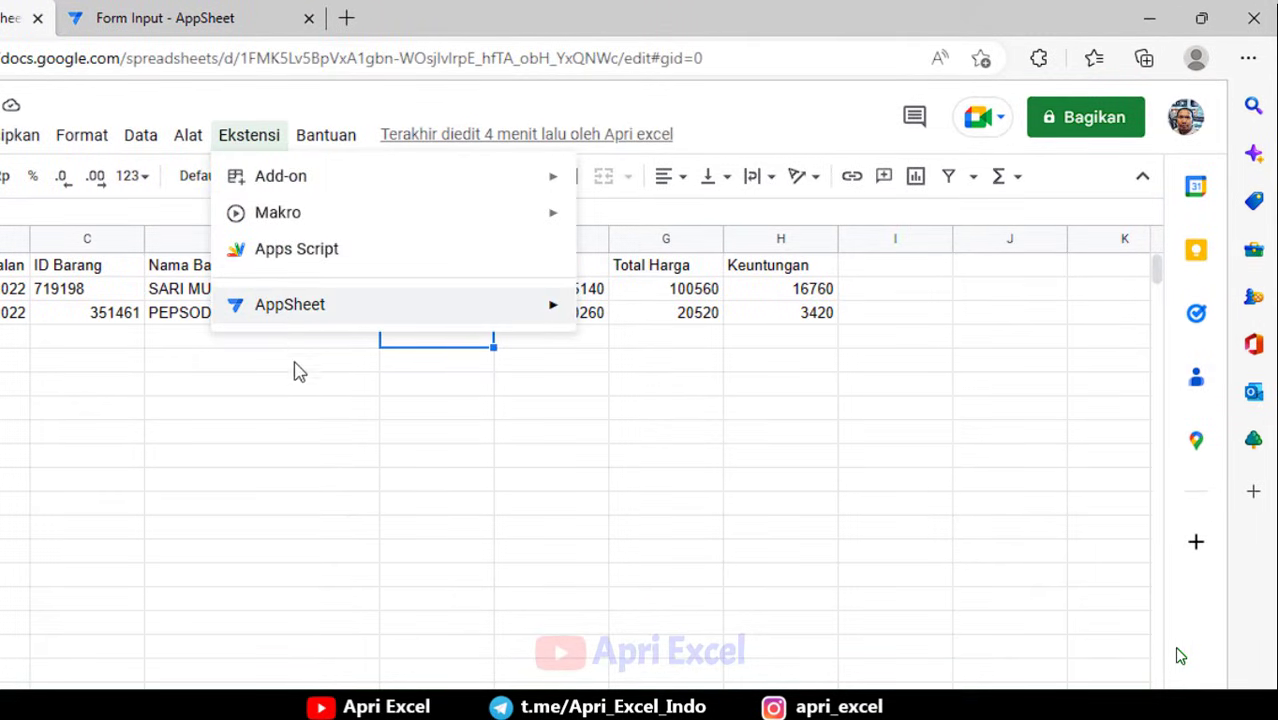
pyautogui.click(282, 430)
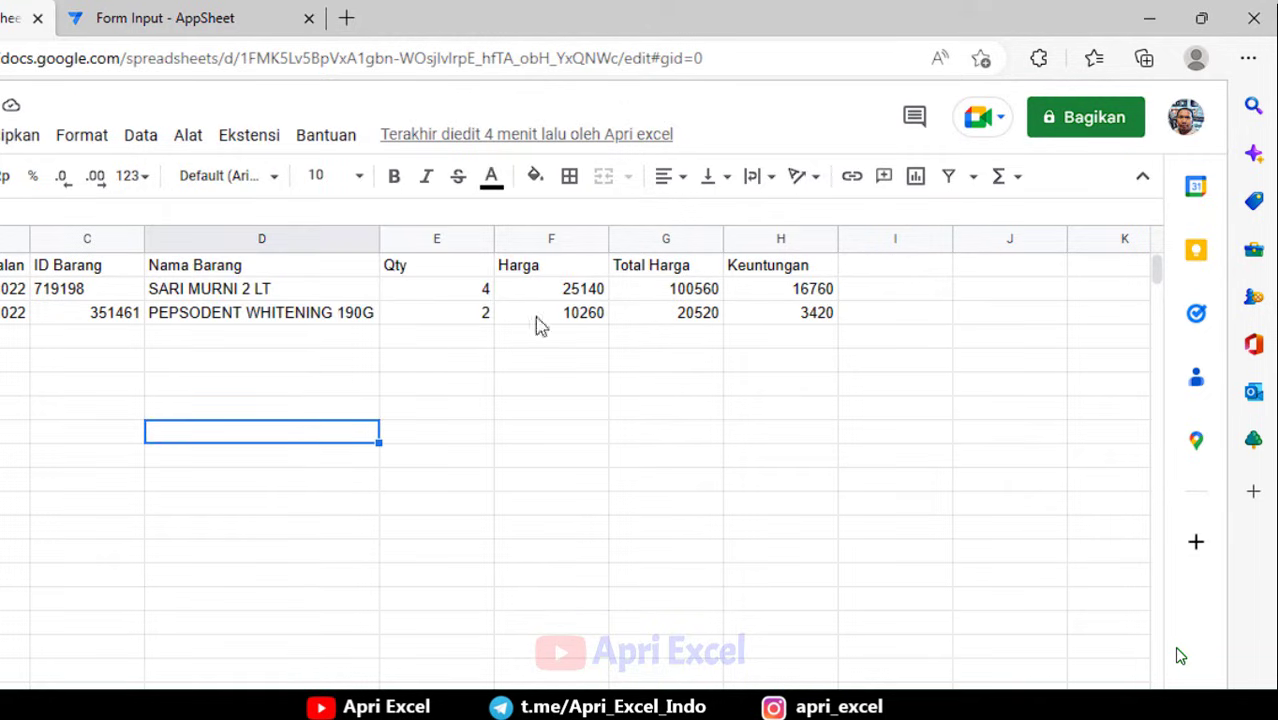
# Share the Form Input spreadsheet by changing its general access to Siapa saja yang memiliki link.
pyautogui.click(1077, 137)
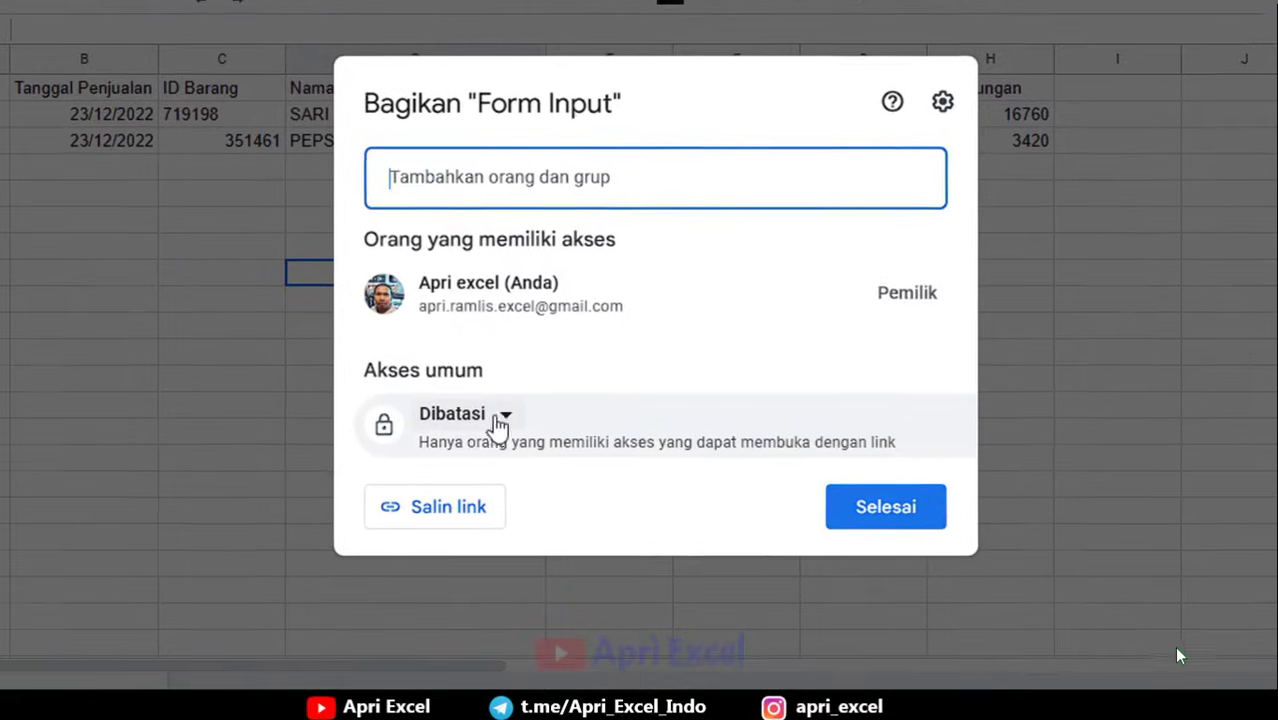
pyautogui.click(487, 421)
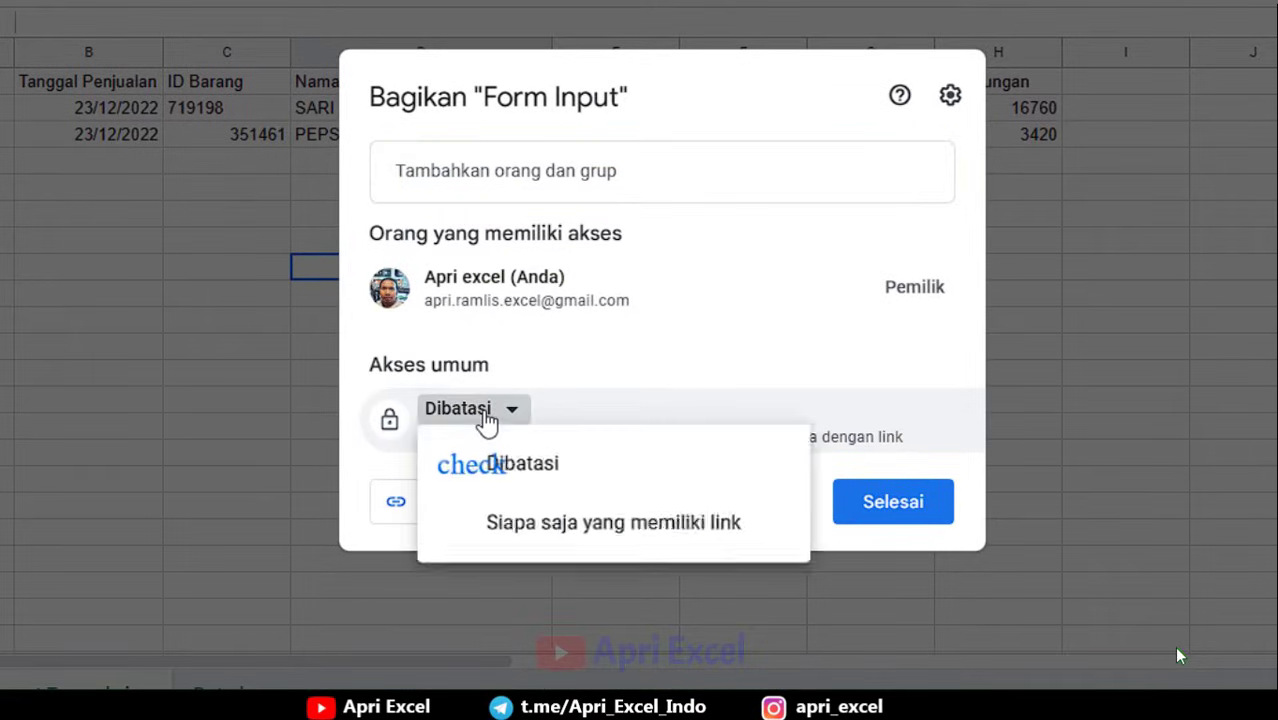
pyautogui.click(557, 530)
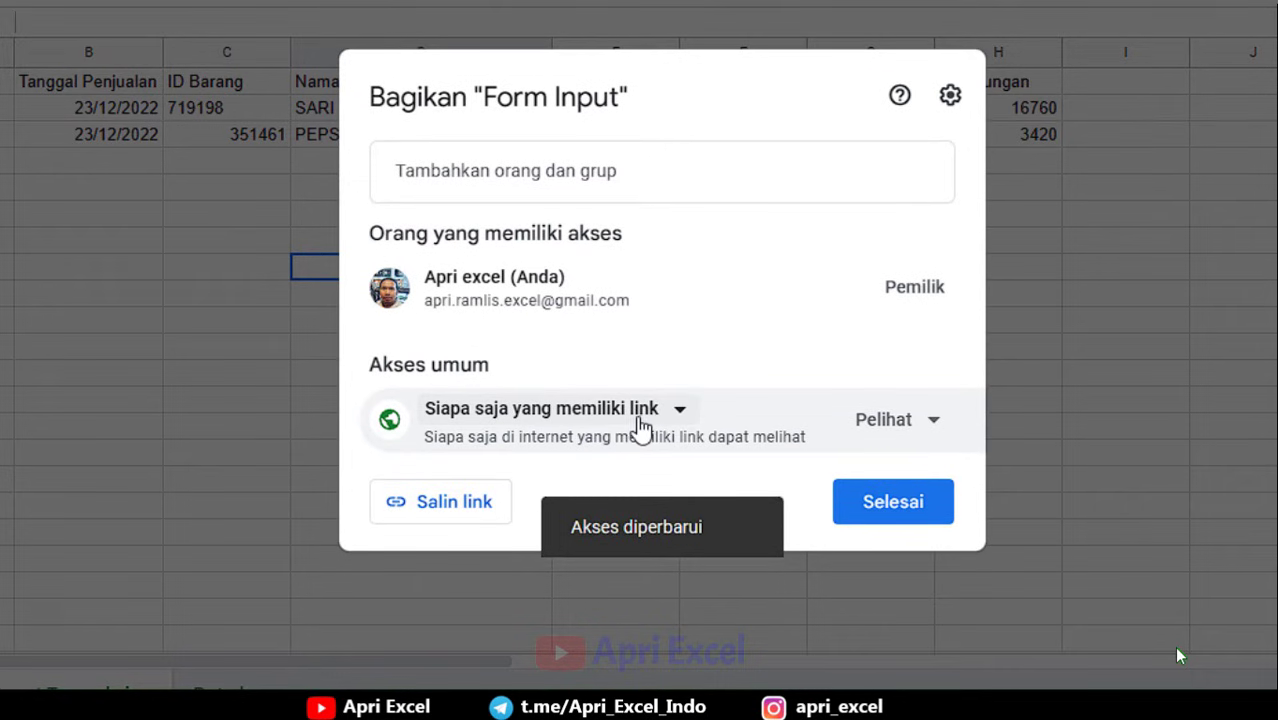
pyautogui.click(896, 505)
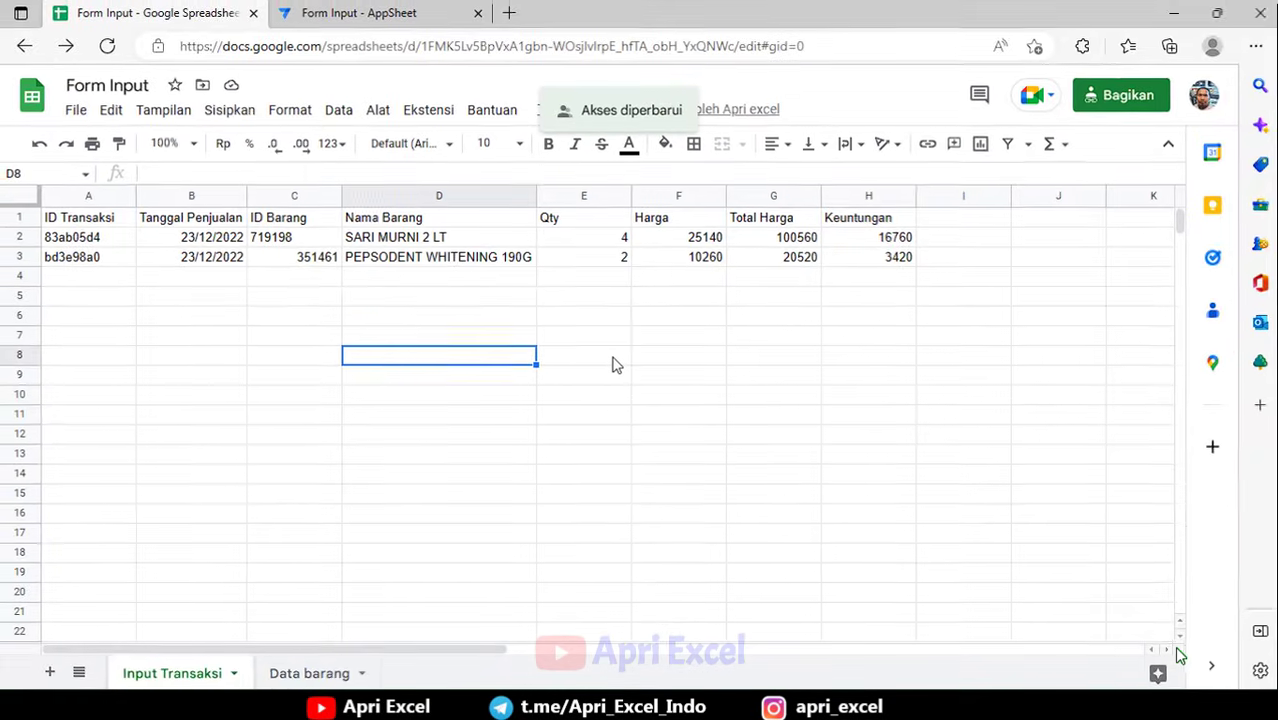
pyautogui.click(645, 309)
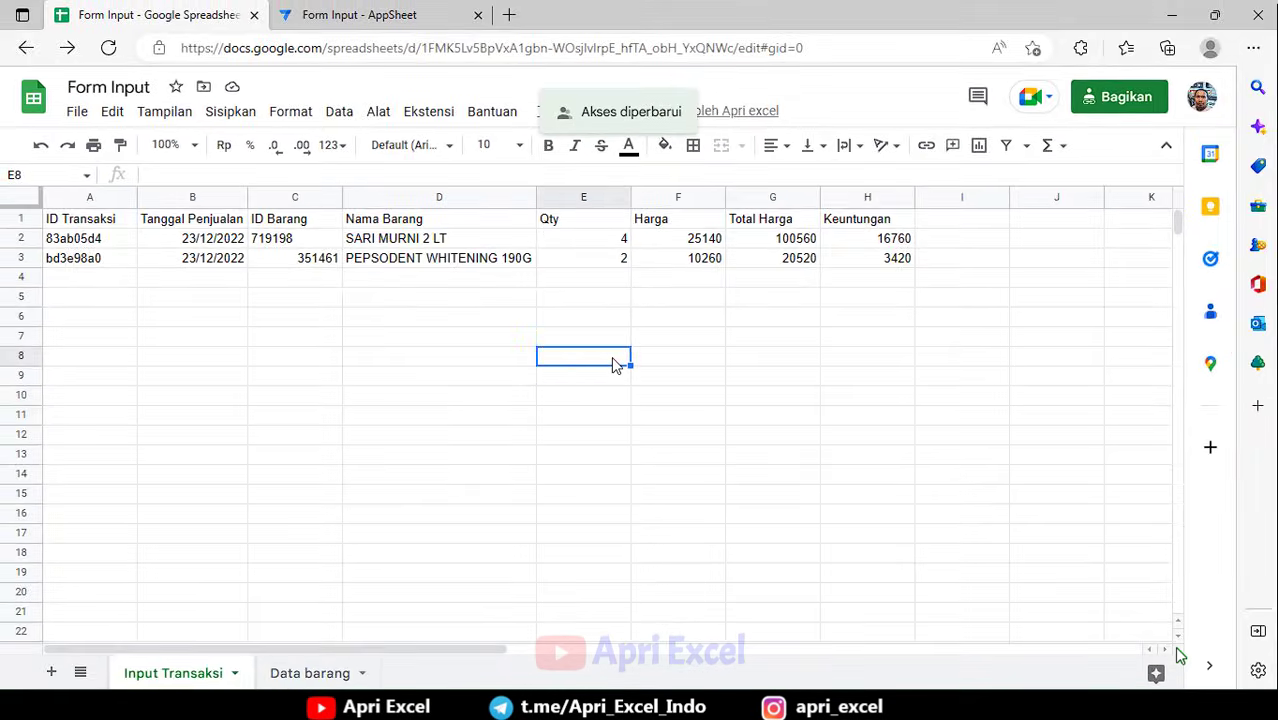
# Switch to AppSheet and turn off required user sign-in in the security settings, enabling the public-data and insecure-app authorization confirmations.
pyautogui.click(404, 12)
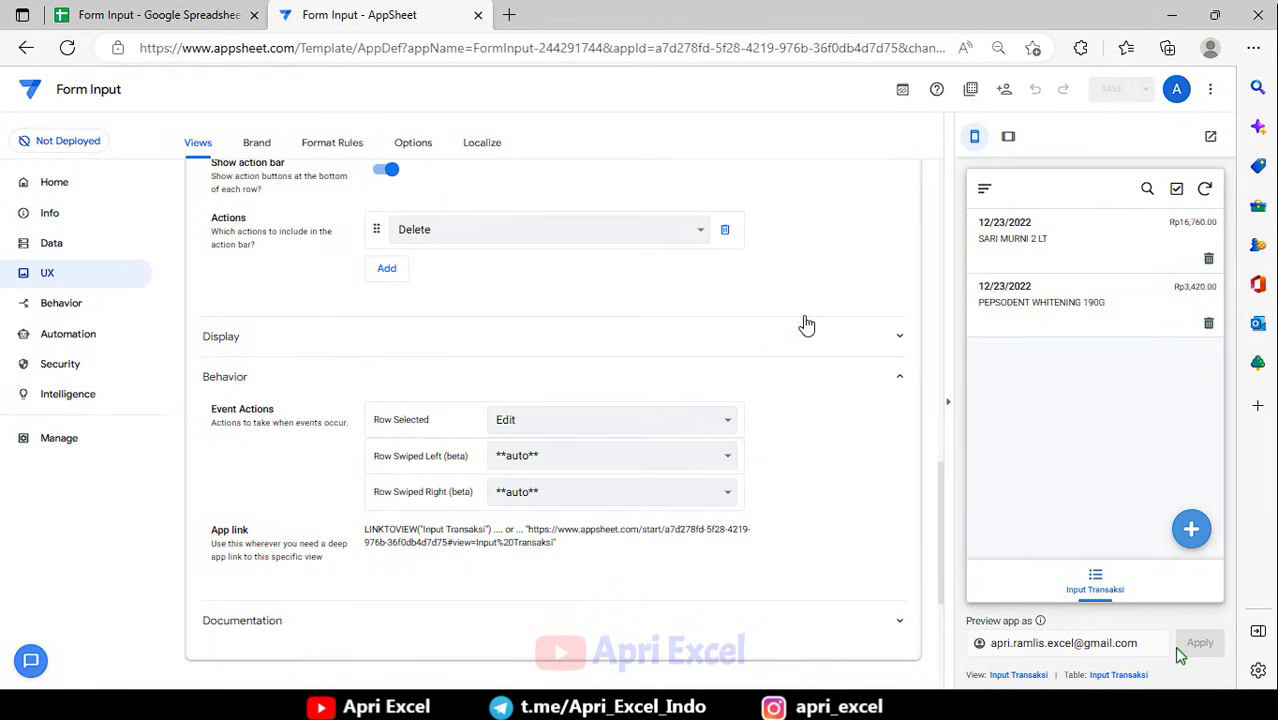
pyautogui.scroll(3, 806, 325)
pyautogui.scroll(2, 806, 325)
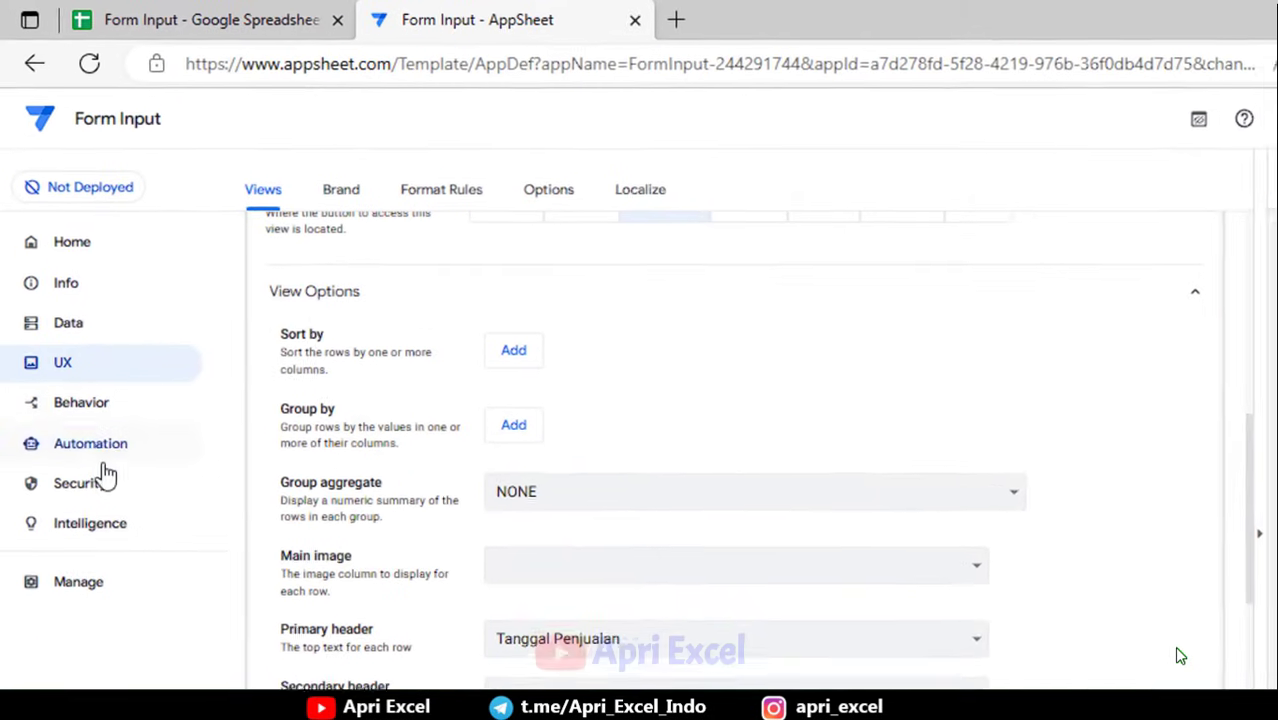
pyautogui.click(86, 505)
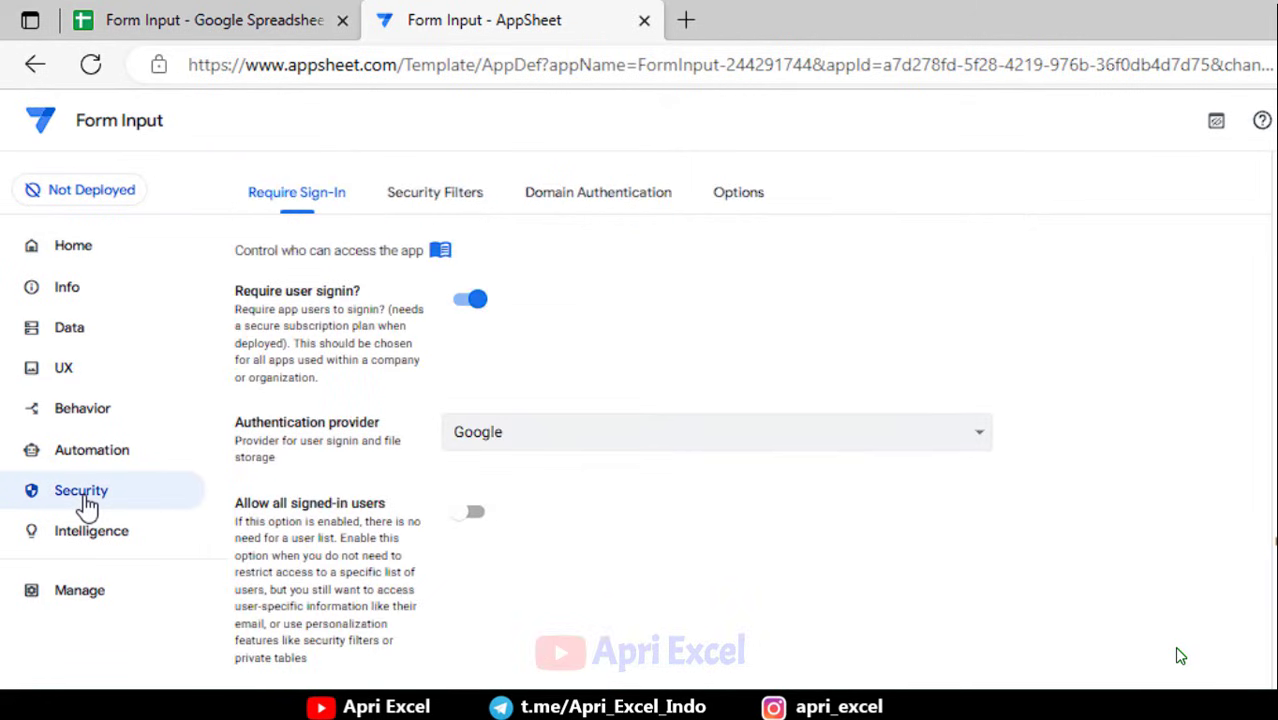
pyautogui.click(470, 300)
pyautogui.click(471, 489)
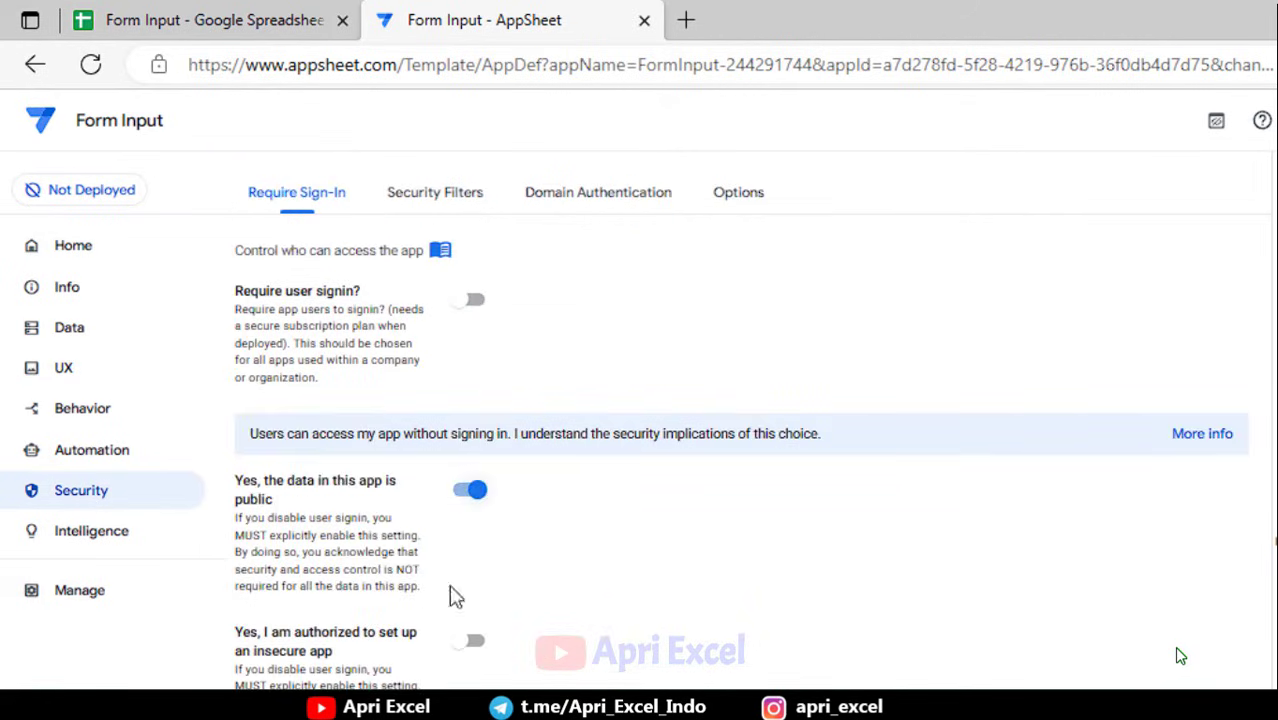
pyautogui.click(474, 642)
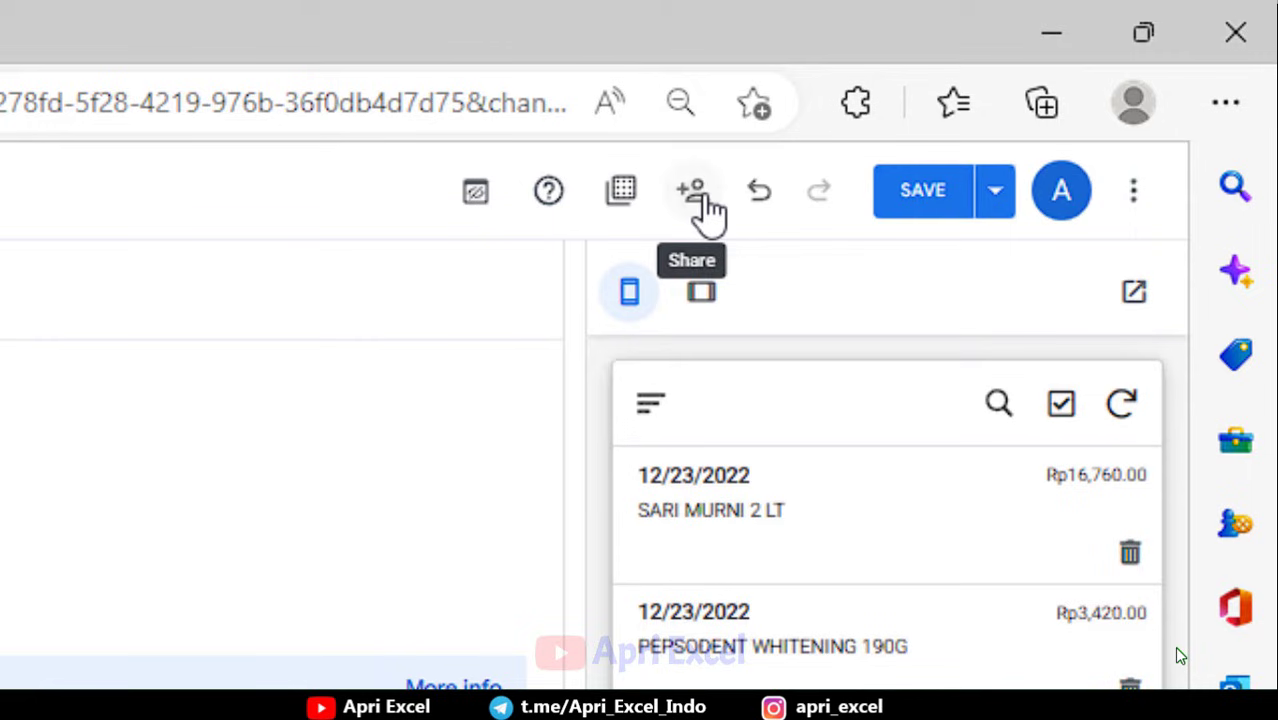
# Copy the app's Browser Link from its sharing links and finish sharing.
pyautogui.click(707, 210)
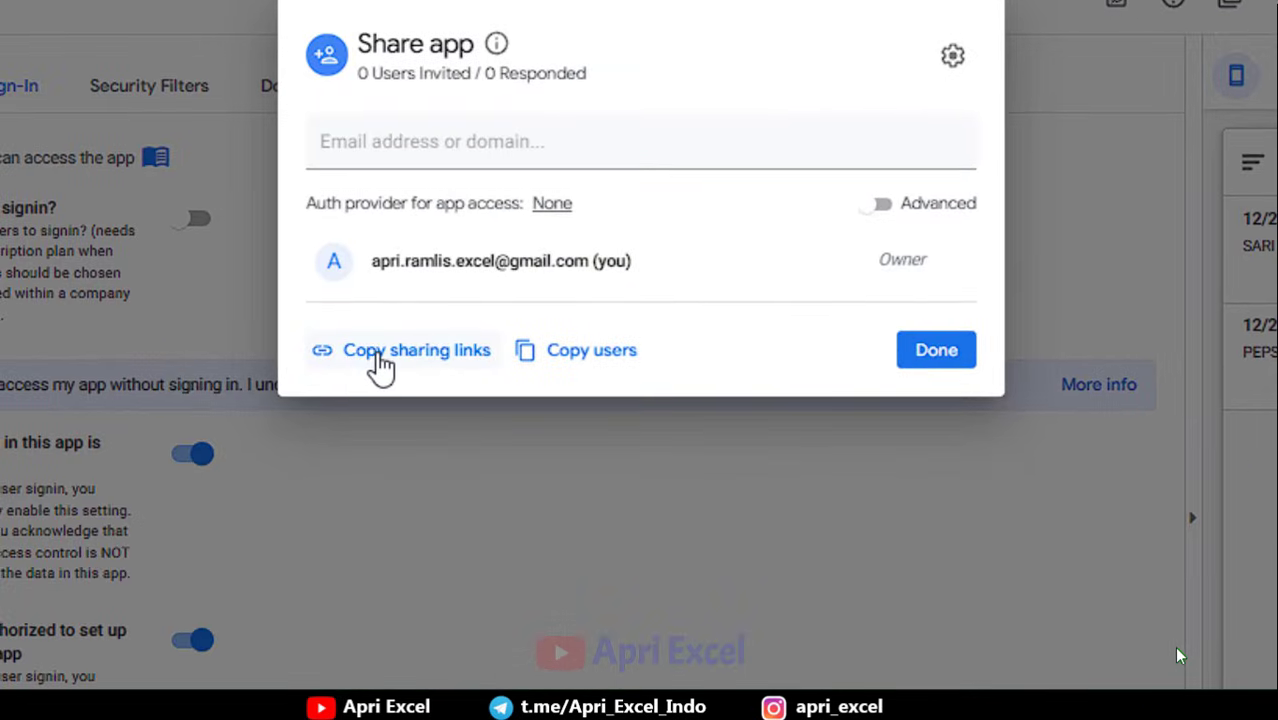
pyautogui.click(383, 365)
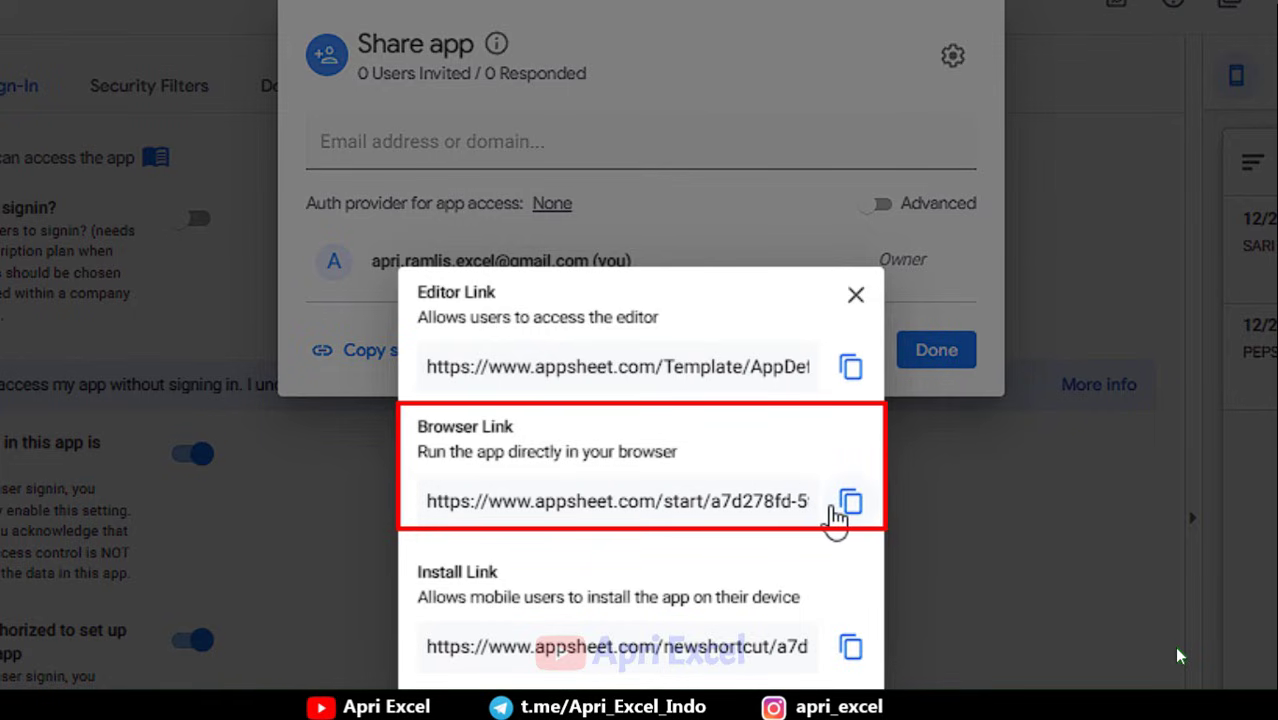
pyautogui.click(850, 499)
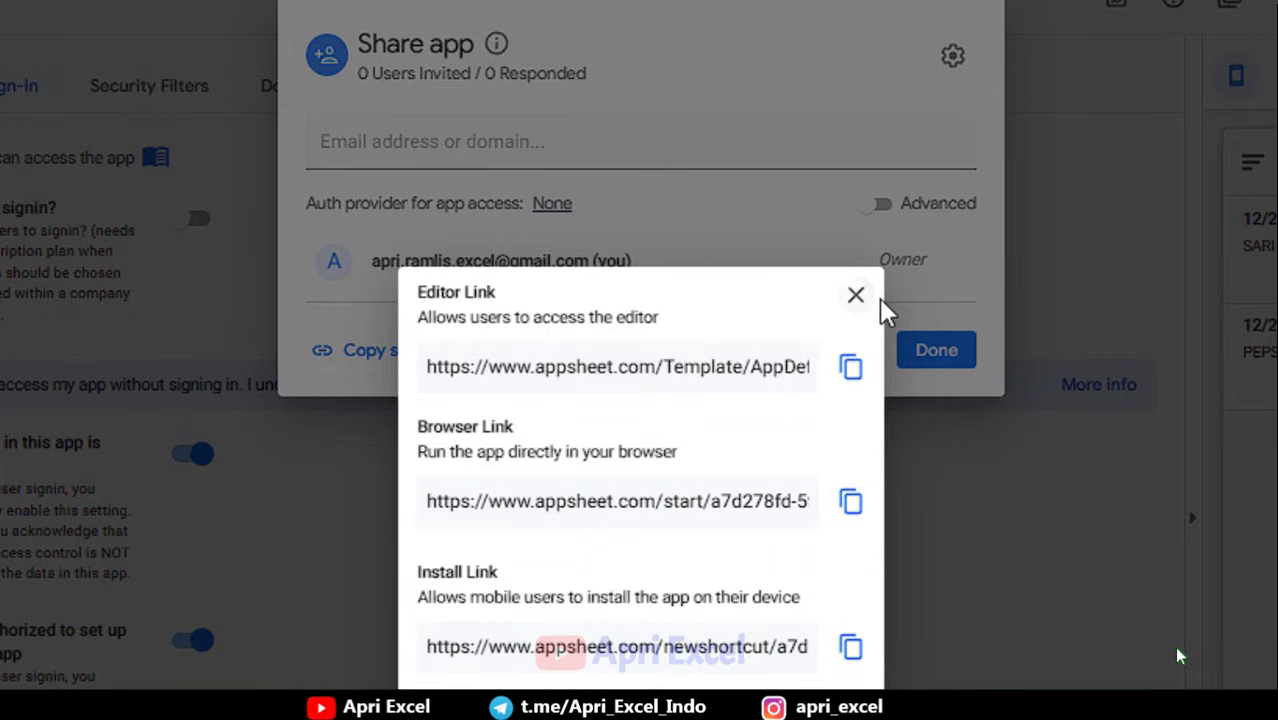
pyautogui.click(857, 296)
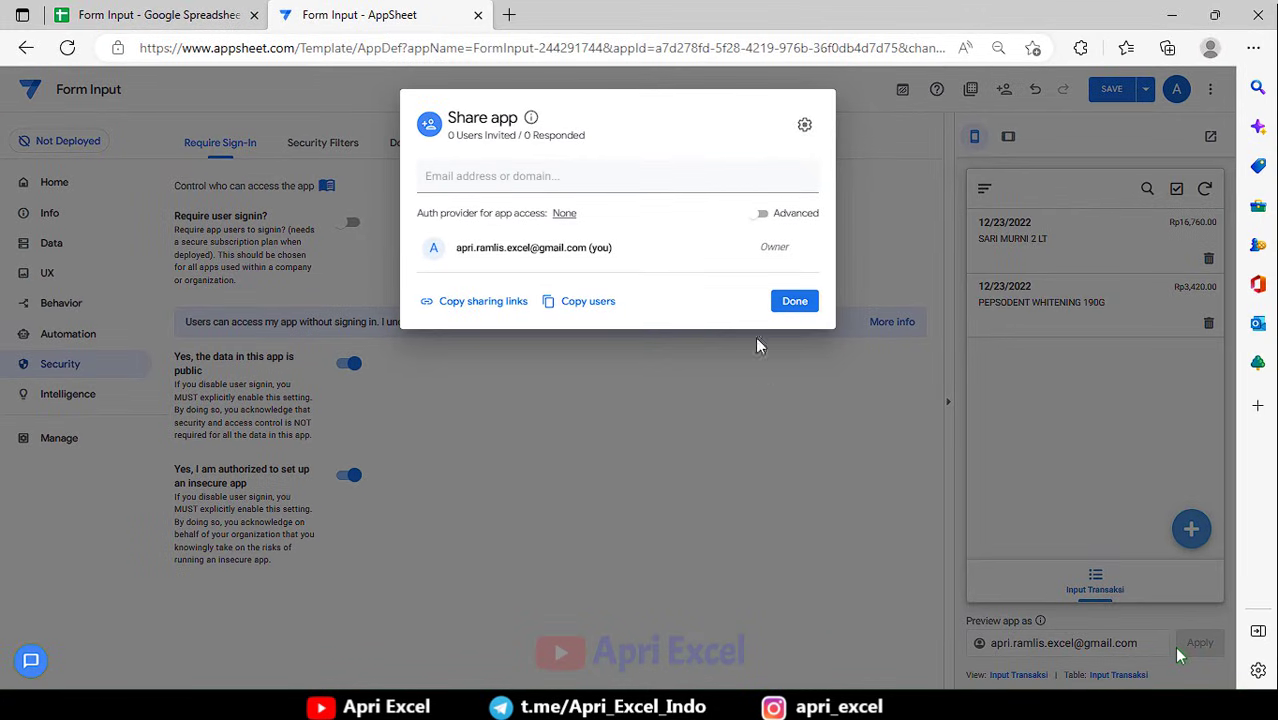
pyautogui.click(814, 313)
# Open the copied Browser Link in a new browser tab to check the running app, then close that tab.
pyautogui.click(509, 15)
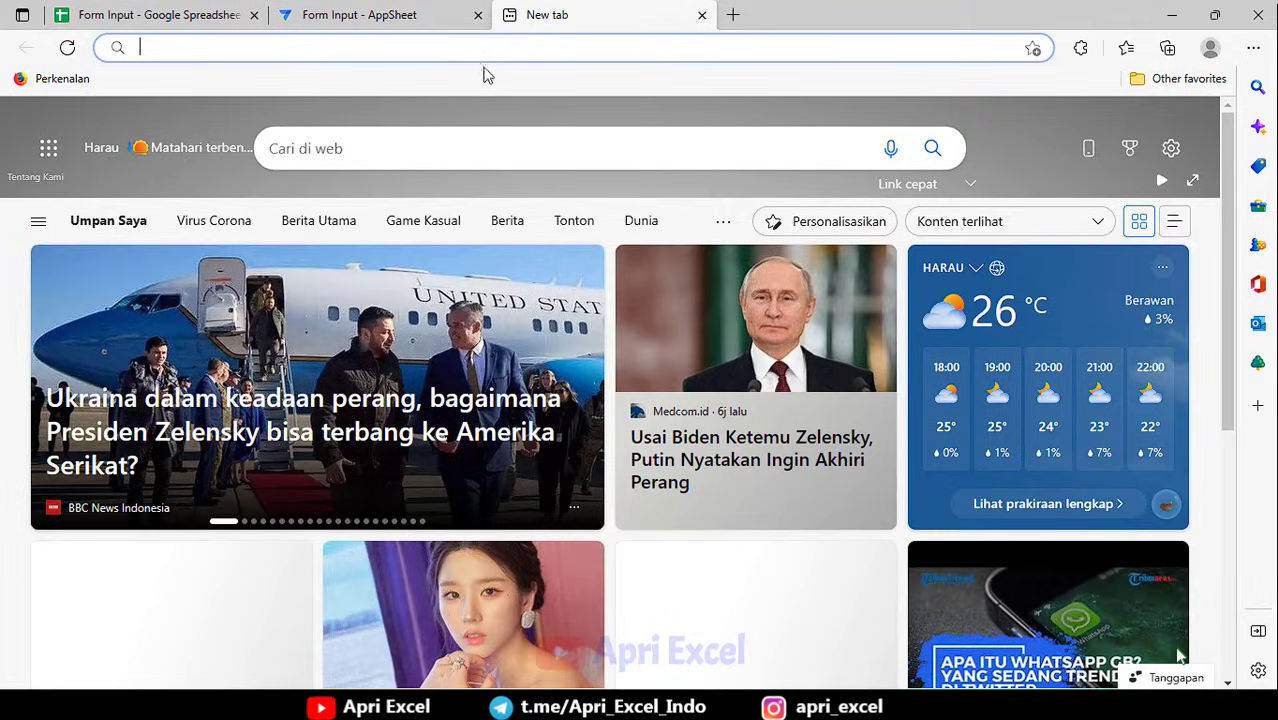
pyautogui.hotkey('ctrl', 'v')
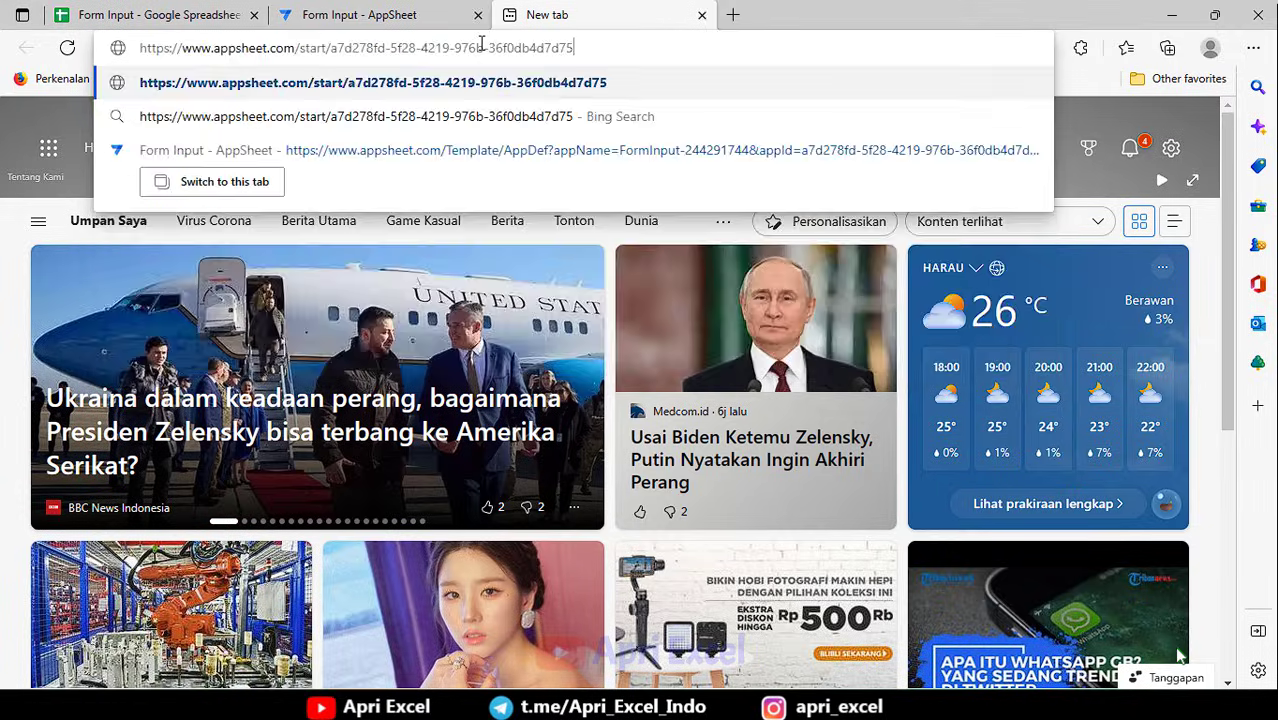
pyautogui.press('Return')
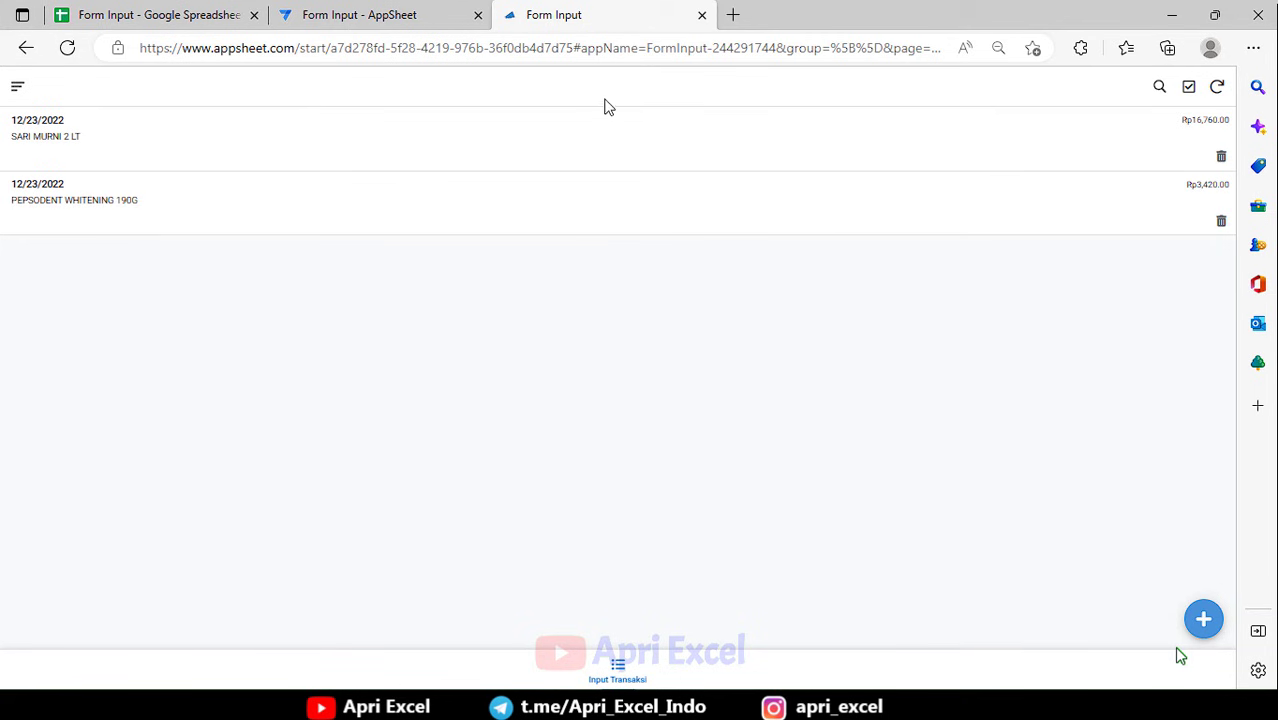
pyautogui.click(701, 15)
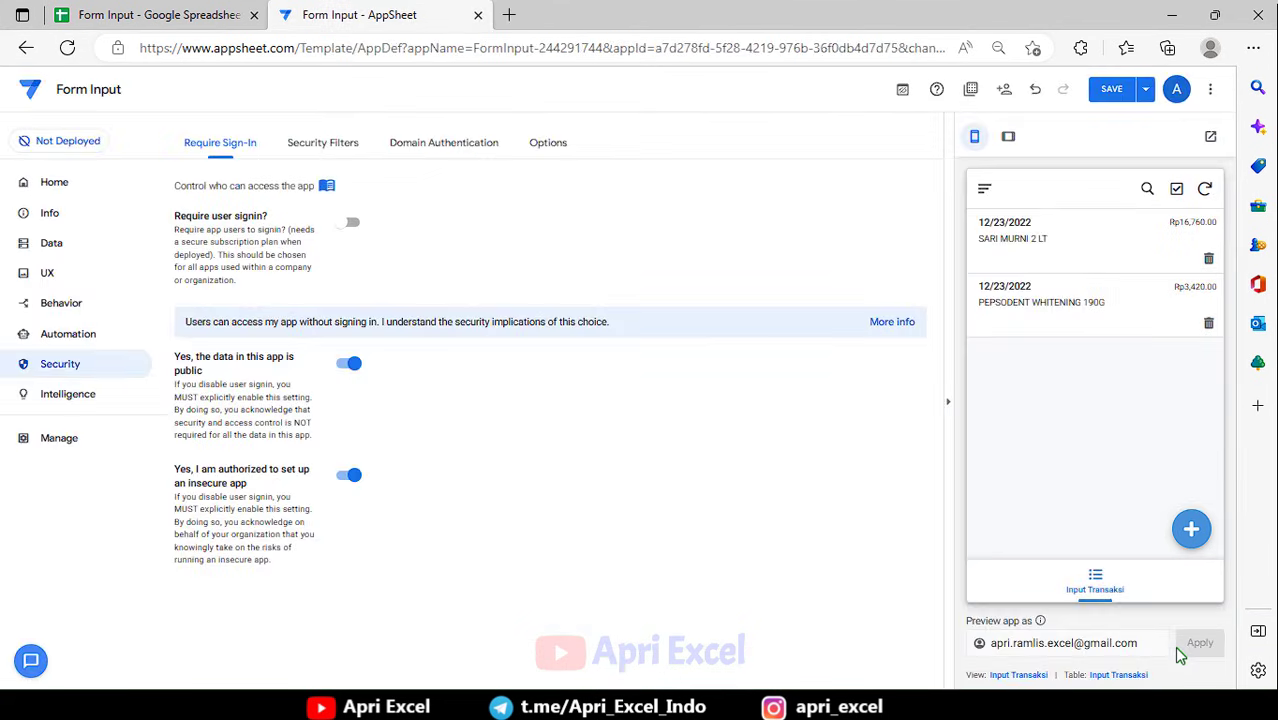
# Switch to the BlueStacks Android emulator and open the copied Browser Link in its web browser.
pyautogui.click(560, 705)
pyautogui.moveTo(557, 28); pyautogui.dragTo(1042, 21)
pyautogui.click(1026, 76)
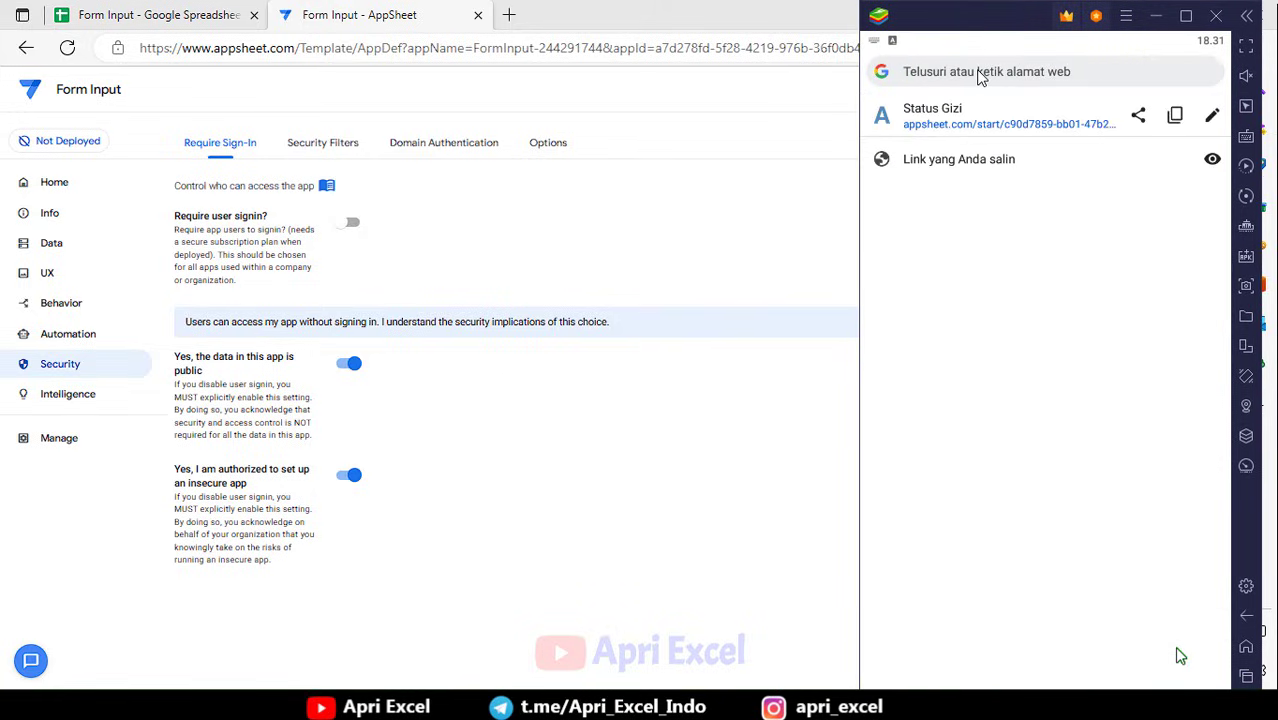
pyautogui.hotkey('ctrl', 'v')
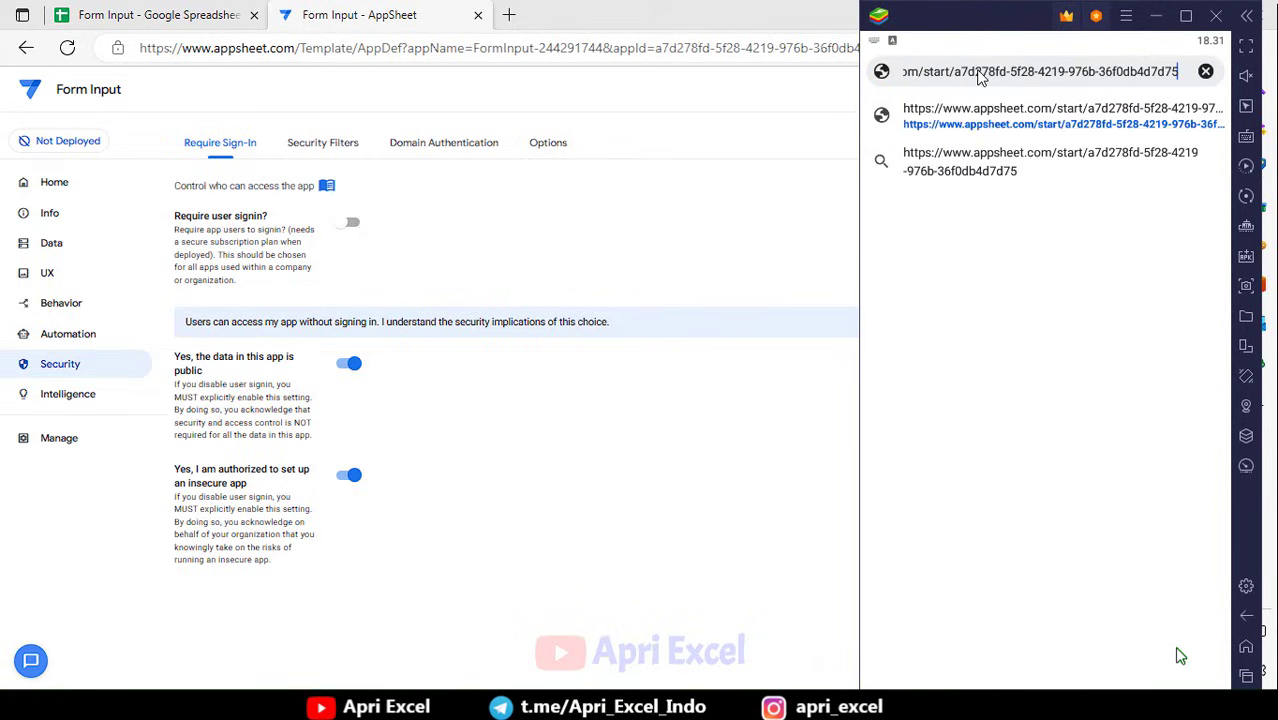
pyautogui.press('Return')
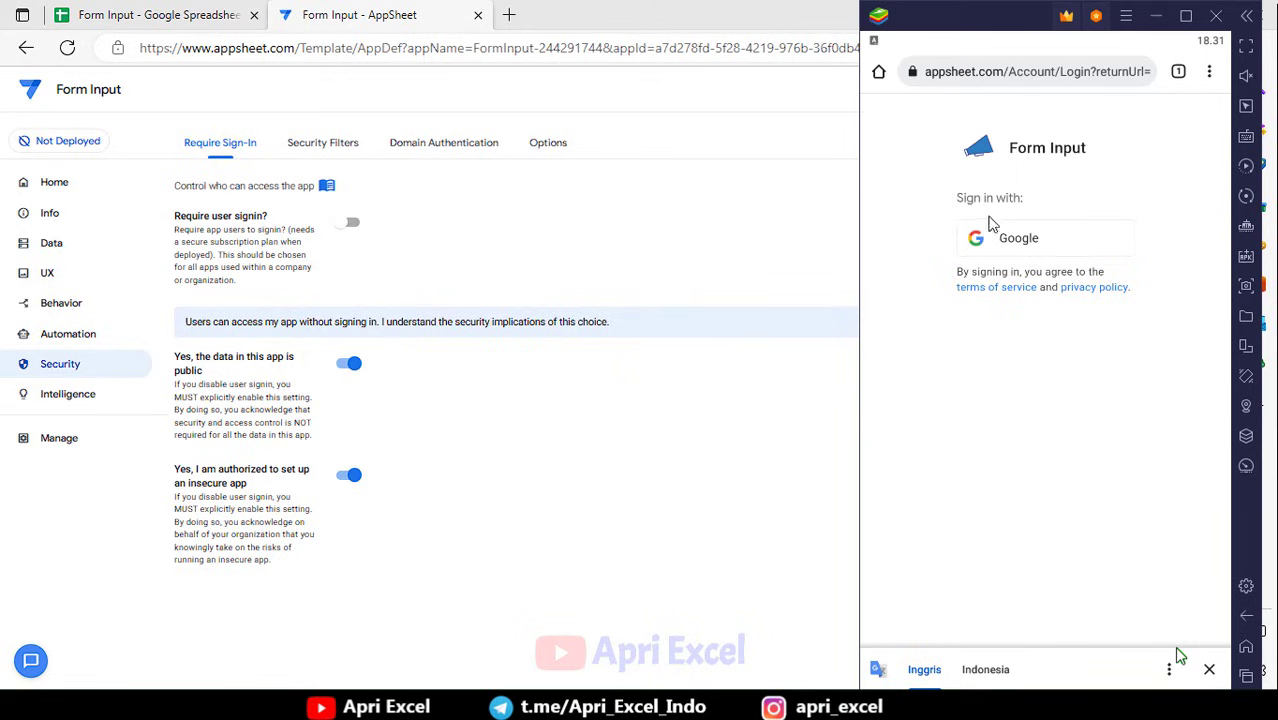
# Return to the AppSheet editor and save the app with its changed sign-in settings.
pyautogui.click(640, 210)
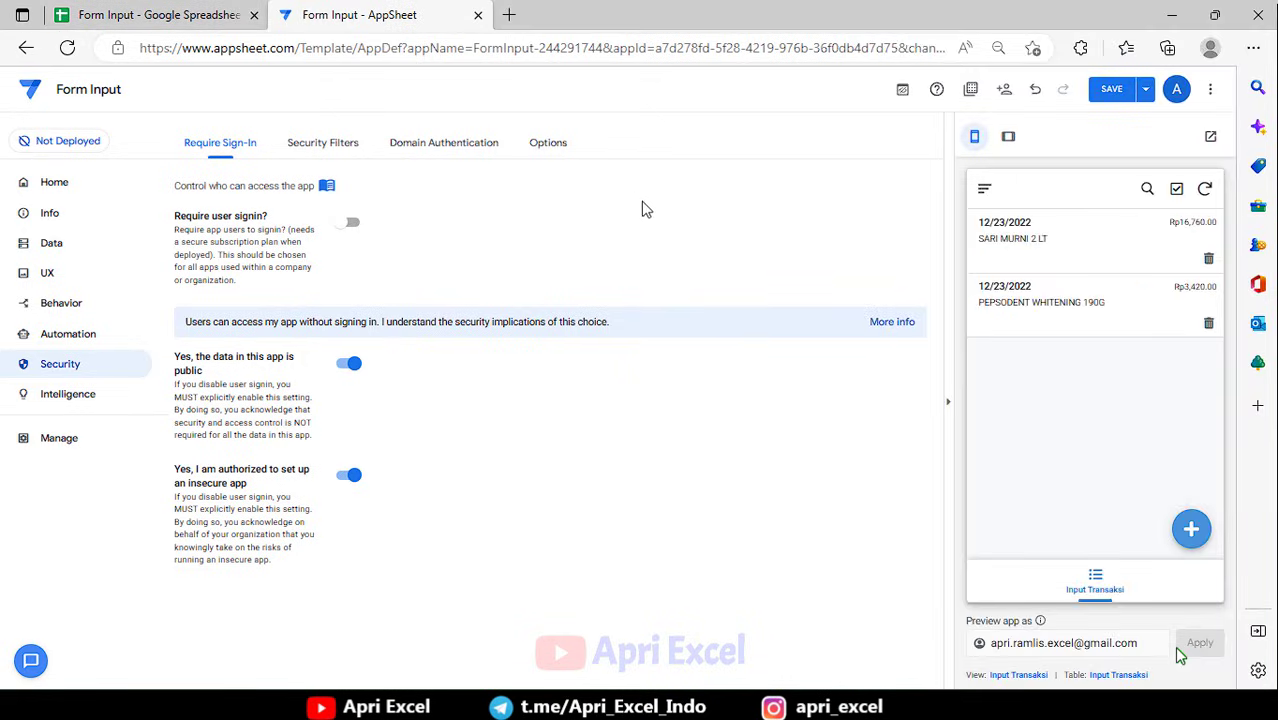
pyautogui.click(1110, 89)
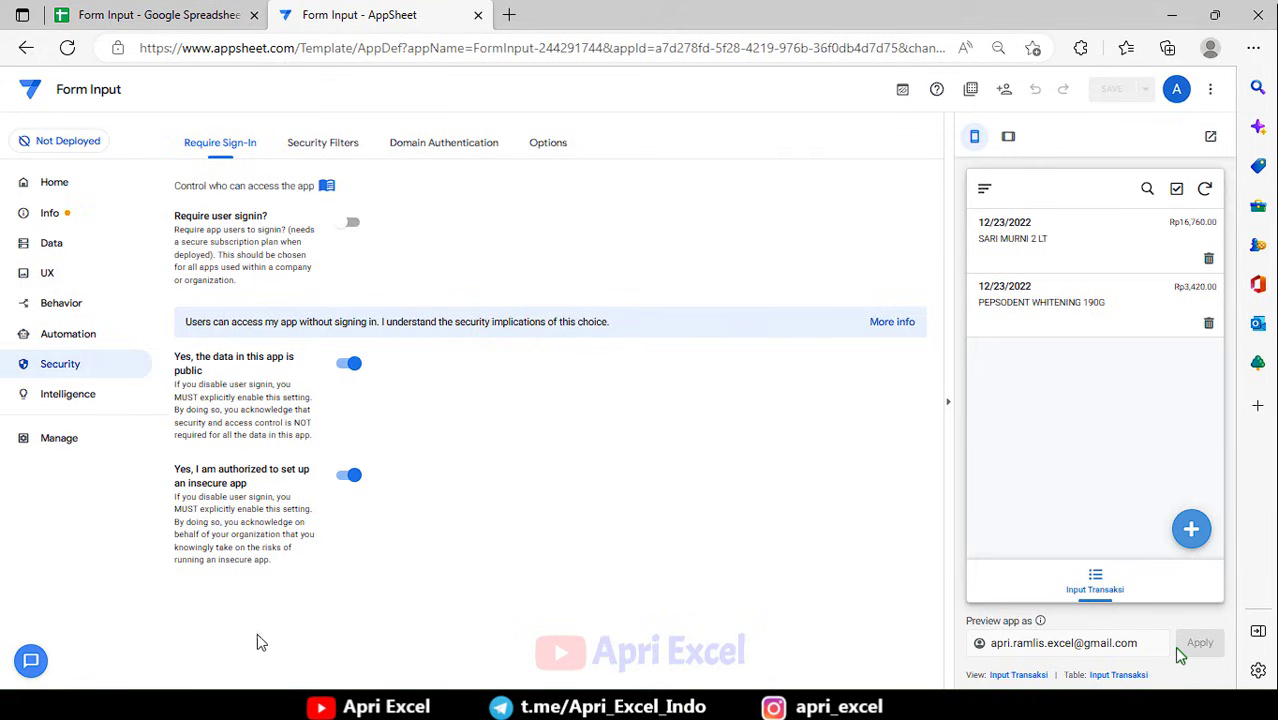
# Switch to the BlueStacks emulator and open the copied Browser Link again in its web browser.
pyautogui.click(422, 704)
pyautogui.click(1039, 71)
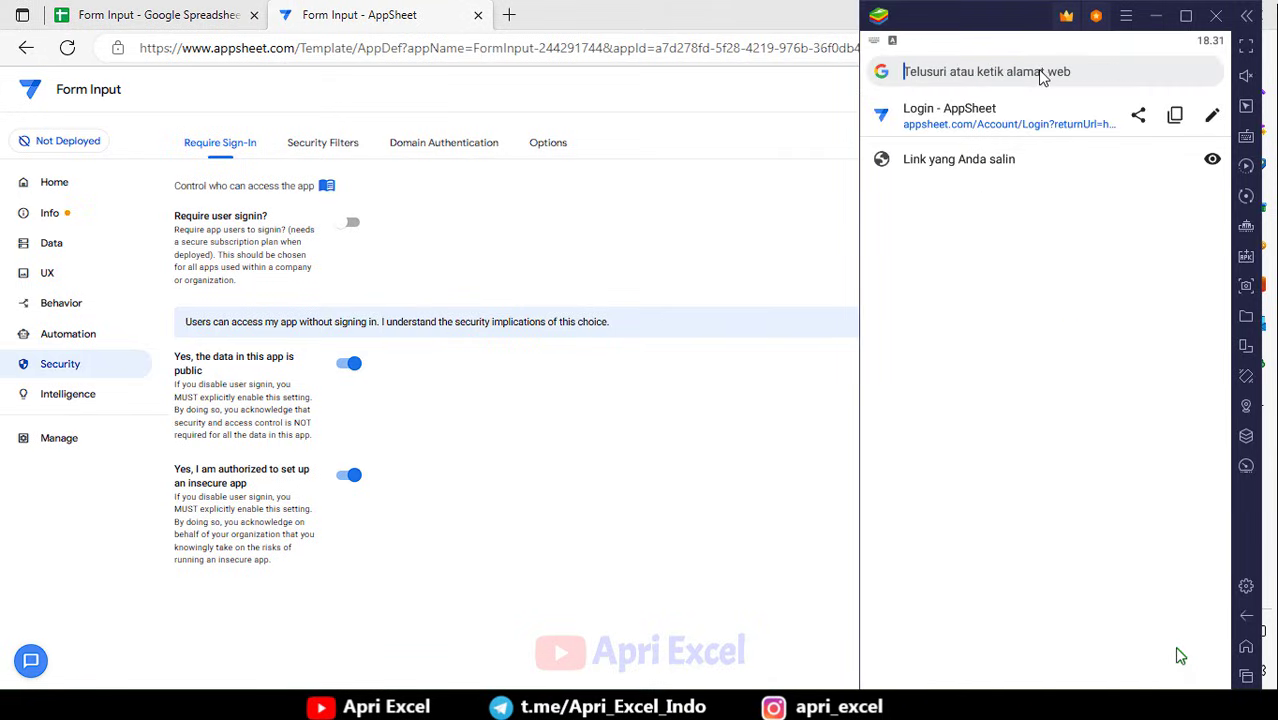
pyautogui.hotkey('ctrl', 'v')
pyautogui.press('Return')
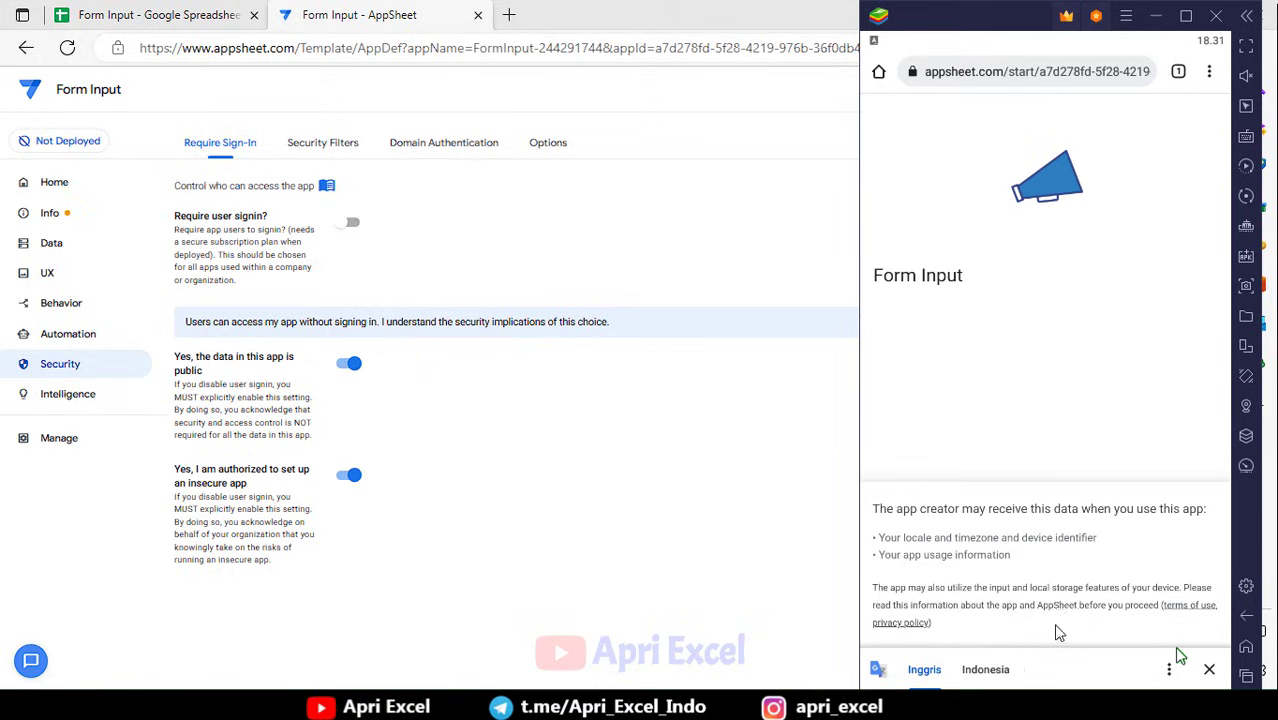
# Dismiss the translation prompt and accept the app's data-usage notice, then show the Form Input spreadsheet in the desktop browser.
pyautogui.click(1209, 669)
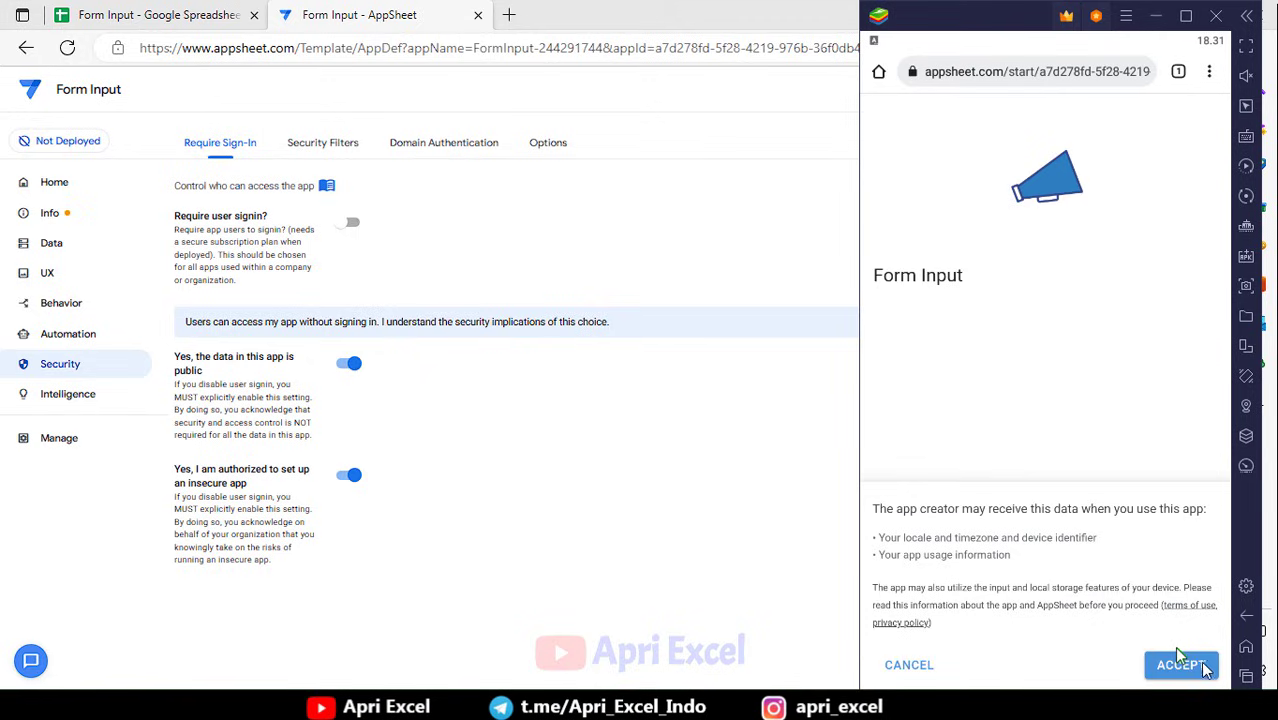
pyautogui.click(1181, 664)
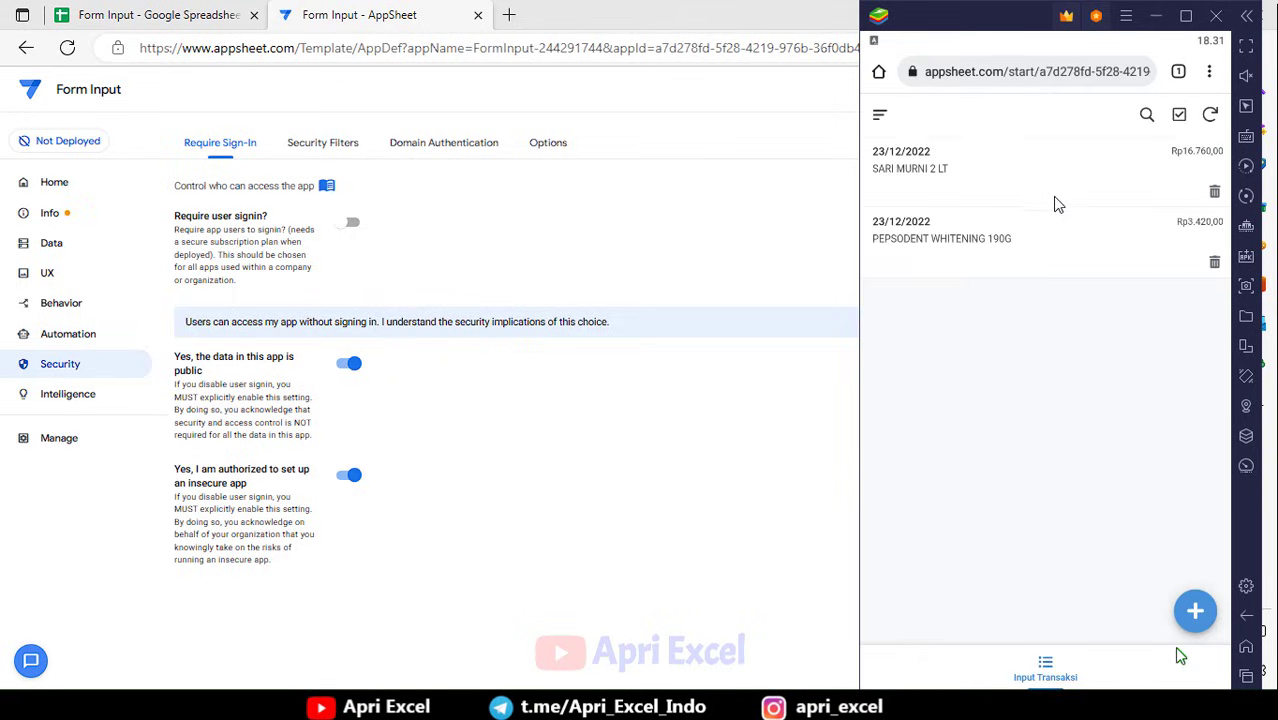
pyautogui.click(200, 16)
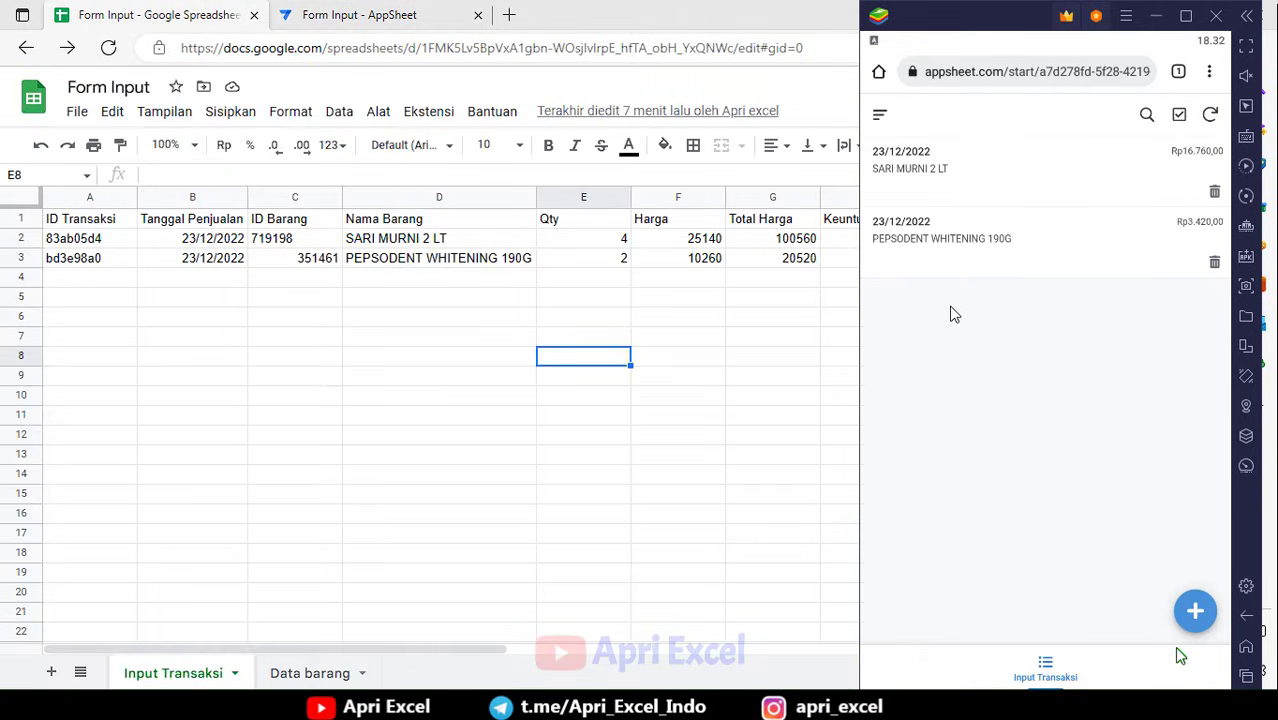